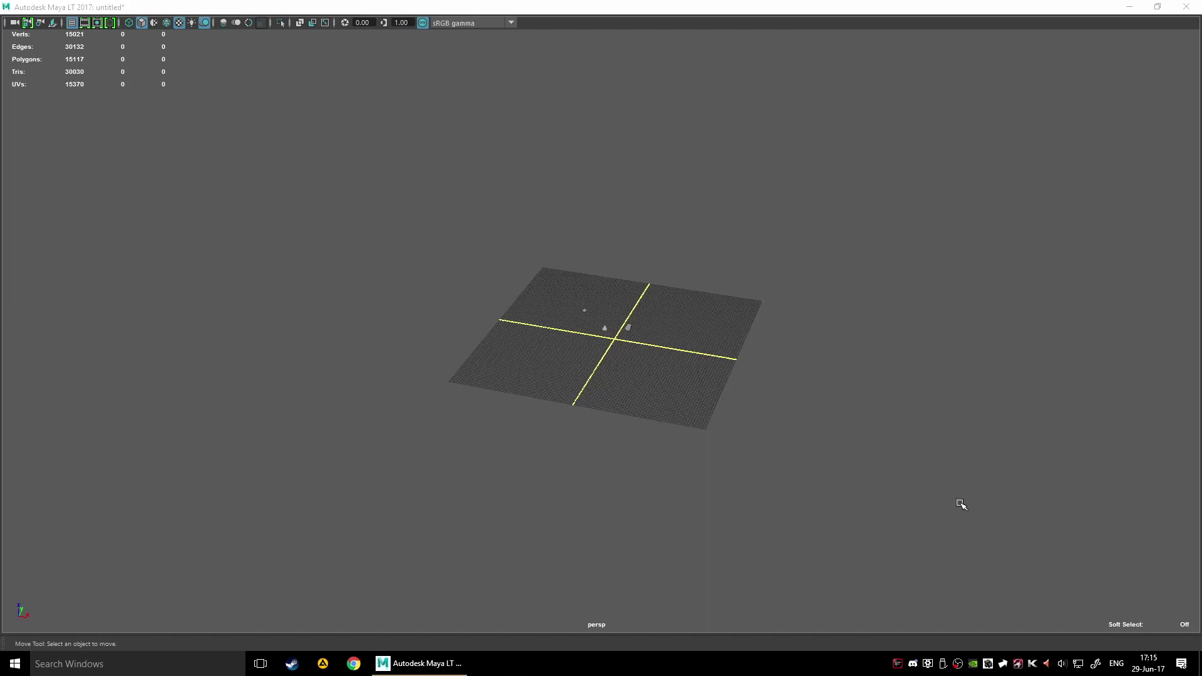
# Step: Open the Outliner, make it narrower and taller, and place it clear of the three primitives
pyautogui.keyDown('alt'); pyautogui.moveTo(647, 290); pyautogui.dragTo(781, 281, button='right'); pyautogui.keyUp('alt')
pyautogui.keyDown('alt'); pyautogui.moveTo(834, 276); pyautogui.dragTo(703, 287); pyautogui.keyUp('alt')
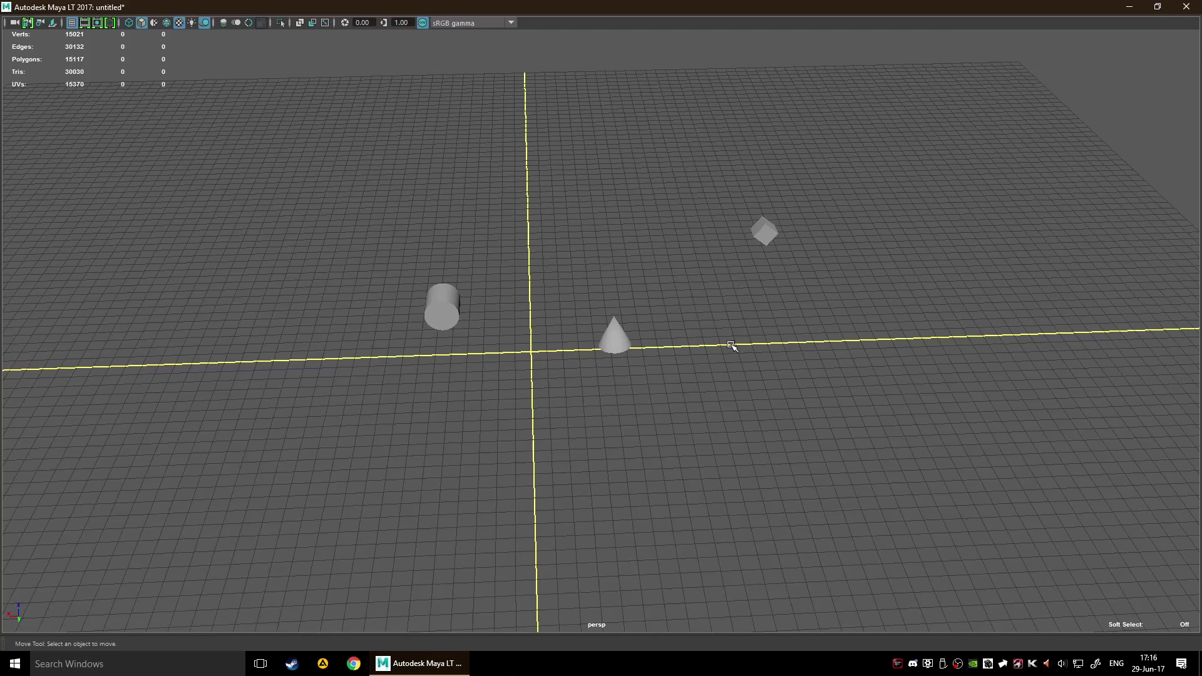
pyautogui.hotkey('shift', 'o')
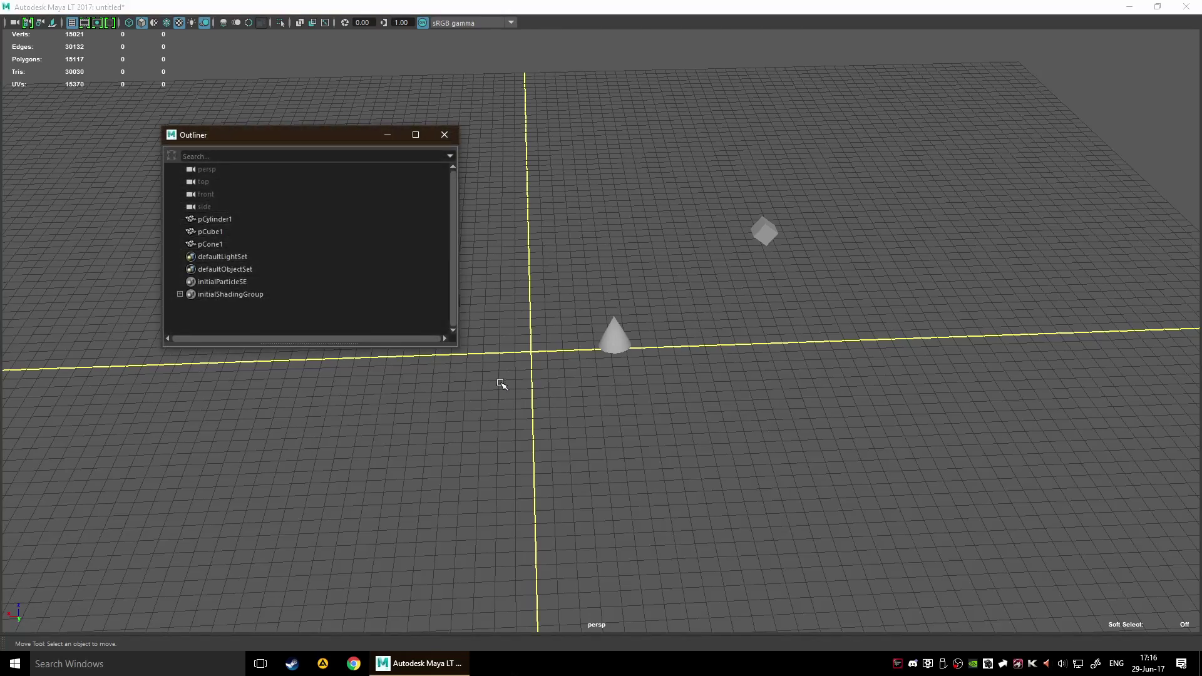
pyautogui.moveTo(457, 346); pyautogui.dragTo(355, 393)
pyautogui.moveTo(220, 141); pyautogui.dragTo(182, 164)
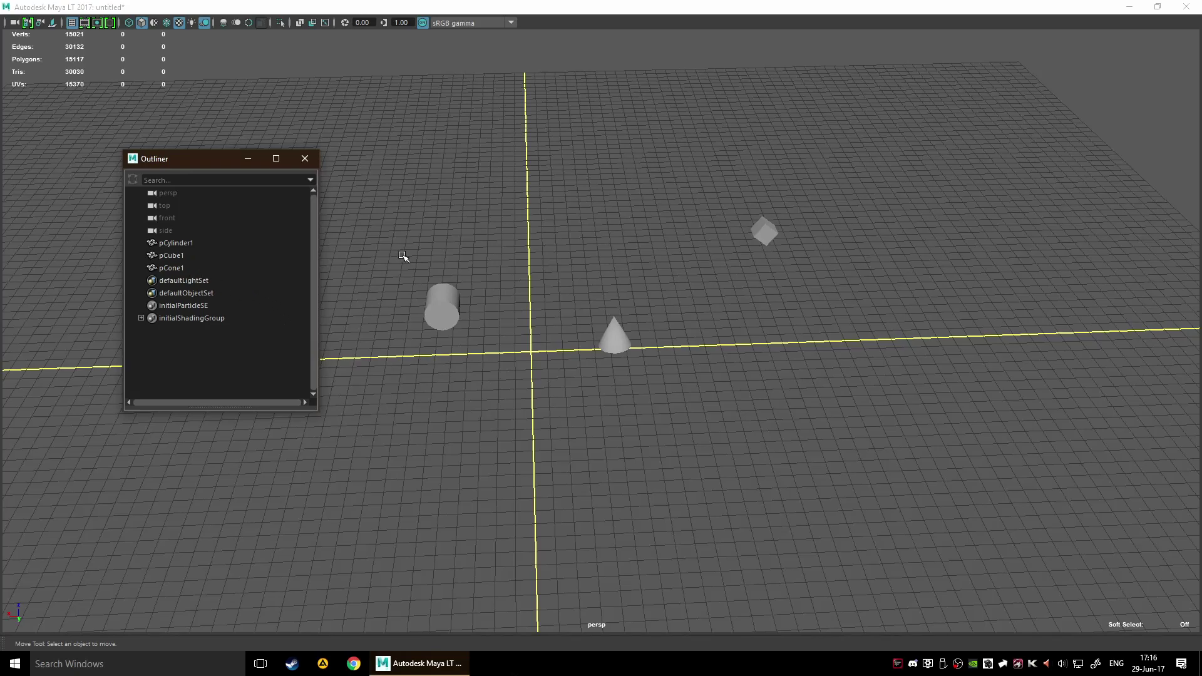
pyautogui.moveTo(194, 163); pyautogui.dragTo(152, 164)
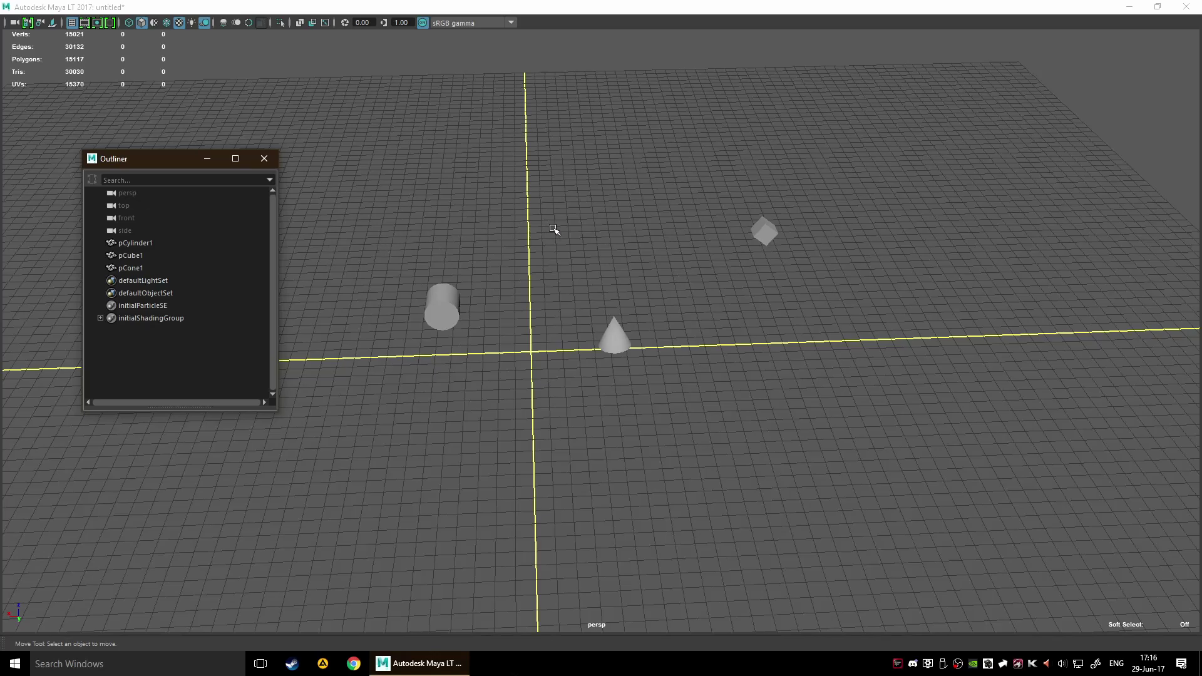
# Step: Parent pCube1 under pCylinder1 in the Outliner, expand the cylinder's entry and clear the selection
pyautogui.click(127, 257)
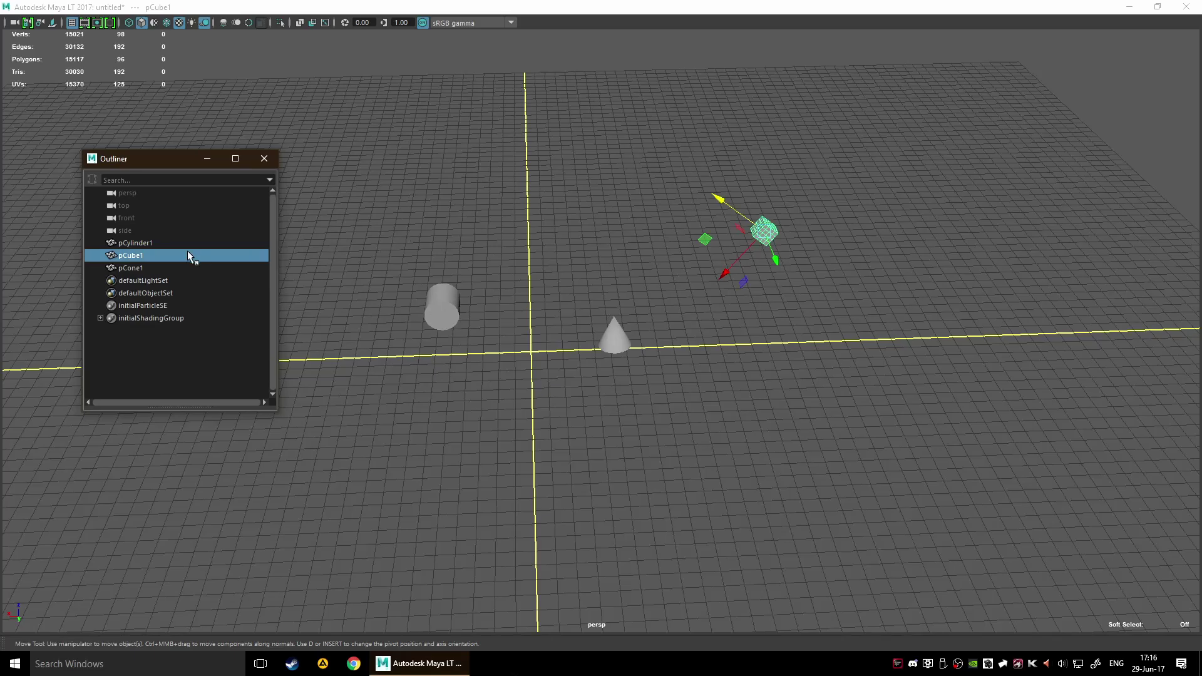
pyautogui.moveTo(133, 261)
pyautogui.mouseDown()
pyautogui.moveTo(143, 255)
pyautogui.moveTo(147, 278)
pyautogui.moveTo(143, 249)
pyautogui.mouseUp()
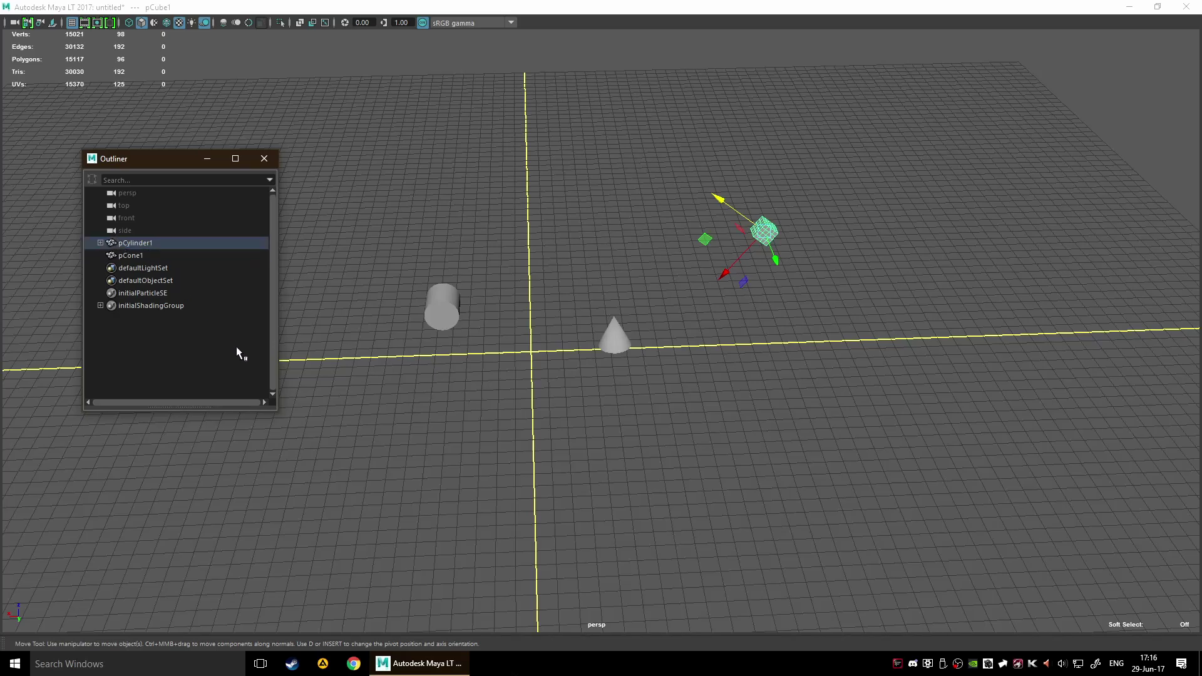
pyautogui.click(101, 243)
pyautogui.click(330, 280)
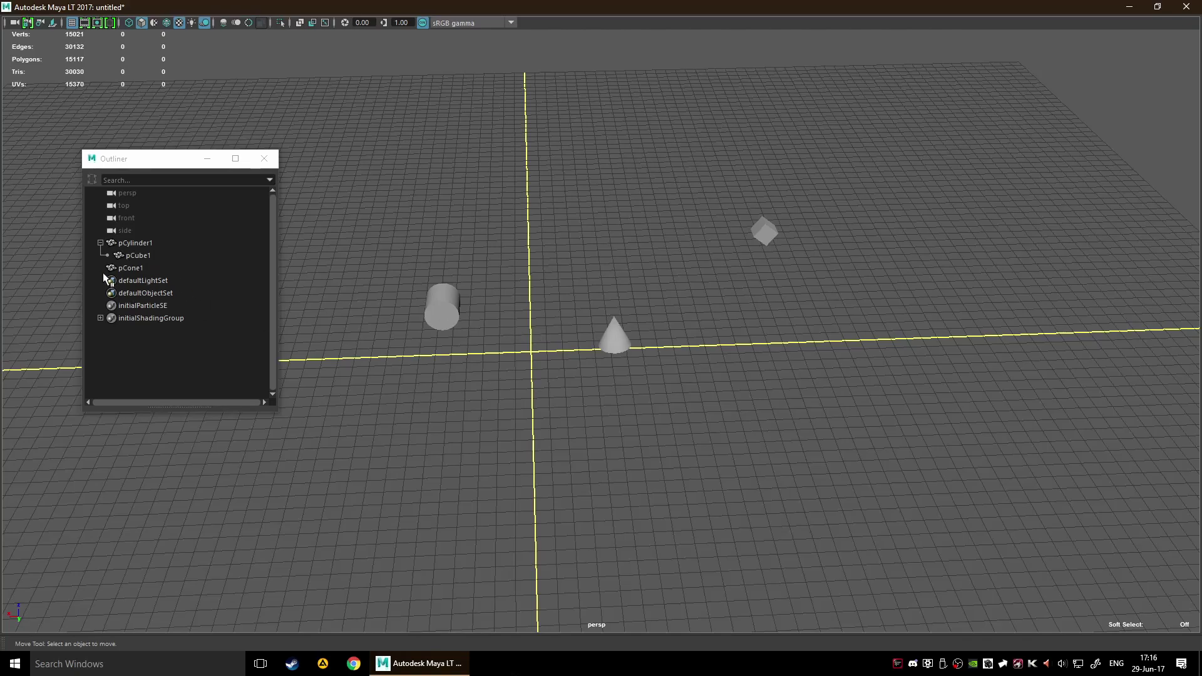
# Step: Parent pCone1 under pCube1 to extend the hierarchy, and clear the selection
pyautogui.click(131, 270)
pyautogui.moveTo(130, 270); pyautogui.dragTo(132, 272)
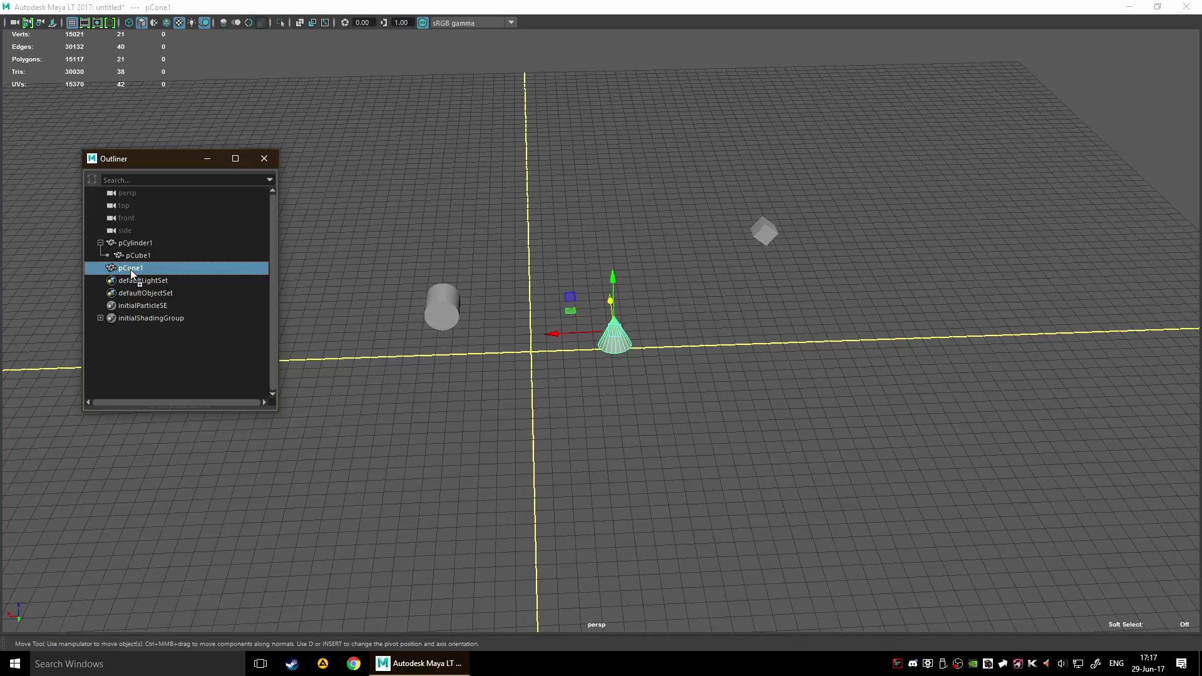
pyautogui.moveTo(132, 274); pyautogui.dragTo(135, 256)
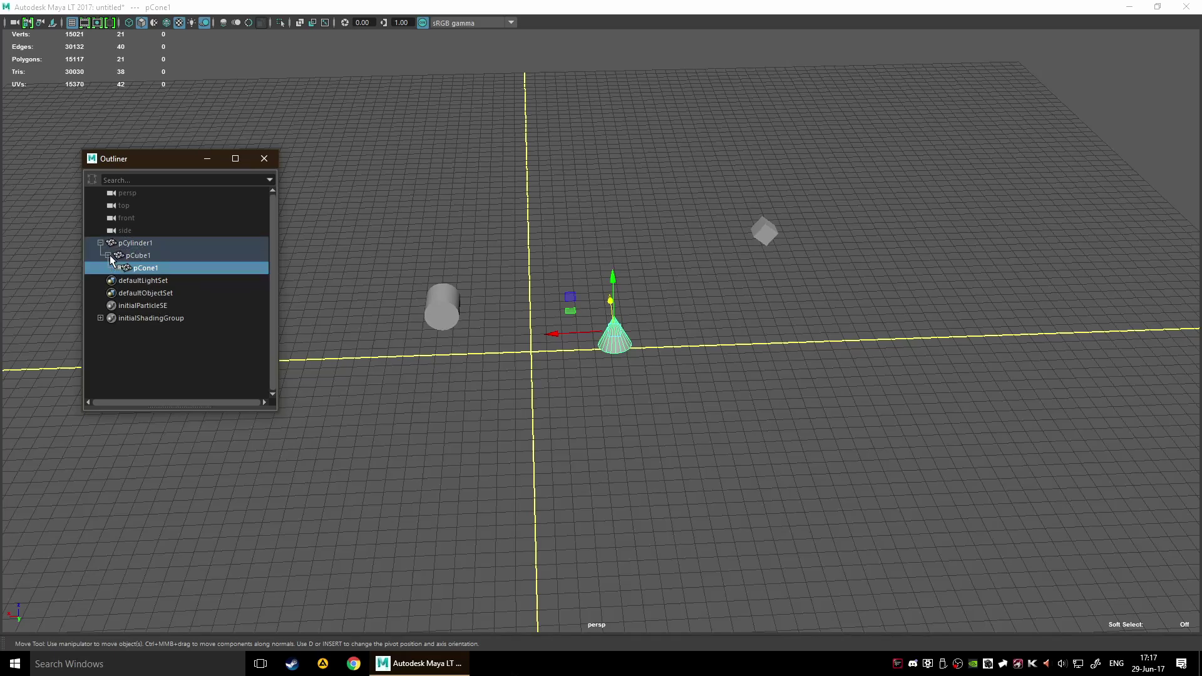
pyautogui.click(158, 370)
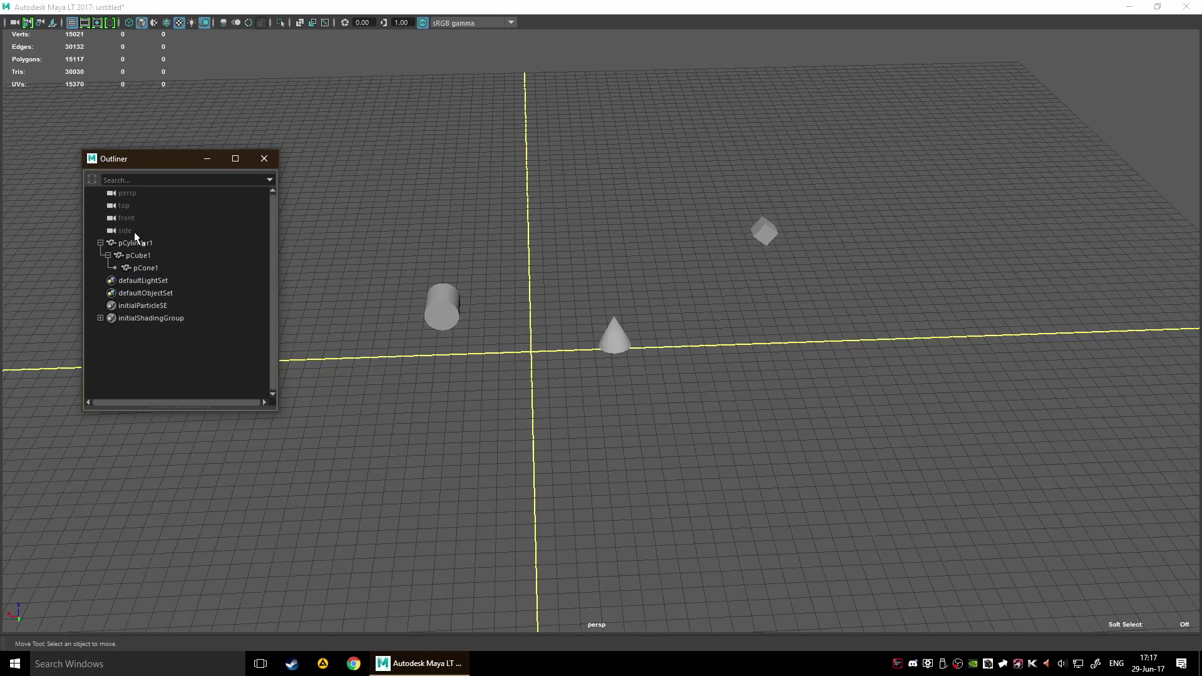
# Step: Collapse and expand the pCylinder1 and pCube1 branches level by level to examine the parent-child nesting
pyautogui.click(100, 242)
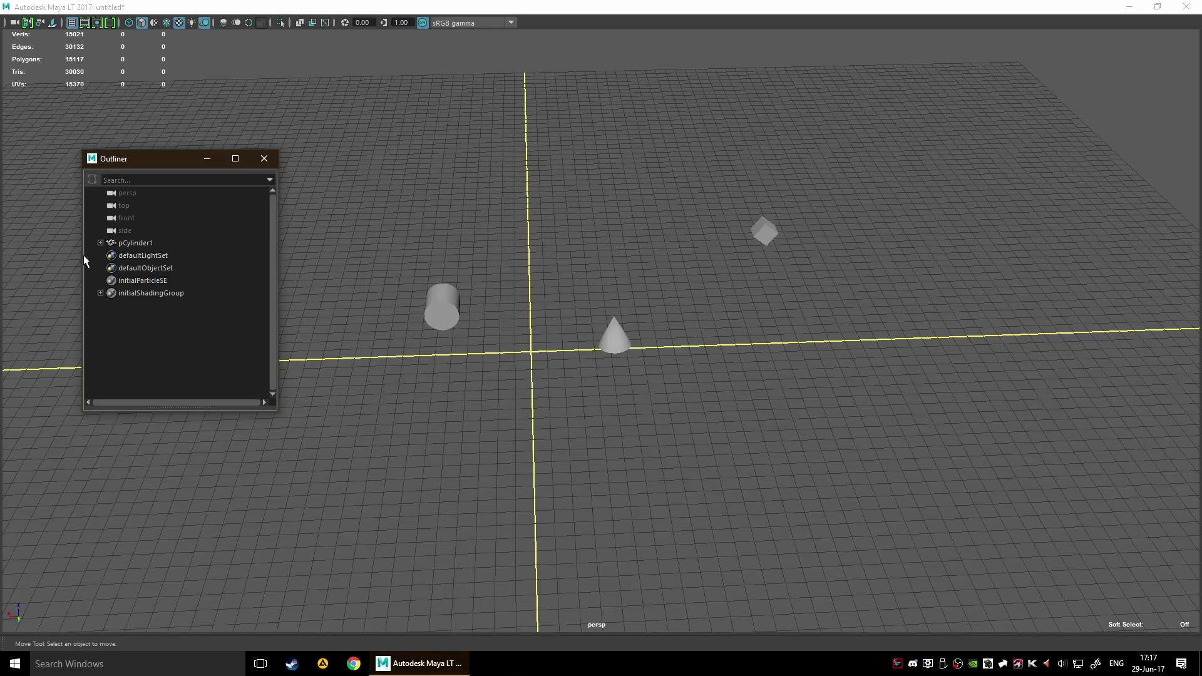
pyautogui.click(100, 243)
pyautogui.click(101, 243)
pyautogui.click(100, 243)
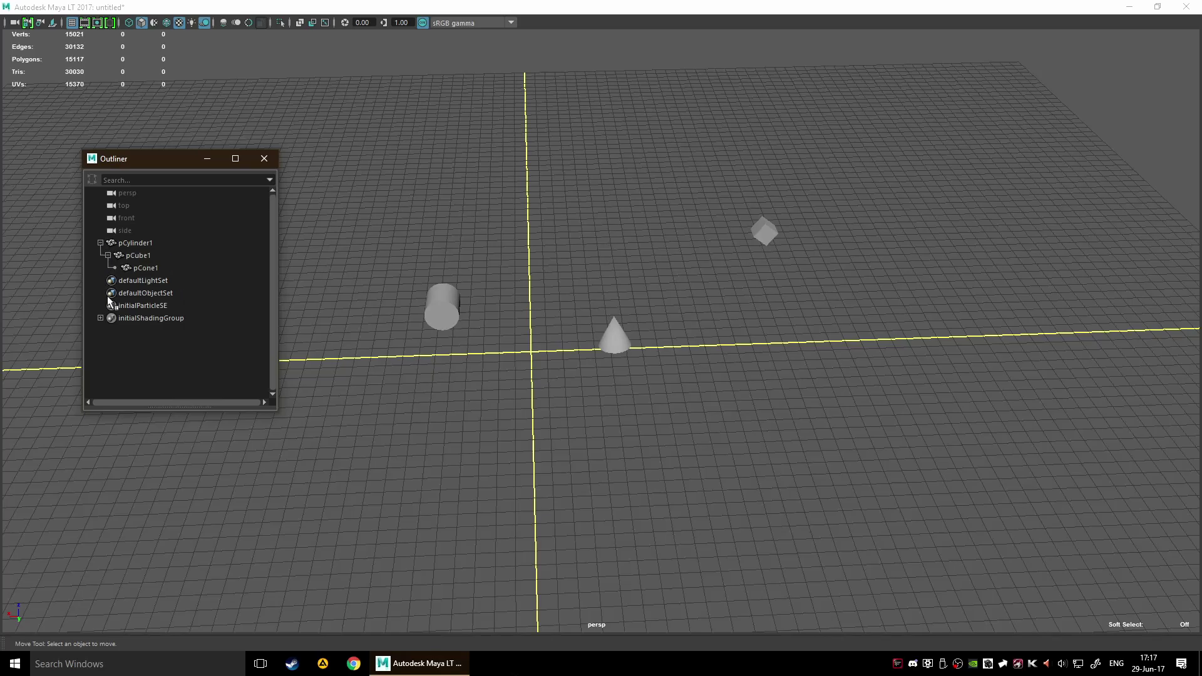
pyautogui.click(108, 256)
pyautogui.click(100, 243)
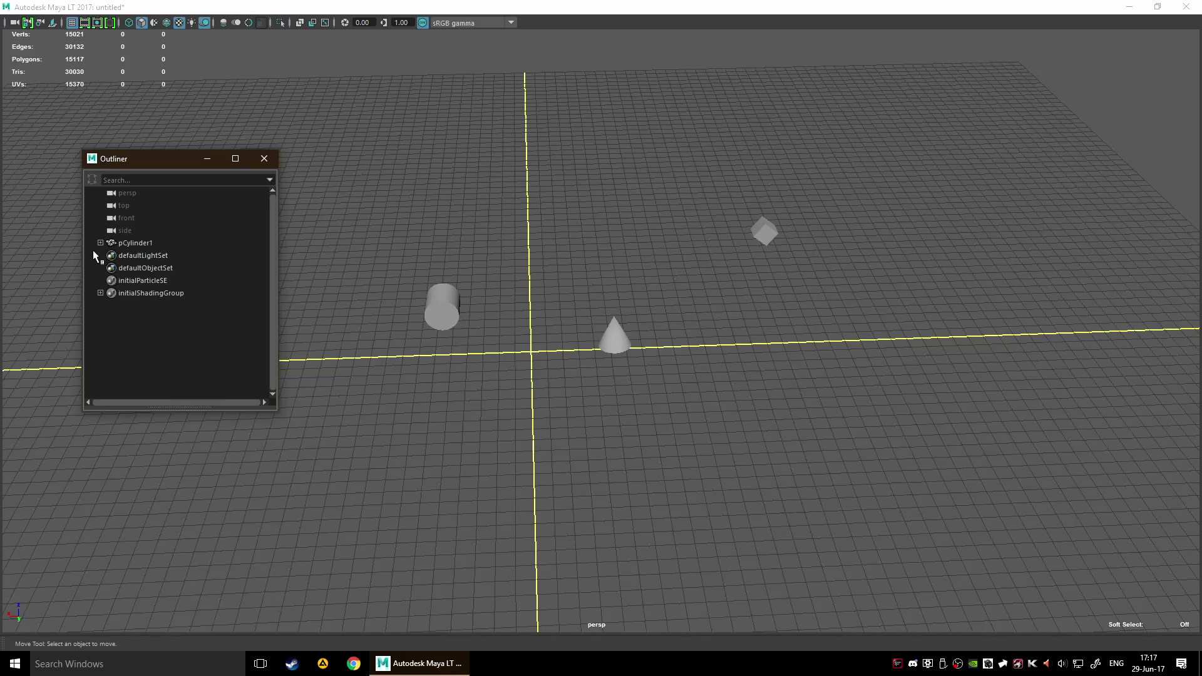
pyautogui.click(100, 243)
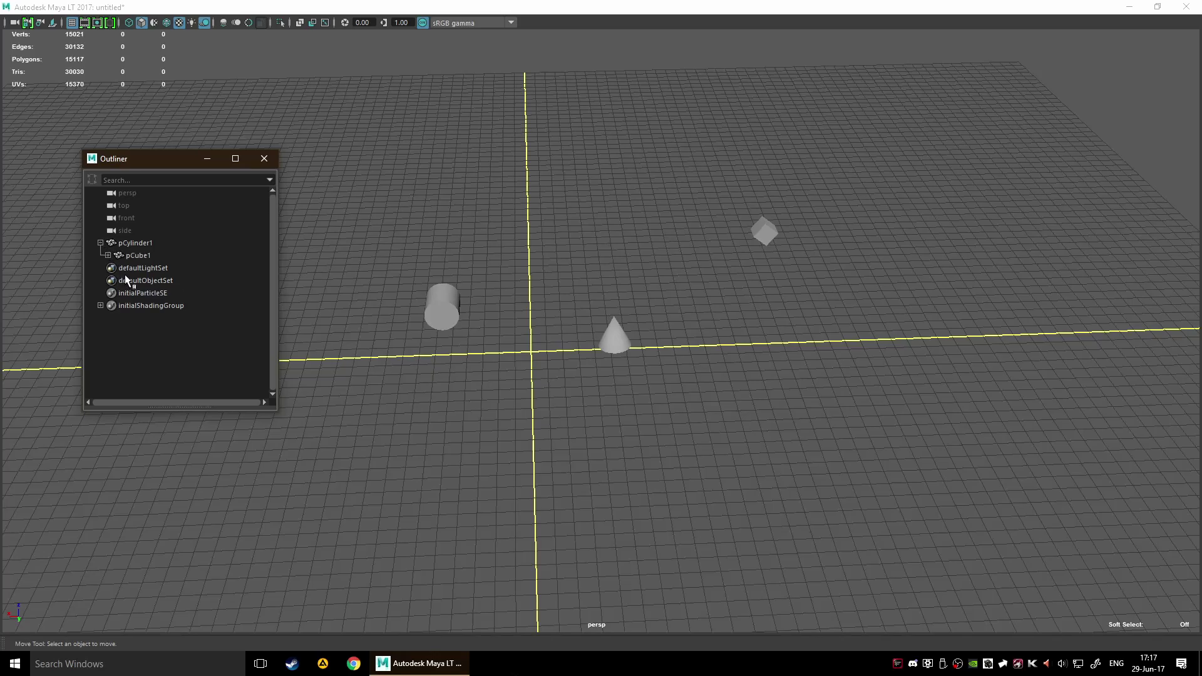
pyautogui.click(108, 256)
pyautogui.click(108, 256)
pyautogui.click(100, 244)
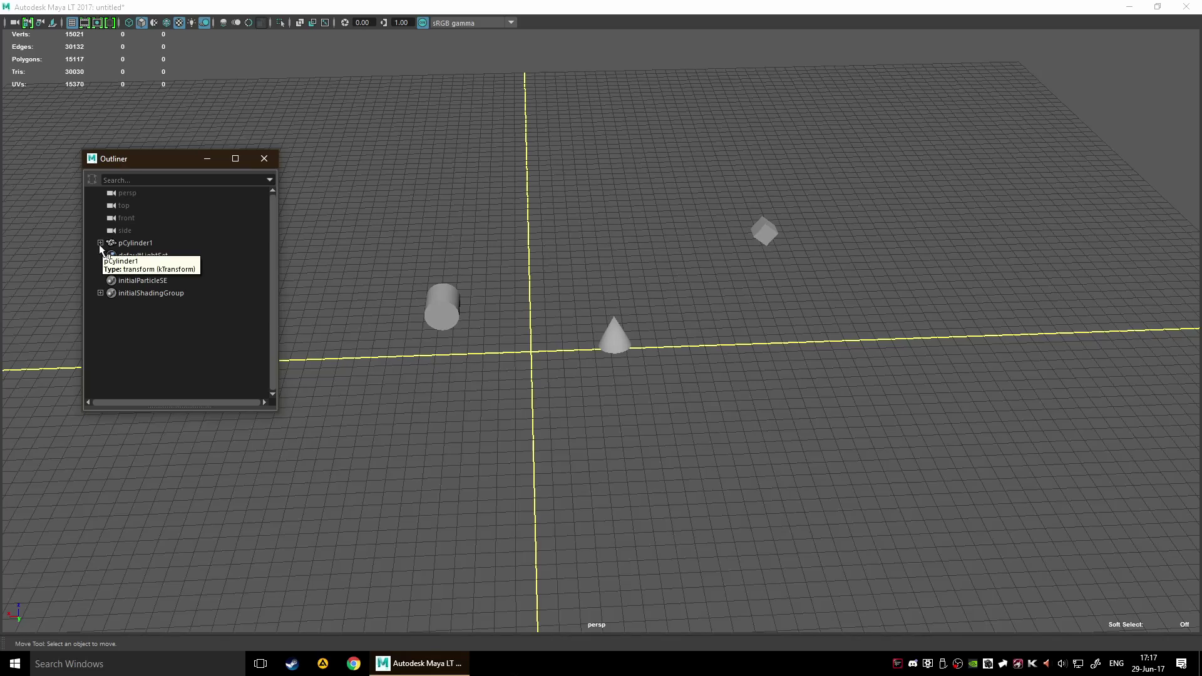
# Step: Expand the whole pCylinder1 hierarchy down to pCone1 at once, collapse it, and expand it fully again
pyautogui.keyDown('shift'); pyautogui.click(101, 243); pyautogui.keyUp('shift')
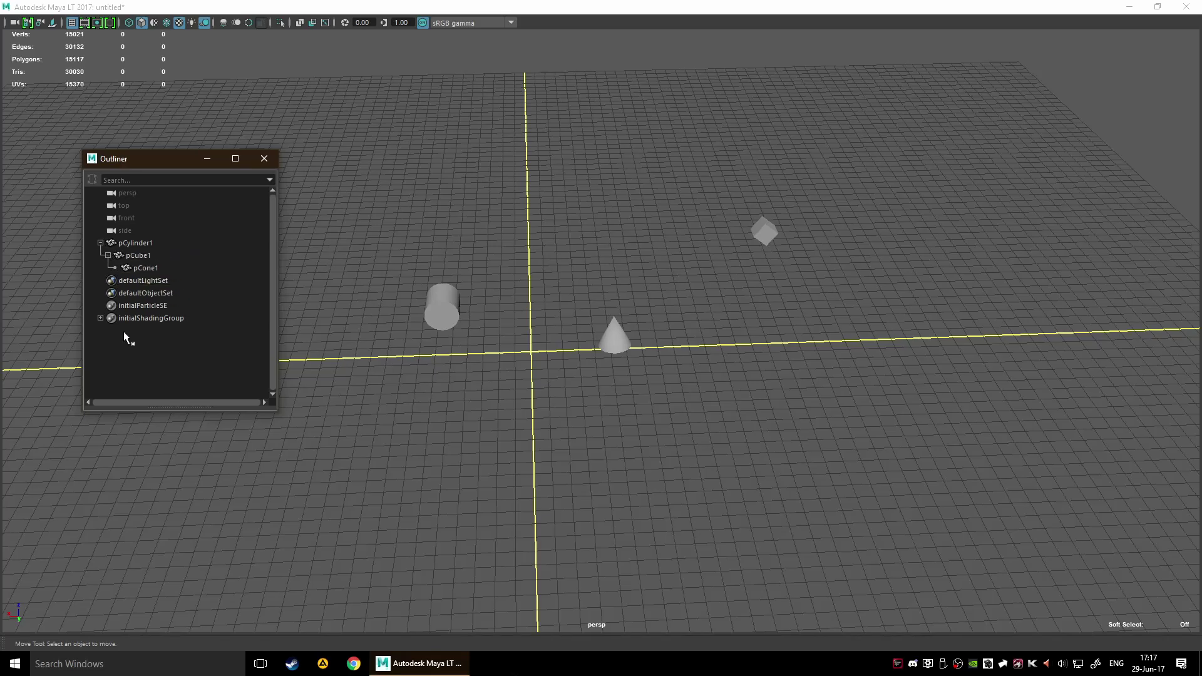
pyautogui.click(100, 243)
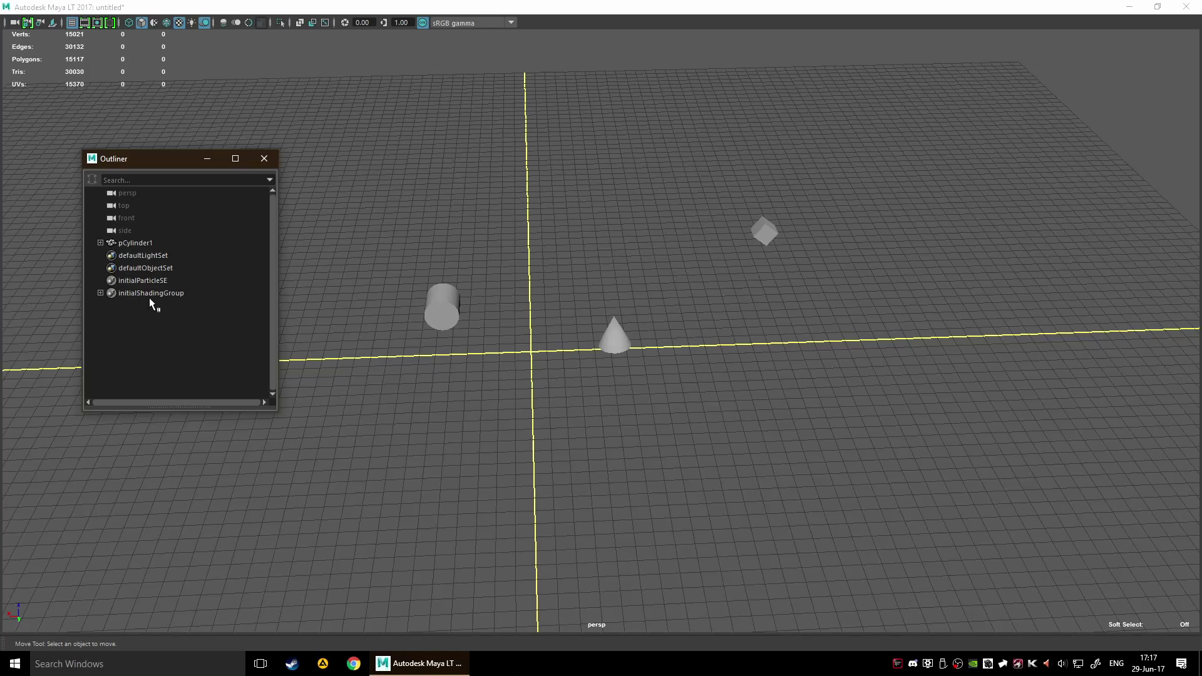
pyautogui.keyDown('shift'); pyautogui.click(100, 243); pyautogui.keyUp('shift')
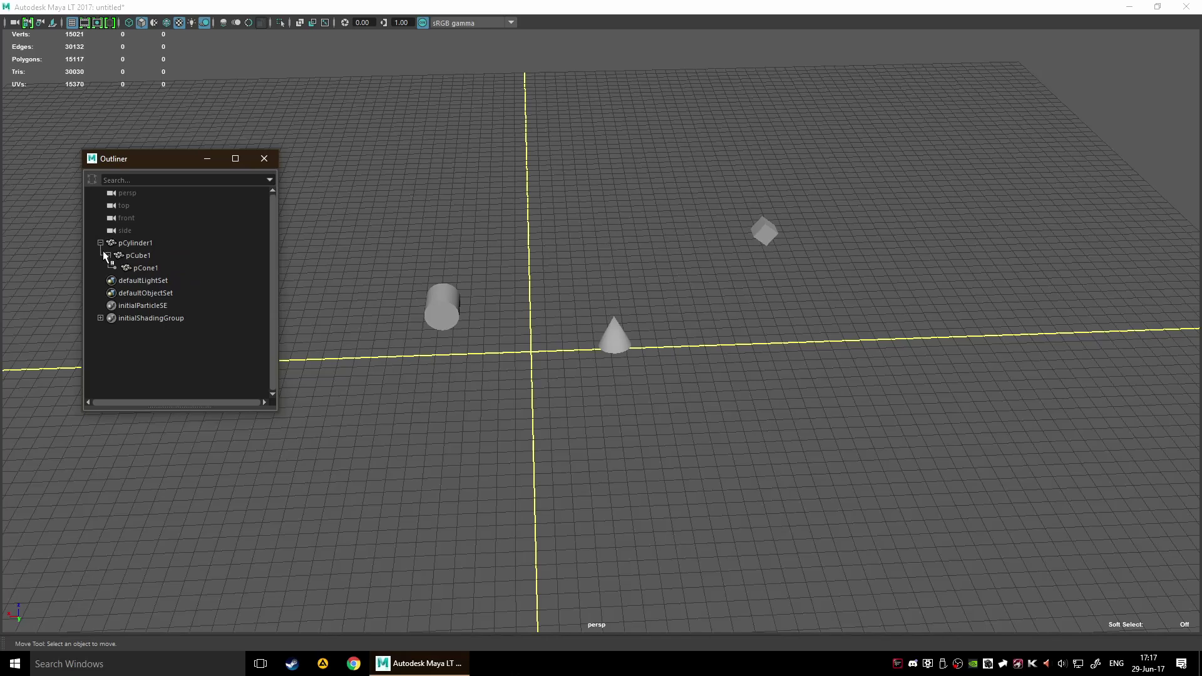
# Step: Rotate pCylinder1 together with its children to about 1.86 degrees on the Y axis
pyautogui.click(452, 296)
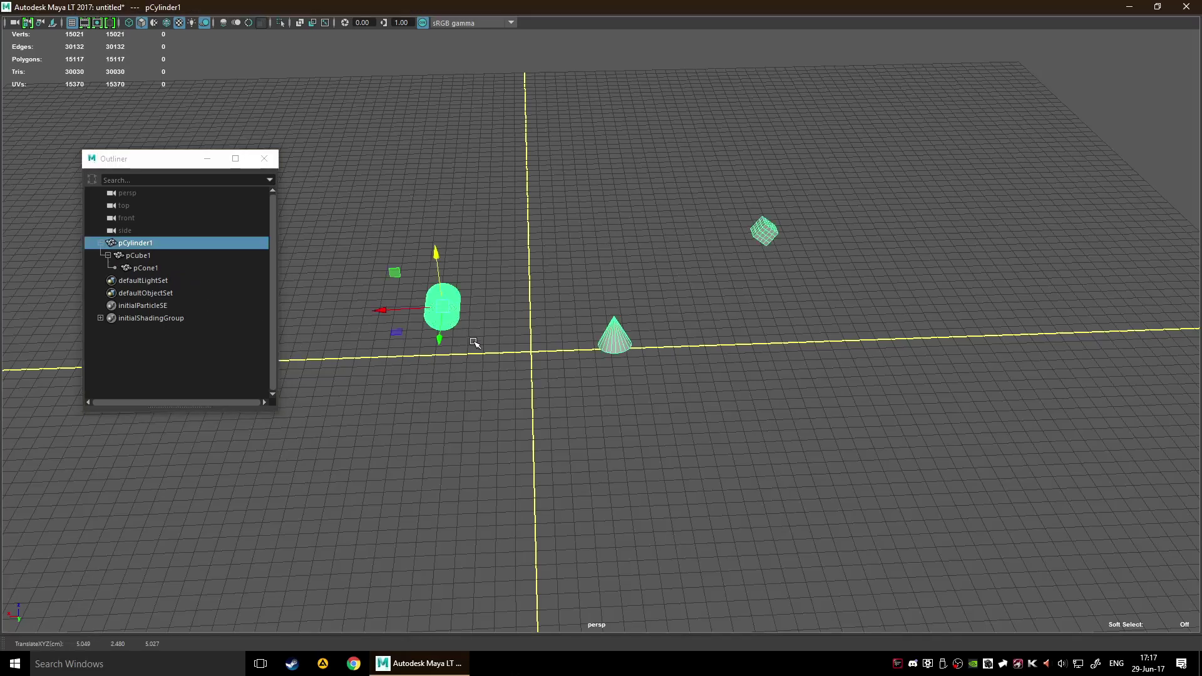
pyautogui.press('e')
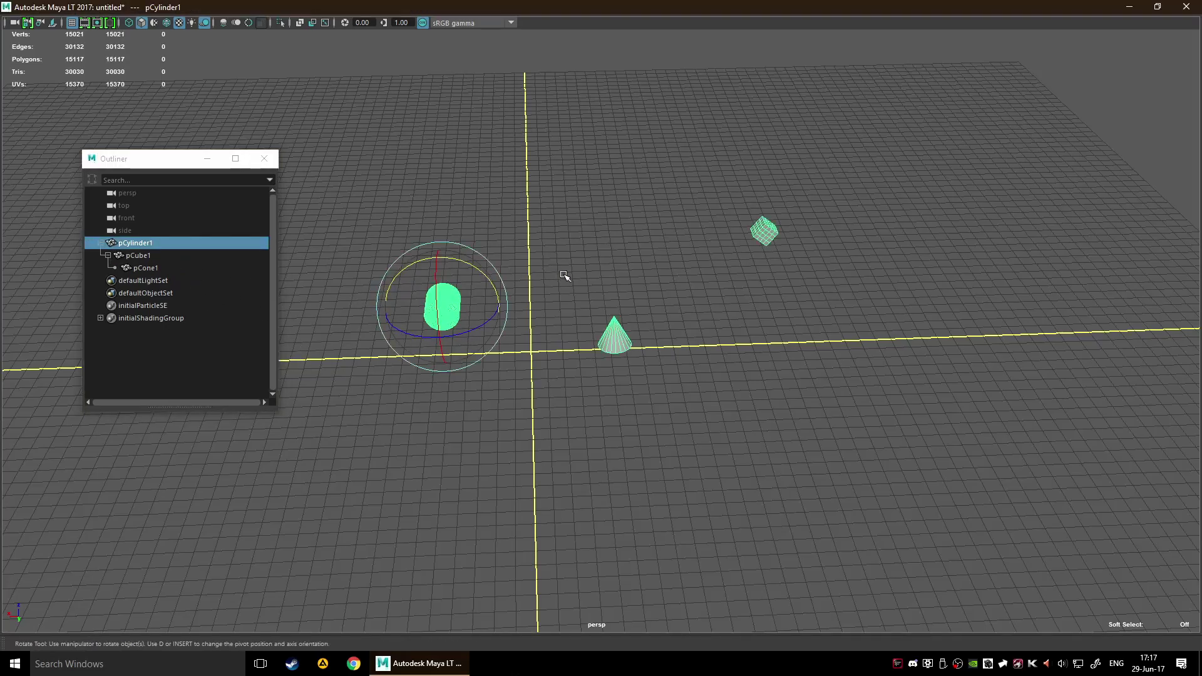
pyautogui.moveTo(466, 261); pyautogui.dragTo(464, 317)
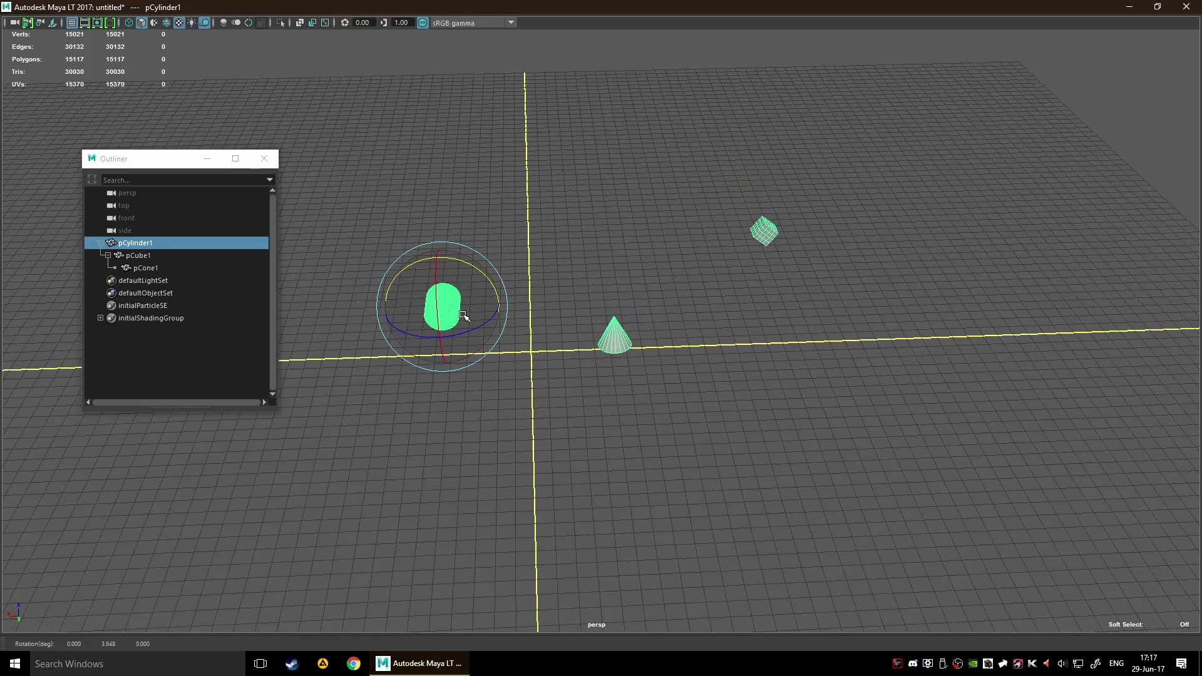
# Step: Open the Channel Box / Layer Editor, place it fully within the viewport, and clear the selection
pyautogui.hotkey('ctrl', 'a')
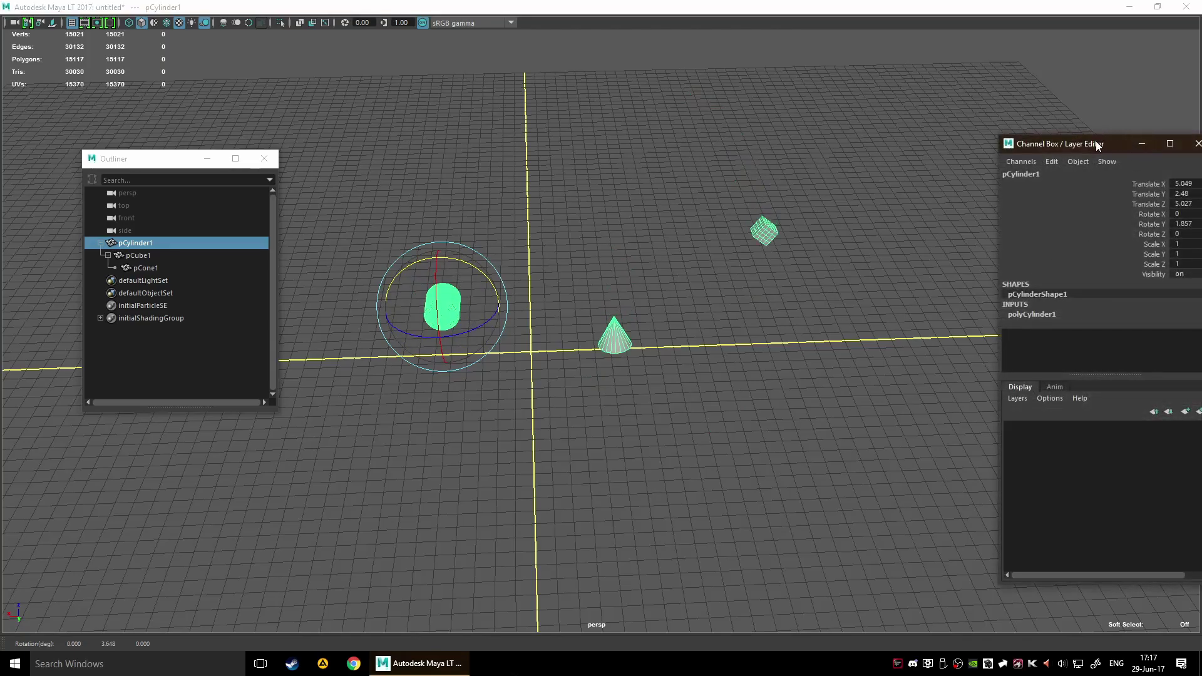
pyautogui.moveTo(1089, 151); pyautogui.dragTo(1054, 146)
pyautogui.click(745, 360)
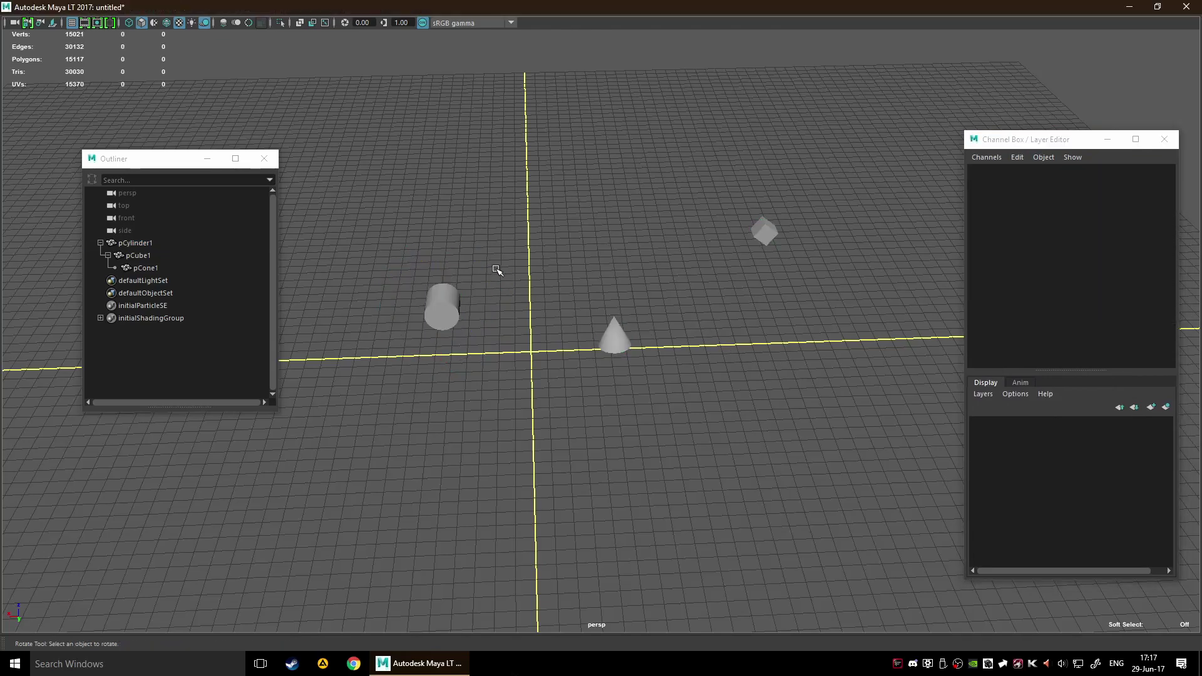
# Step: Compare the selections of the cone and cube, and try rotating the cube with its child cone about Y
pyautogui.click(613, 338)
pyautogui.click(758, 229)
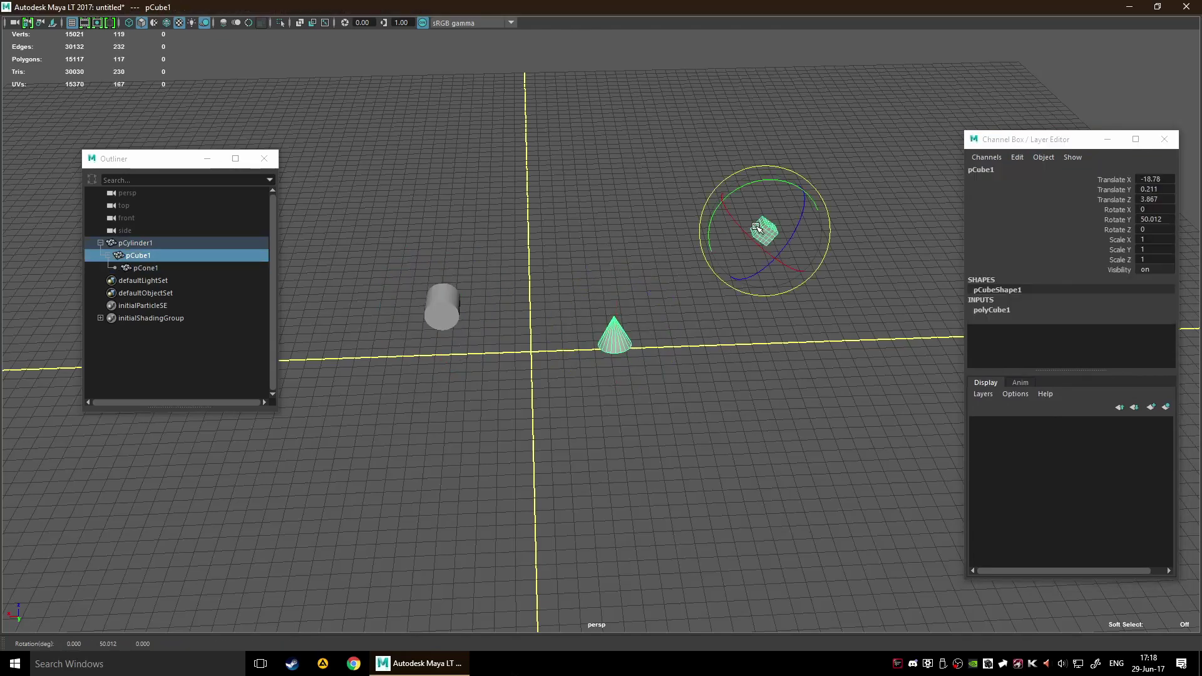
pyautogui.click(603, 344)
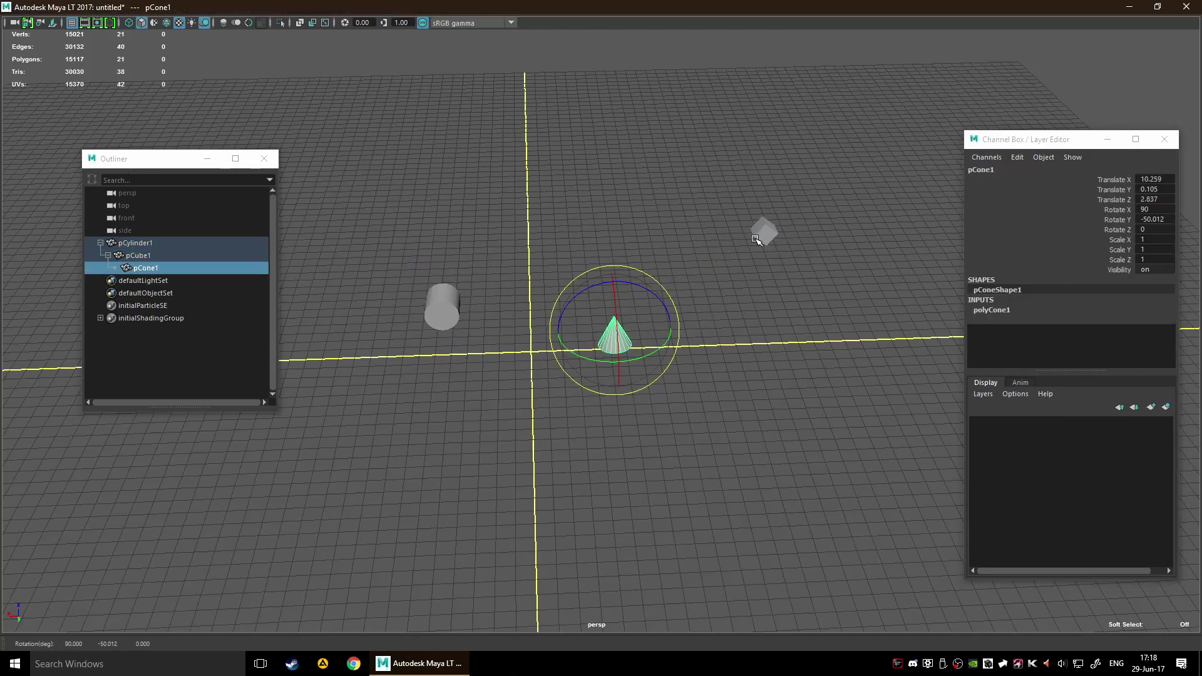
pyautogui.hotkey('ctrl', 'z')
pyautogui.moveTo(743, 186); pyautogui.dragTo(815, 301)
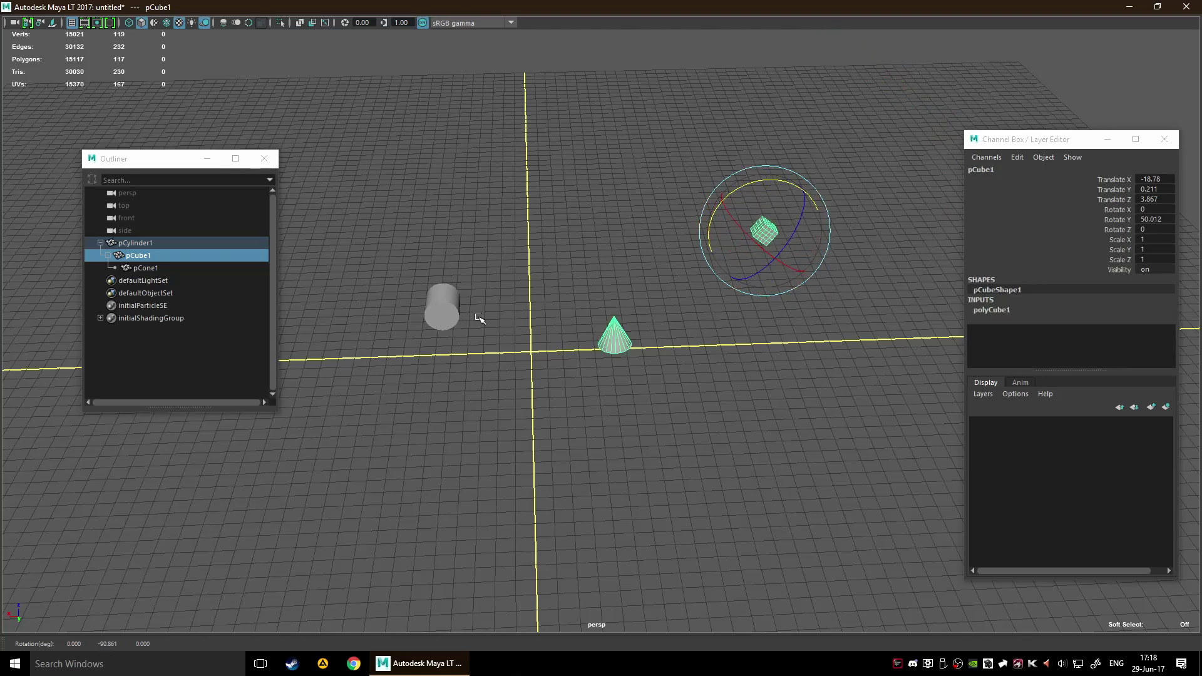
# Step: Rearrange the hierarchy so that pCone1 sits directly under pCylinder1 and pCube1 becomes the child of pCone1
pyautogui.click(156, 269)
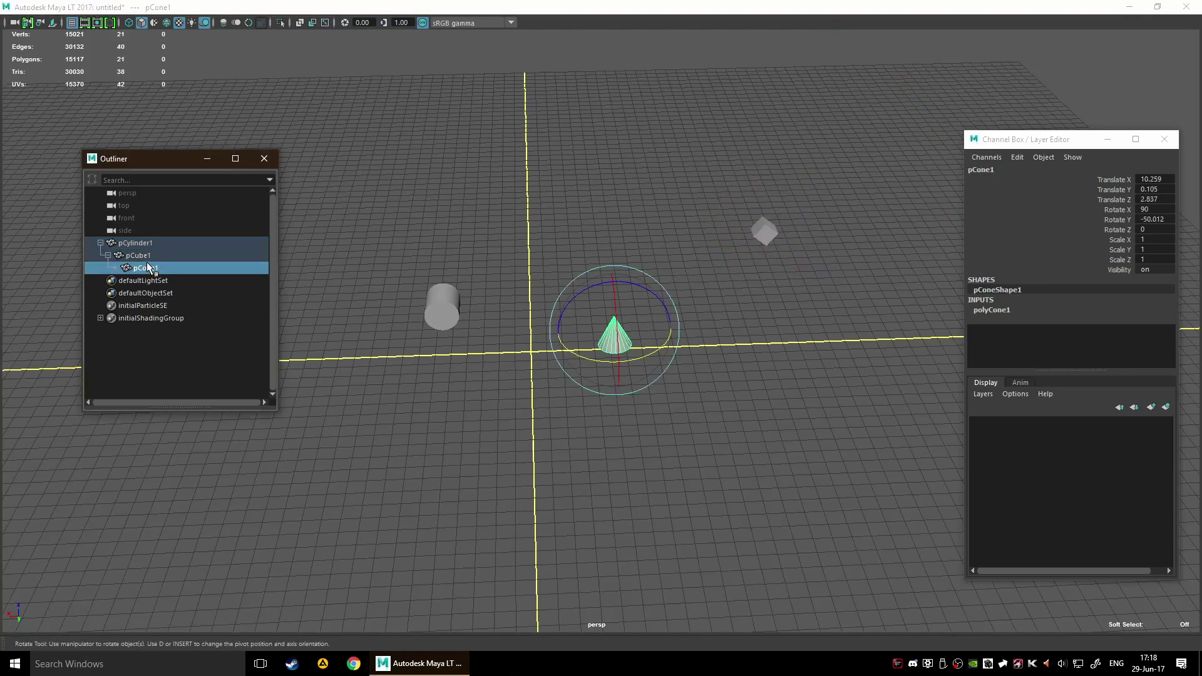
pyautogui.moveTo(149, 268)
pyautogui.mouseDown(button='middle')
pyautogui.moveTo(153, 245)
pyautogui.moveTo(154, 271)
pyautogui.mouseUp(button='middle')
pyautogui.click(145, 256)
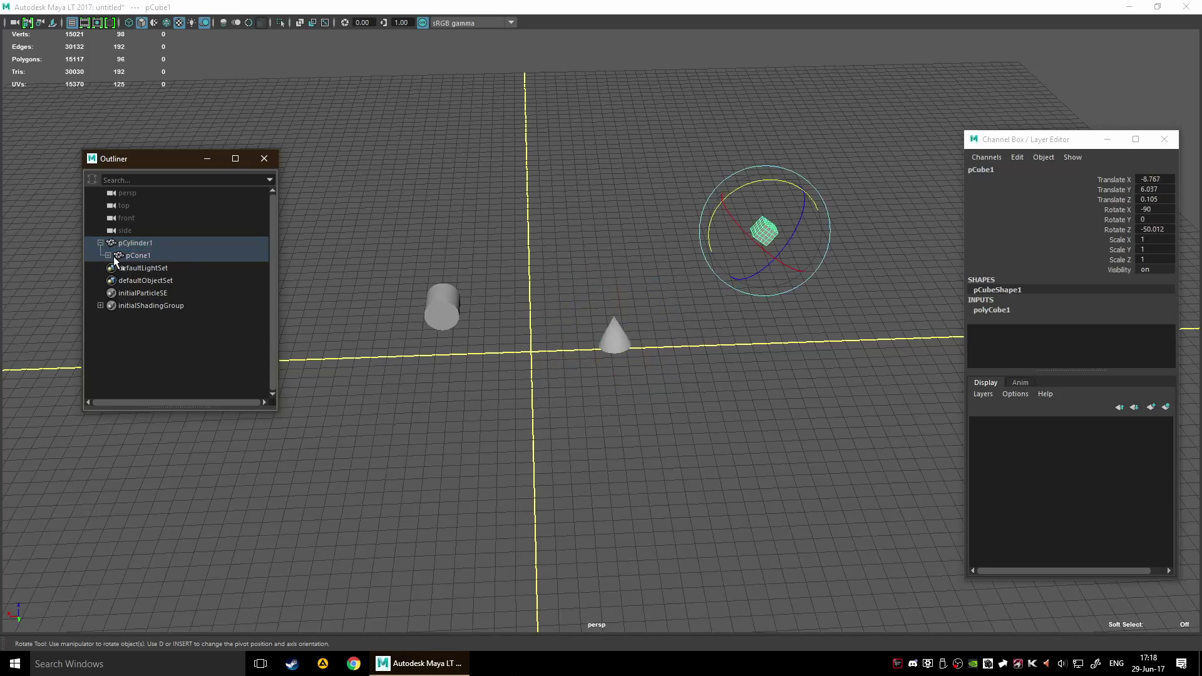
pyautogui.keyDown('alt'); pyautogui.moveTo(714, 294); pyautogui.dragTo(720, 329); pyautogui.keyUp('alt')
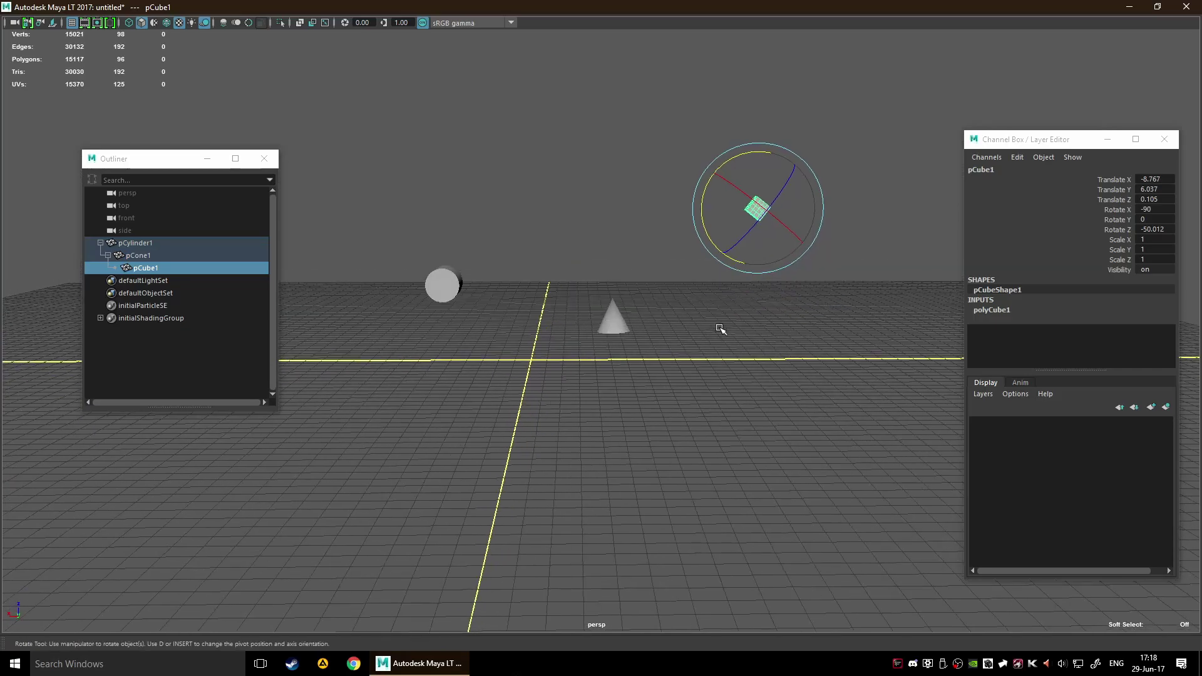
# Step: Select the cylinder, cone and cube in turn to check which children each one carries, then clear the selection
pyautogui.click(719, 329)
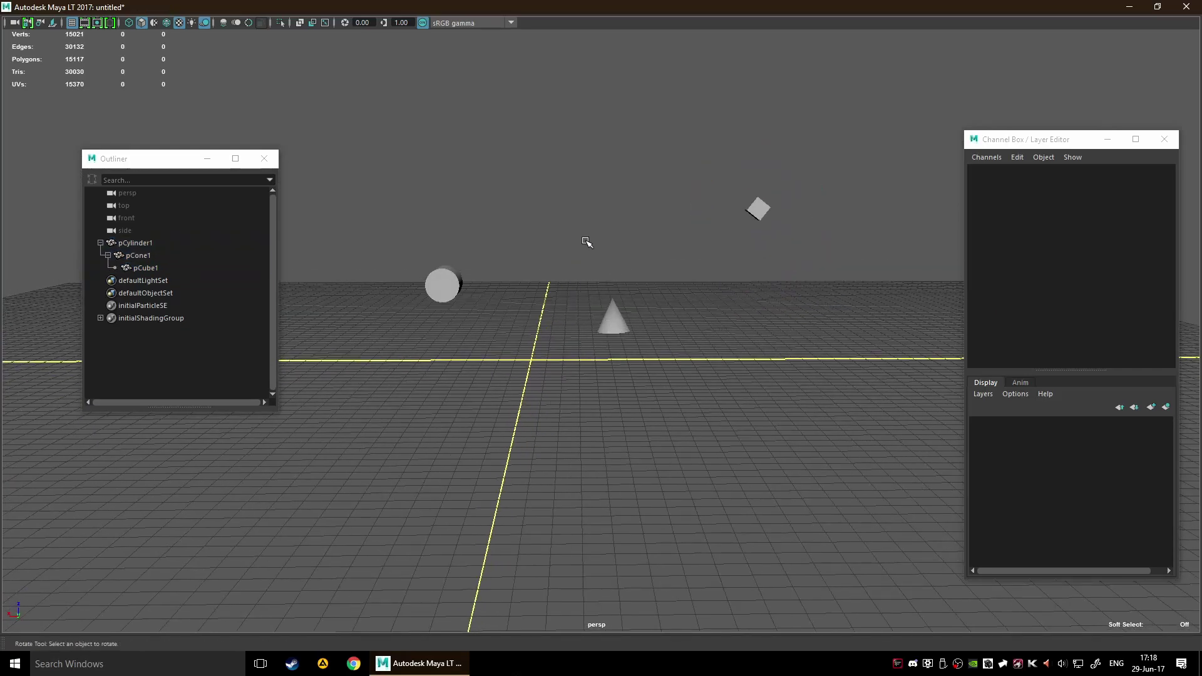
pyautogui.click(442, 296)
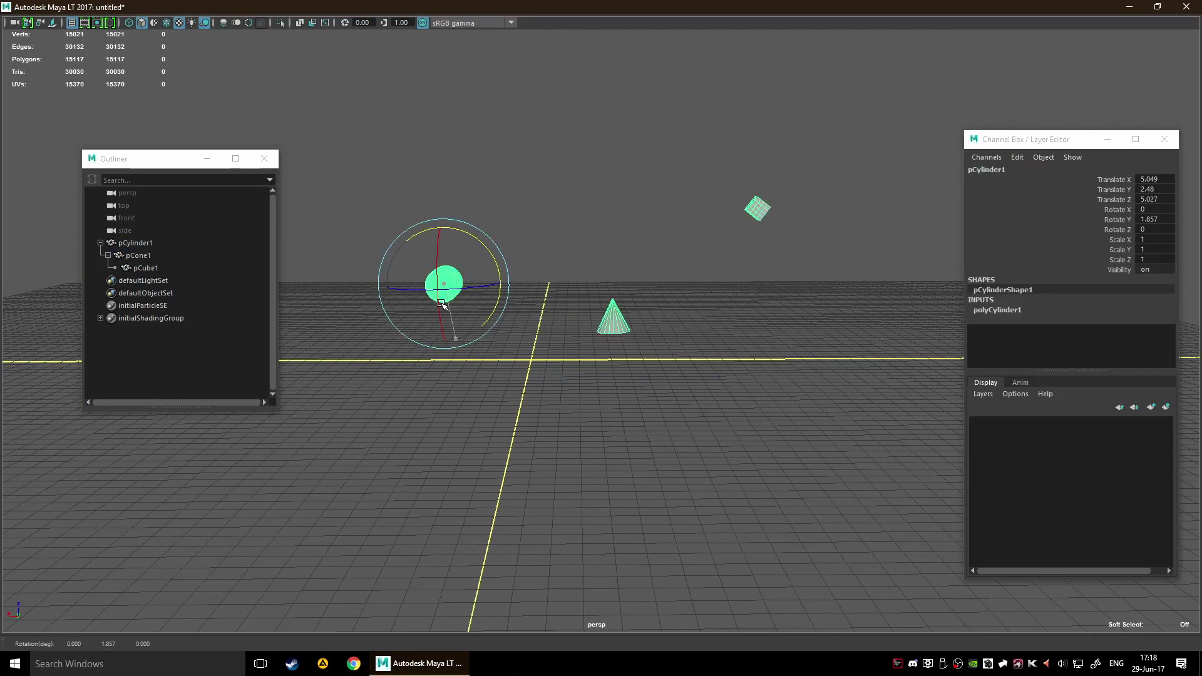
pyautogui.click(608, 316)
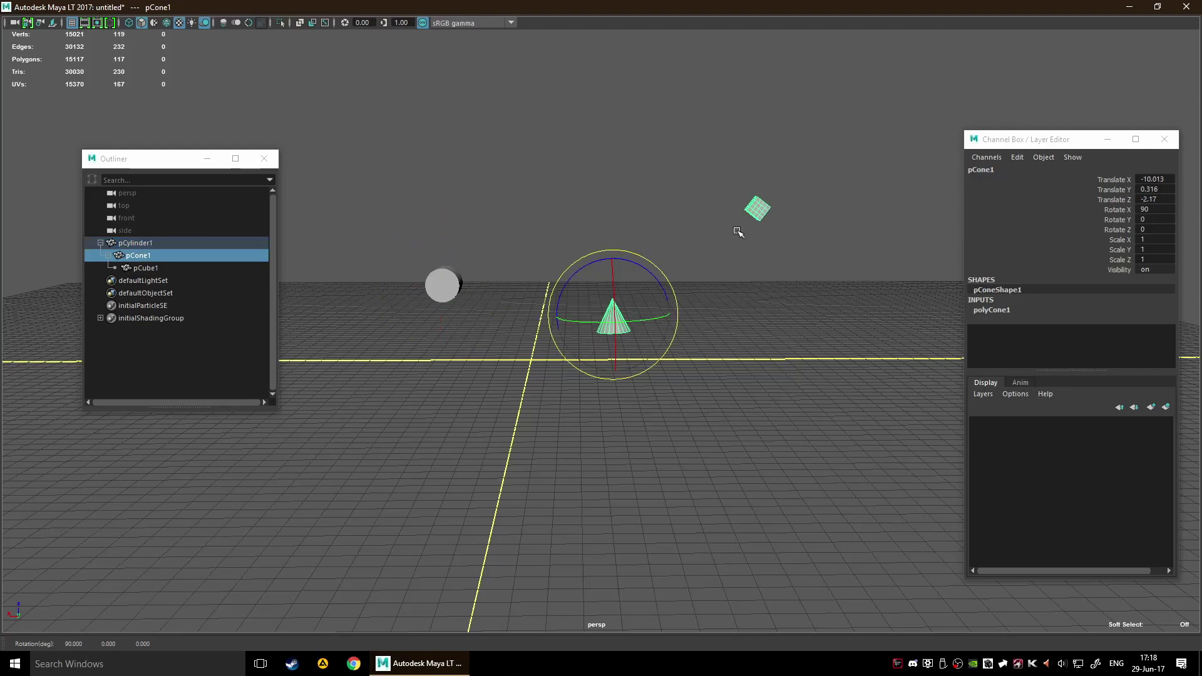
pyautogui.click(756, 211)
pyautogui.click(744, 348)
# Step: Try moving and rotating the cylinder to test how the cone and cube beneath it follow, and undo the changes
pyautogui.keyDown('alt'); pyautogui.moveTo(754, 309); pyautogui.dragTo(718, 321, button='middle'); pyautogui.keyUp('alt')
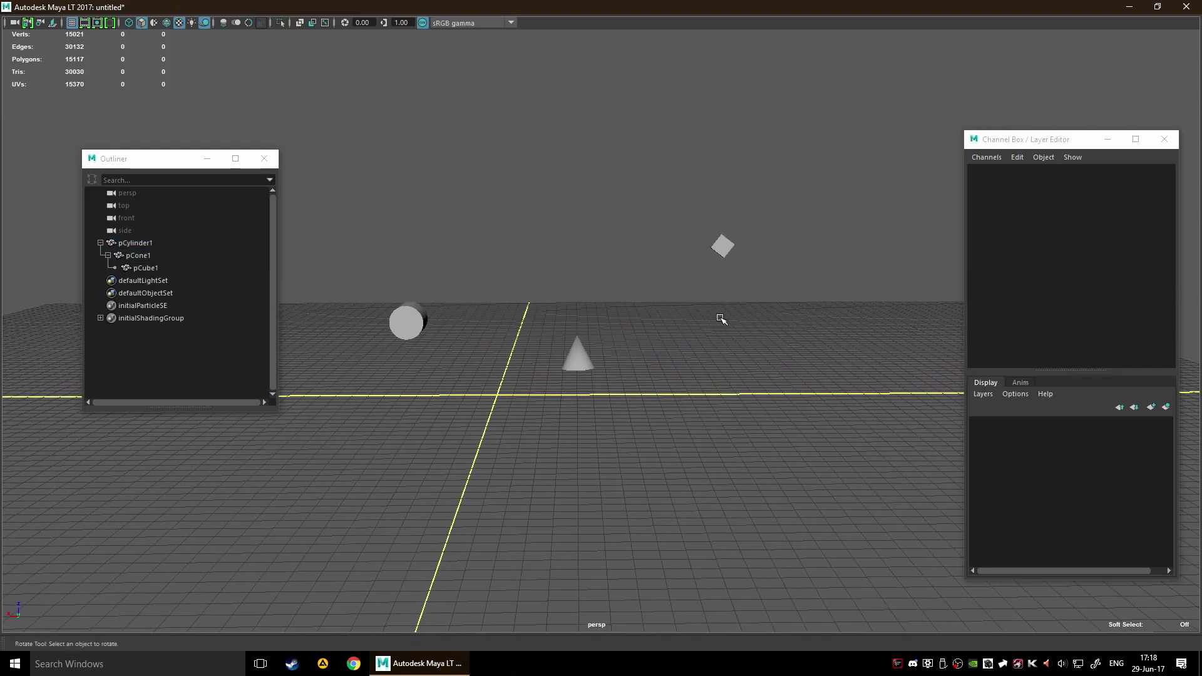
pyautogui.keyDown('alt'); pyautogui.moveTo(465, 327); pyautogui.dragTo(555, 301, button='middle'); pyautogui.keyUp('alt')
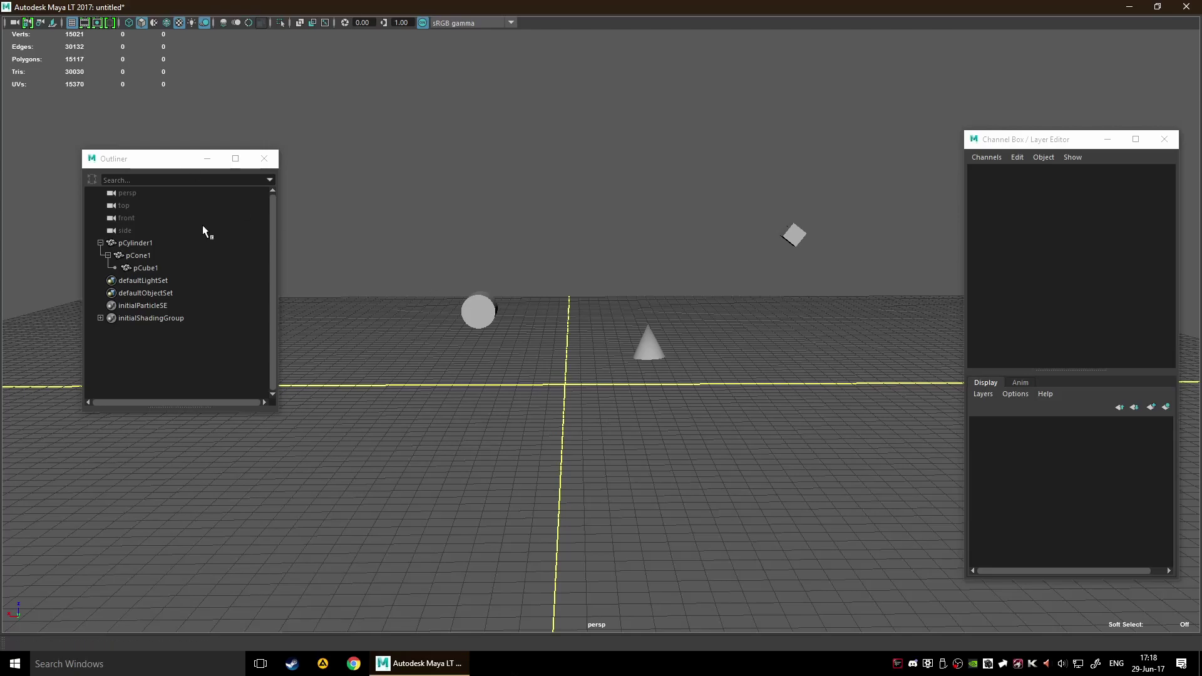
pyautogui.moveTo(144, 260); pyautogui.dragTo(456, 327)
pyautogui.click(475, 318)
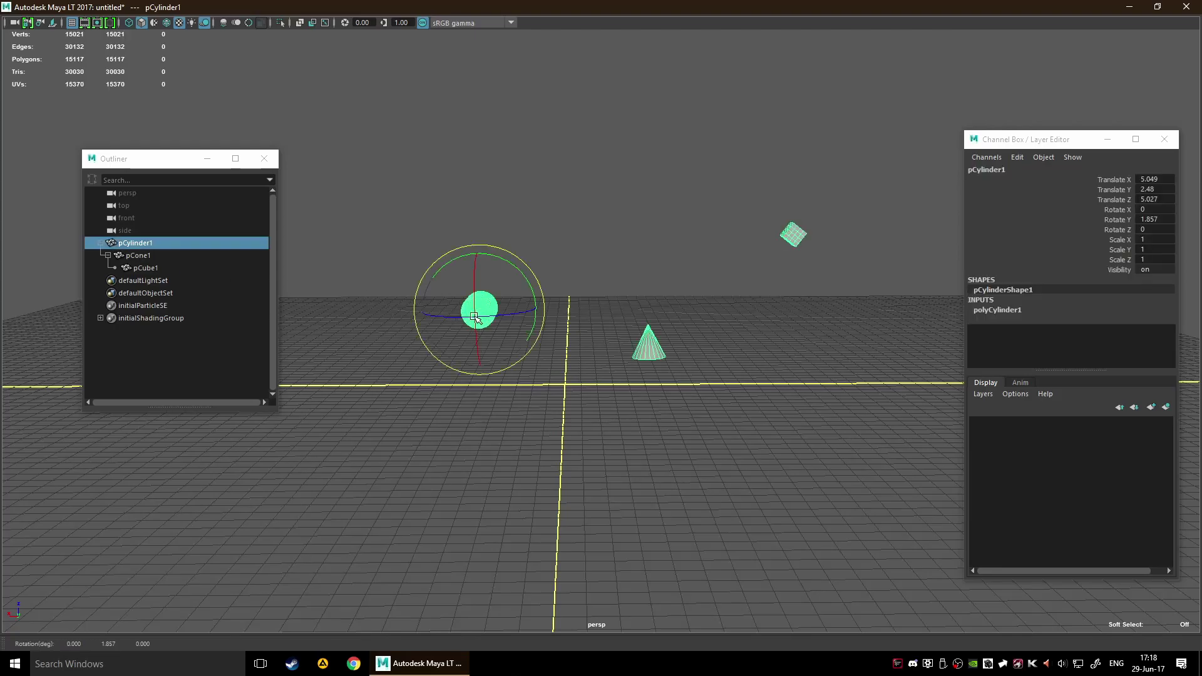
pyautogui.press('w')
pyautogui.keyDown('alt'); pyautogui.moveTo(492, 365); pyautogui.dragTo(537, 328); pyautogui.keyUp('alt')
pyautogui.hotkey('ctrl', 'z')
pyautogui.press('e')
pyautogui.keyDown('alt'); pyautogui.moveTo(577, 374); pyautogui.dragTo(565, 341); pyautogui.keyUp('alt')
pyautogui.hotkey('ctrl', 'z')
pyautogui.hotkey('ctrl', 'z')
pyautogui.press('w')
pyautogui.moveTo(432, 338)
pyautogui.mouseDown()
pyautogui.moveTo(544, 340)
pyautogui.moveTo(250, 350)
pyautogui.moveTo(451, 339)
pyautogui.mouseUp()
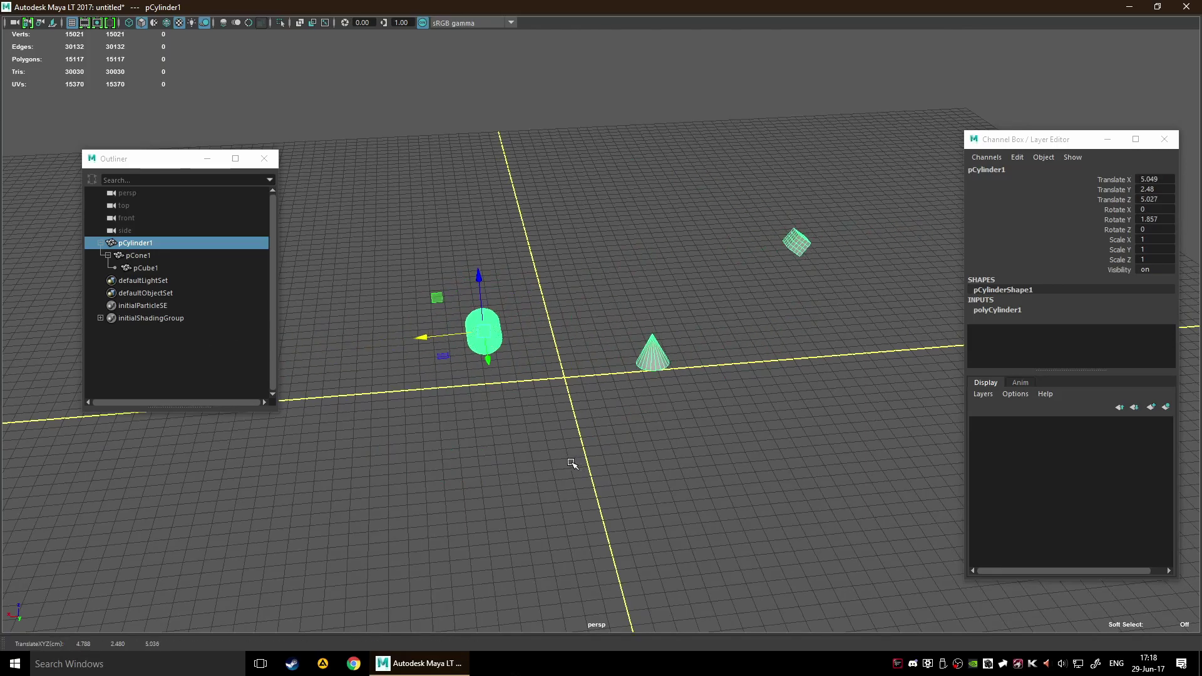
pyautogui.keyDown('alt'); pyautogui.moveTo(565, 443); pyautogui.dragTo(475, 403); pyautogui.keyUp('alt')
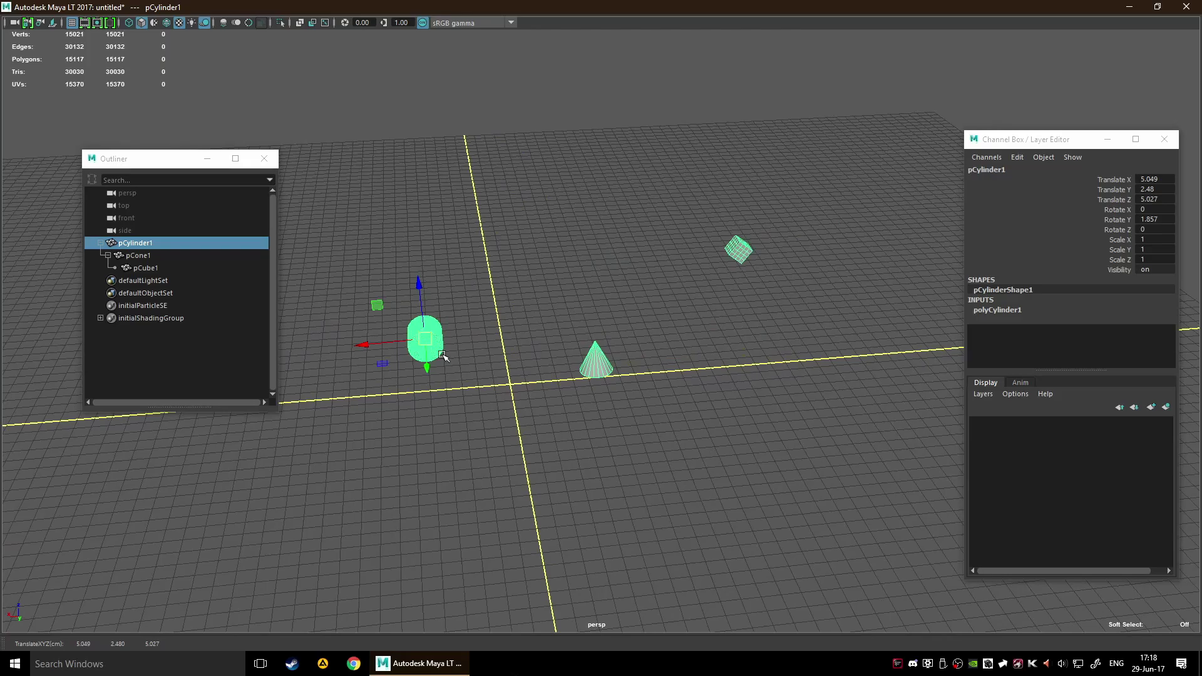
# Step: Select the cone and the cube to compare what each carries, and step up from the cube to its parent cone
pyautogui.click(544, 296)
pyautogui.click(594, 356)
pyautogui.click(739, 250)
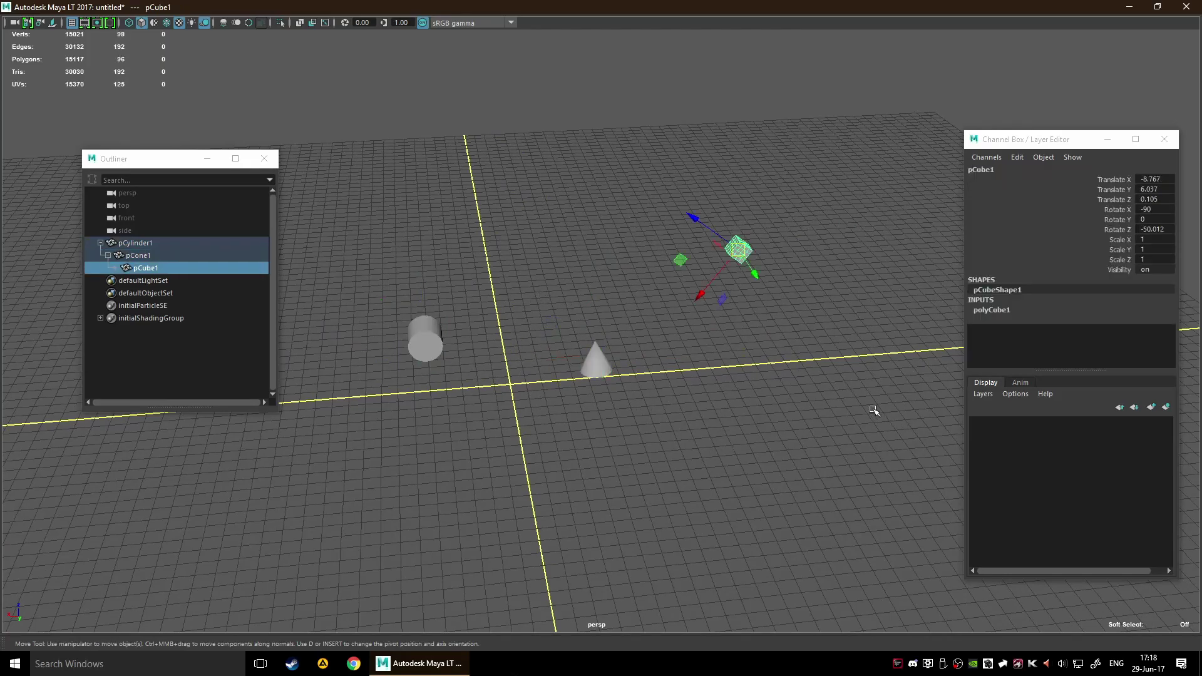
pyautogui.keyDown('alt'); pyautogui.moveTo(751, 388); pyautogui.dragTo(628, 369); pyautogui.keyUp('alt')
pyautogui.press('Up')
pyautogui.keyDown('alt'); pyautogui.moveTo(601, 448); pyautogui.dragTo(654, 451); pyautogui.keyUp('alt')
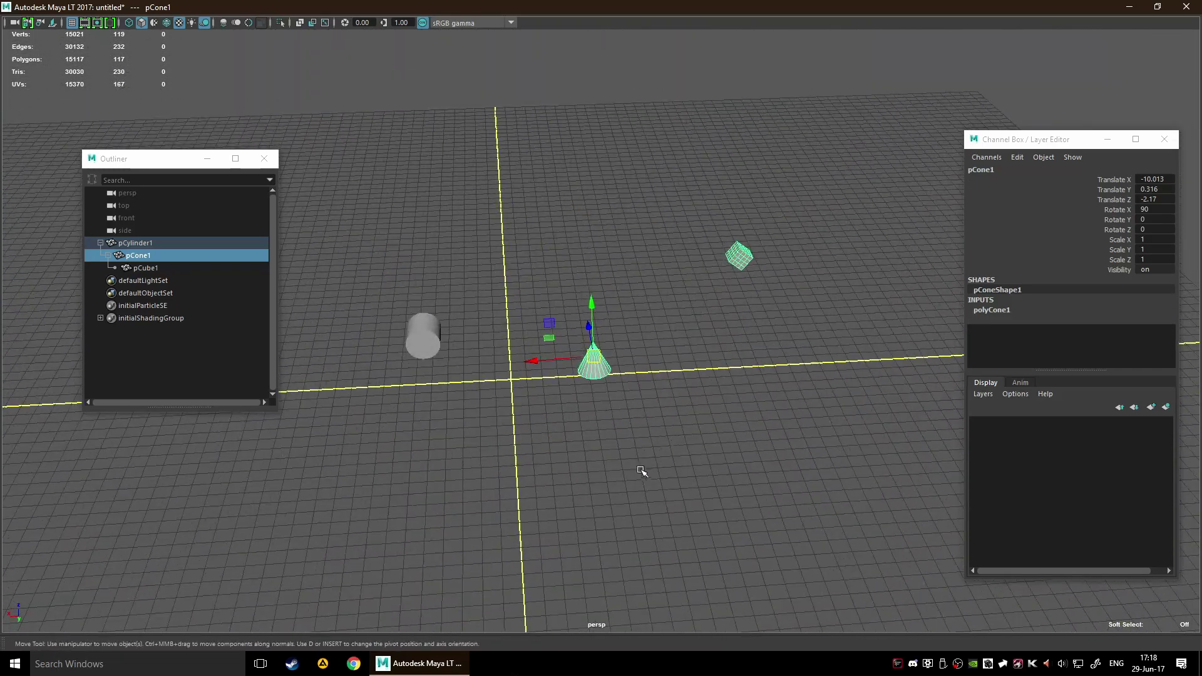
pyautogui.keyDown('alt'); pyautogui.moveTo(418, 356); pyautogui.dragTo(598, 467); pyautogui.keyUp('alt')
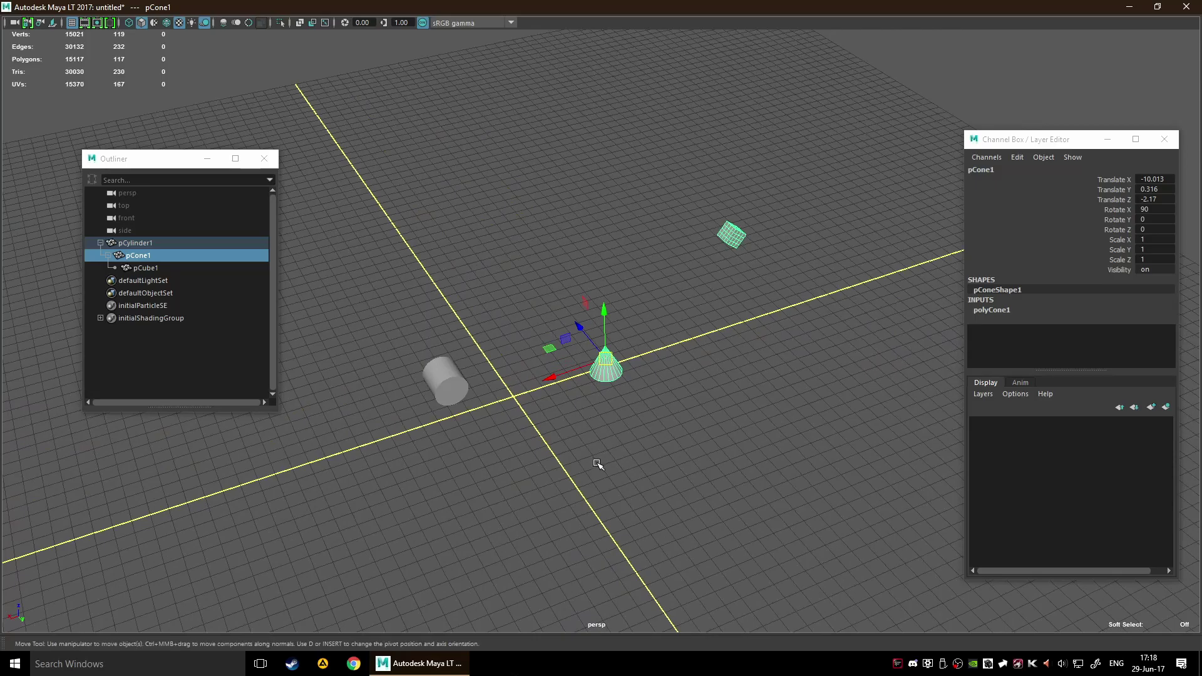
# Step: Try moving, rotating and uniformly scaling the cone to about 1.59 with its child cube, and undo the changes
pyautogui.moveTo(581, 336); pyautogui.dragTo(821, 325)
pyautogui.press('e')
pyautogui.press('r')
pyautogui.press('e')
pyautogui.moveTo(745, 301); pyautogui.dragTo(648, 395)
pyautogui.press('w')
pyautogui.keyDown('alt'); pyautogui.moveTo(764, 431); pyautogui.dragTo(738, 432); pyautogui.keyUp('alt')
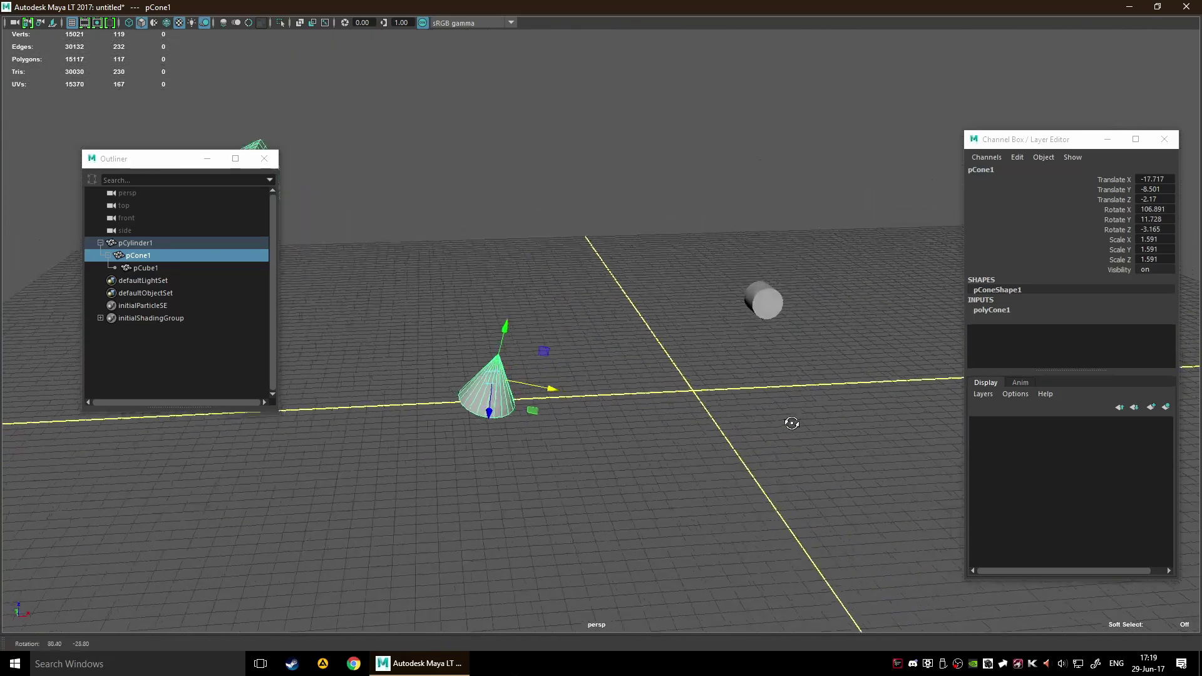
pyautogui.moveTo(546, 407); pyautogui.dragTo(625, 405)
pyautogui.hotkey('ctrl', 'z')
pyautogui.hotkey('ctrl', 'z')
pyautogui.hotkey('ctrl', 'z')
pyautogui.hotkey('ctrl', 'z')
pyautogui.hotkey('ctrl', 'z')
pyautogui.hotkey('ctrl', 'z')
# Step: Try moving the cube on its own away from the cone, undo the move, and clear the selection
pyautogui.click(720, 317)
pyautogui.keyDown('alt'); pyautogui.moveTo(754, 416); pyautogui.dragTo(752, 343); pyautogui.keyUp('alt')
pyautogui.moveTo(688, 269); pyautogui.dragTo(761, 172, button='middle')
pyautogui.click(629, 339)
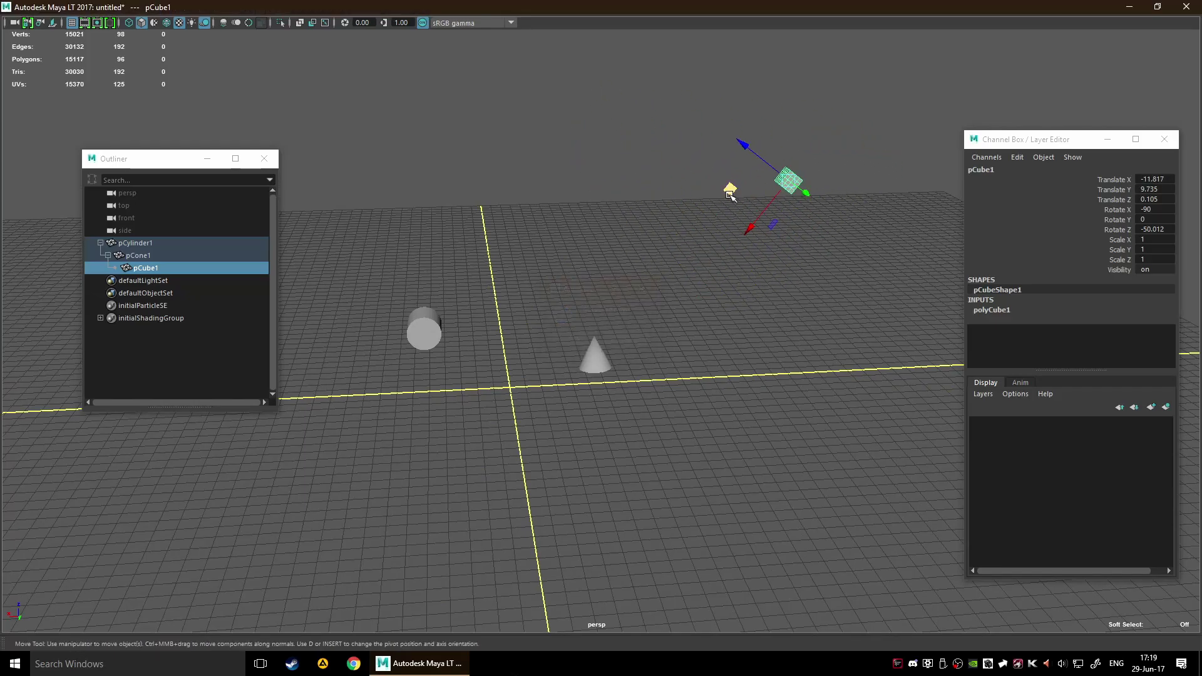
pyautogui.hotkey('ctrl', 'z')
pyautogui.keyDown('alt'); pyautogui.moveTo(797, 287); pyautogui.dragTo(756, 377); pyautogui.keyUp('alt')
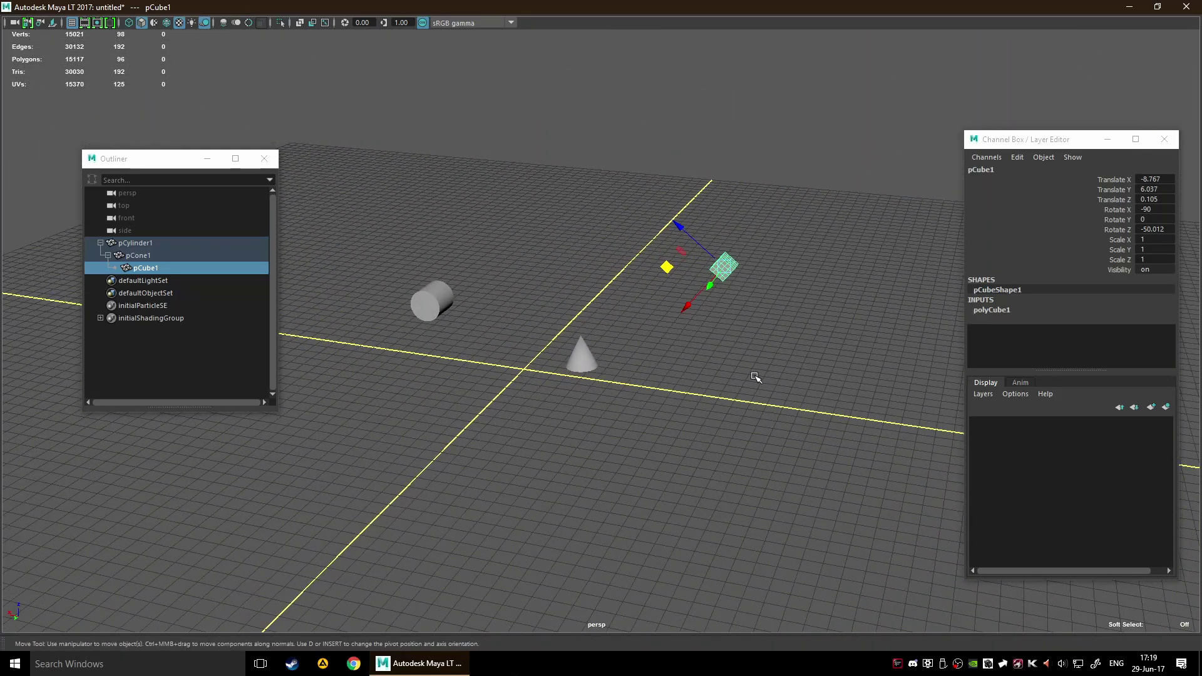
pyautogui.click(756, 378)
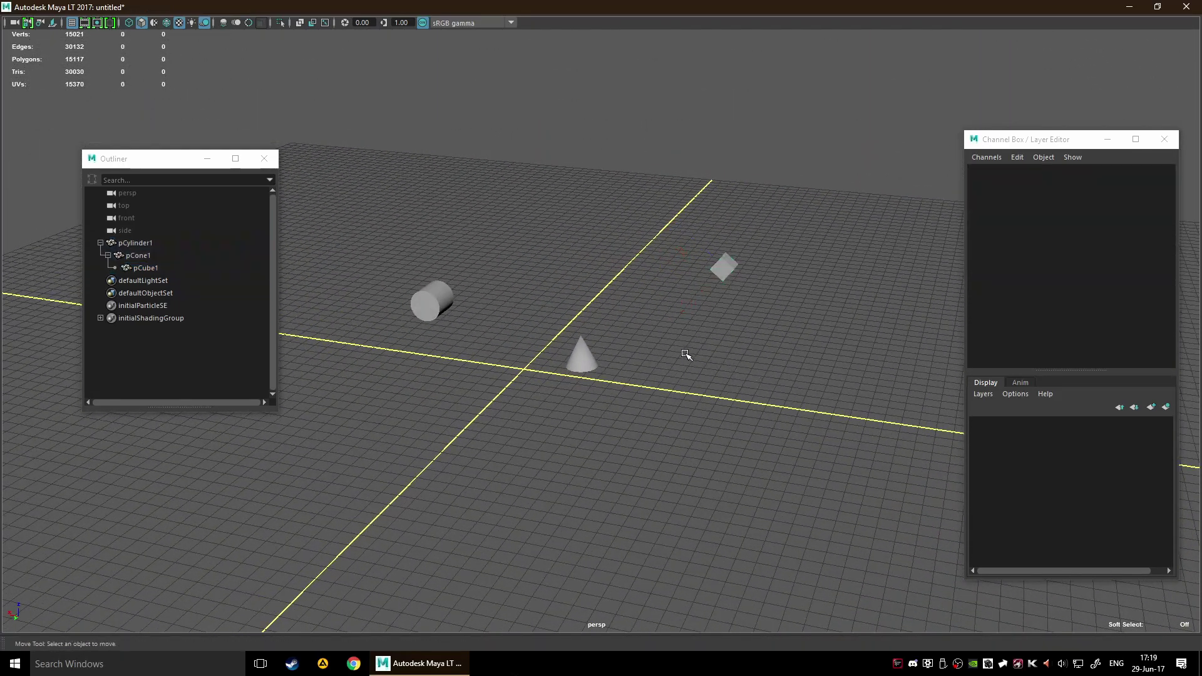
# Step: Unparent the cylinder, cone and cube together so they are all at the top level, and clear the selection
pyautogui.keyDown('alt'); pyautogui.moveTo(685, 354); pyautogui.dragTo(722, 351); pyautogui.keyUp('alt')
pyautogui.keyDown('alt'); pyautogui.moveTo(722, 351); pyautogui.dragTo(671, 330, button='middle'); pyautogui.keyUp('alt')
pyautogui.keyDown('alt'); pyautogui.moveTo(671, 331); pyautogui.dragTo(639, 419); pyautogui.keyUp('alt')
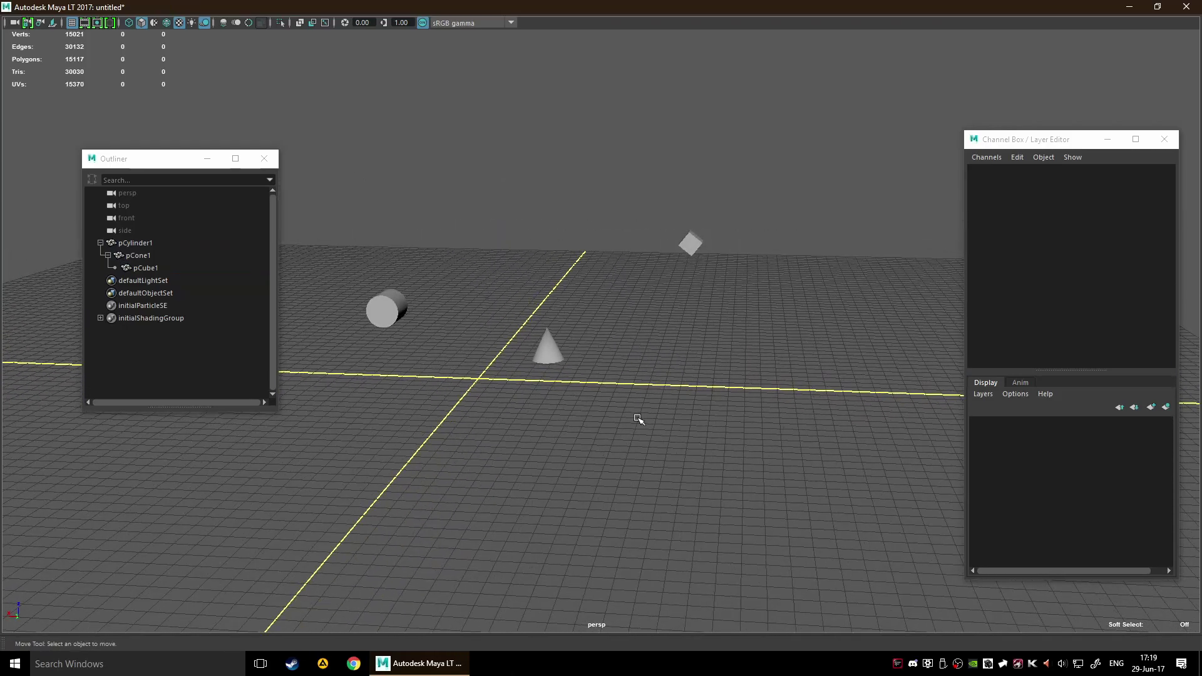
pyautogui.keyDown('alt'); pyautogui.moveTo(610, 343); pyautogui.dragTo(682, 330, button='middle'); pyautogui.keyUp('alt')
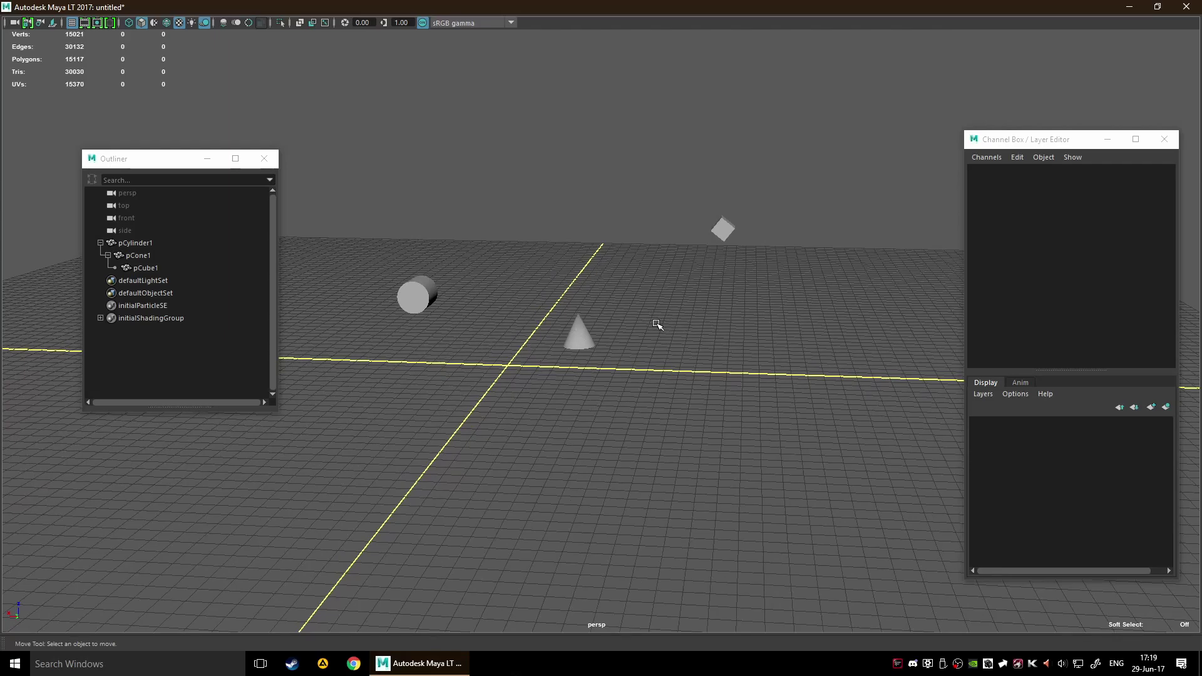
pyautogui.keyDown('alt'); pyautogui.moveTo(657, 328); pyautogui.dragTo(655, 327); pyautogui.keyUp('alt')
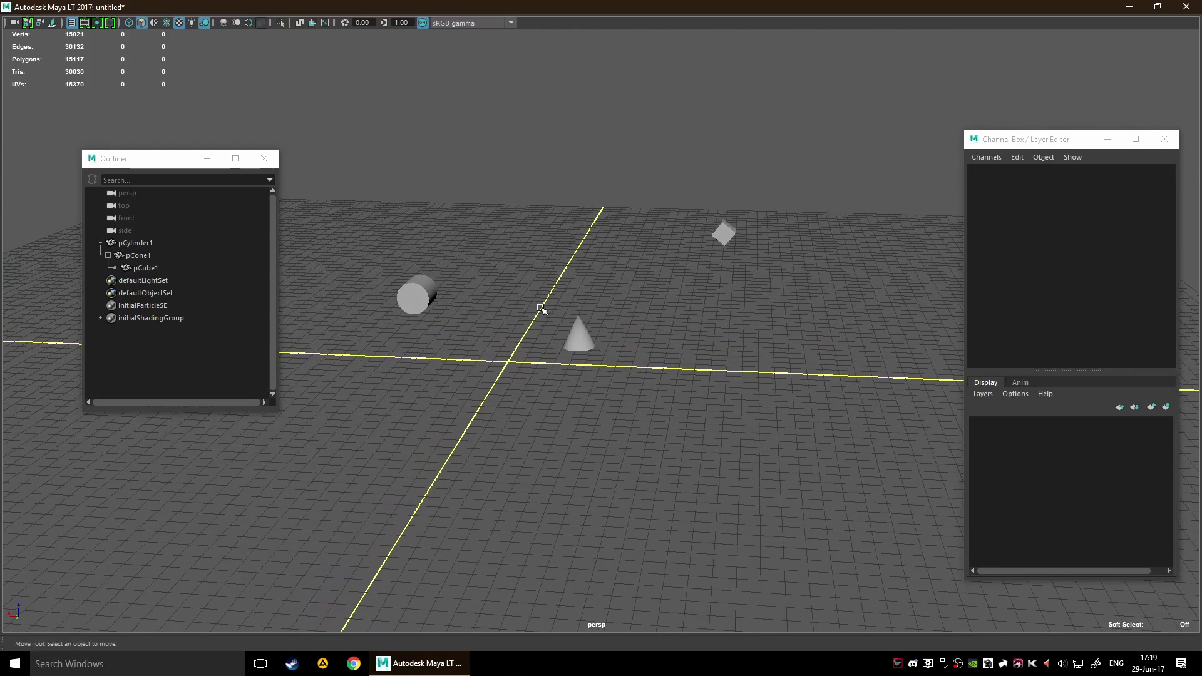
pyautogui.moveTo(408, 171); pyautogui.dragTo(782, 549)
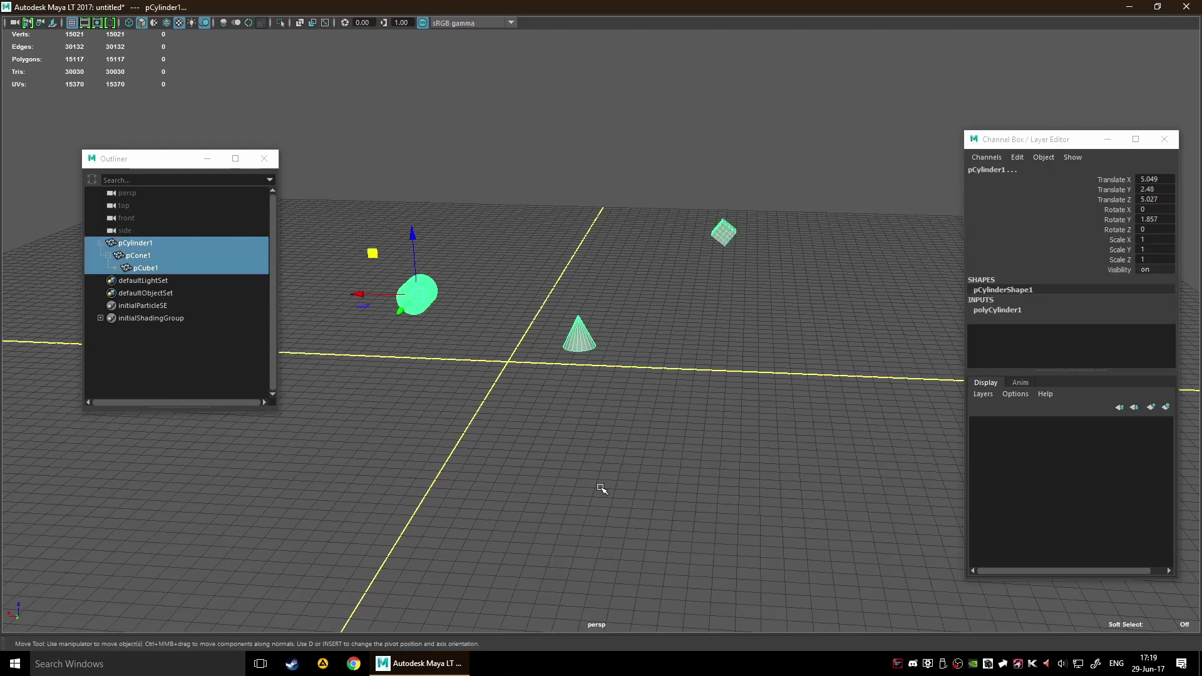
pyautogui.hotkey('shift', 'p')
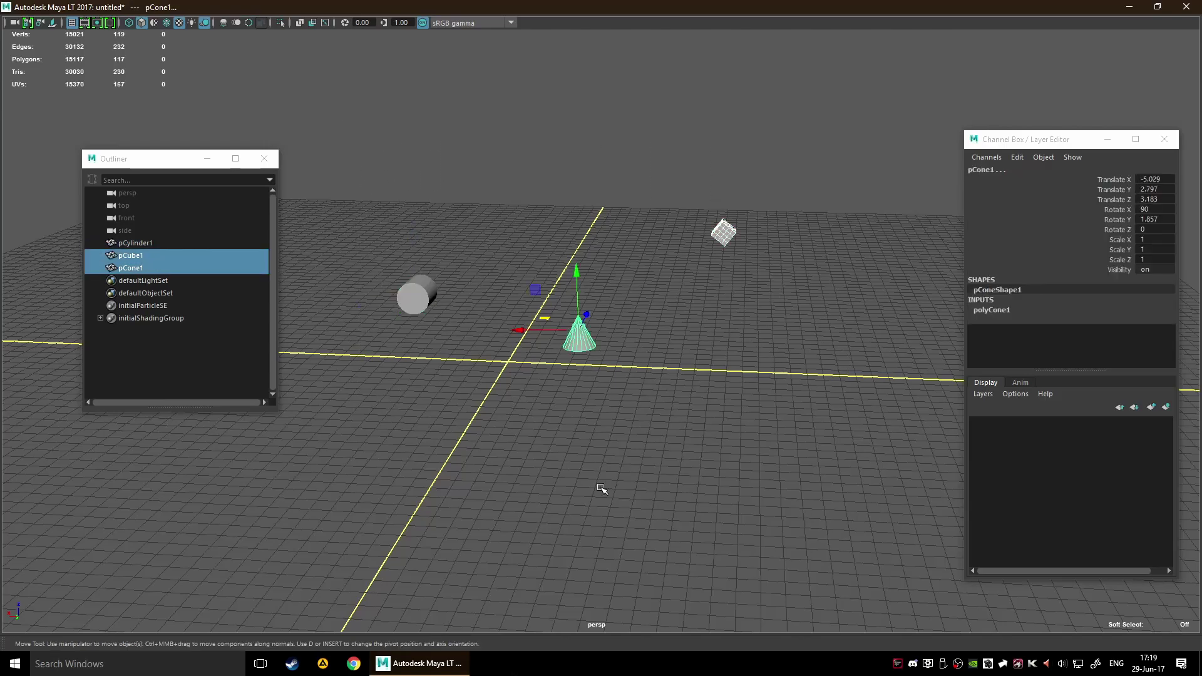
pyautogui.click(506, 411)
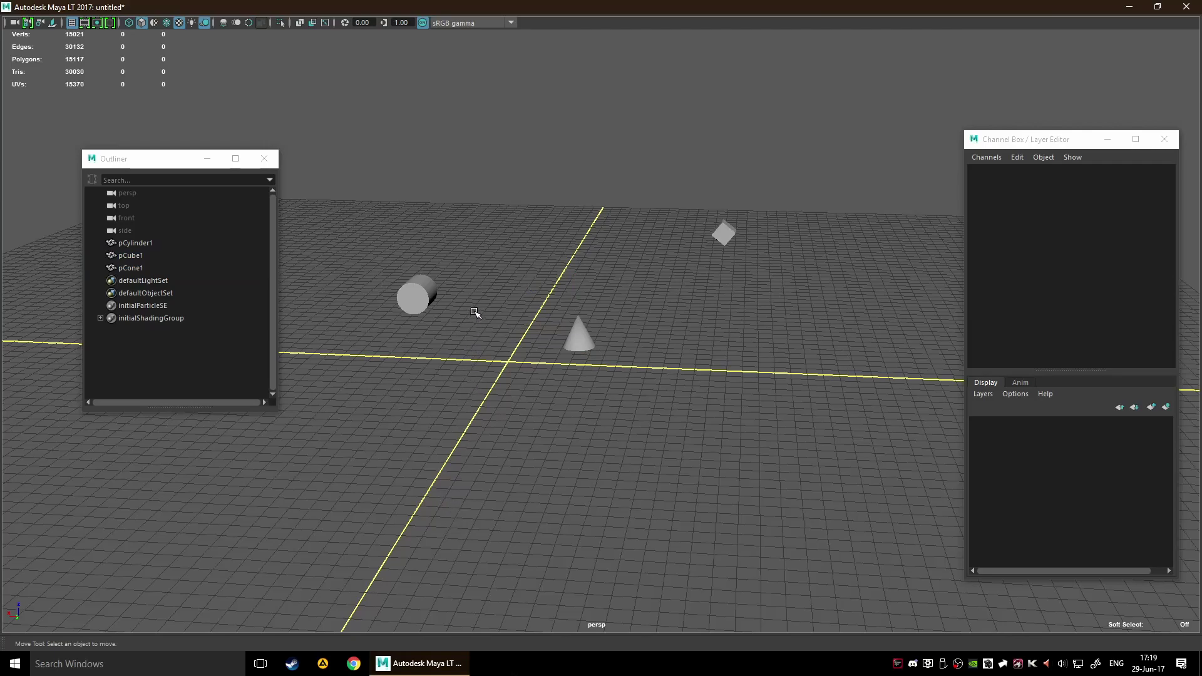
# Step: Test-move the unparented cube, undo the move, and make pCube1 a child of pCylinder1
pyautogui.click(139, 253)
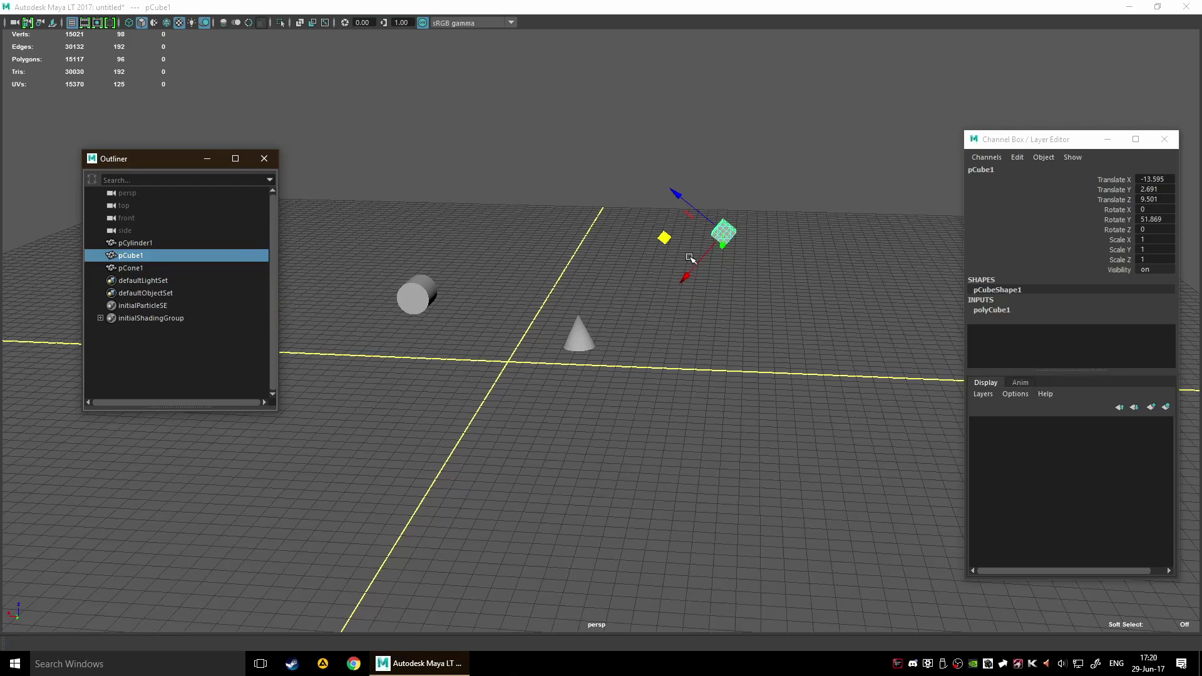
pyautogui.middleClick(737, 307)
pyautogui.click(737, 306)
pyautogui.hotkey('ctrl', 'z')
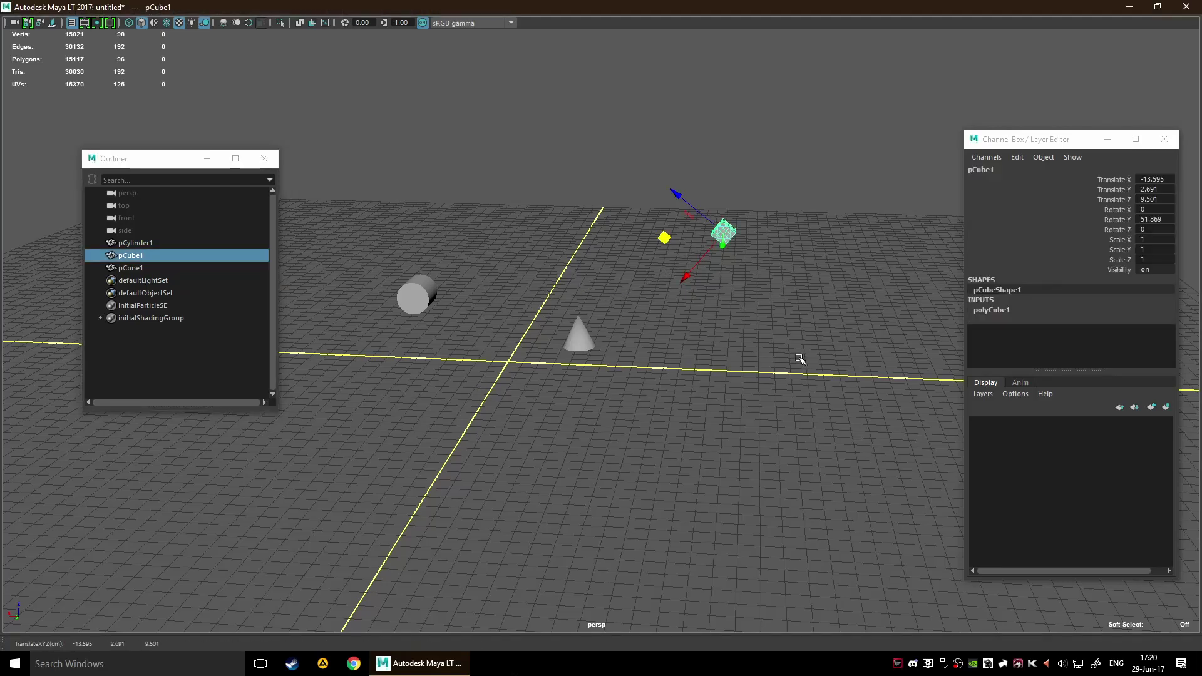
pyautogui.keyDown('shift'); pyautogui.click(439, 305); pyautogui.keyUp('shift')
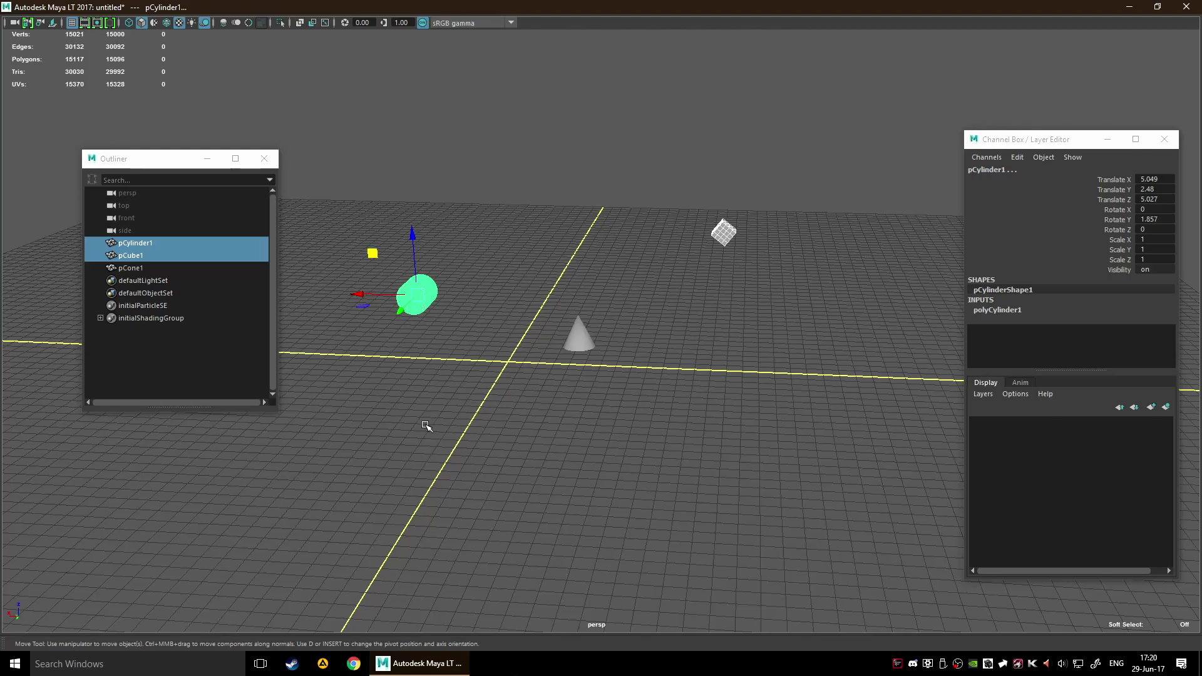
pyautogui.press('p')
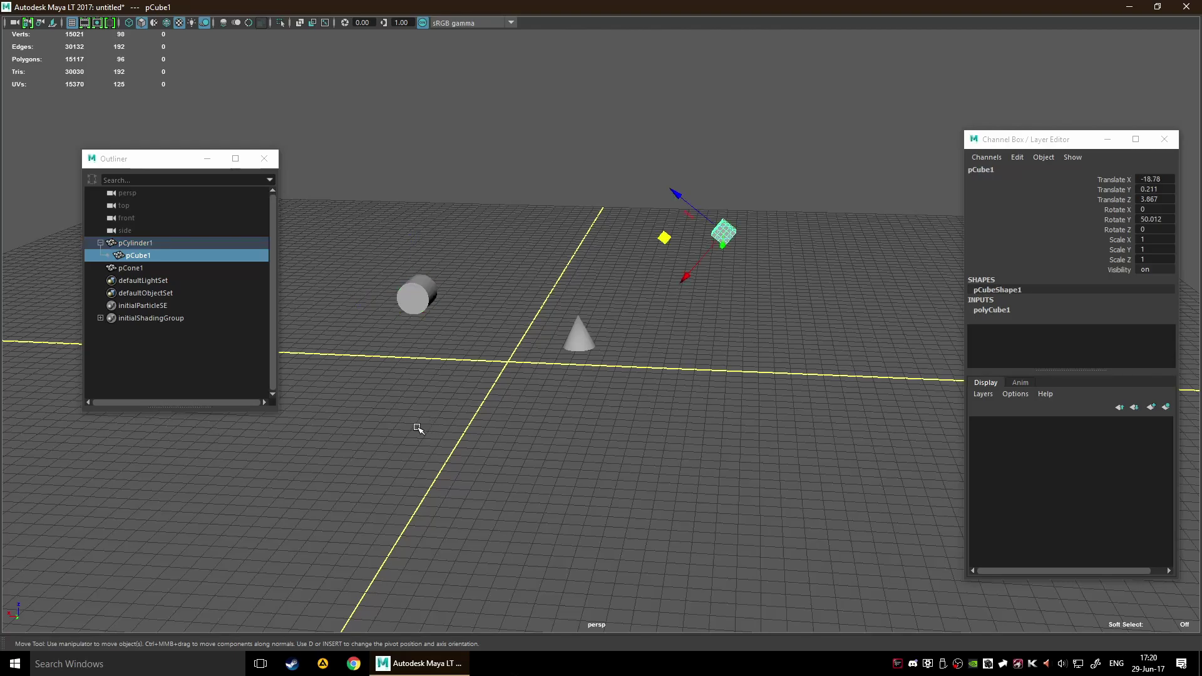
# Step: Try rotating the cylinder about Y with only the cube as its child, and clear the selection
pyautogui.click(415, 304)
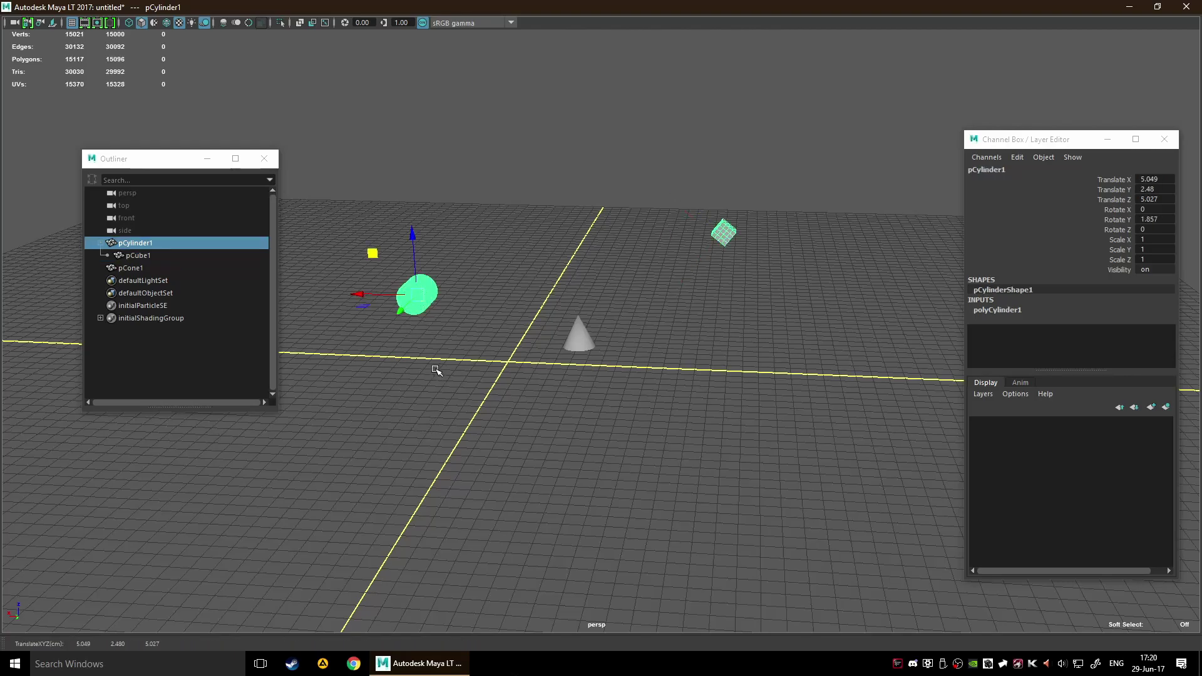
pyautogui.press('e')
pyautogui.moveTo(446, 253); pyautogui.dragTo(484, 400)
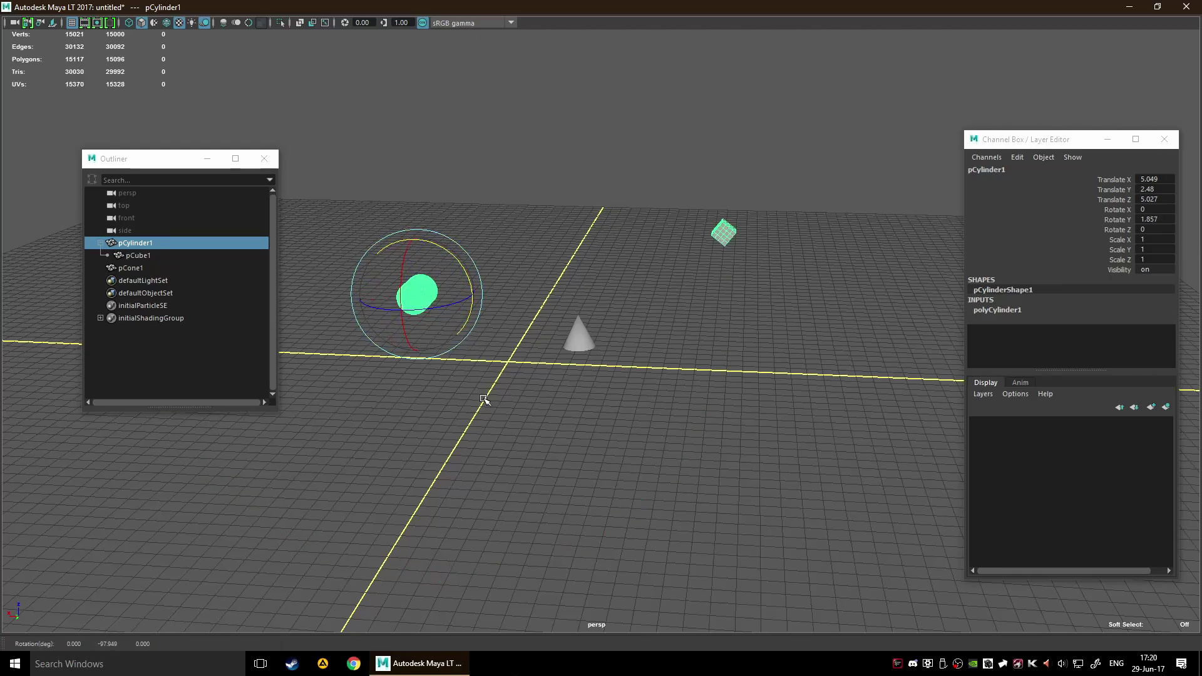
pyautogui.moveTo(441, 307); pyautogui.dragTo(501, 369)
pyautogui.click(494, 390)
# Step: Unparent pCube1 from the cylinder and clear the selection
pyautogui.moveTo(539, 161); pyautogui.dragTo(739, 251)
pyautogui.hotkey('shift', 'p')
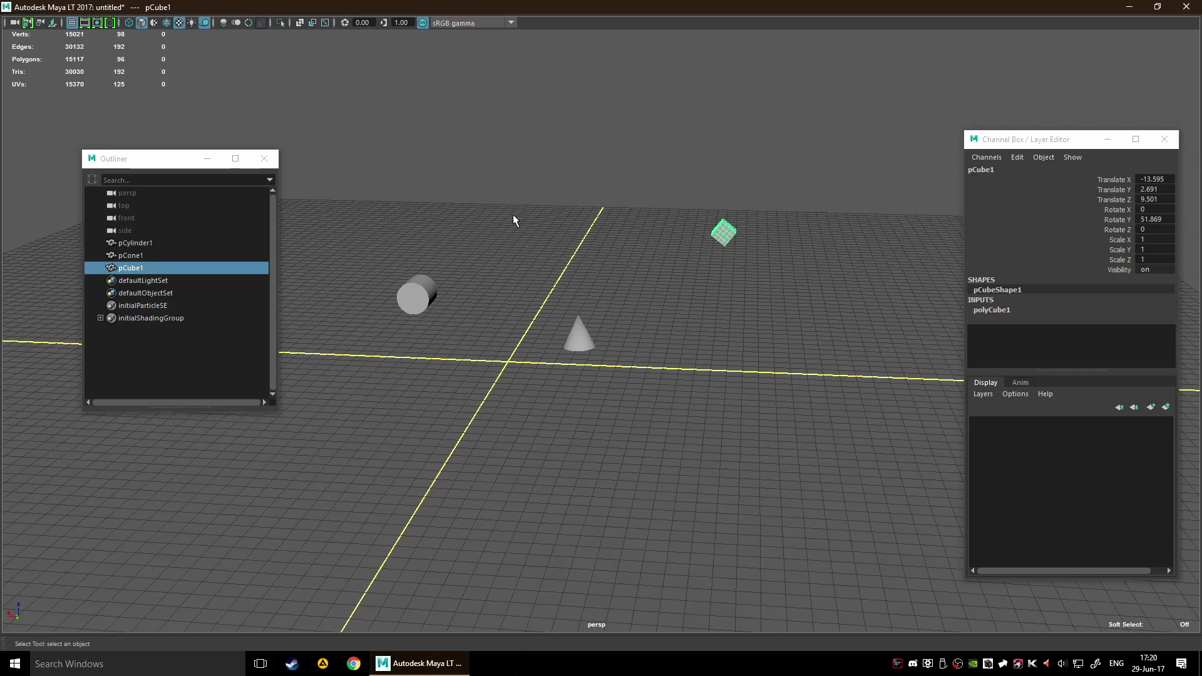
pyautogui.moveTo(652, 146); pyautogui.dragTo(774, 315)
pyautogui.moveTo(469, 137); pyautogui.dragTo(721, 490)
pyautogui.moveTo(349, 153); pyautogui.dragTo(803, 490)
pyautogui.click(586, 373)
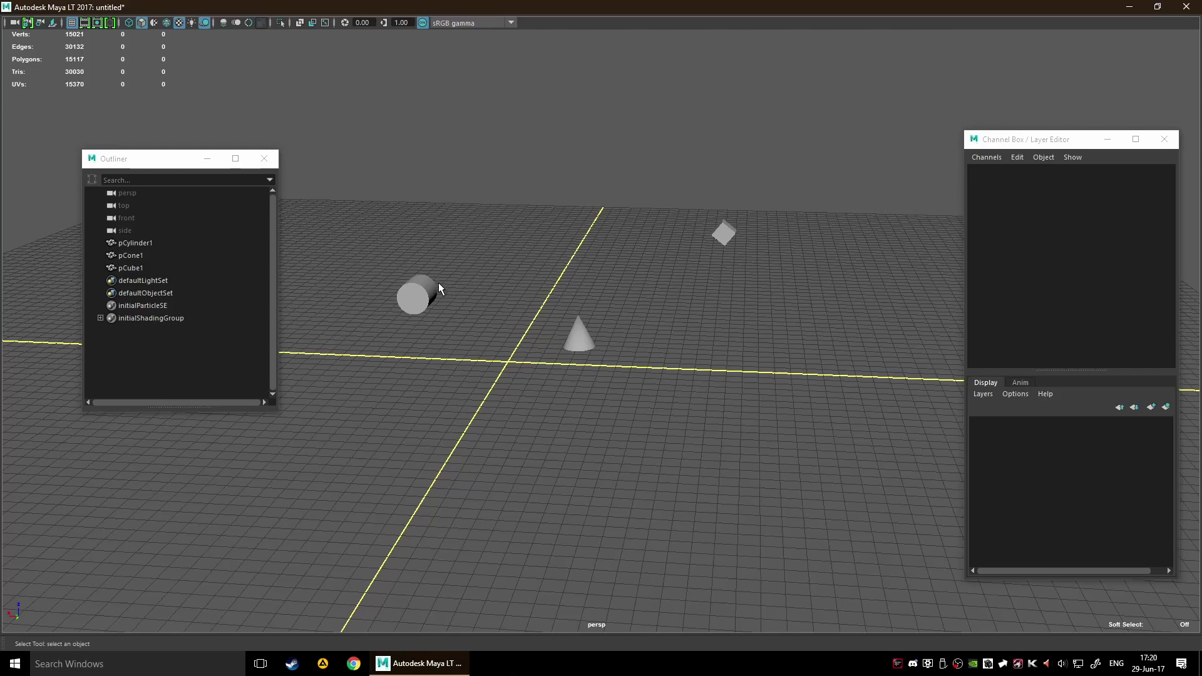
# Step: Parent both the cone and the cube directly to the cylinder, selecting the cylinder last
pyautogui.click(417, 293)
pyautogui.click(476, 400)
pyautogui.moveTo(543, 122); pyautogui.dragTo(750, 431)
pyautogui.keyDown('shift'); pyautogui.moveTo(368, 196); pyautogui.dragTo(471, 444); pyautogui.keyUp('shift')
pyautogui.press('p')
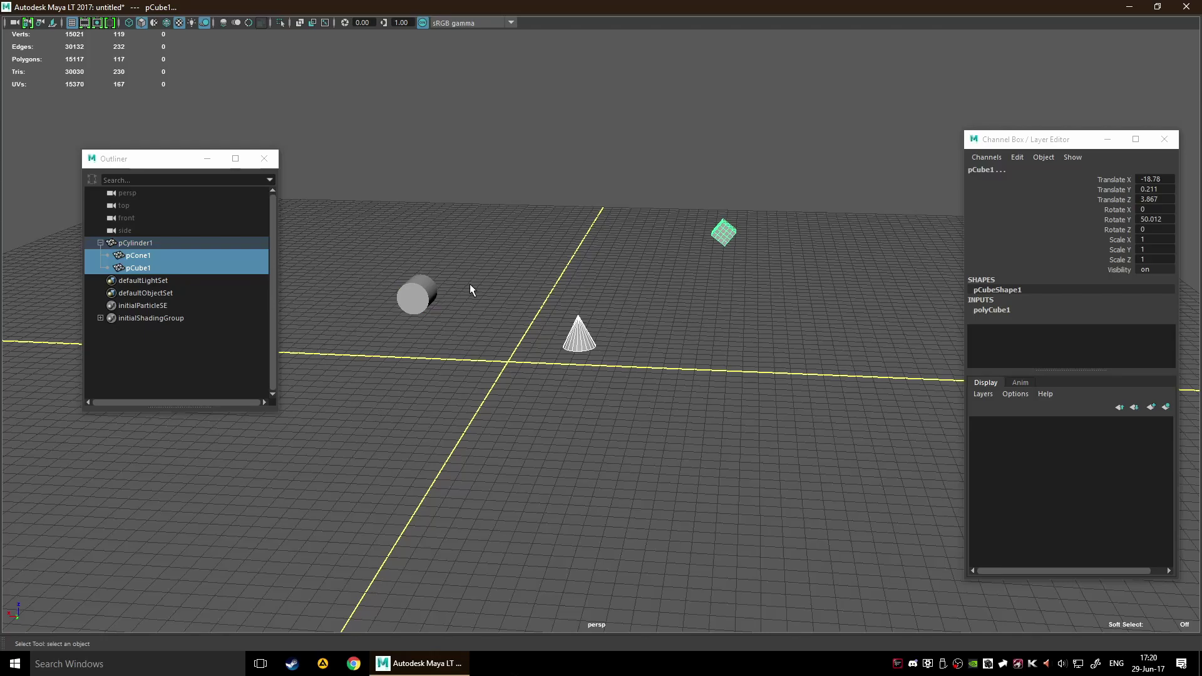
# Step: Try rotating the cylinder about Y with the cone and cube as its direct children
pyautogui.click(423, 298)
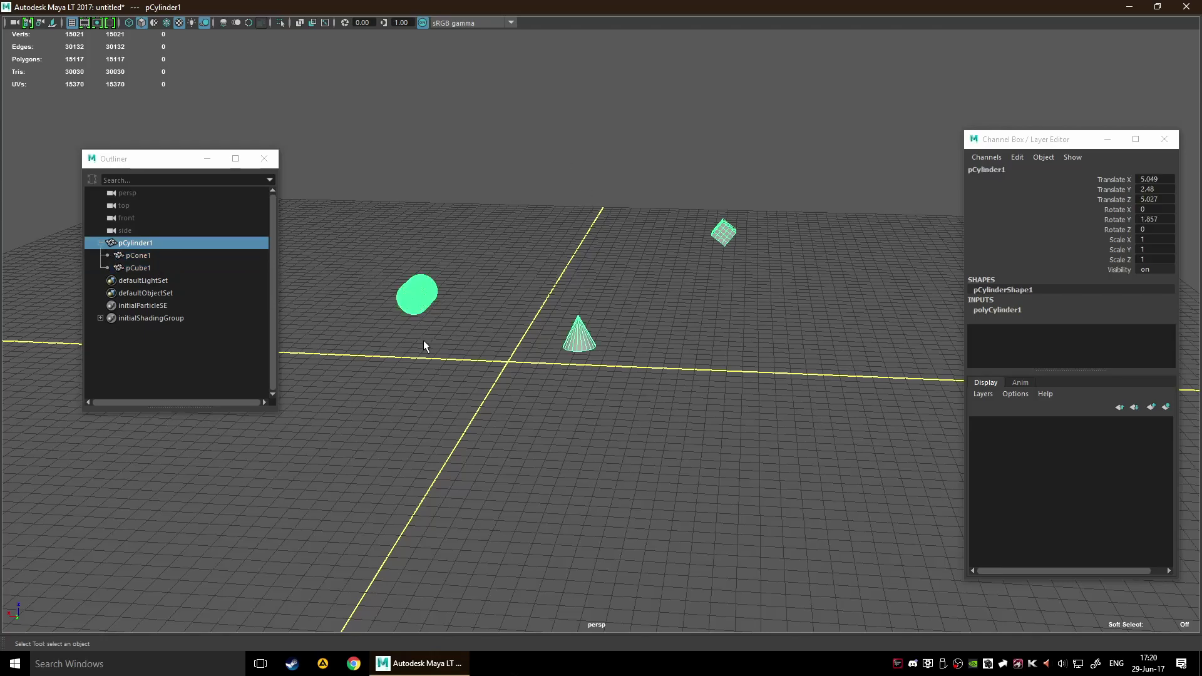
pyautogui.press('e')
pyautogui.moveTo(471, 276); pyautogui.dragTo(633, 395)
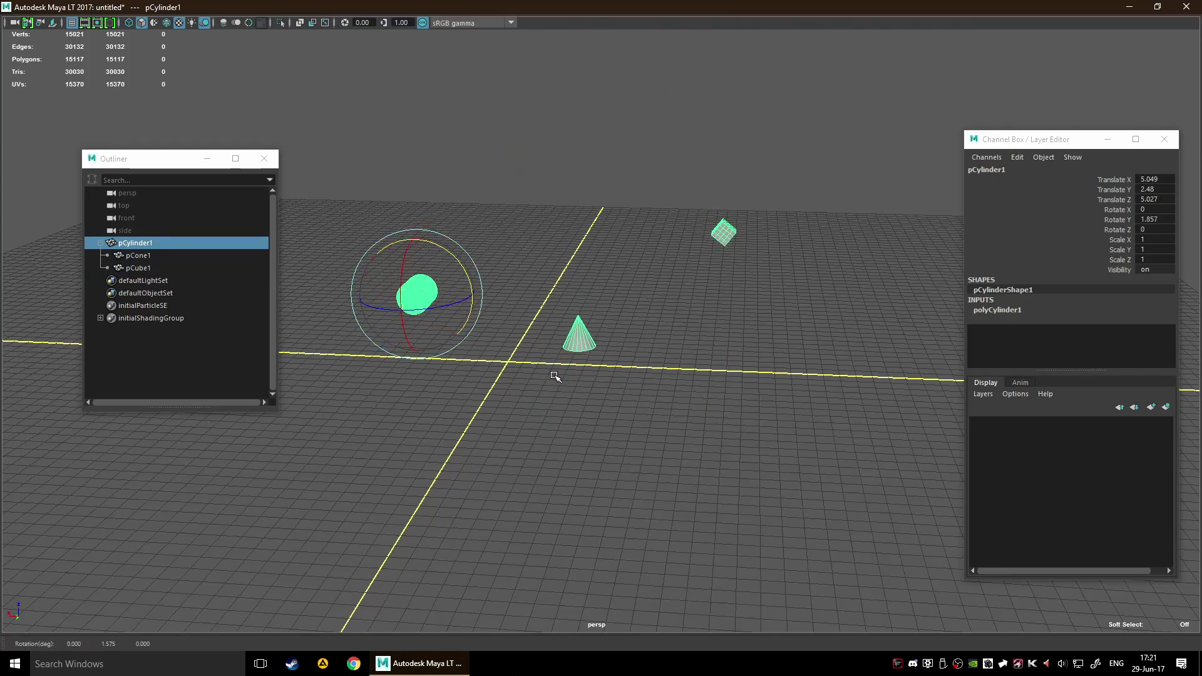
# Step: Try moving the child cone on its own, and compare by moving the parent cylinder
pyautogui.click(572, 345)
pyautogui.press('w')
pyautogui.keyDown('alt'); pyautogui.moveTo(671, 382); pyautogui.dragTo(533, 326); pyautogui.keyUp('alt')
pyautogui.moveTo(595, 269); pyautogui.dragTo(712, 373)
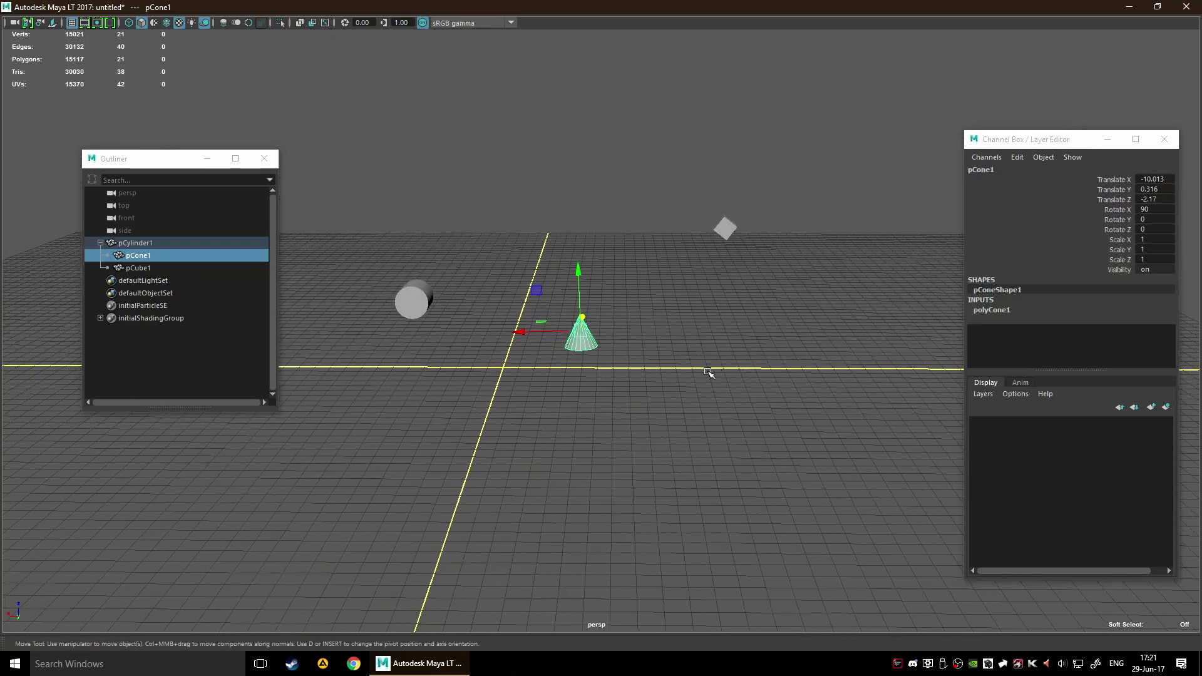
pyautogui.click(422, 312)
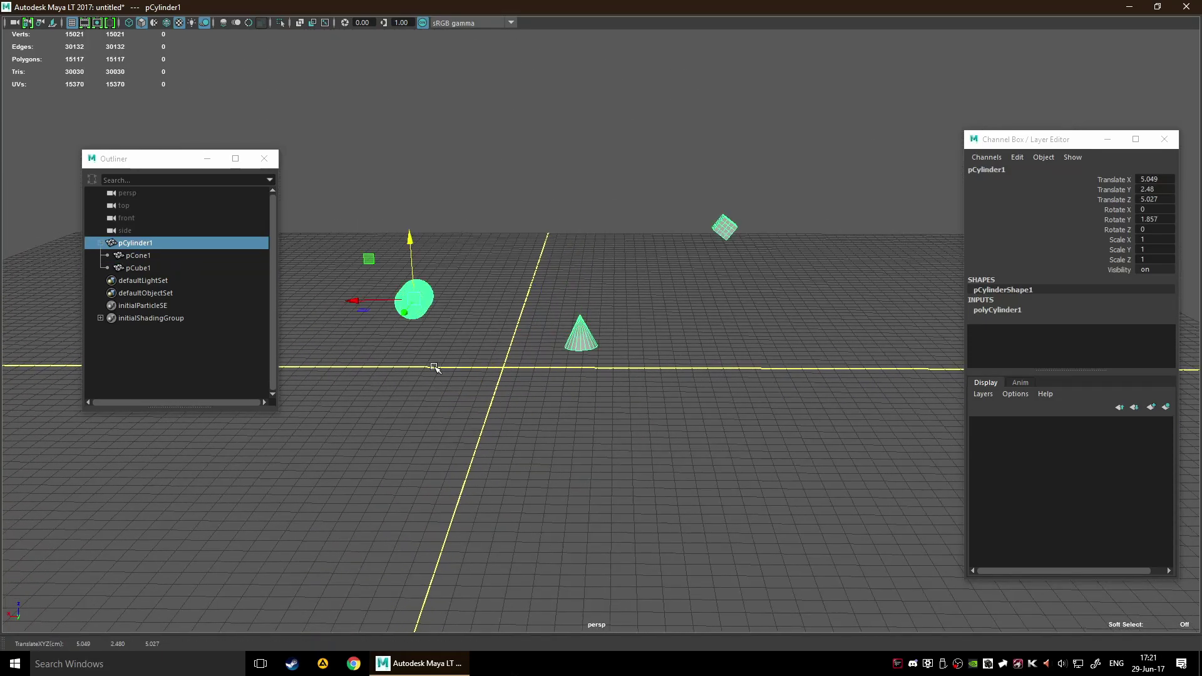
# Step: Unparent the cone and the cube from the cylinder and clear the selection
pyautogui.click(555, 228)
pyautogui.moveTo(555, 228); pyautogui.dragTo(824, 523)
pyautogui.hotkey('shift', 'p')
pyautogui.click(824, 524)
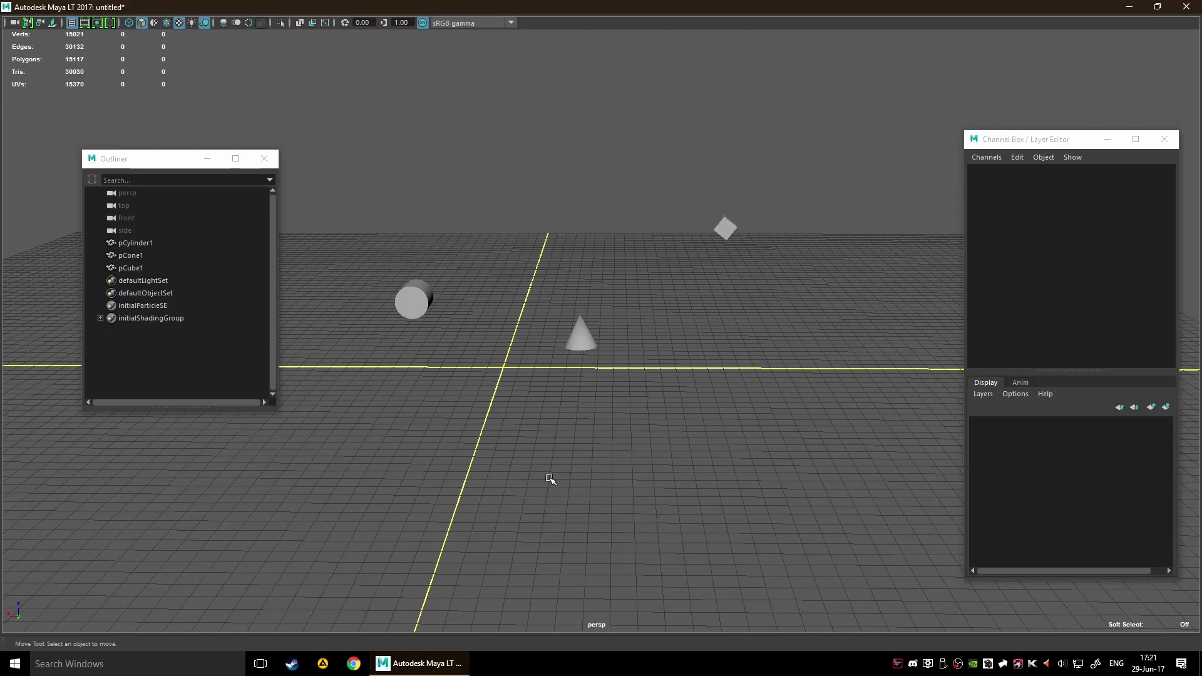
# Step: Open the Constrain commands as a floating window and place it between the cone and the Channel Box
pyautogui.press('space')
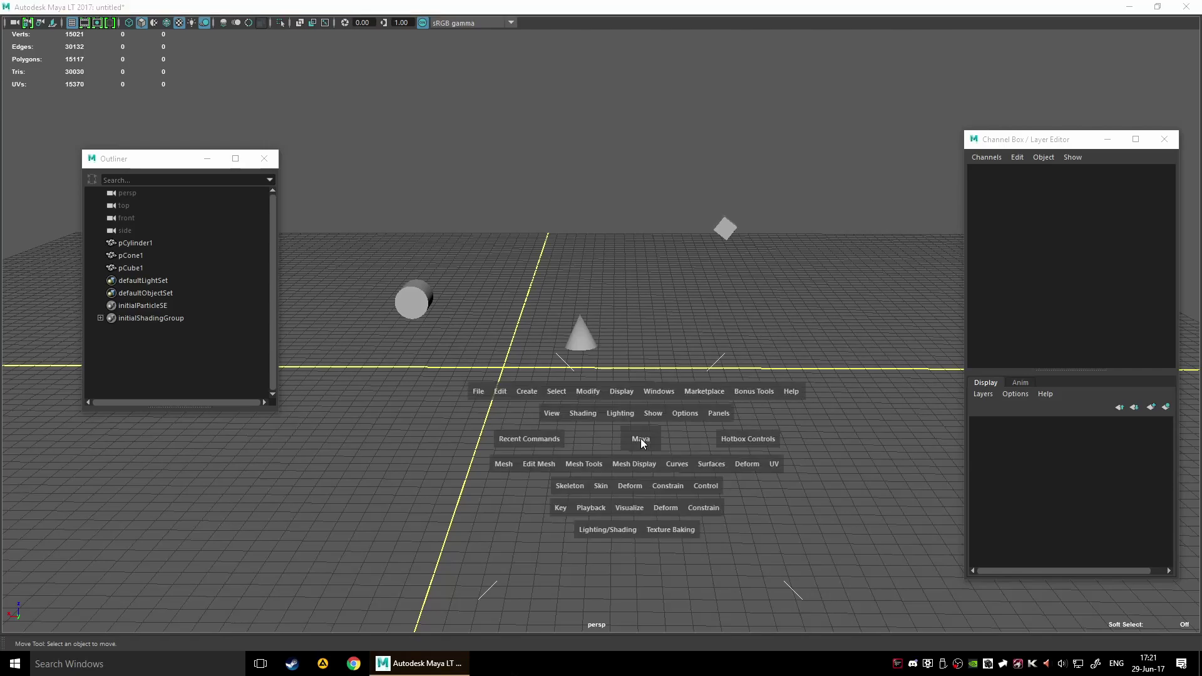
pyautogui.click(680, 490)
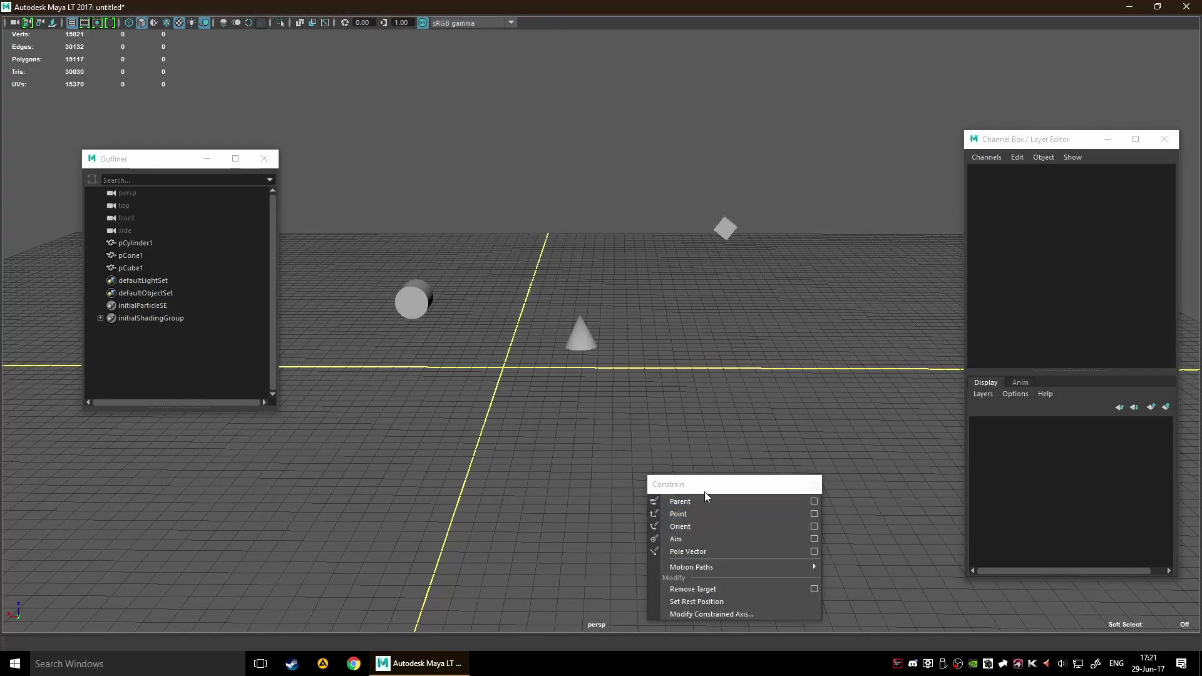
pyautogui.moveTo(720, 473); pyautogui.dragTo(815, 325)
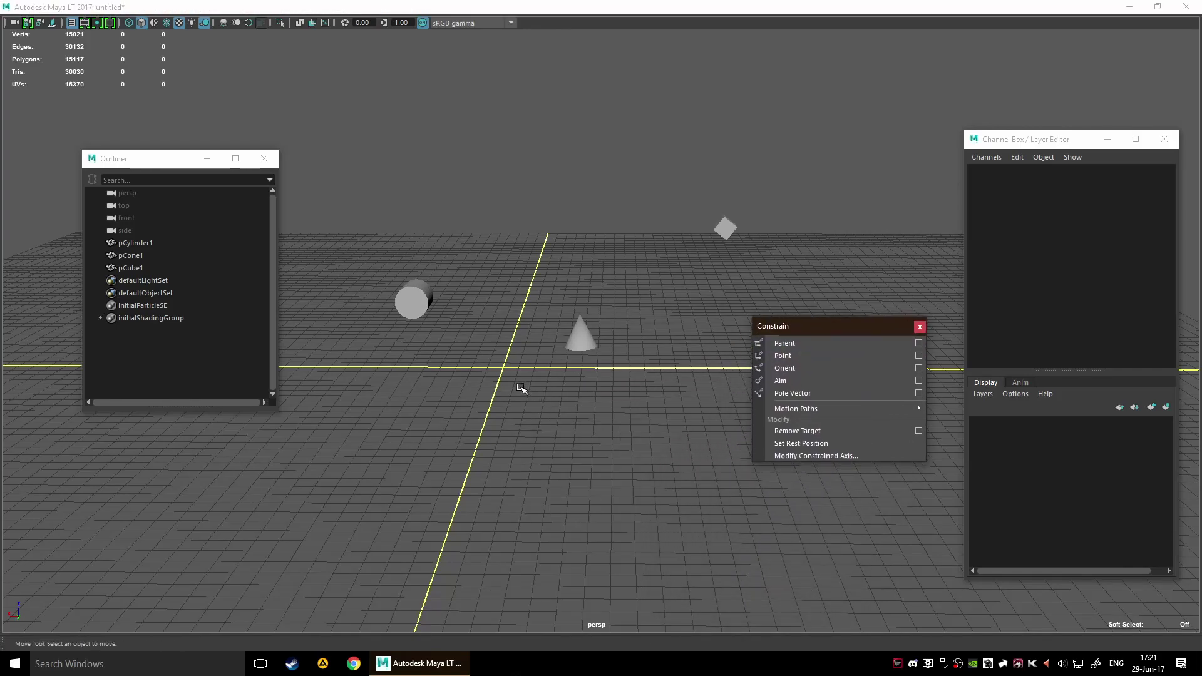
# Step: Look up the Constrain menus in the hotbox and move the floating Constrain window lower, beside the layer list
pyautogui.press('space')
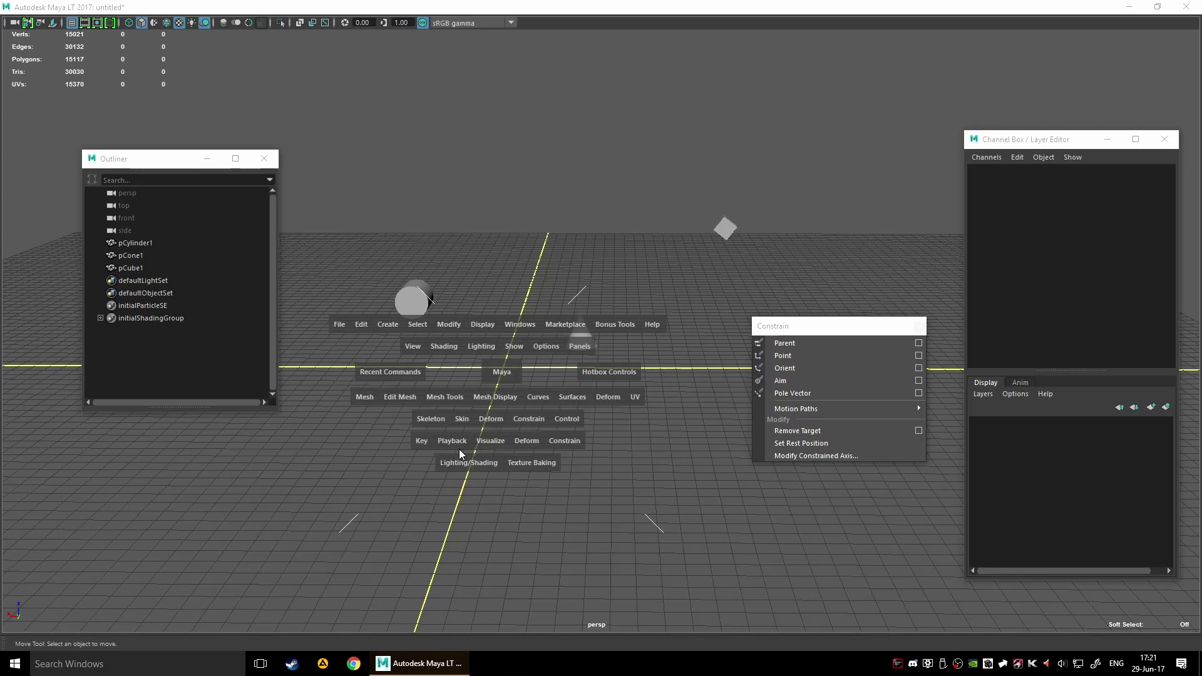
pyautogui.click(564, 441)
pyautogui.click(547, 418)
pyautogui.click(820, 333)
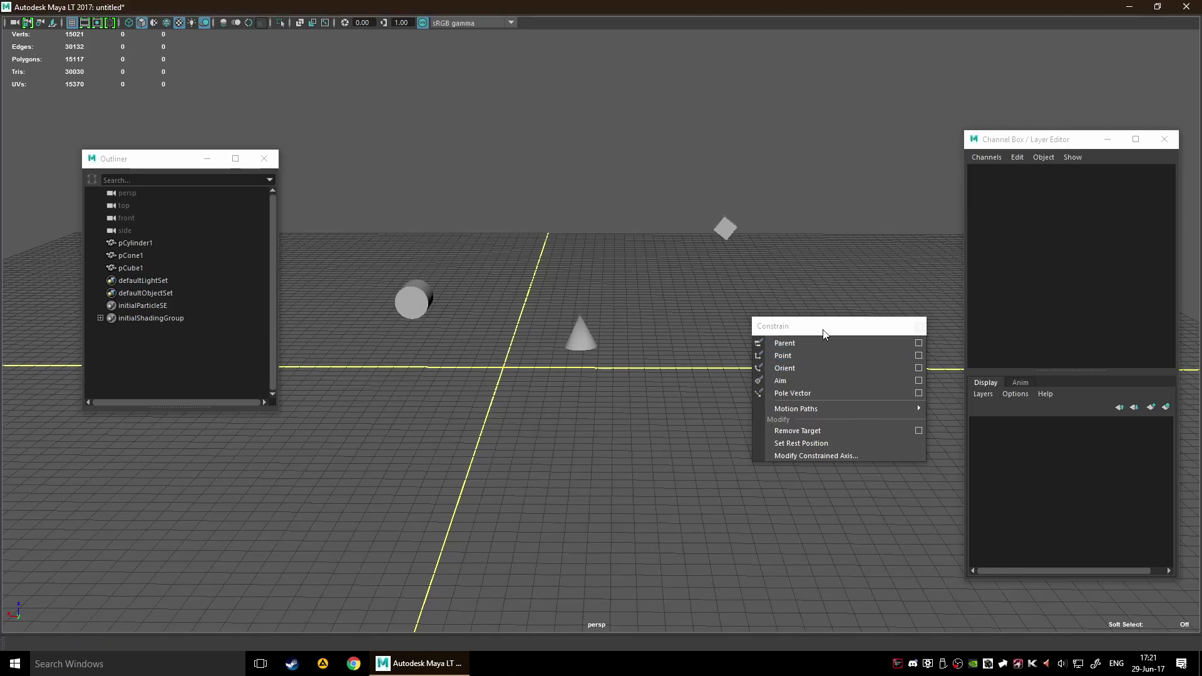
pyautogui.moveTo(824, 334); pyautogui.dragTo(858, 435)
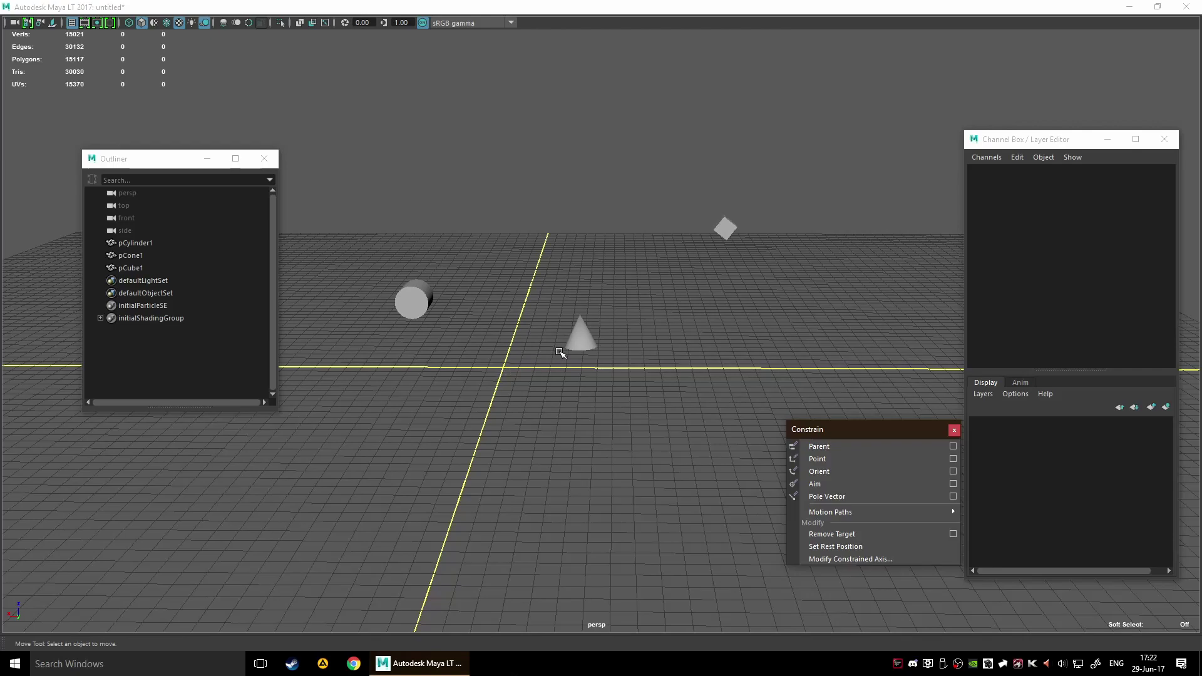
# Step: Select the cylinder first and add the cone to the selection
pyautogui.click(424, 302)
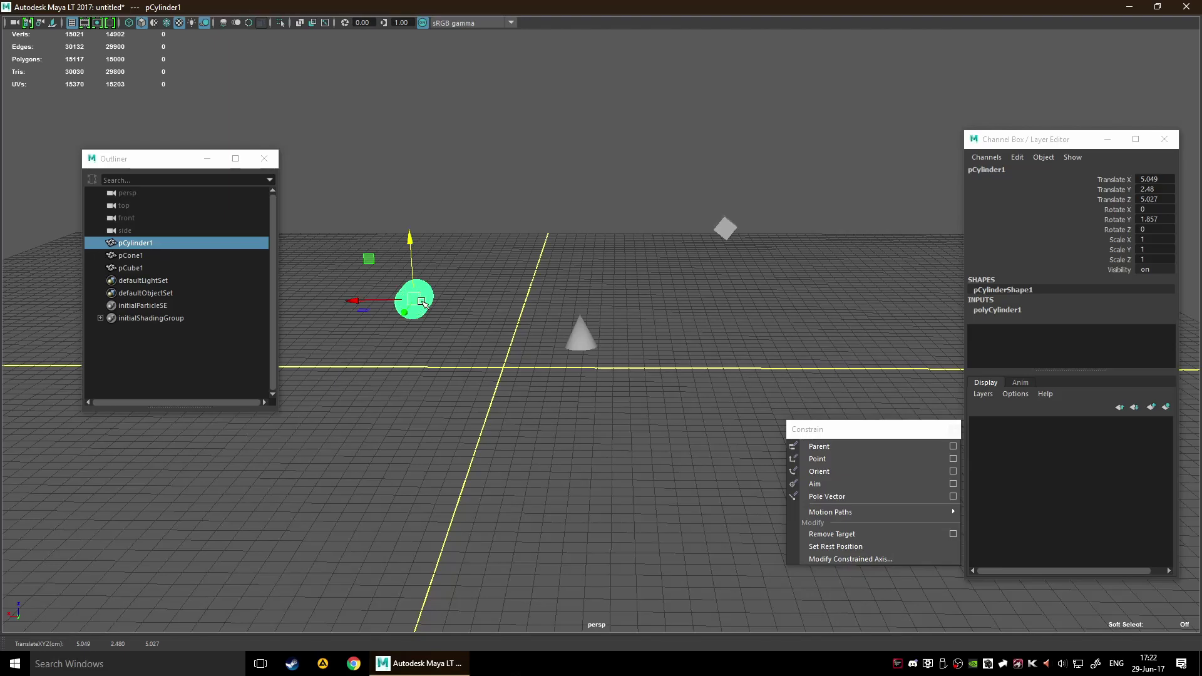
pyautogui.click(466, 387)
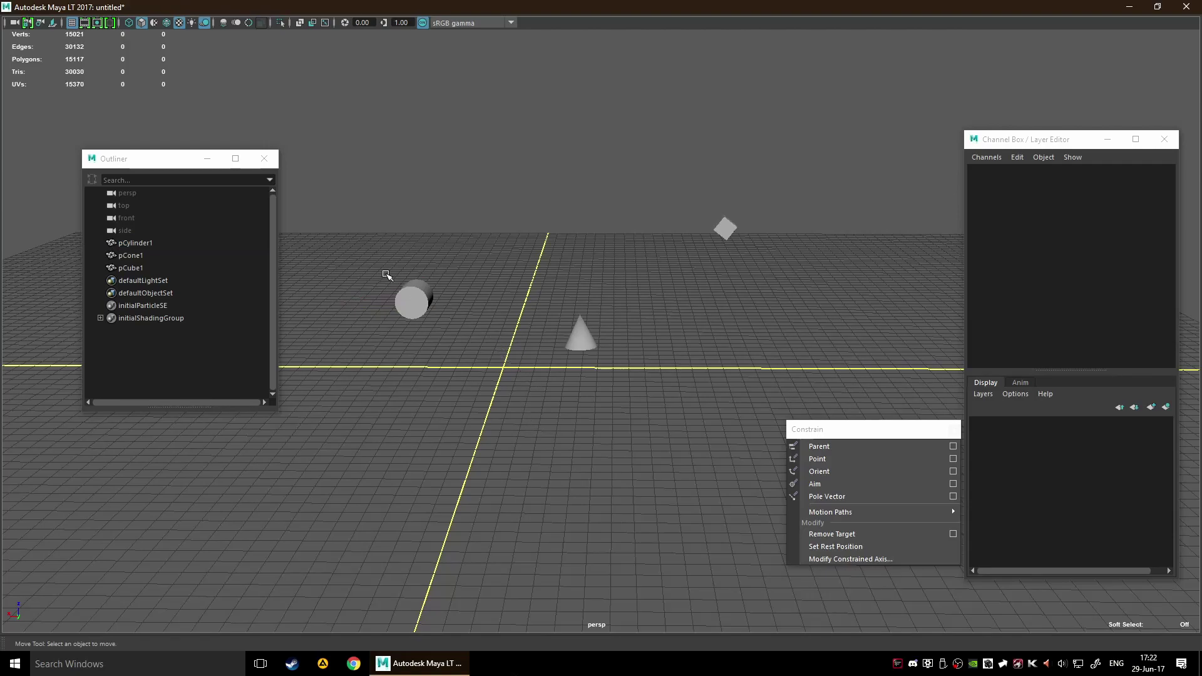
pyautogui.click(417, 302)
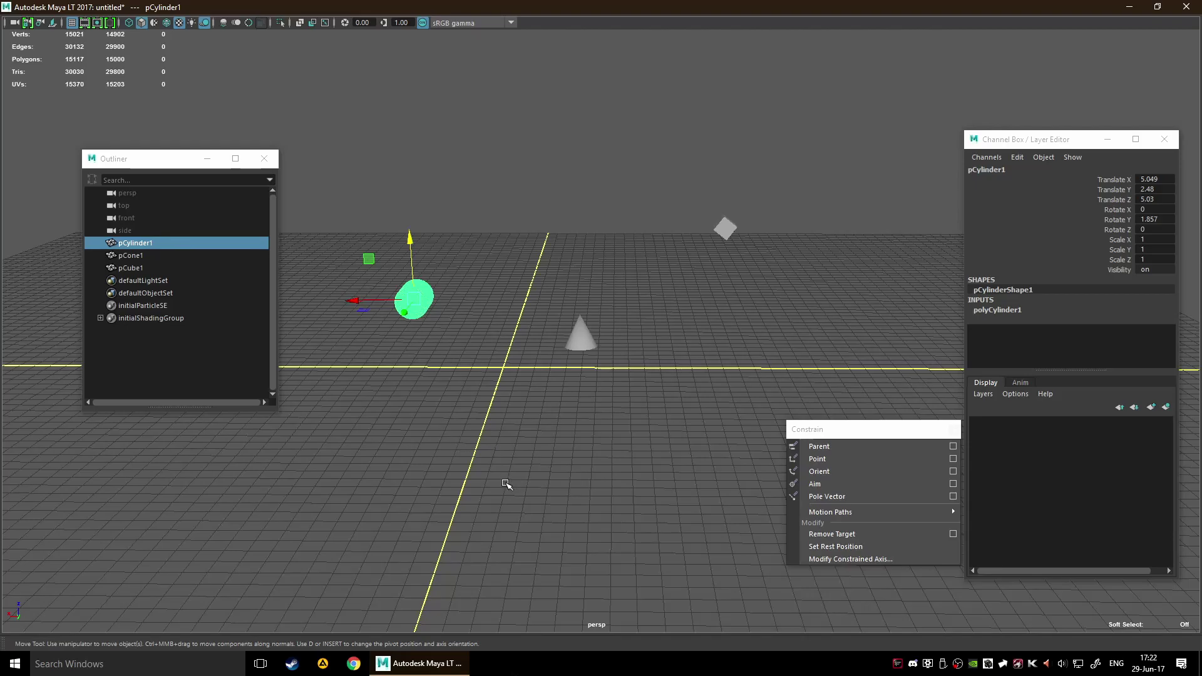
pyautogui.keyDown('shift'); pyautogui.click(583, 345); pyautogui.keyUp('shift')
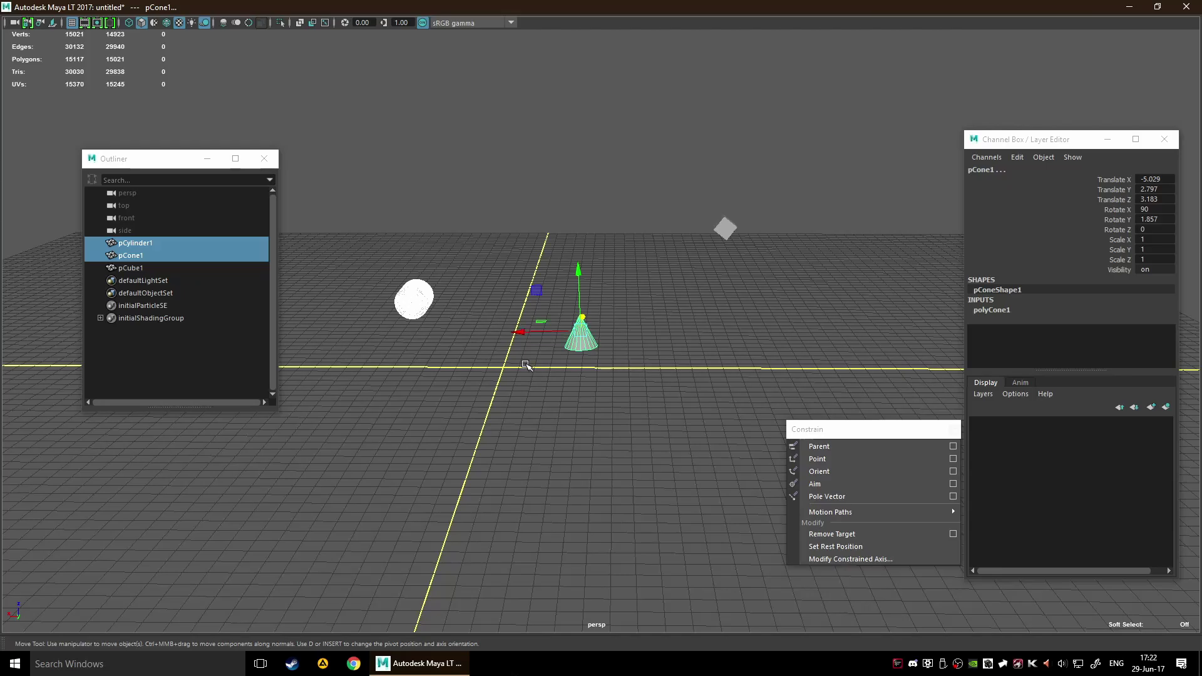
# Step: Try parenting the cylinder under the cone, check the hierarchy in the Outliner, and undo the parenting
pyautogui.press('p')
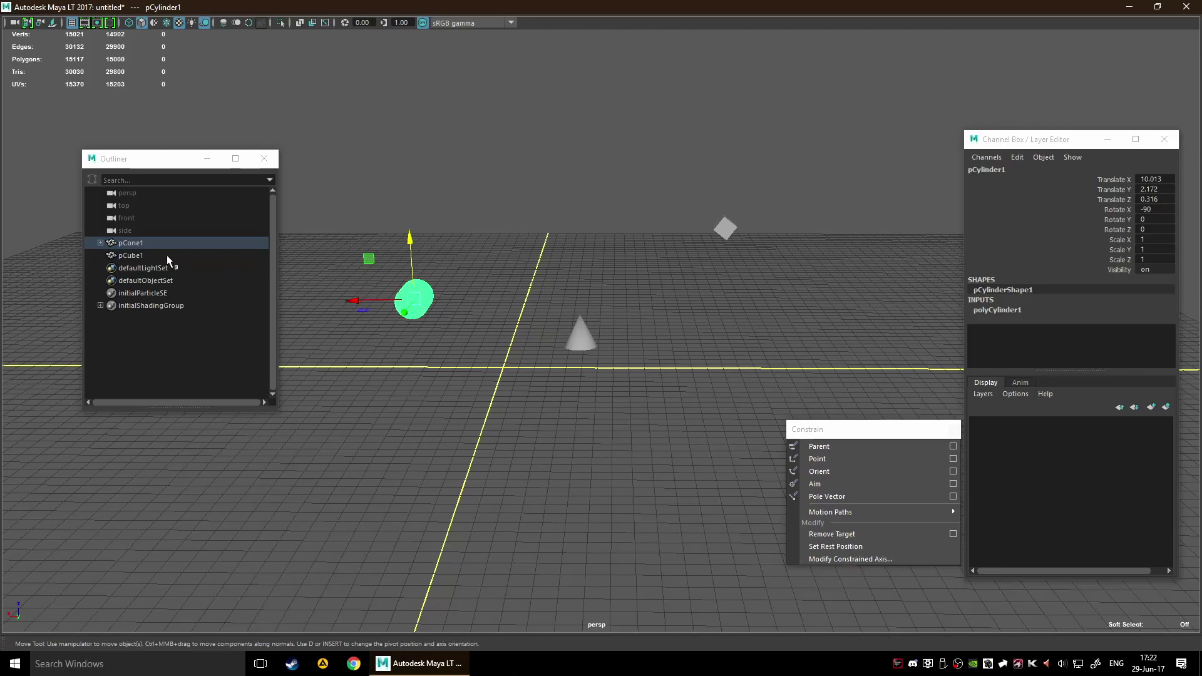
pyautogui.click(101, 243)
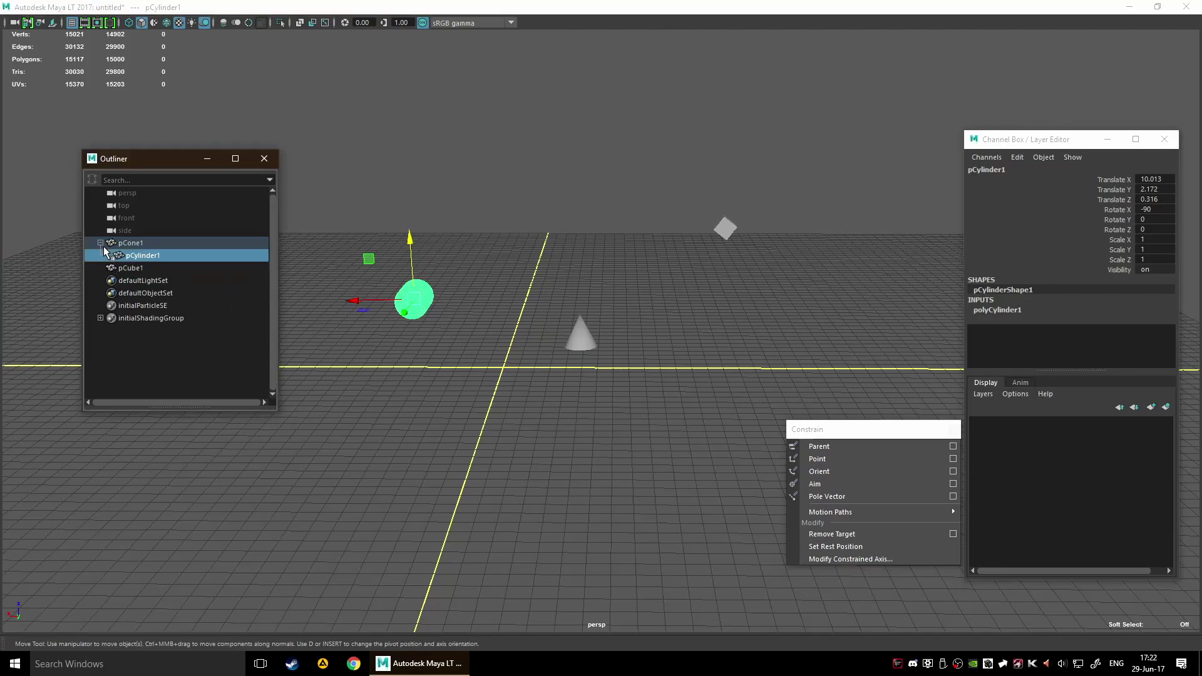
pyautogui.click(145, 245)
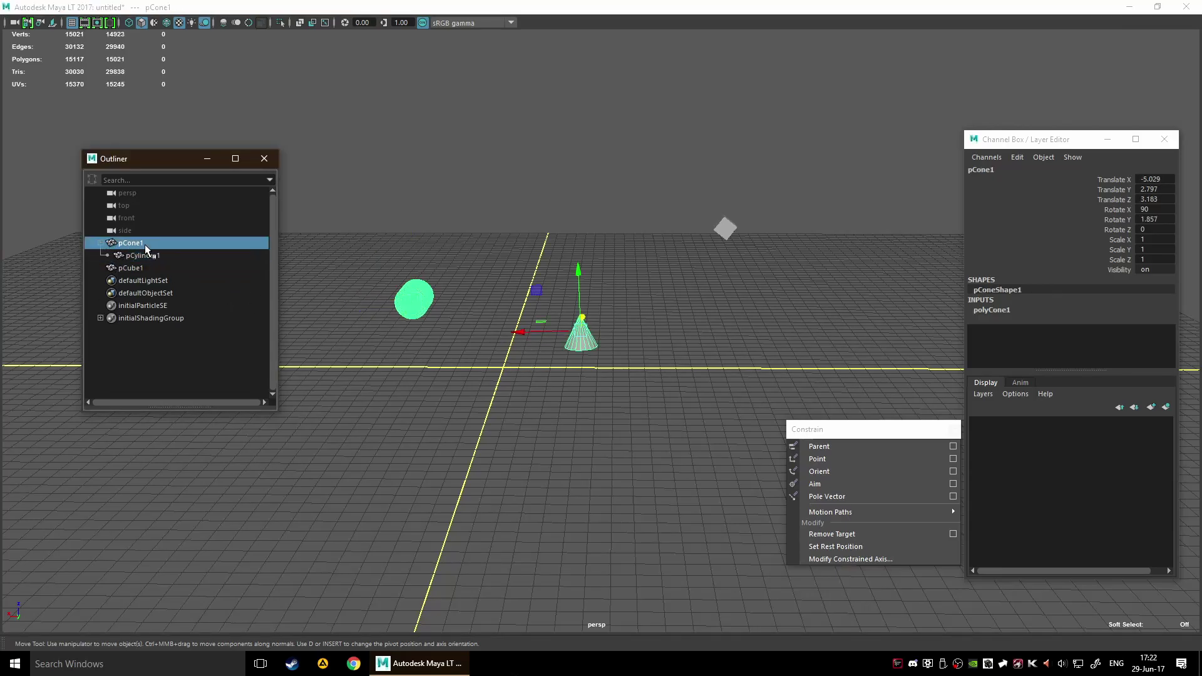
pyautogui.click(290, 331)
pyautogui.hotkey('ctrl', 'z')
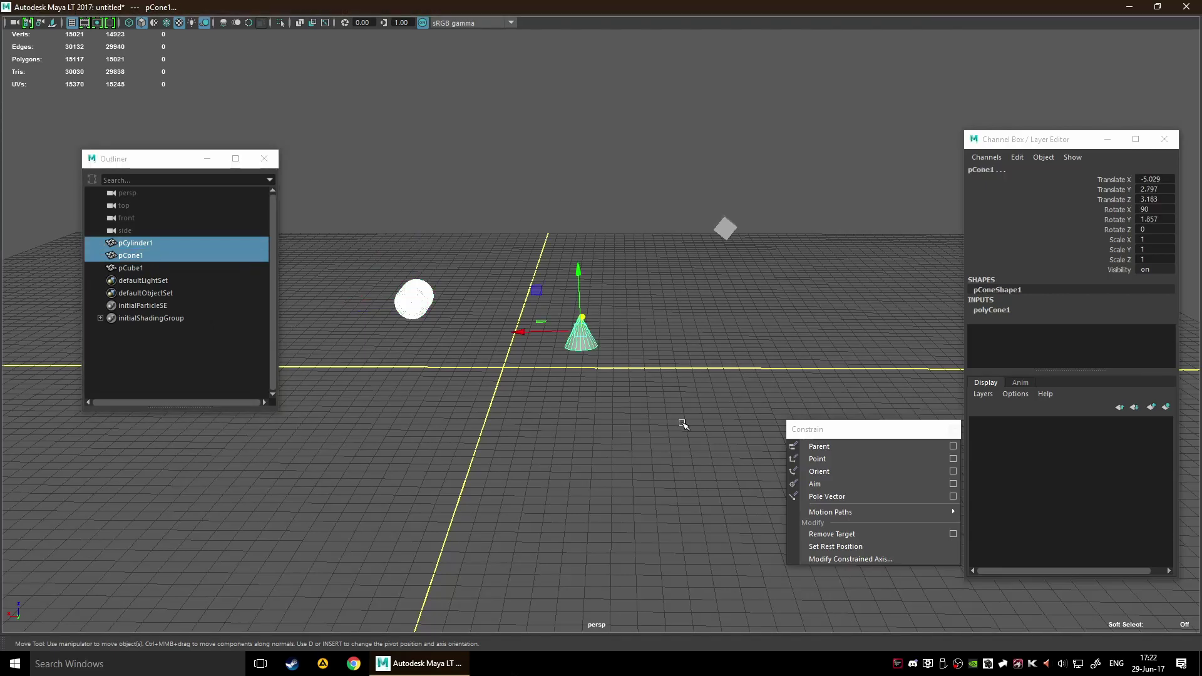
# Step: Apply a Parent constraint that makes the cone follow the cylinder, and inspect the constraint node under the cone
pyautogui.click(841, 449)
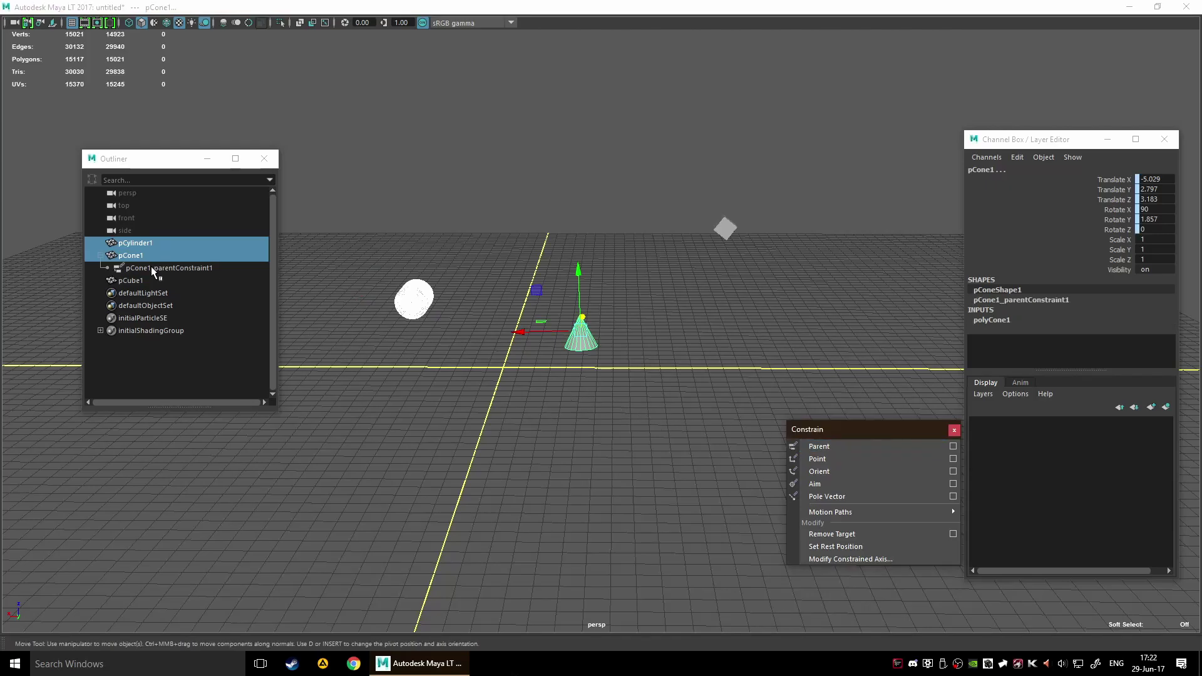
pyautogui.click(133, 247)
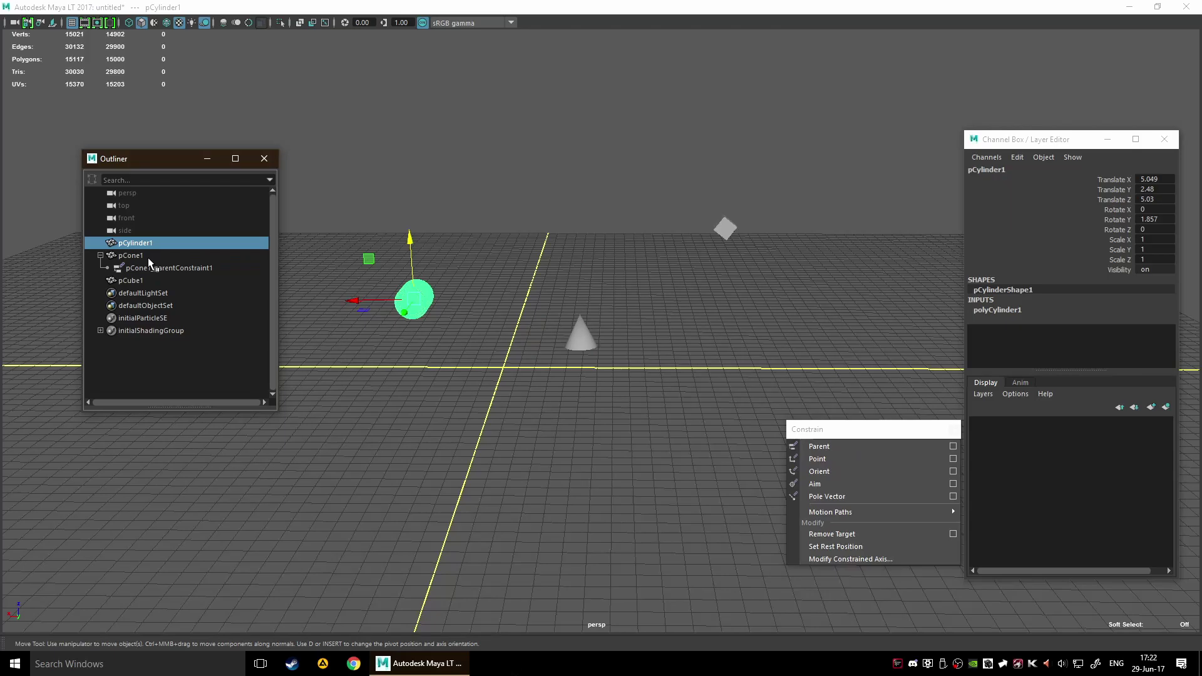
pyautogui.click(131, 256)
pyautogui.click(179, 267)
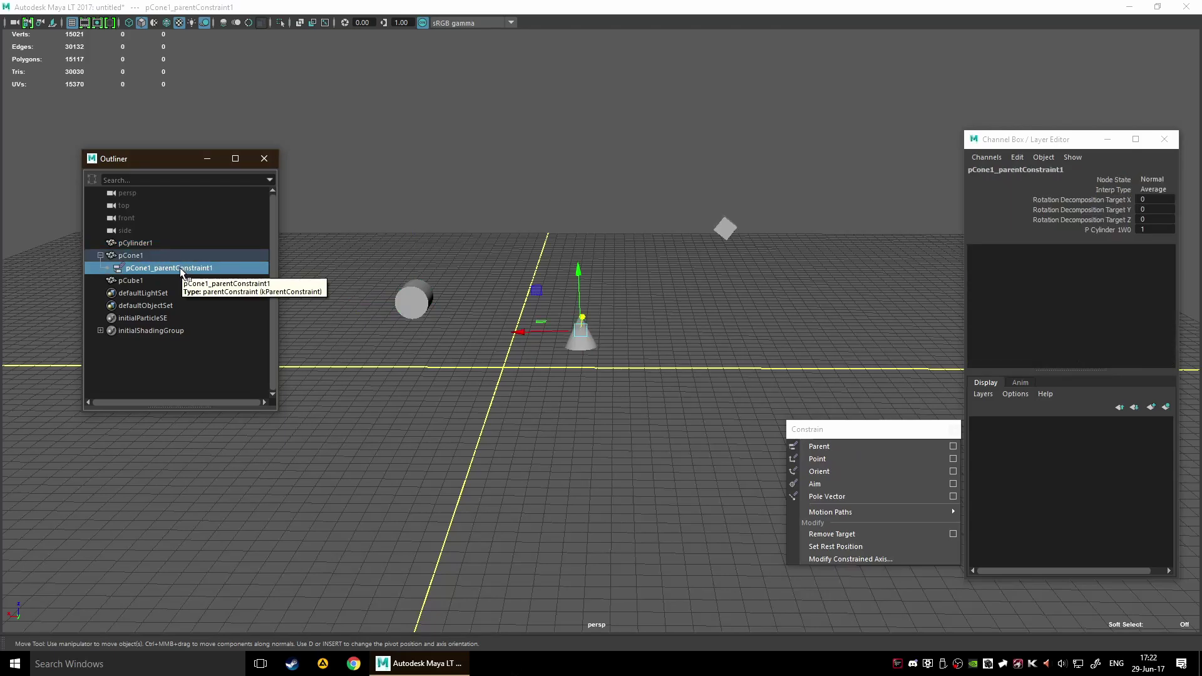
# Step: Try parenting the constrained cone under the cylinder in the Outliner, inspect the nested constraint, and undo the parenting
pyautogui.click(148, 255)
pyautogui.moveTo(159, 242); pyautogui.dragTo(167, 242, button='middle')
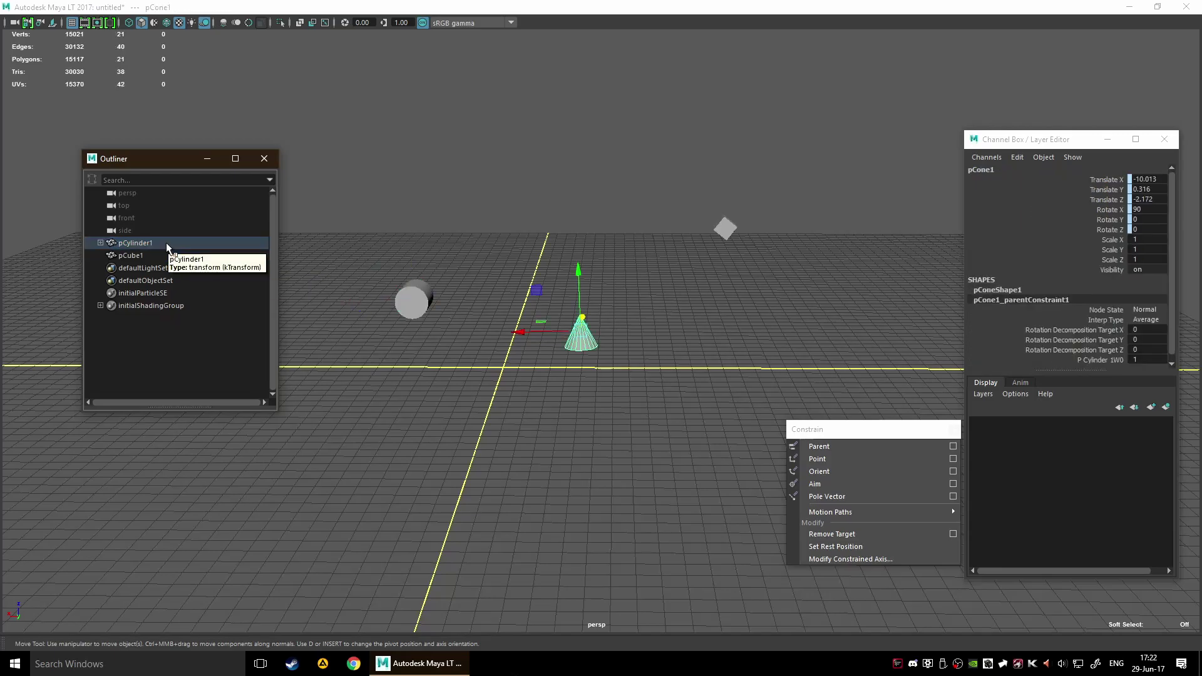
pyautogui.click(102, 243)
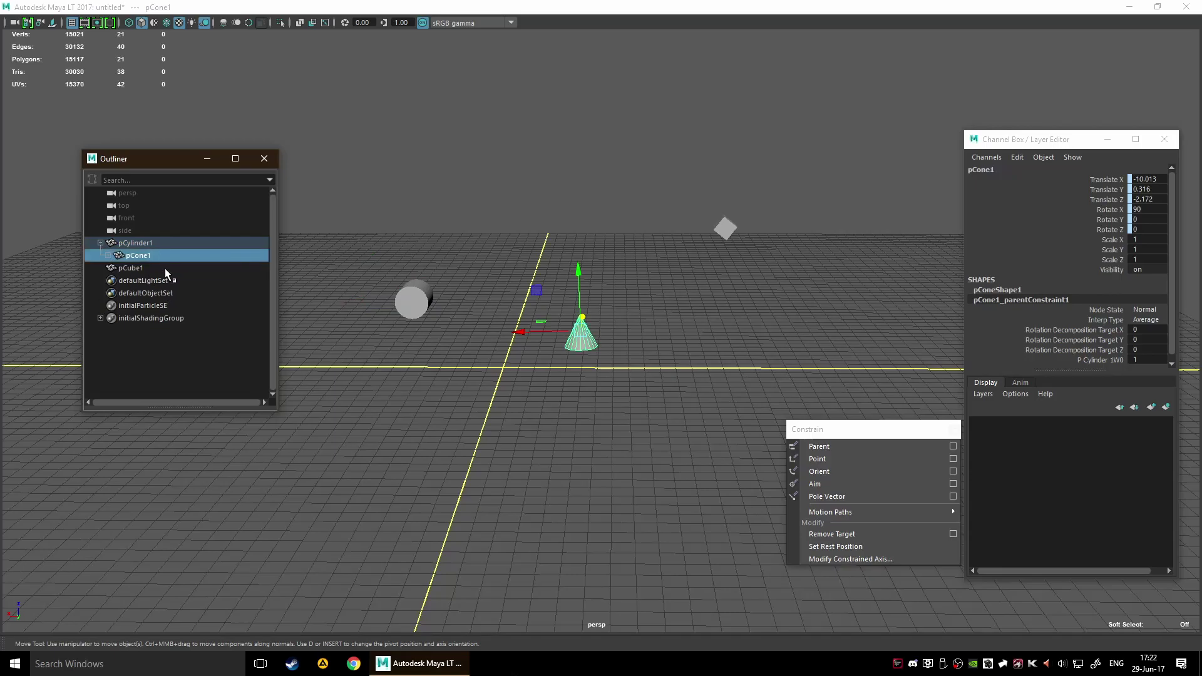
pyautogui.click(108, 256)
pyautogui.click(142, 281)
pyautogui.click(170, 270)
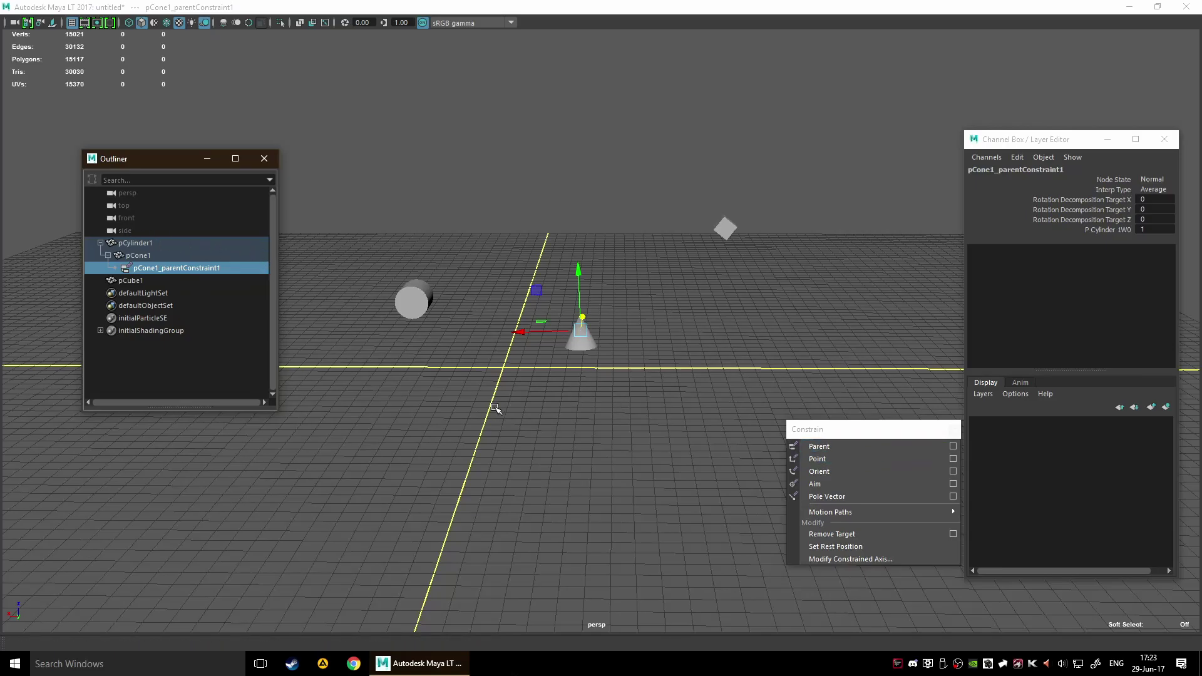
pyautogui.hotkey('ctrl', 'z')
pyautogui.hotkey('ctrl', 'z')
pyautogui.hotkey('ctrl', 'z')
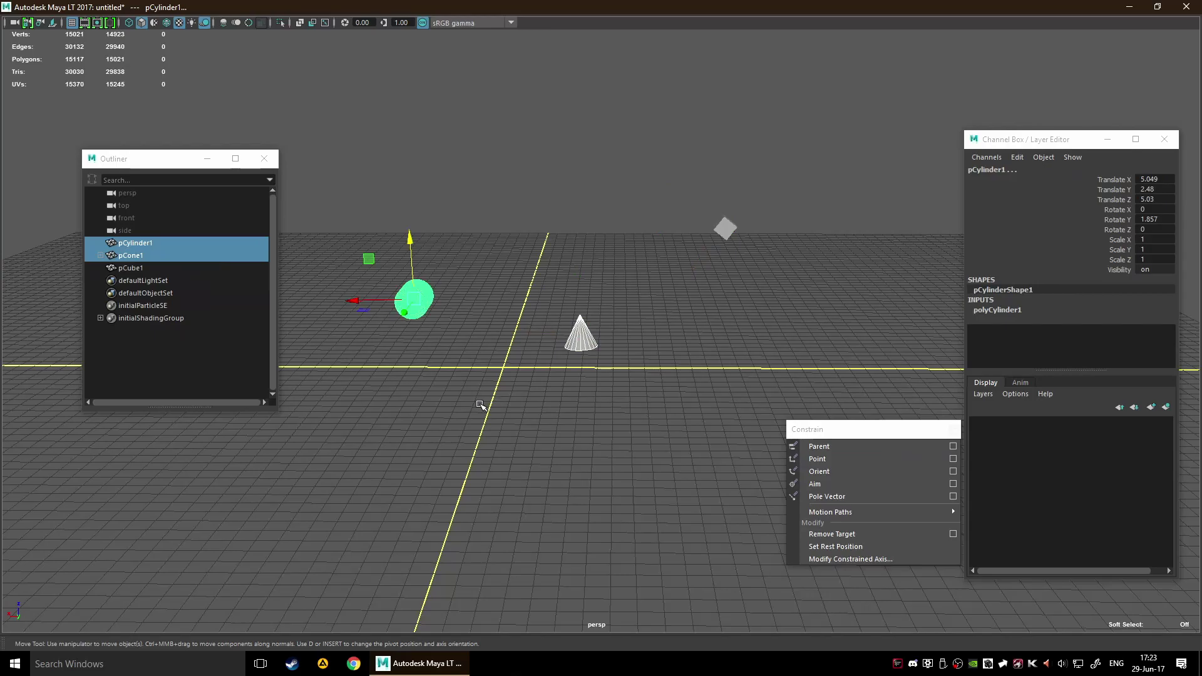
# Step: Expand the cone in the Outliner and inspect its parent constraint's attributes
pyautogui.click(107, 258)
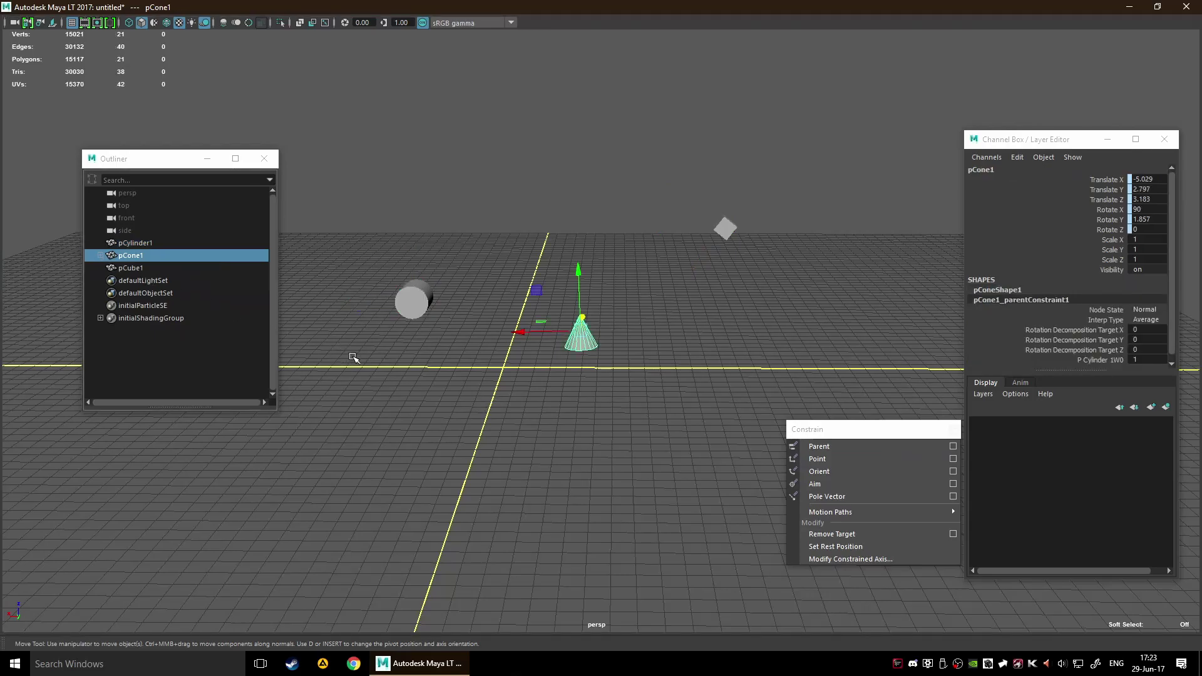
pyautogui.click(102, 256)
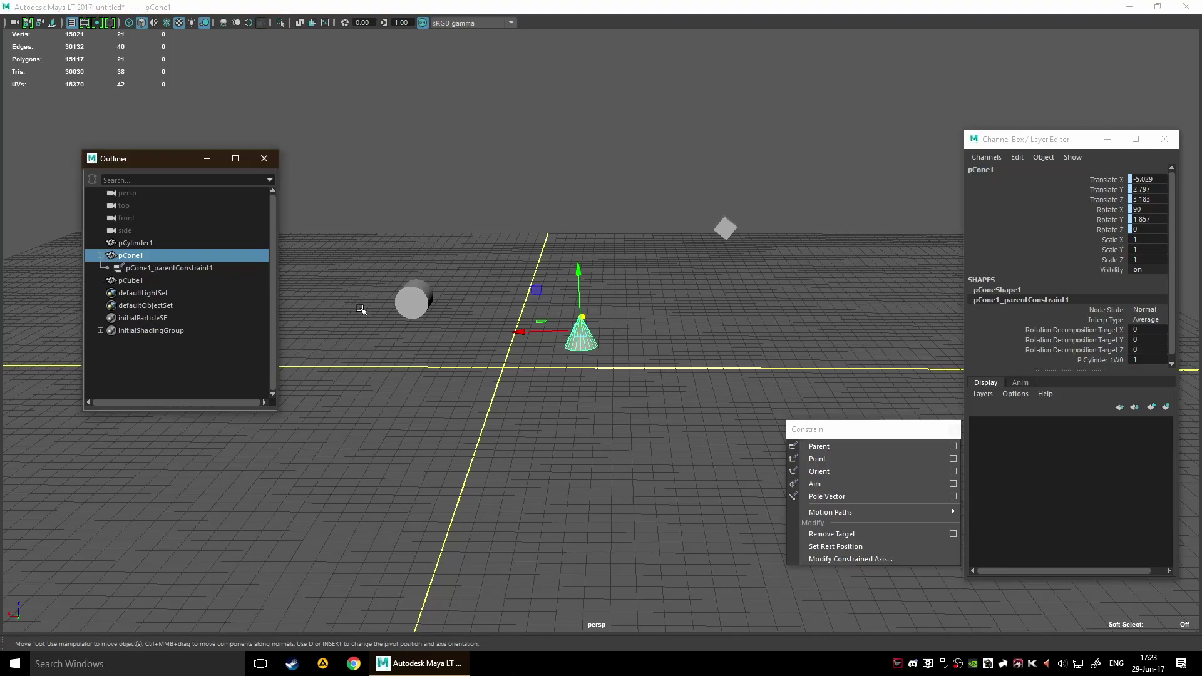
pyautogui.click(171, 266)
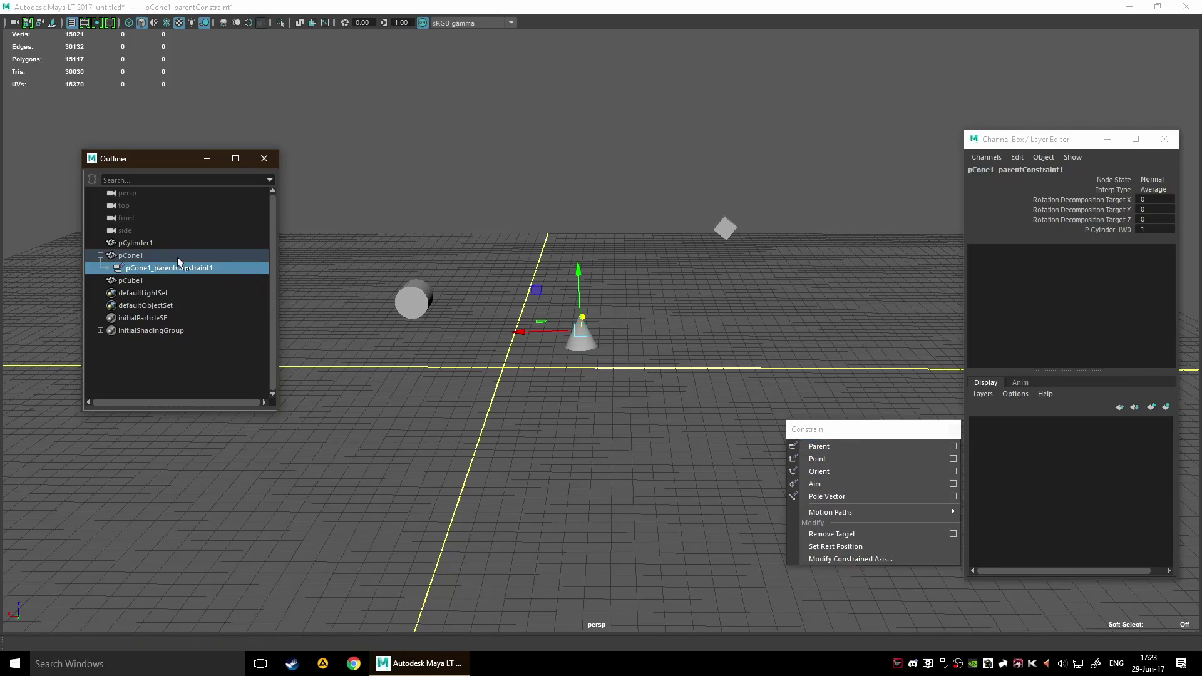
# Step: Try moving the cylinder and rotating it to about 48 degrees in Y with the cone constrained, and undo the changes
pyautogui.click(418, 310)
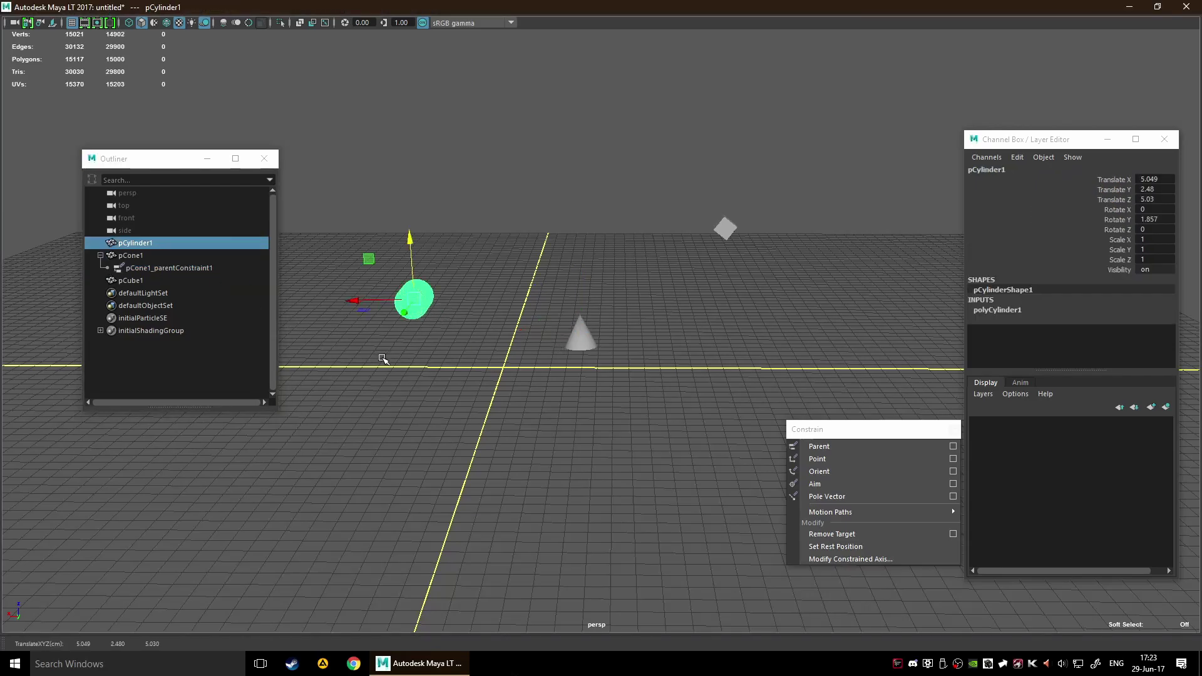
pyautogui.keyDown('alt'); pyautogui.moveTo(438, 336); pyautogui.dragTo(474, 336, button='middle'); pyautogui.keyUp('alt')
pyautogui.moveTo(456, 310); pyautogui.dragTo(436, 333)
pyautogui.moveTo(488, 277); pyautogui.dragTo(442, 312)
pyautogui.hotkey('ctrl', 'z')
pyautogui.hotkey('ctrl', 'z')
pyautogui.press('e')
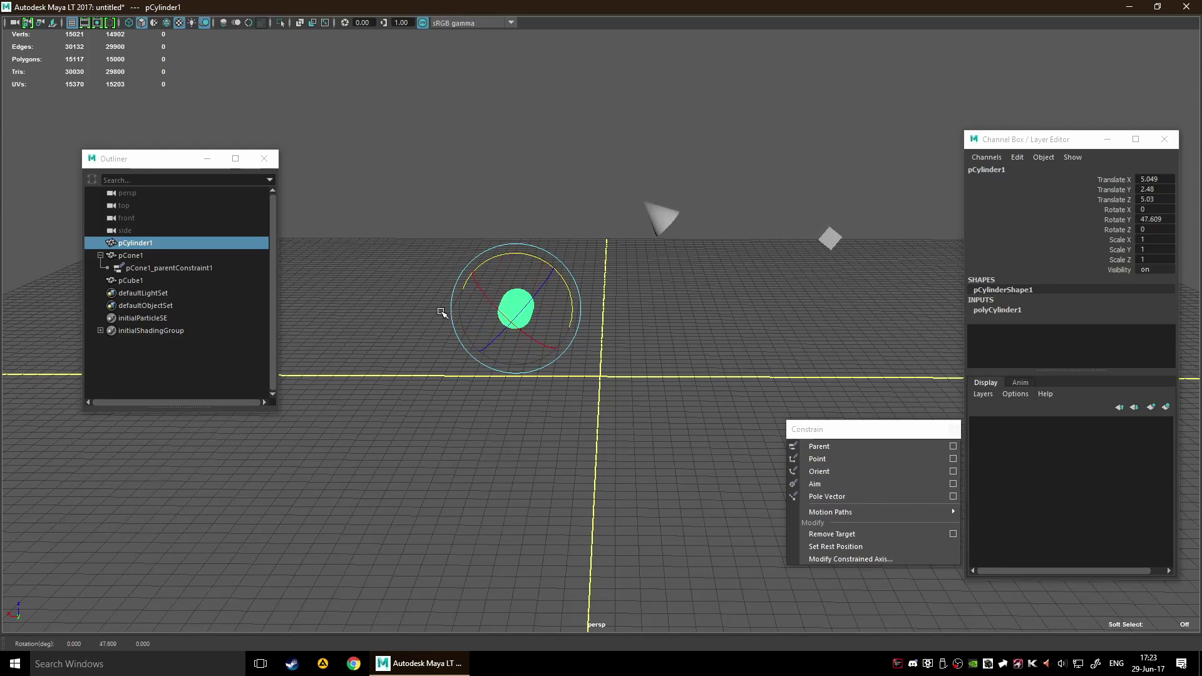
pyautogui.hotkey('ctrl', 'z')
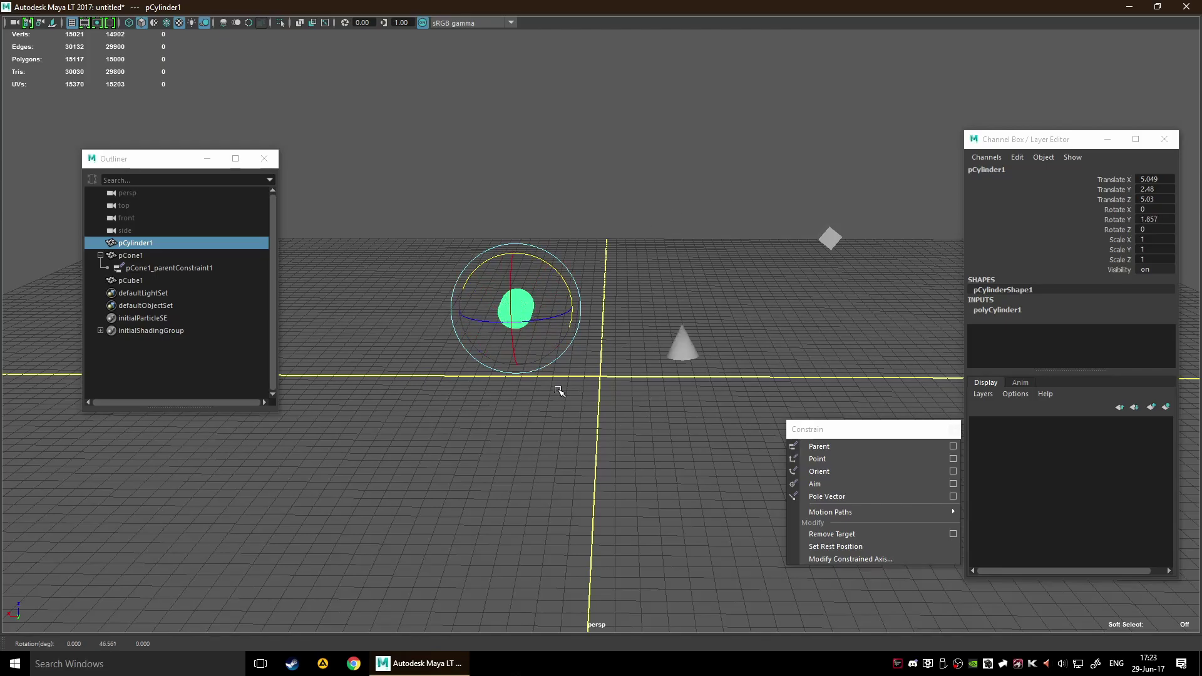
# Step: Try scaling the cylinder uniformly to about 1.45, undo it, and compare the cone's and the cylinder's transform values
pyautogui.keyDown('alt'); pyautogui.moveTo(676, 379); pyautogui.dragTo(622, 427); pyautogui.keyUp('alt')
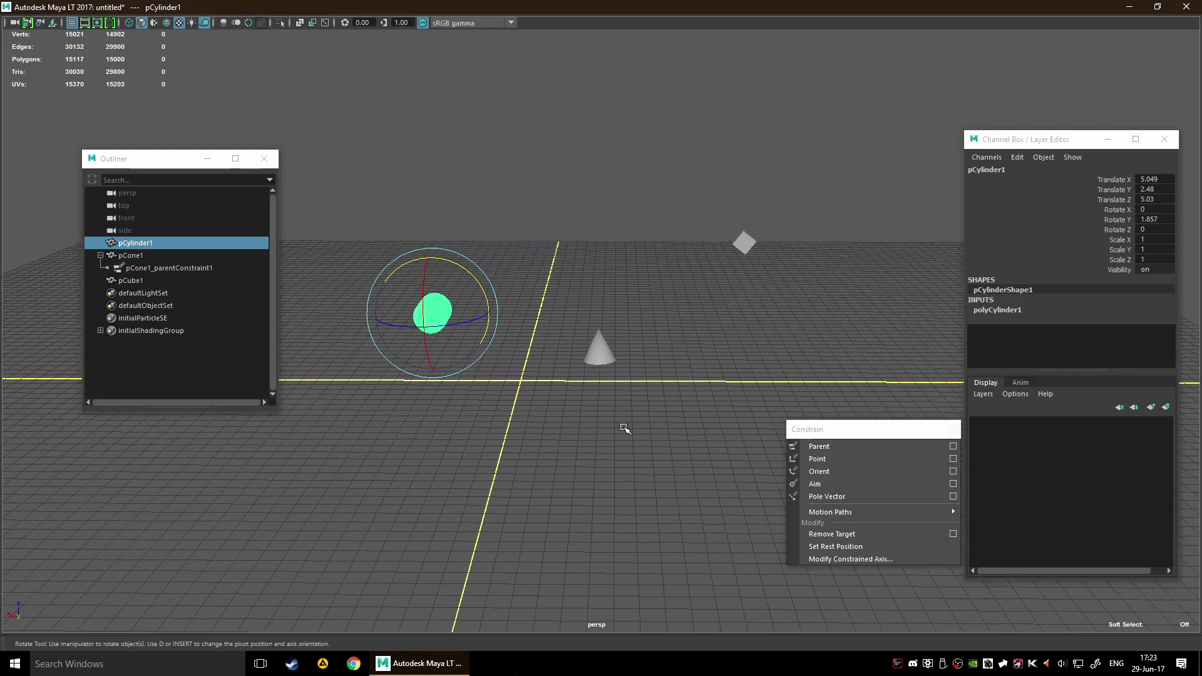
pyautogui.keyDown('alt'); pyautogui.moveTo(607, 428); pyautogui.dragTo(595, 419); pyautogui.keyUp('alt')
pyautogui.press('r')
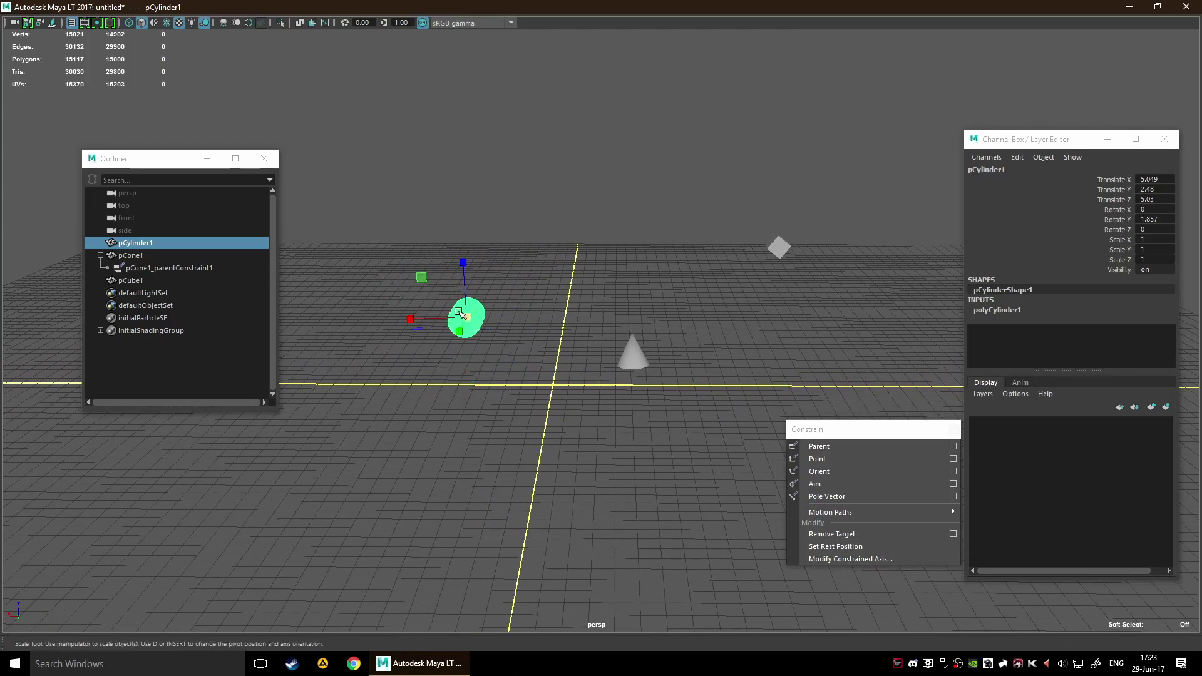
pyautogui.moveTo(470, 314); pyautogui.dragTo(499, 325)
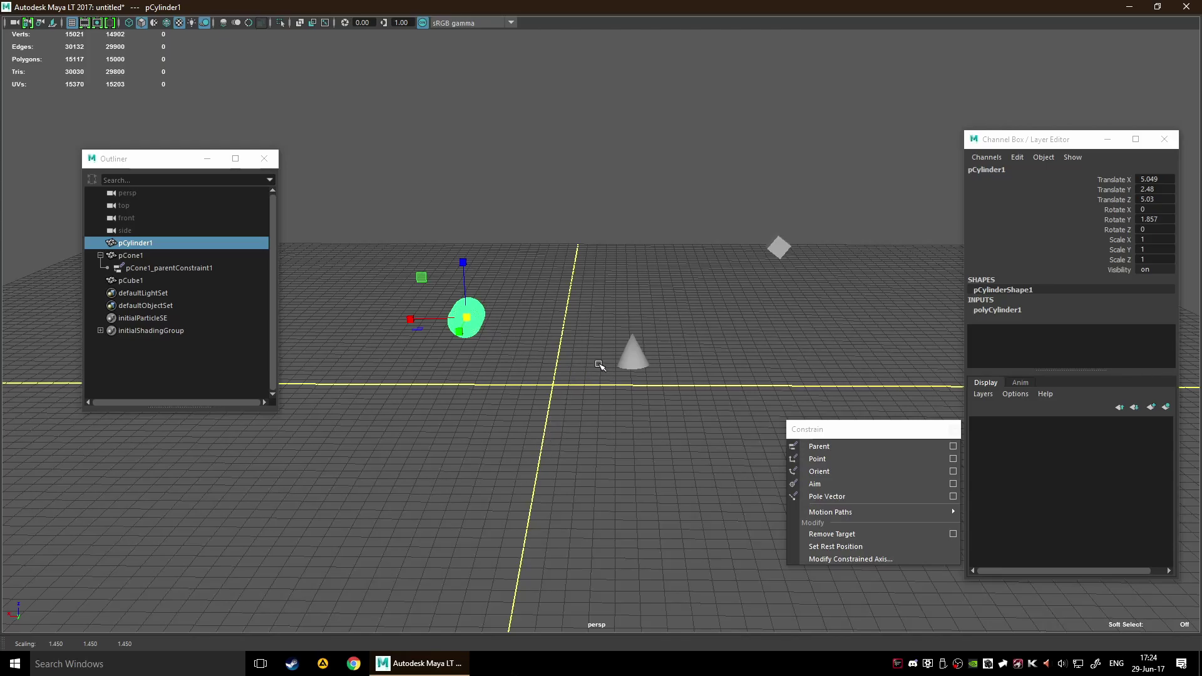
pyautogui.click(634, 356)
pyautogui.keyDown('alt'); pyautogui.moveTo(653, 399); pyautogui.dragTo(606, 423); pyautogui.keyUp('alt')
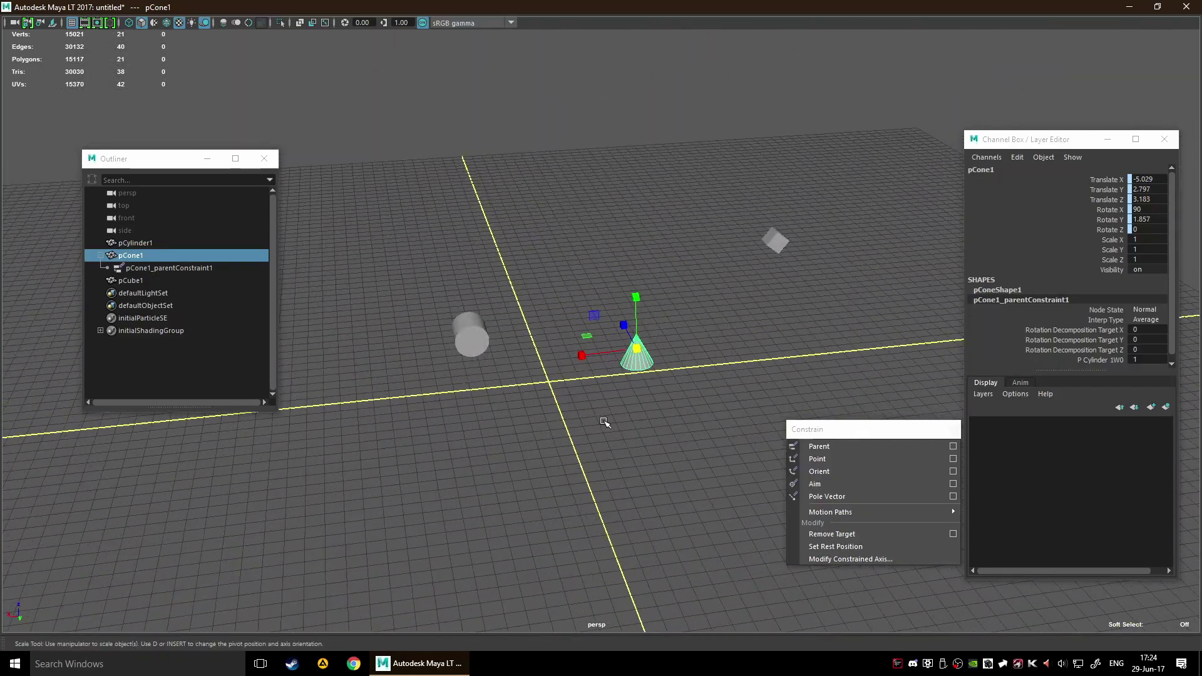
pyautogui.click(474, 339)
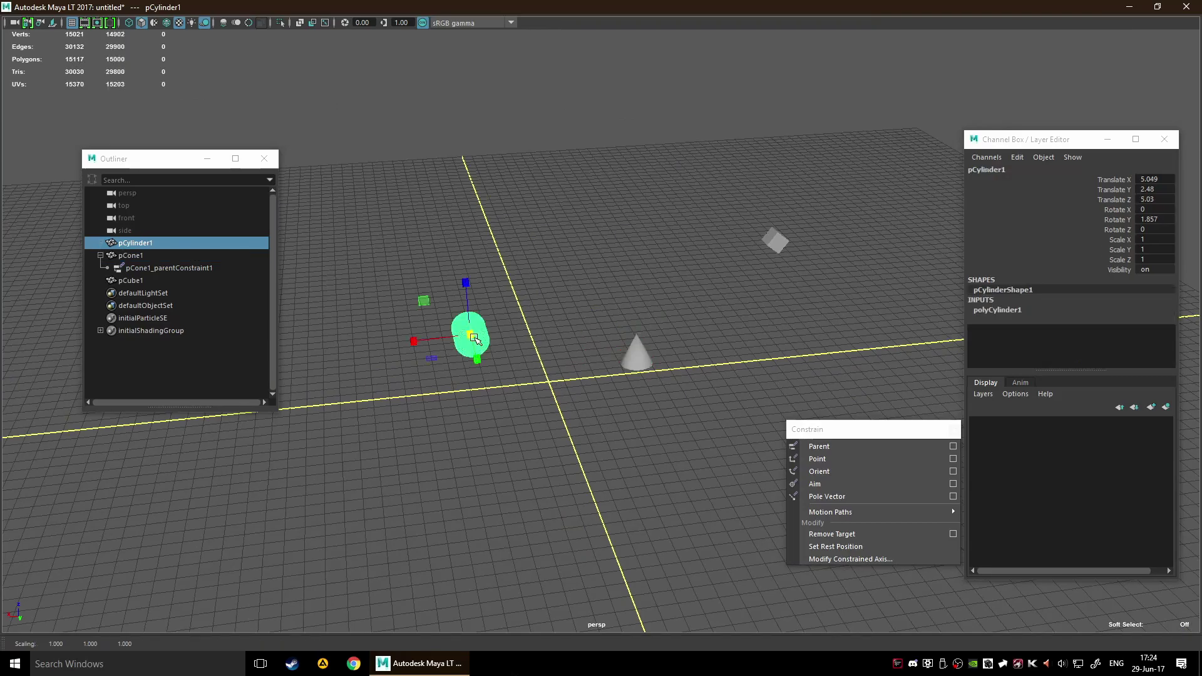
pyautogui.keyDown('alt'); pyautogui.moveTo(474, 339); pyautogui.dragTo(625, 406); pyautogui.keyUp('alt')
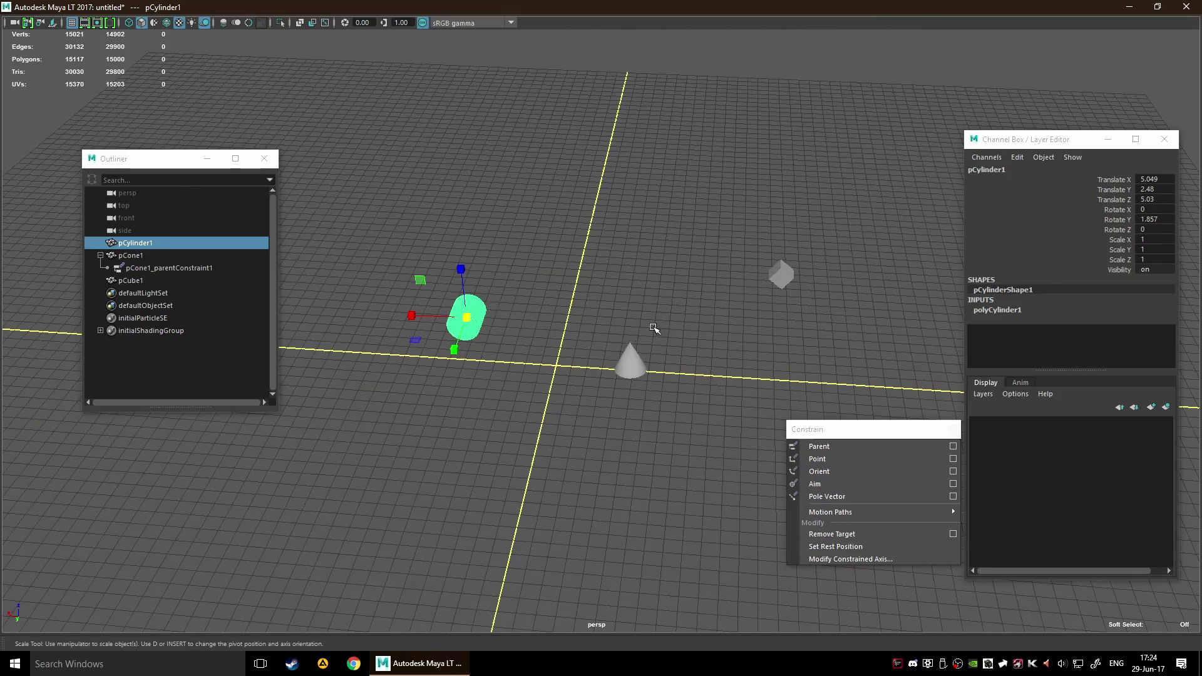
# Step: Try moving the constrained cone on its own to about -7.37 in Y, and compare by moving the cylinder
pyautogui.click(633, 355)
pyautogui.press('w')
pyautogui.keyDown('alt'); pyautogui.moveTo(651, 446); pyautogui.dragTo(504, 396); pyautogui.keyUp('alt')
pyautogui.moveTo(602, 359); pyautogui.dragTo(579, 373)
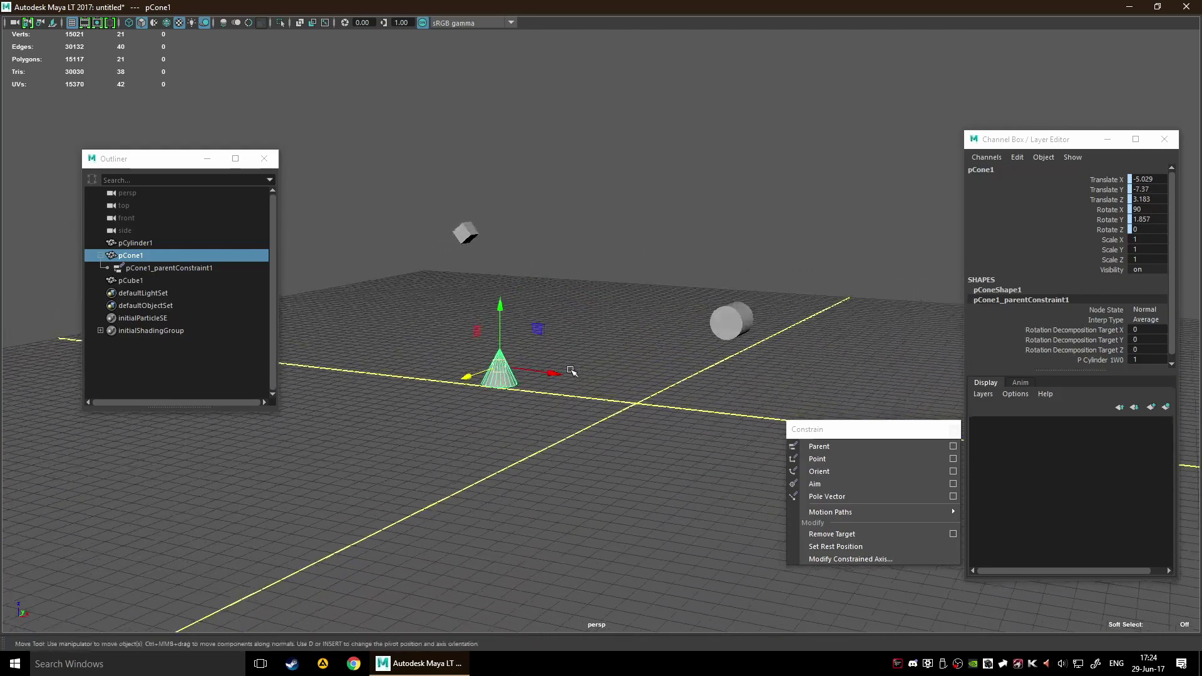
pyautogui.moveTo(500, 366)
pyautogui.mouseDown()
pyautogui.moveTo(499, 238)
pyautogui.moveTo(492, 362)
pyautogui.moveTo(501, 368)
pyautogui.mouseUp()
pyautogui.click(481, 346)
pyautogui.click(508, 379)
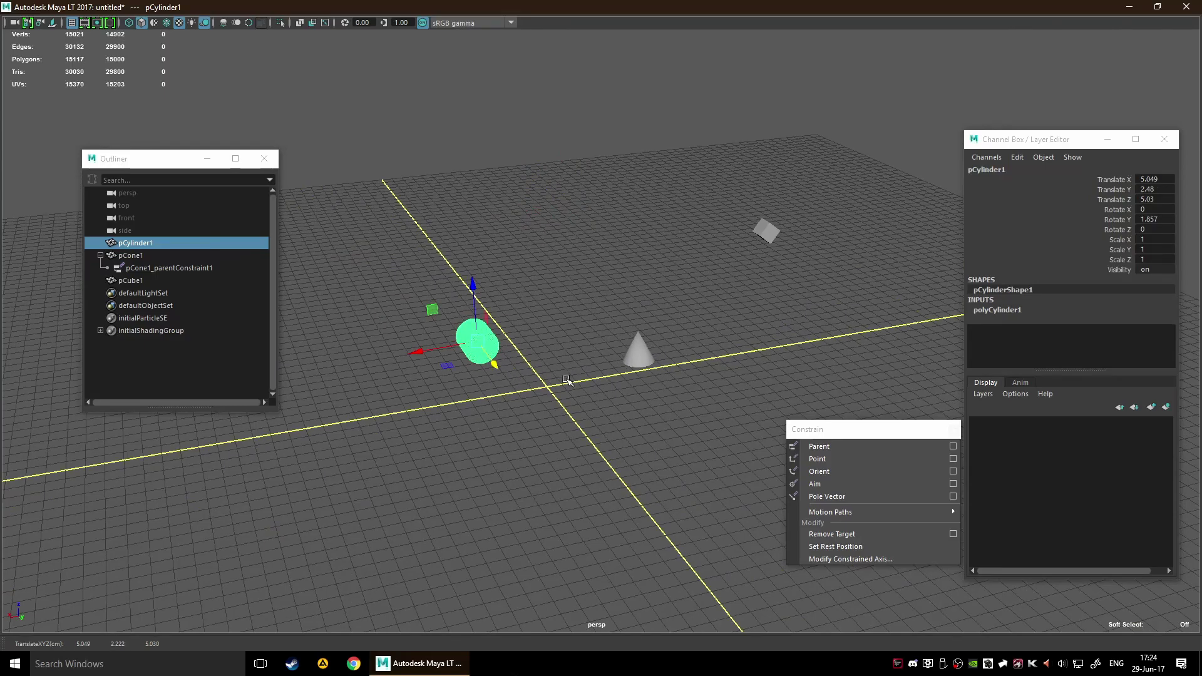
# Step: Try moving the cone freely to about -4.71, -1.96, 13.01, move the cylinder along Y, and undo the cylinder's move
pyautogui.click(638, 357)
pyautogui.keyDown('alt'); pyautogui.moveTo(687, 417); pyautogui.dragTo(441, 408); pyautogui.keyUp('alt')
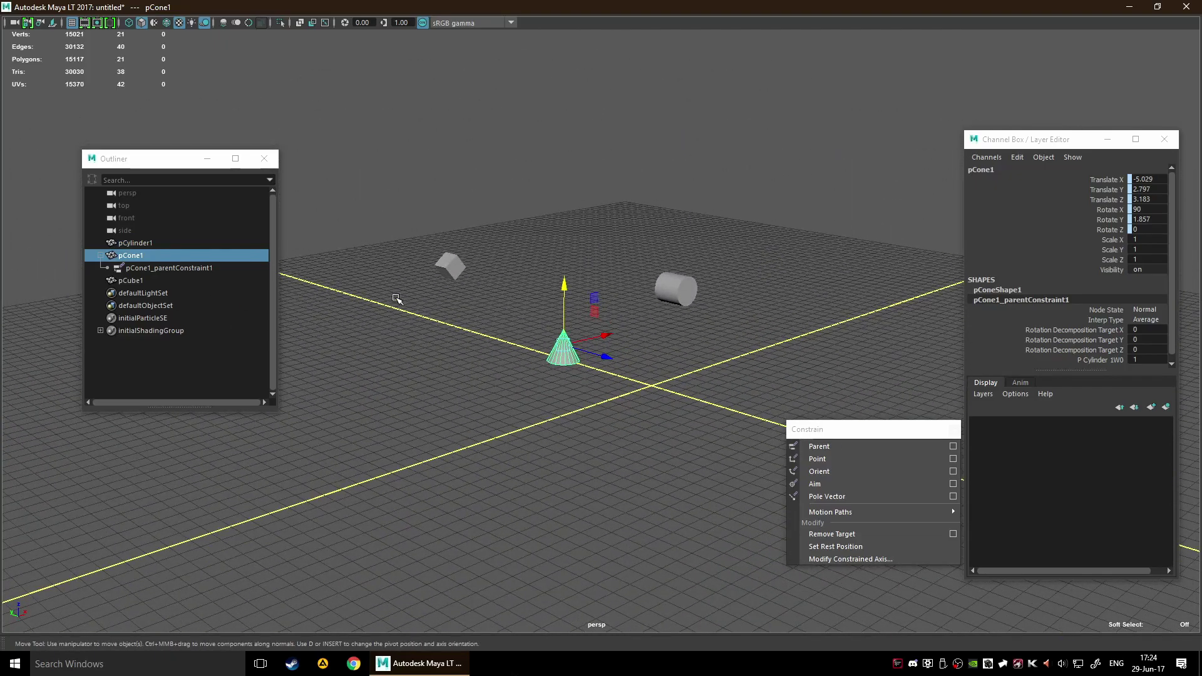
pyautogui.keyDown('alt'); pyautogui.moveTo(596, 410); pyautogui.dragTo(563, 419); pyautogui.keyUp('alt')
pyautogui.moveTo(580, 299); pyautogui.dragTo(529, 335)
pyautogui.moveTo(570, 221); pyautogui.dragTo(485, 220)
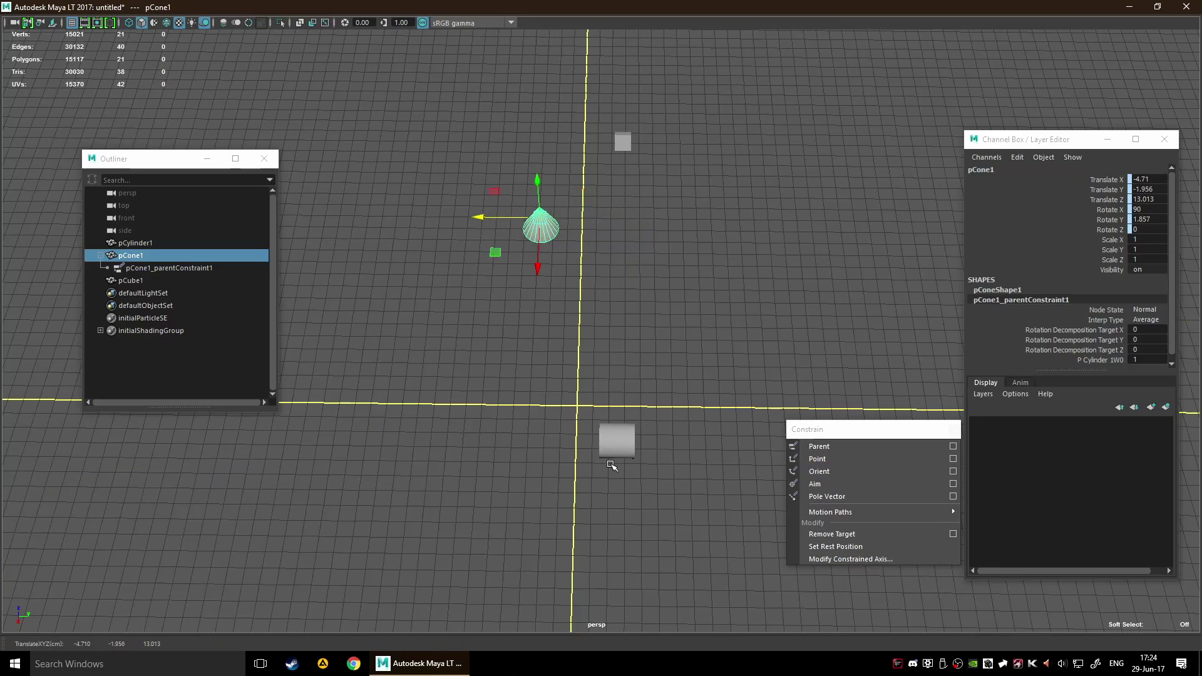
pyautogui.click(615, 454)
pyautogui.moveTo(673, 441); pyautogui.dragTo(696, 435)
pyautogui.hotkey('ctrl', 'z')
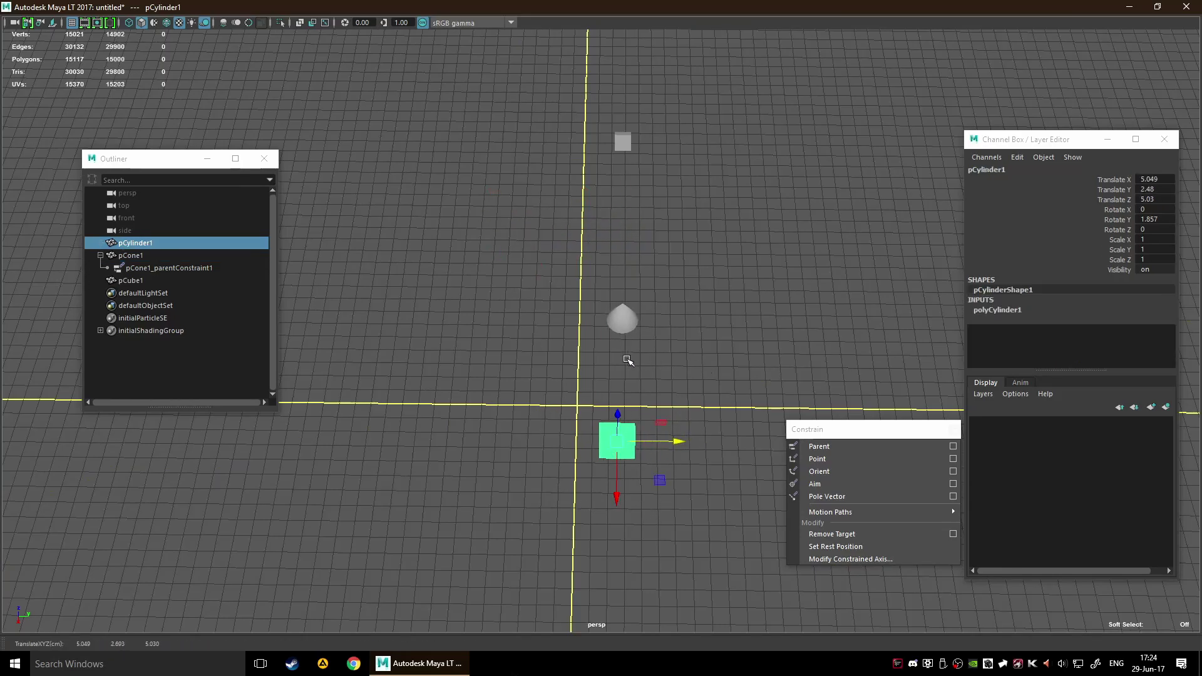
# Step: Try rotating the cylinder freely with the cone constrained to it, and undo the rotation
pyautogui.keyDown('alt'); pyautogui.moveTo(640, 363); pyautogui.dragTo(485, 315); pyautogui.keyUp('alt')
pyautogui.click(486, 330)
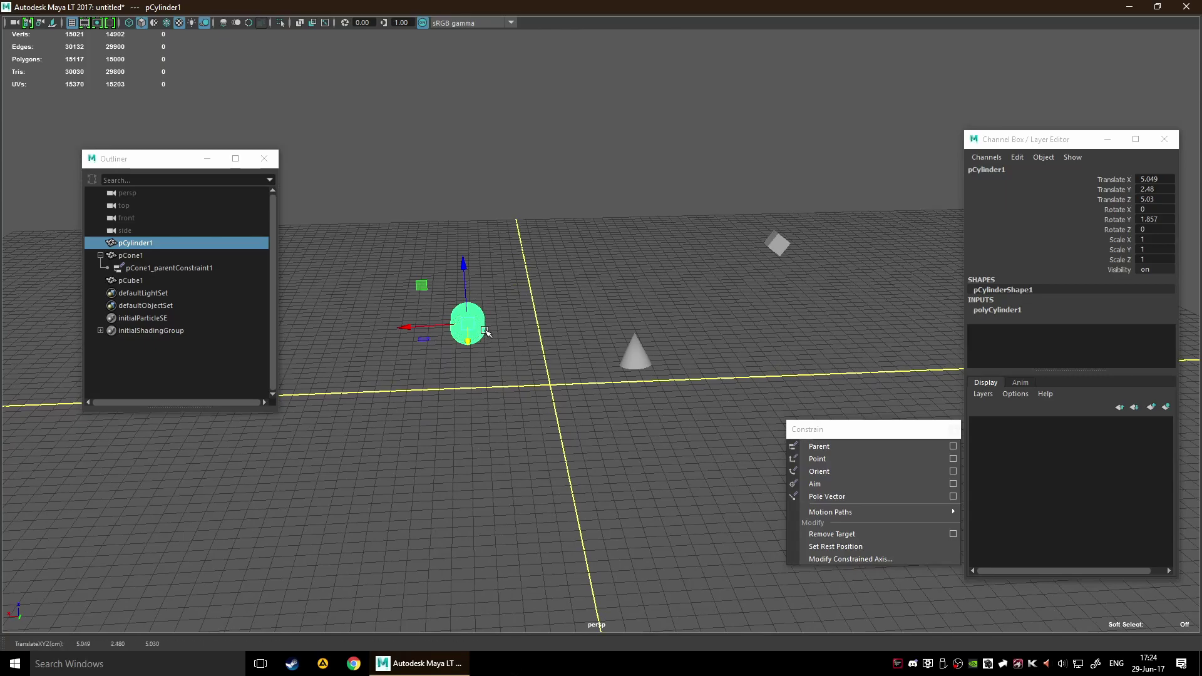
pyautogui.click(635, 353)
pyautogui.press('e')
pyautogui.keyDown('alt'); pyautogui.moveTo(735, 403); pyautogui.dragTo(571, 441); pyautogui.keyUp('alt')
pyautogui.click(492, 350)
pyautogui.hotkey('ctrl', 'z')
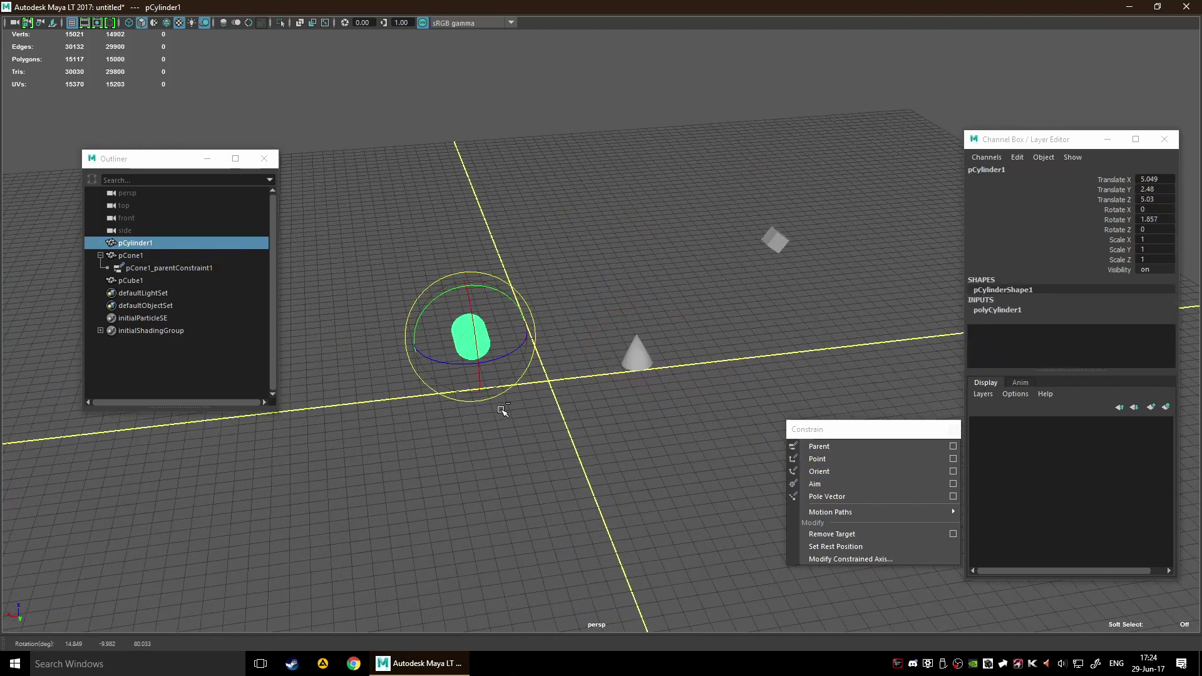
pyautogui.press('w')
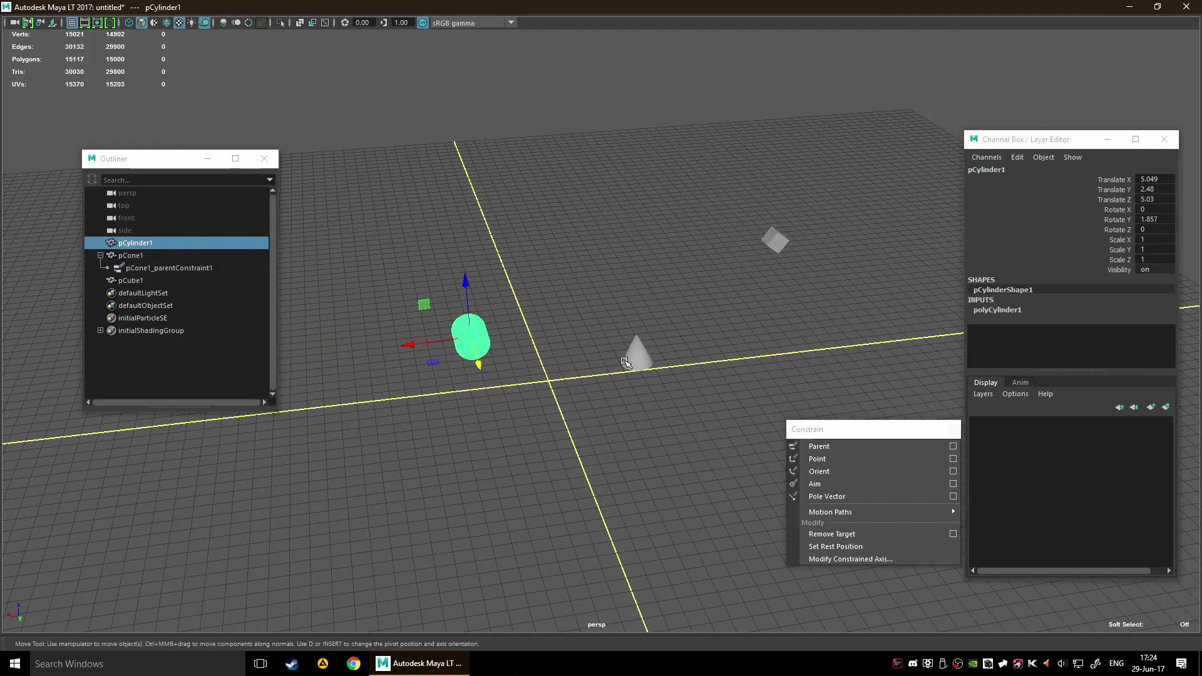
# Step: Try rotating the constrained cone on its own, and undo the change
pyautogui.click(634, 351)
pyautogui.press('e')
pyautogui.moveTo(649, 404); pyautogui.dragTo(645, 488)
pyautogui.press('w')
pyautogui.hotkey('ctrl', 'z')
pyautogui.hotkey('ctrl', 'z')
pyautogui.hotkey('ctrl', 'z')
pyautogui.click(630, 341)
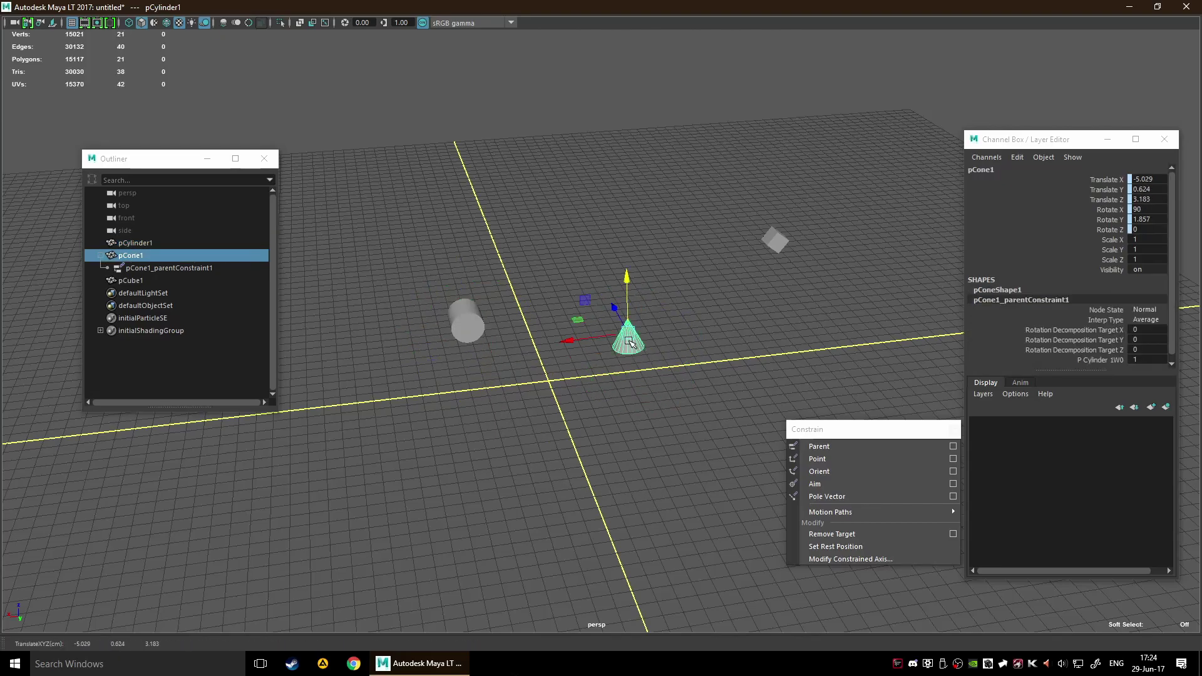
# Step: Move the cylinder to about 3.218 in Y, and inspect the constrained cone's transform channels
pyautogui.click(457, 335)
pyautogui.press('e')
pyautogui.moveTo(433, 285); pyautogui.dragTo(529, 400)
pyautogui.press('w')
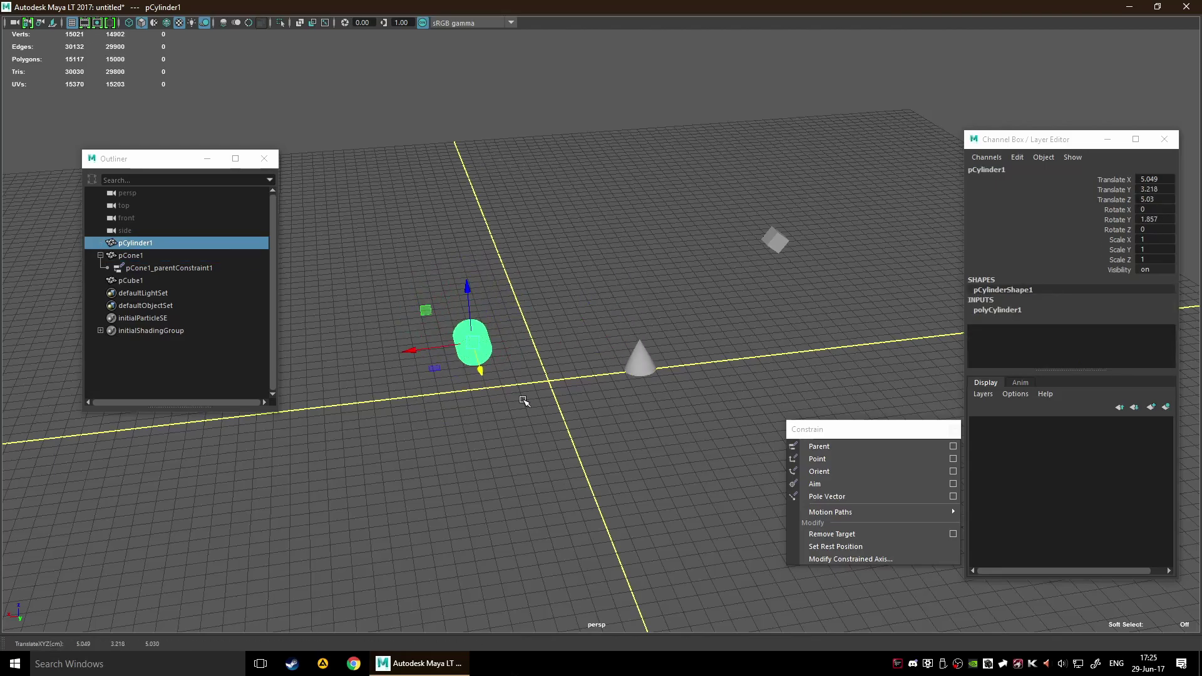
pyautogui.click(599, 414)
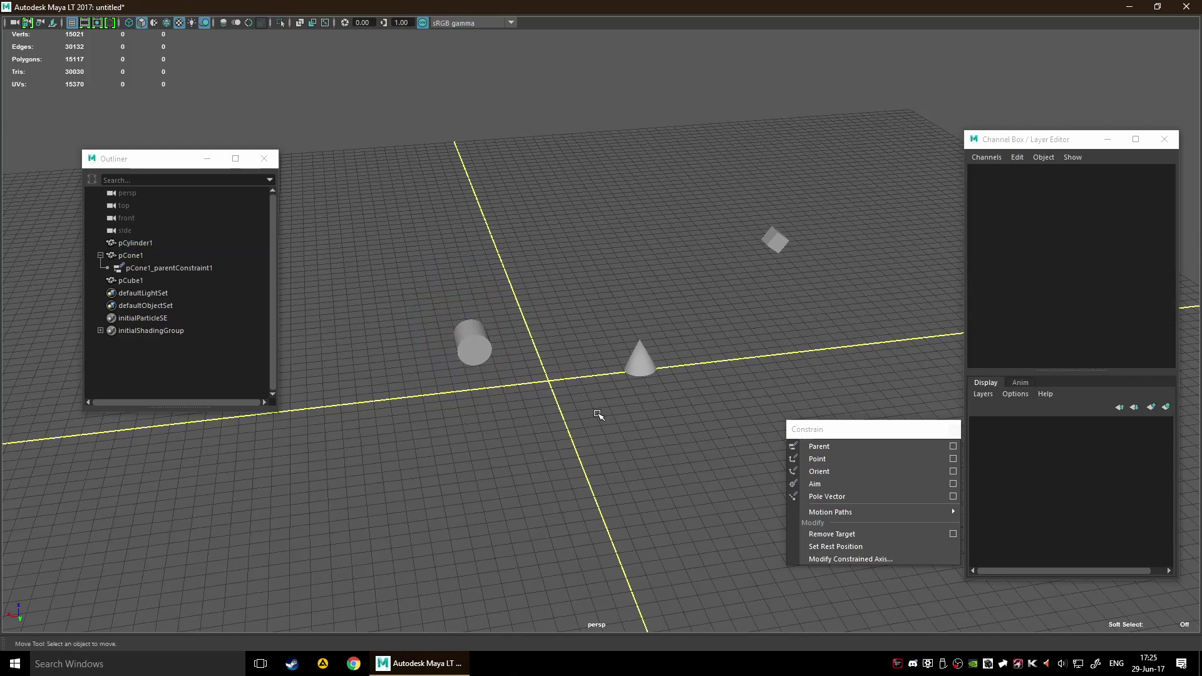
pyautogui.click(648, 380)
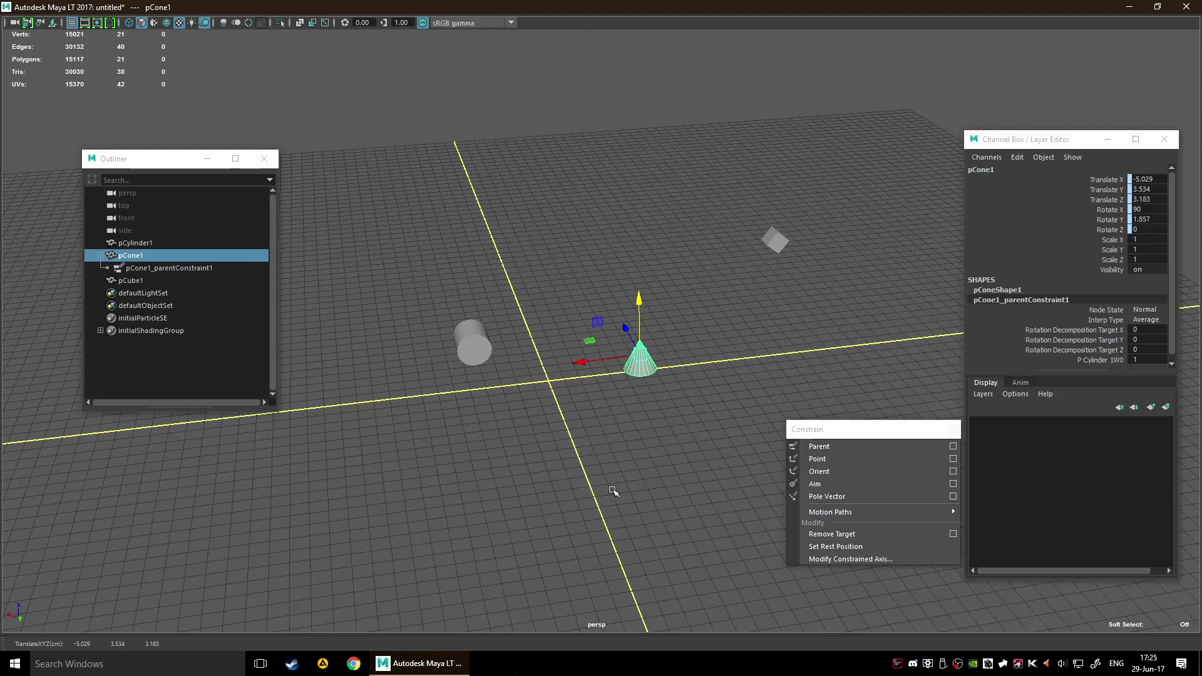
pyautogui.keyDown('alt'); pyautogui.moveTo(594, 494); pyautogui.dragTo(624, 413); pyautogui.keyUp('alt')
pyautogui.scroll(-3, 609, 426)
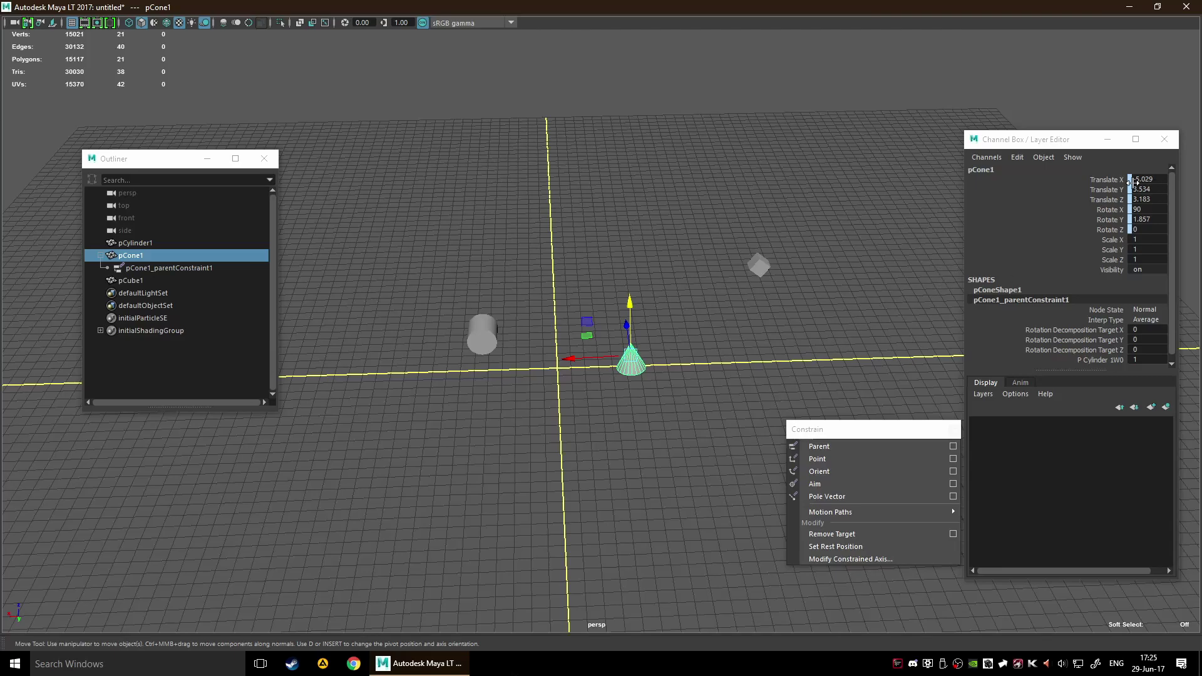
# Step: Try Remove Target on the cone together with its parent constraint, and open the Remove Target options
pyautogui.click(168, 268)
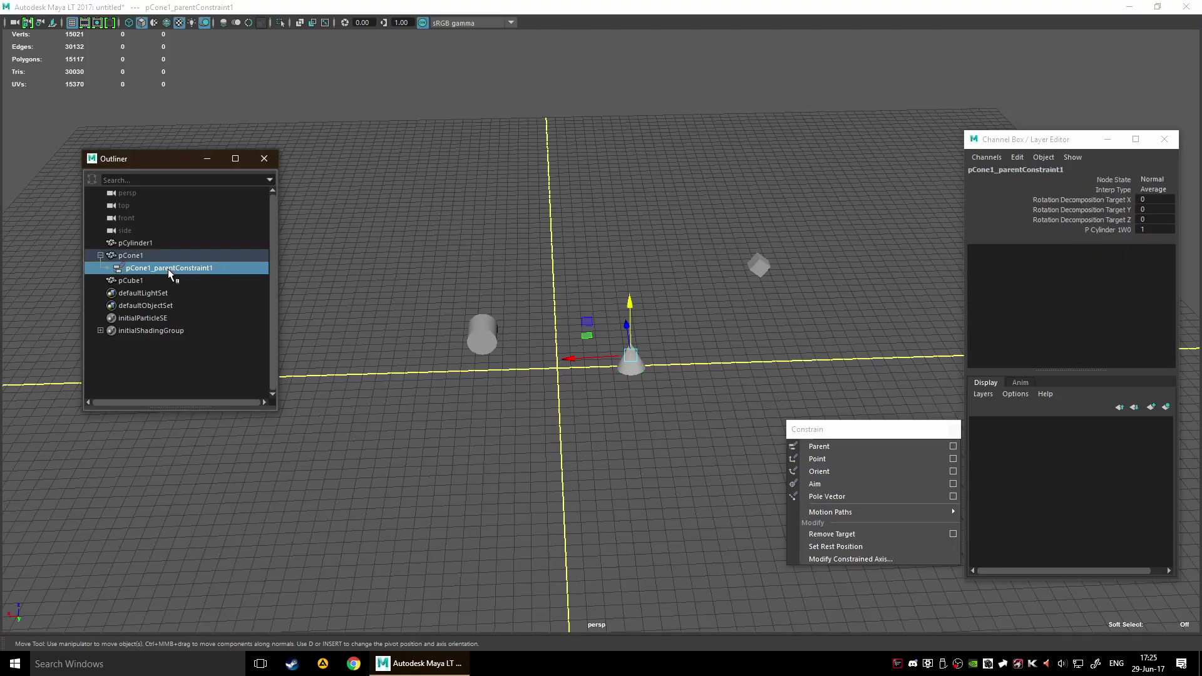
pyautogui.click(163, 358)
pyautogui.click(156, 269)
pyautogui.click(156, 256)
pyautogui.keyDown('ctrl'); pyautogui.click(175, 269); pyautogui.keyUp('ctrl')
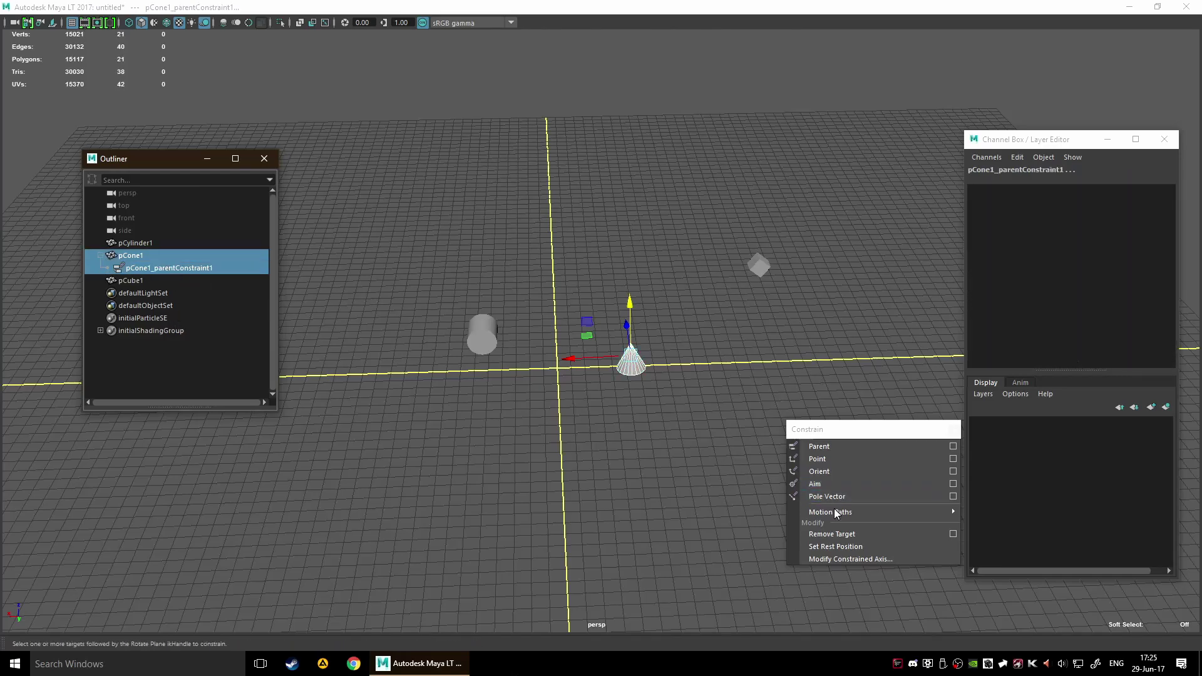
pyautogui.click(865, 536)
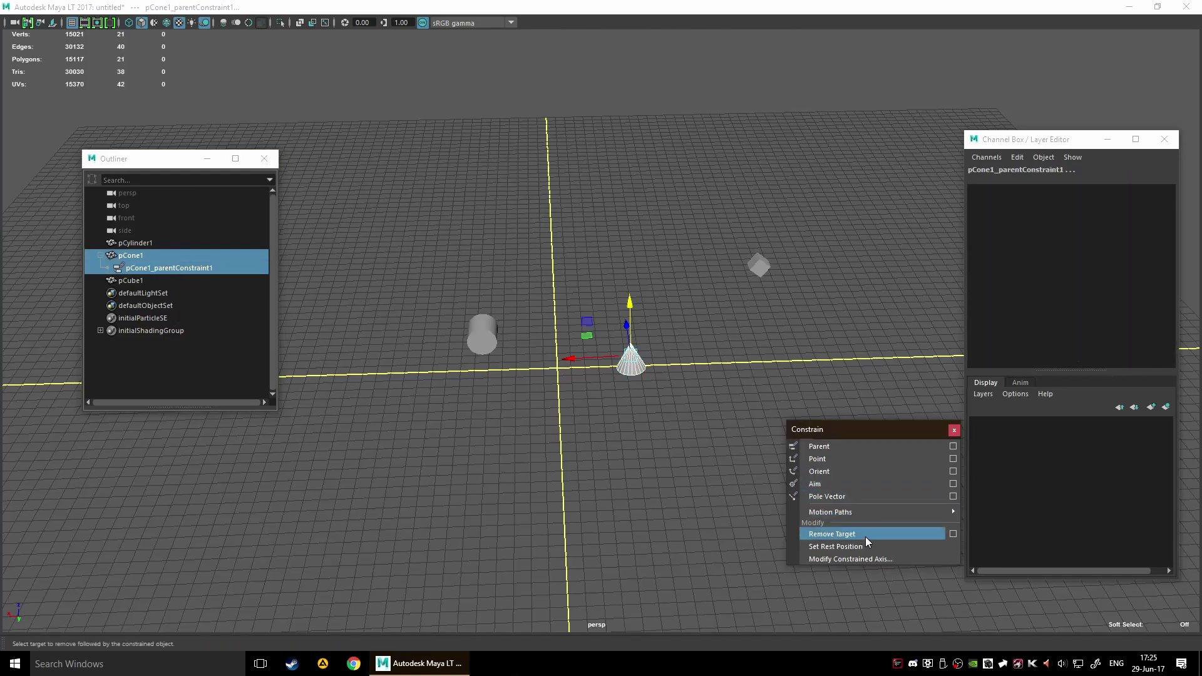
pyautogui.click(952, 533)
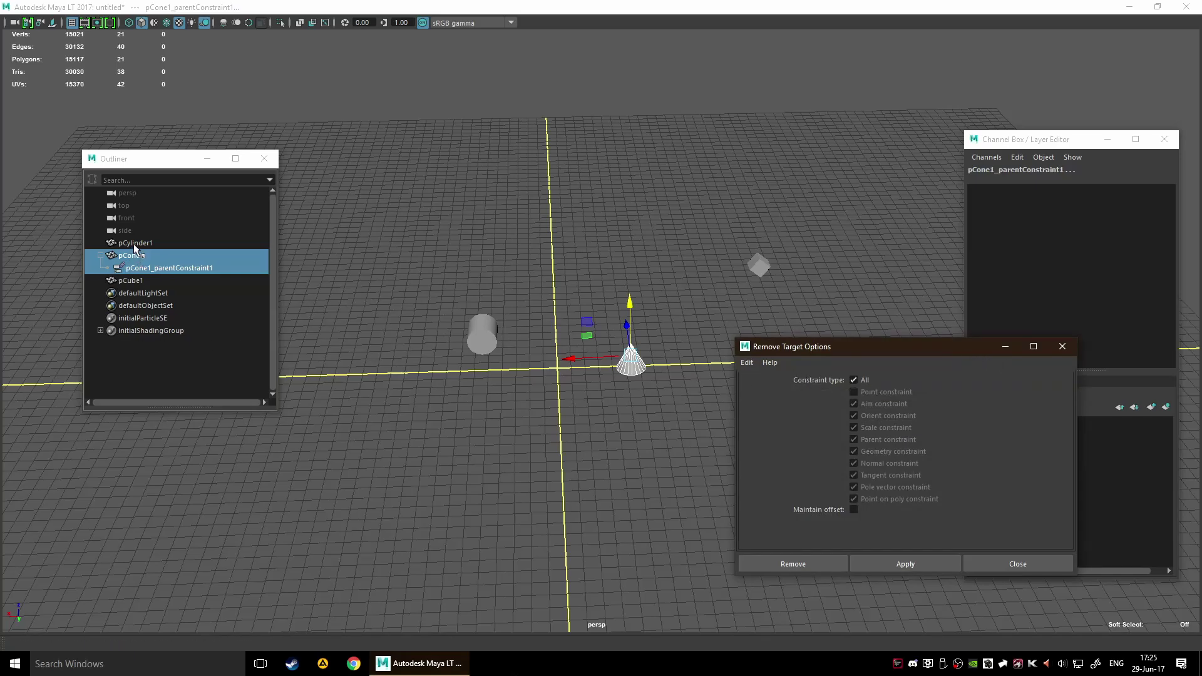
# Step: Try removing all constraint types from the cylinder, the cone and the constraint node one after another, and close the options
pyautogui.click(135, 243)
pyautogui.click(805, 563)
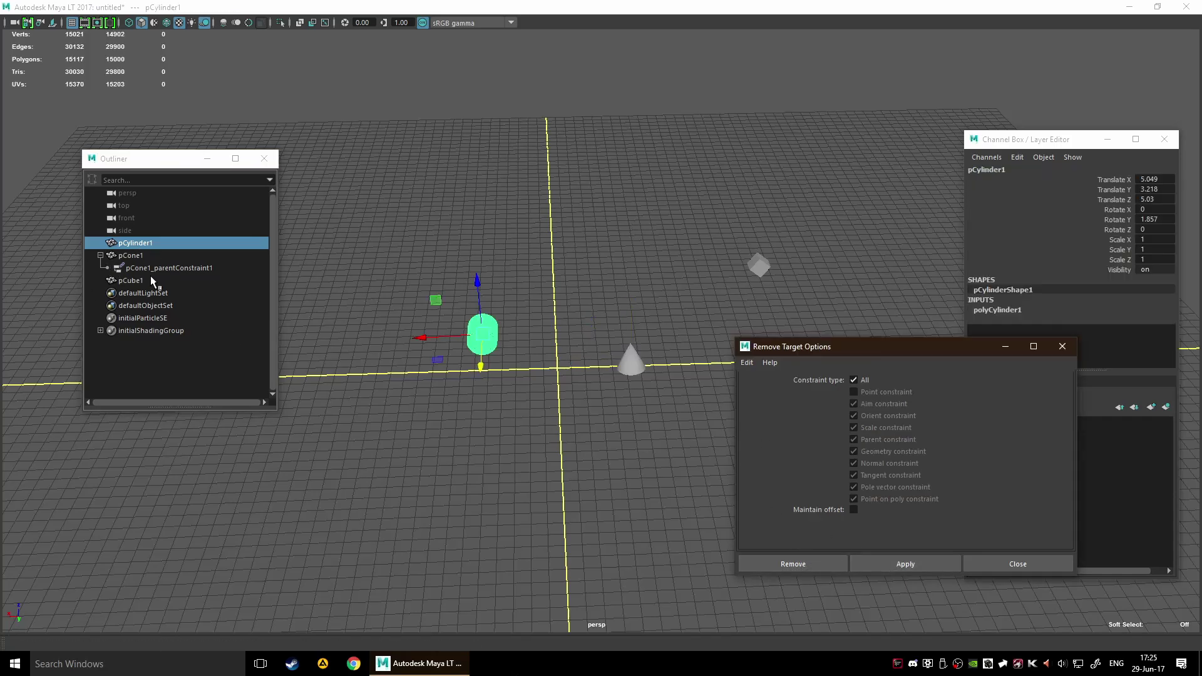
pyautogui.click(137, 255)
pyautogui.click(805, 564)
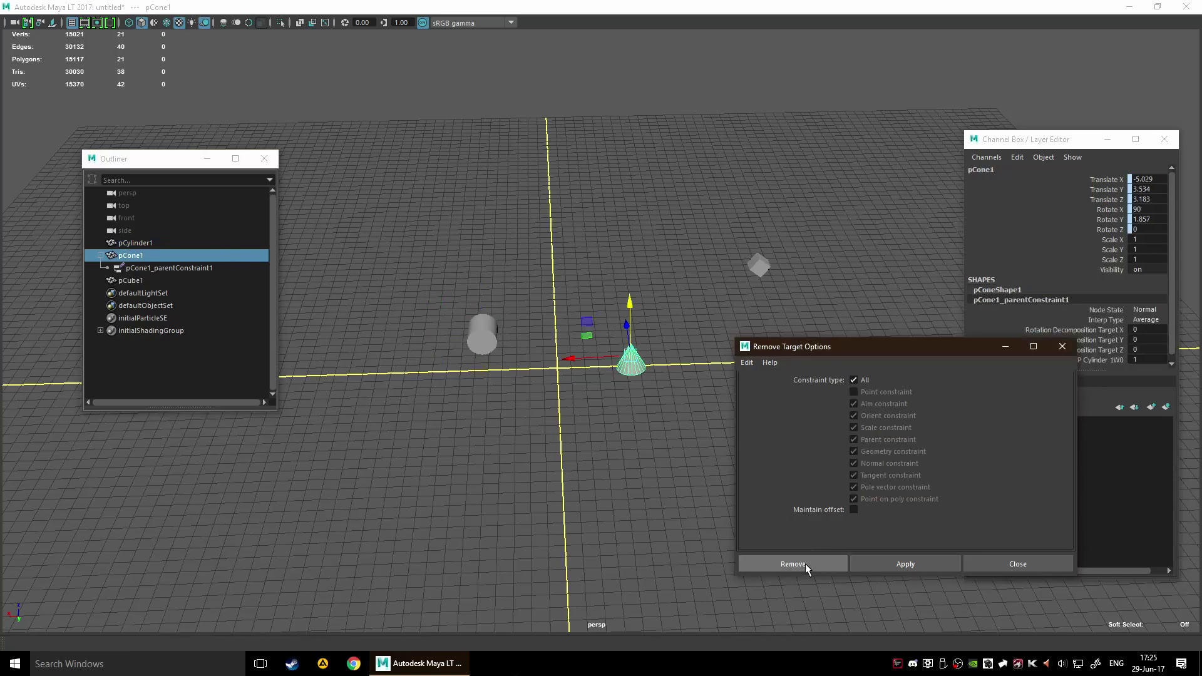
pyautogui.click(149, 280)
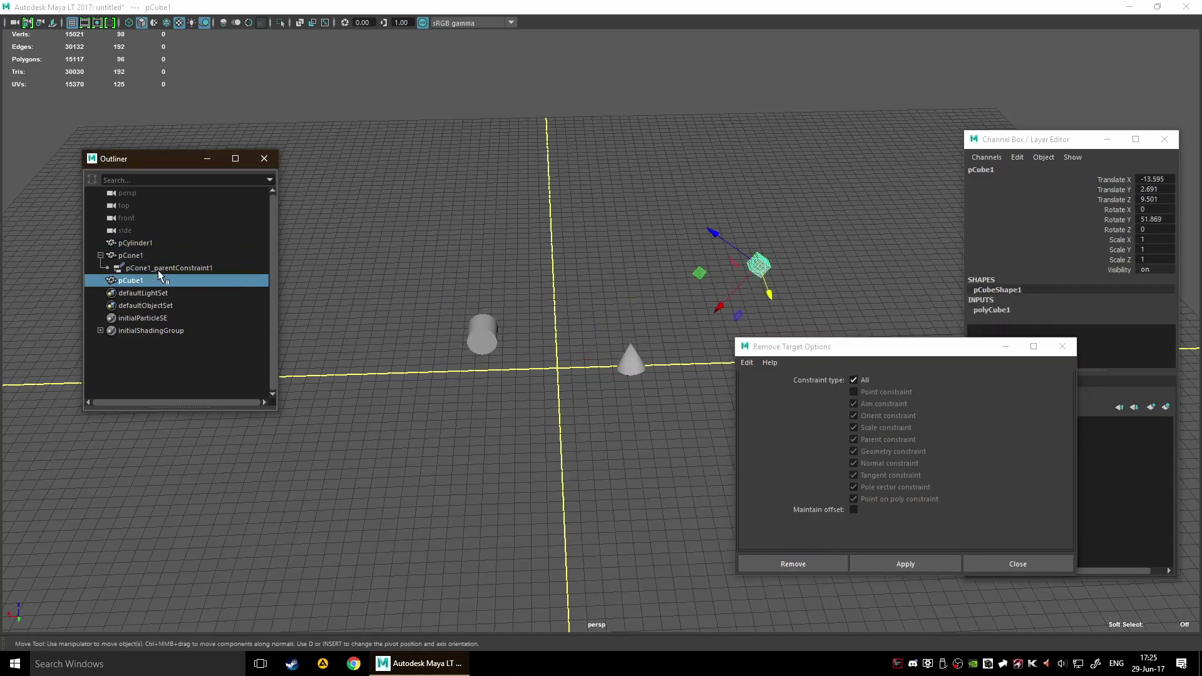
pyautogui.click(161, 268)
pyautogui.click(811, 566)
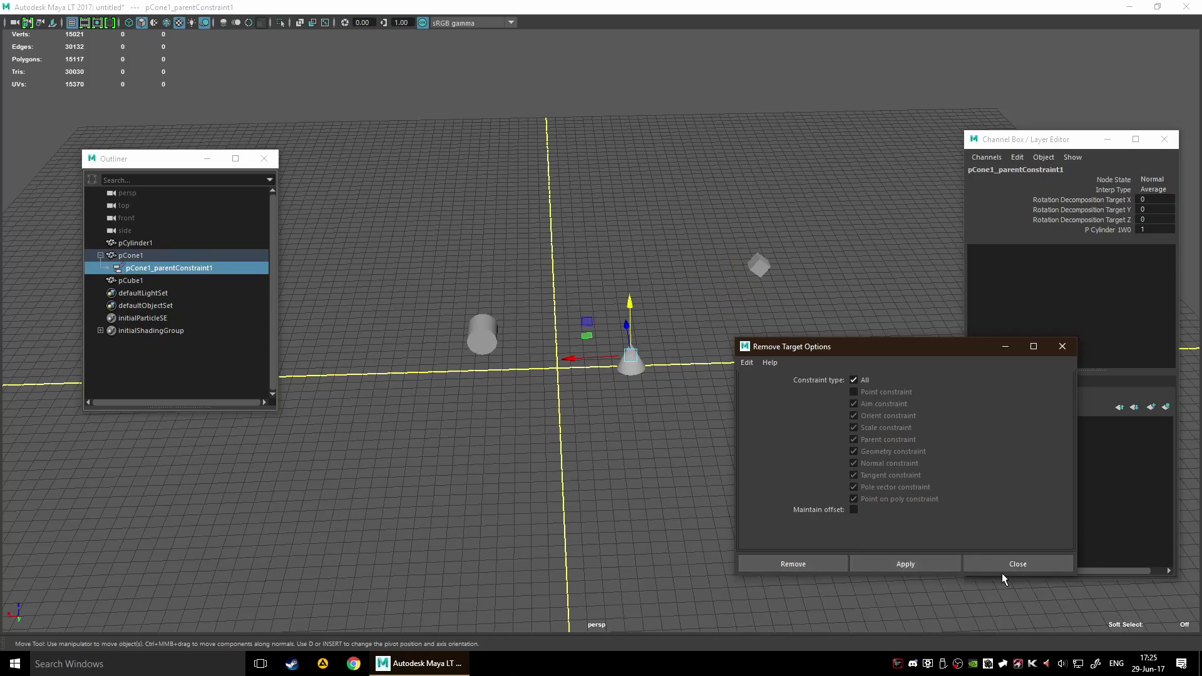
pyautogui.click(1057, 348)
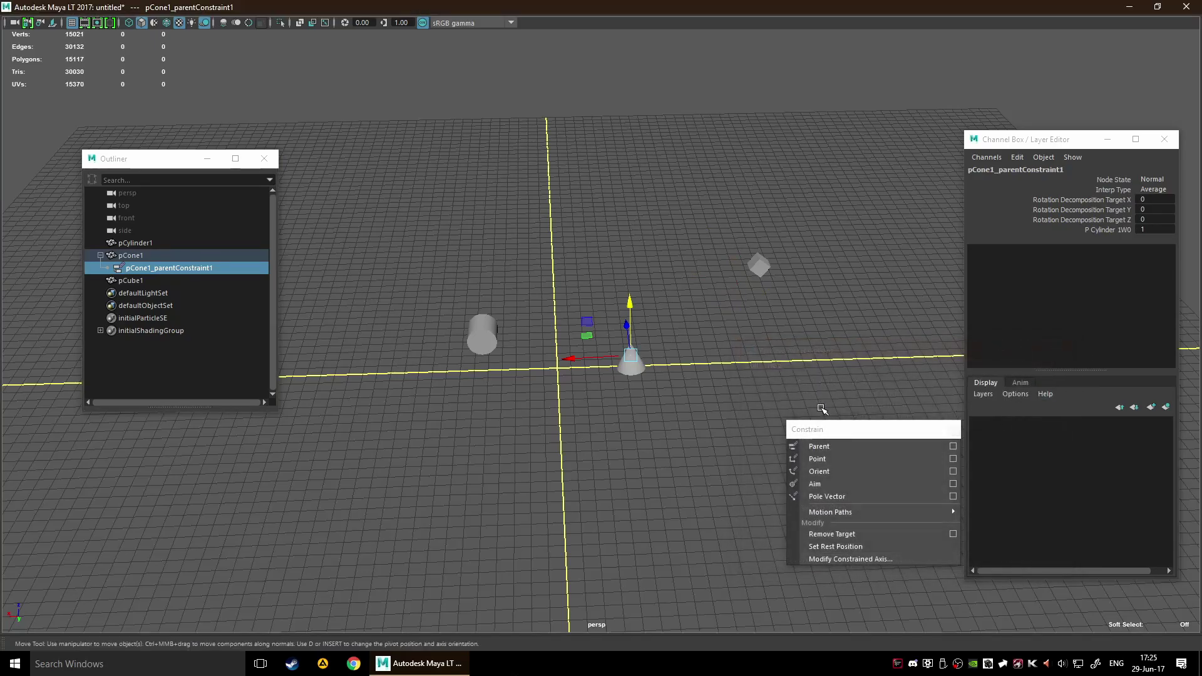
# Step: Delete the pCone1_parentConstraint1 node from under the cone
pyautogui.click(141, 270)
pyautogui.press('Down')
pyautogui.press('Down')
pyautogui.press('Down')
pyautogui.click(150, 269)
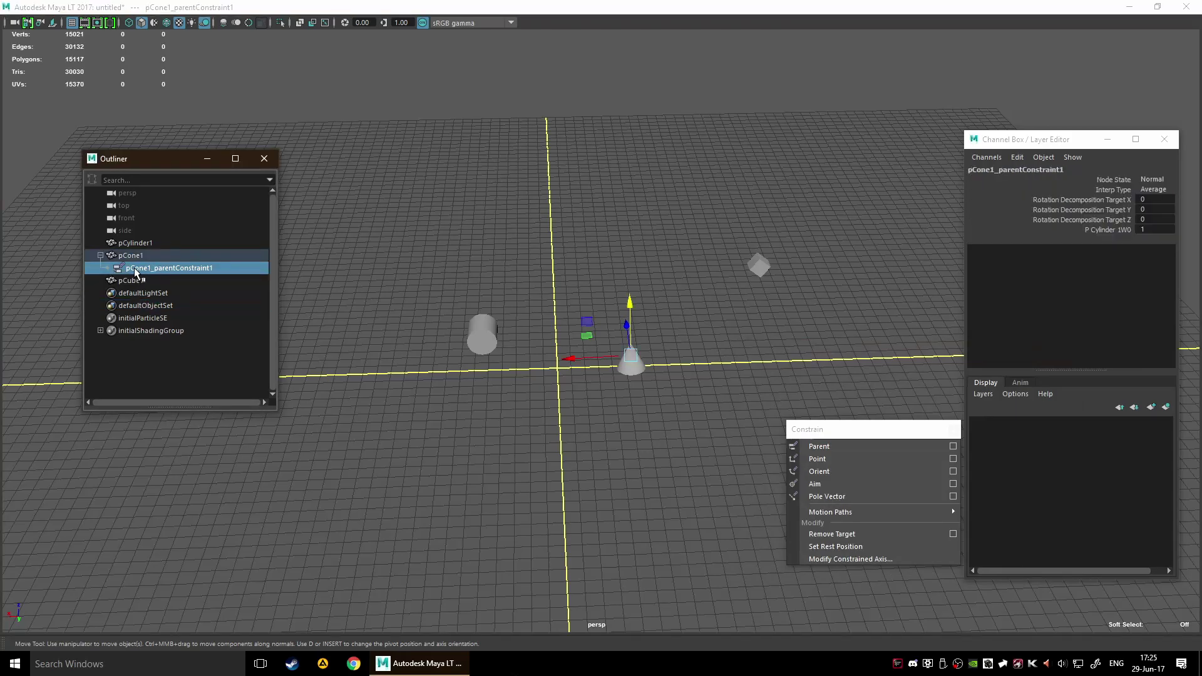
pyautogui.press('Delete')
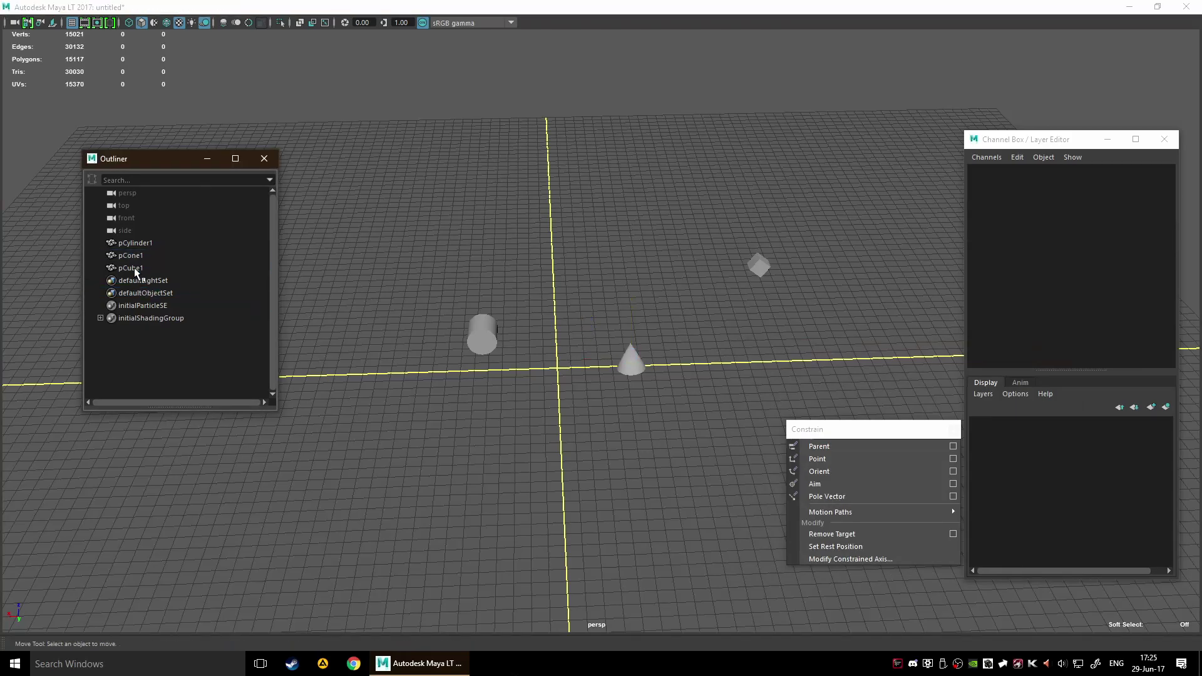
# Step: Set the unconstrained cone's Translate X to about -5
pyautogui.keyDown('alt'); pyautogui.moveTo(397, 391); pyautogui.dragTo(1038, 199); pyautogui.keyUp('alt')
pyautogui.click(596, 387)
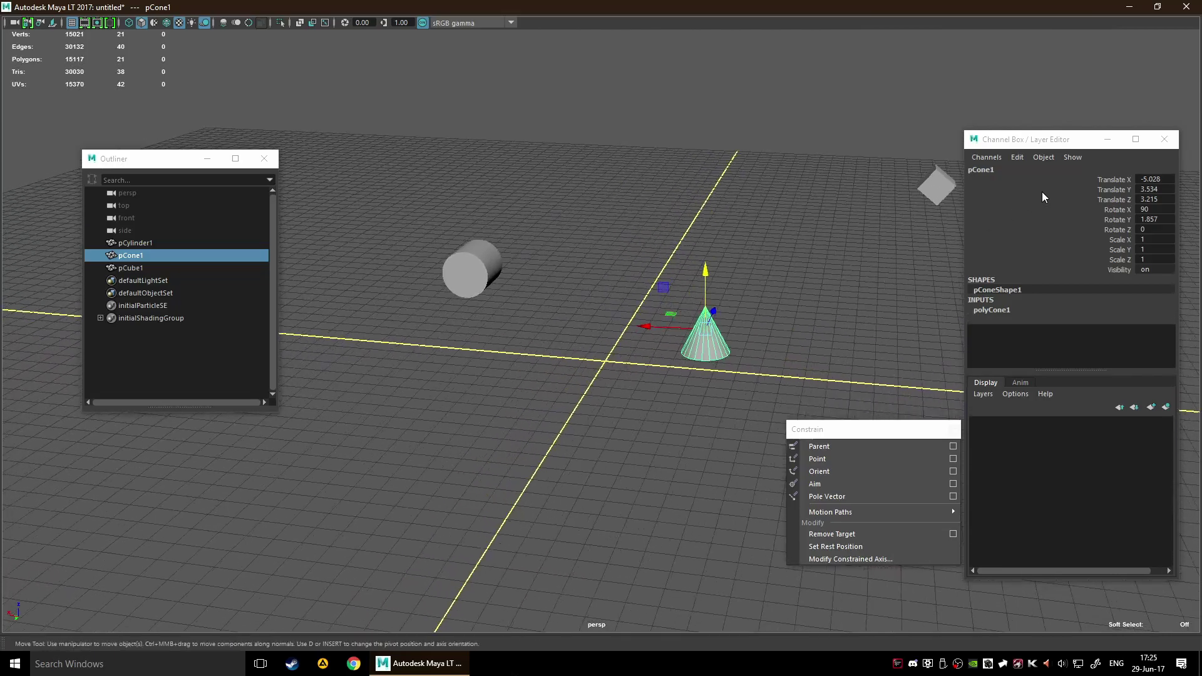
pyautogui.click(1156, 179)
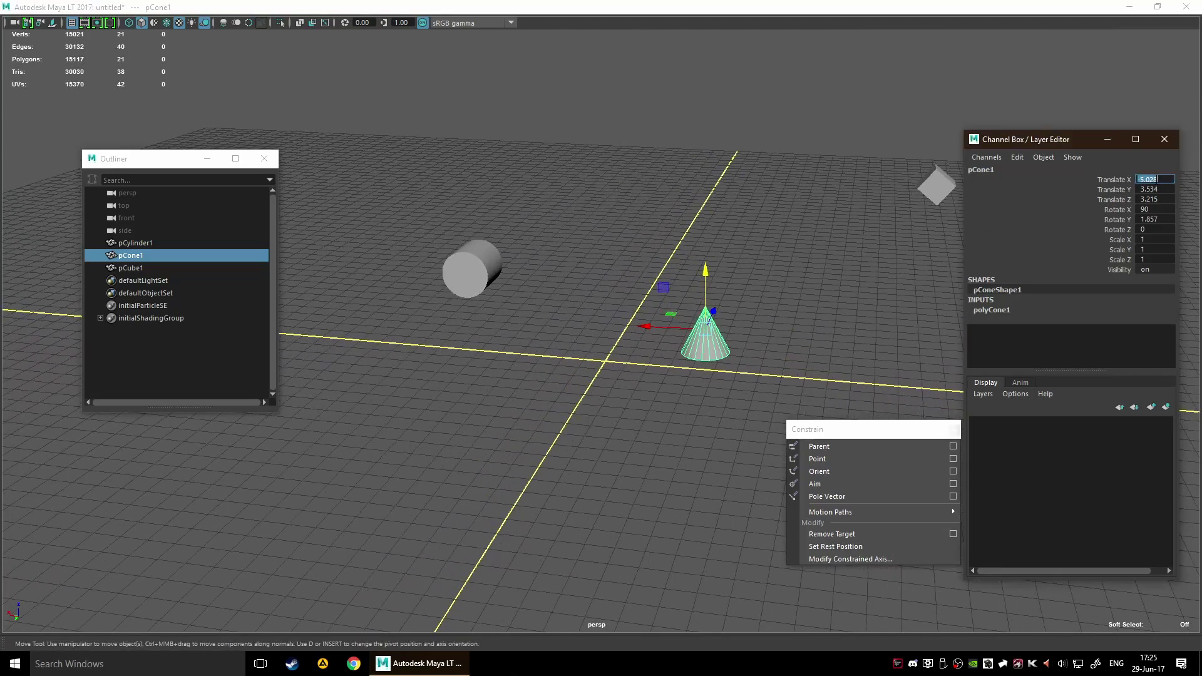
pyautogui.write('-5')
pyautogui.click(788, 308)
pyautogui.click(715, 327)
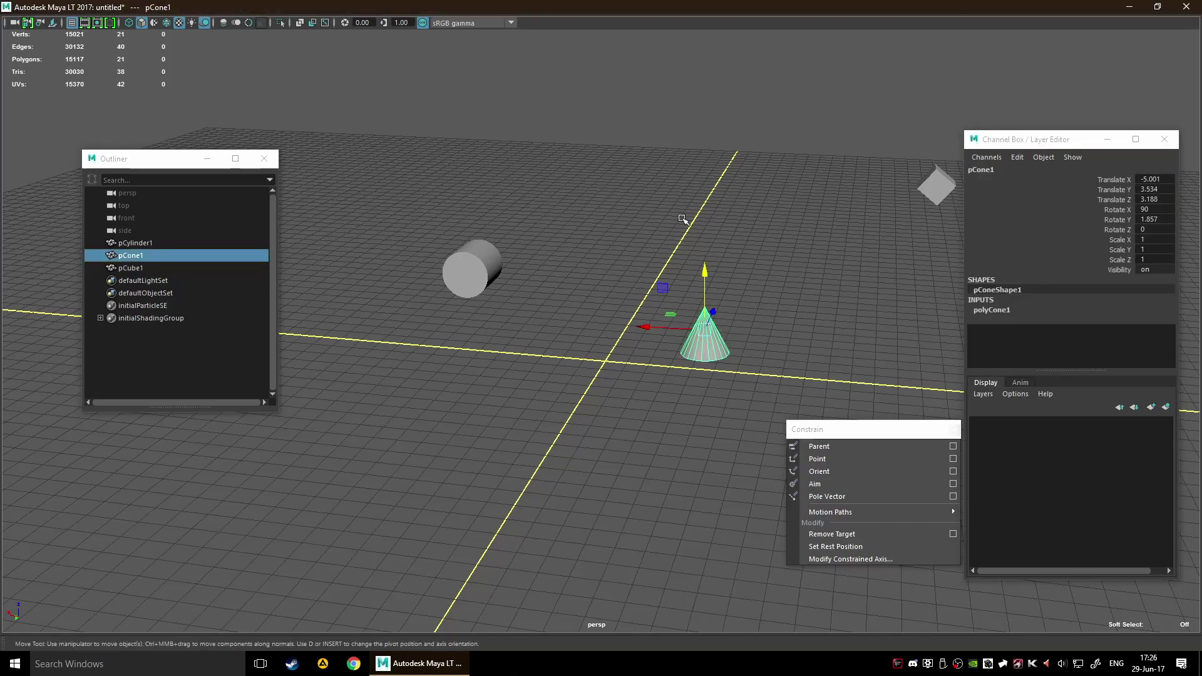
# Step: Parent the cone to the cylinder, and undo a trial move of the cone along X
pyautogui.keyDown('shift'); pyautogui.click(473, 278); pyautogui.keyUp('shift')
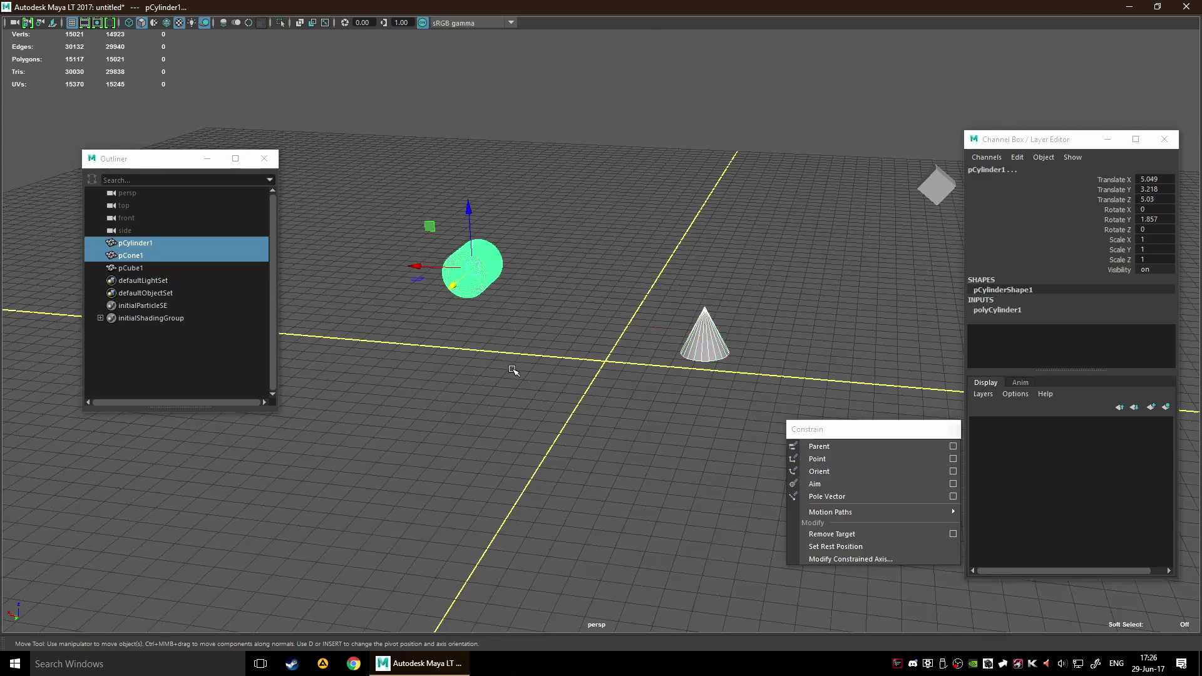
pyautogui.press('p')
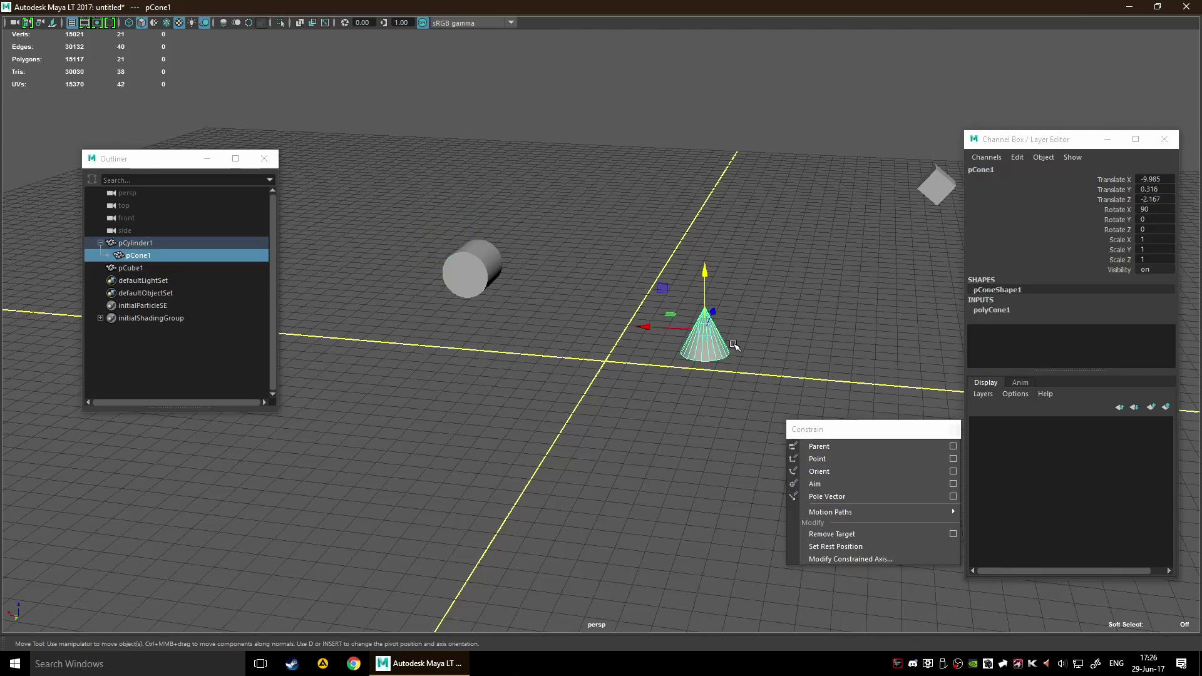
pyautogui.click(713, 351)
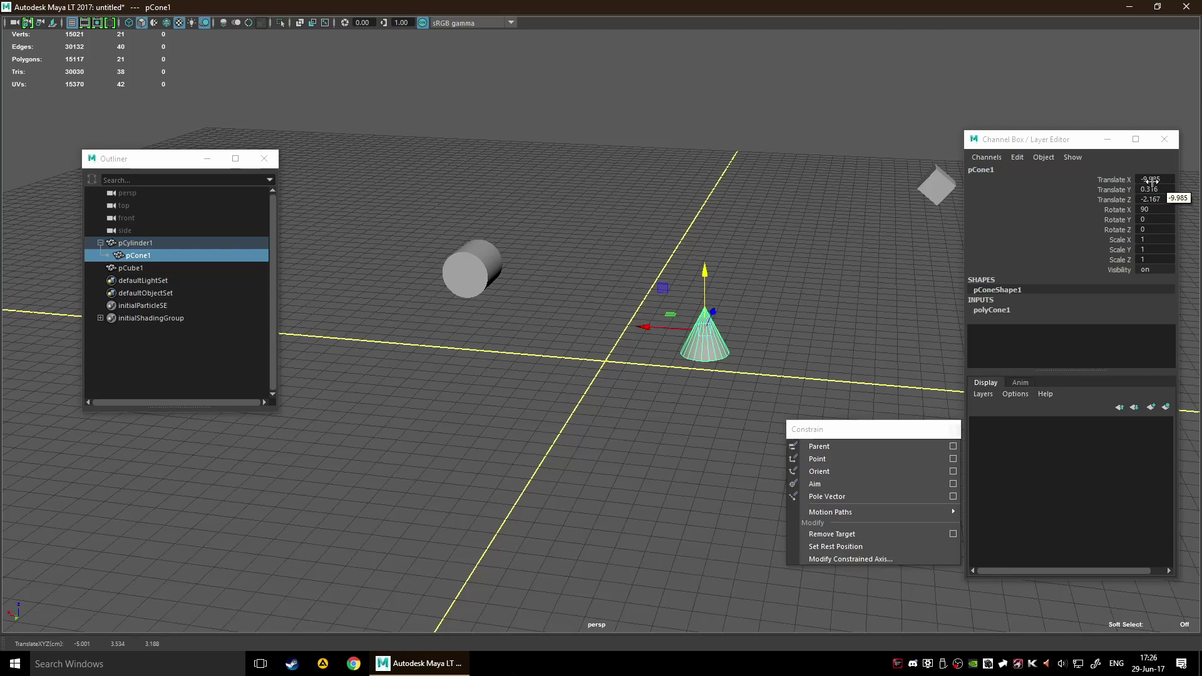
pyautogui.moveTo(649, 327); pyautogui.dragTo(604, 343)
pyautogui.hotkey('ctrl', 'z')
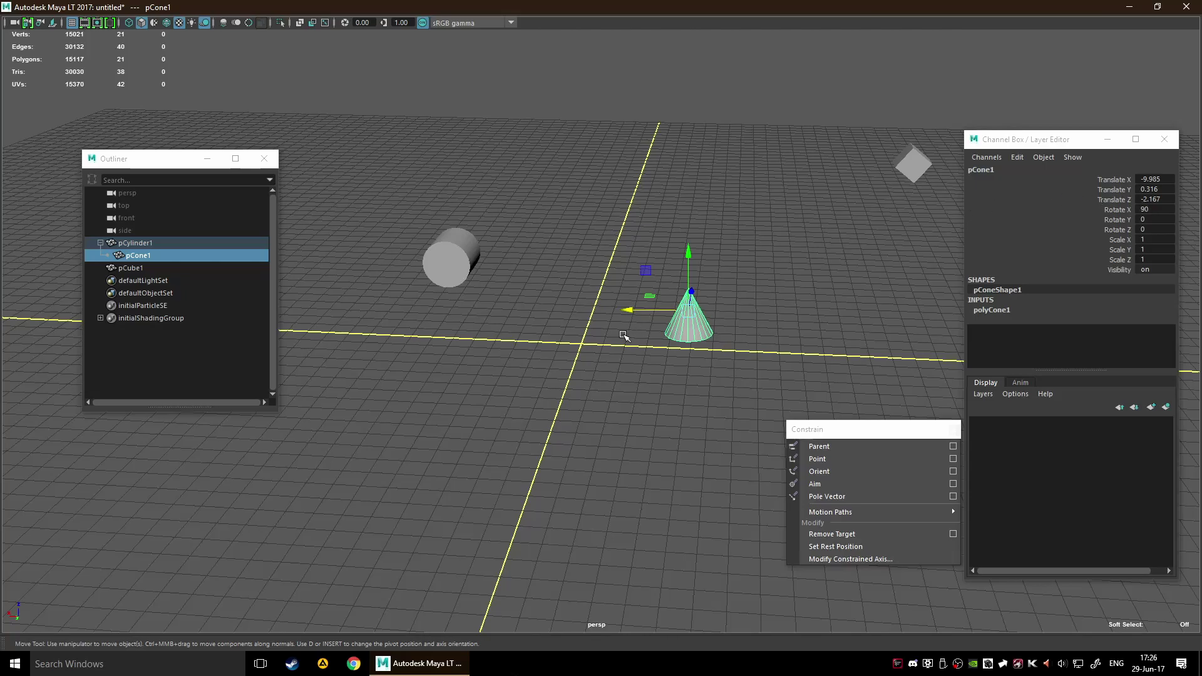
# Step: Examine the cylinder's transform values and its pivot as the origin of the parented cone
pyautogui.click(452, 264)
pyautogui.click(599, 291)
pyautogui.moveTo(607, 194); pyautogui.dragTo(755, 393)
pyautogui.moveTo(600, 218); pyautogui.dragTo(756, 427)
pyautogui.click(472, 273)
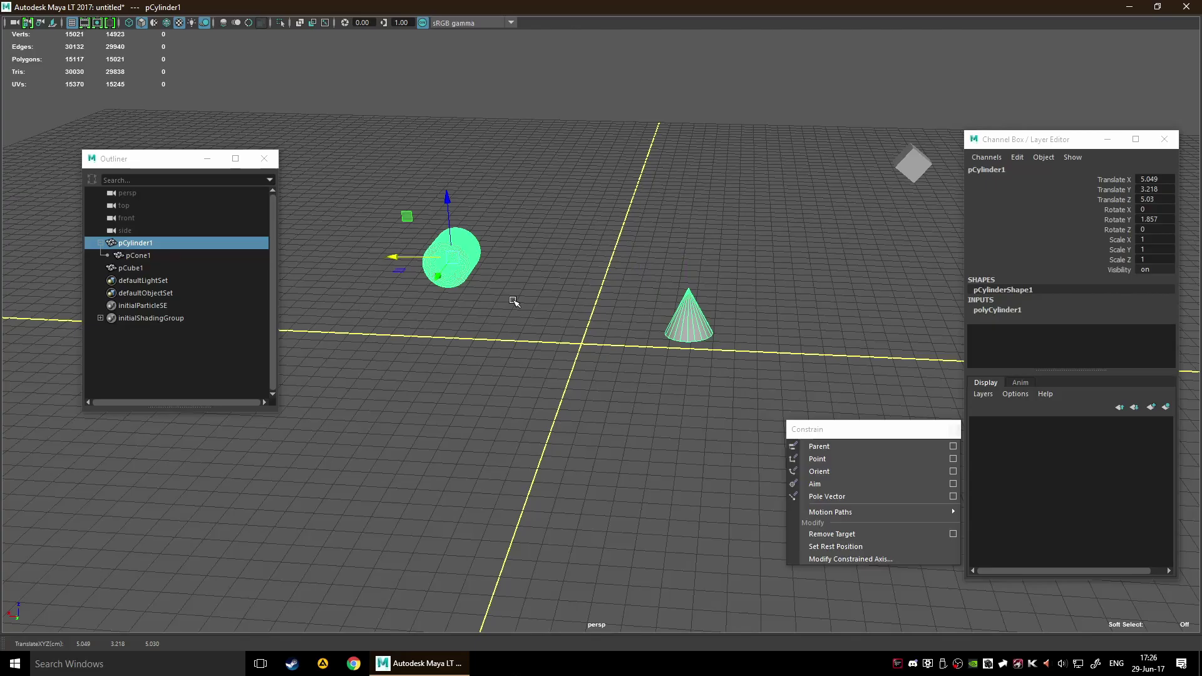
pyautogui.press('f')
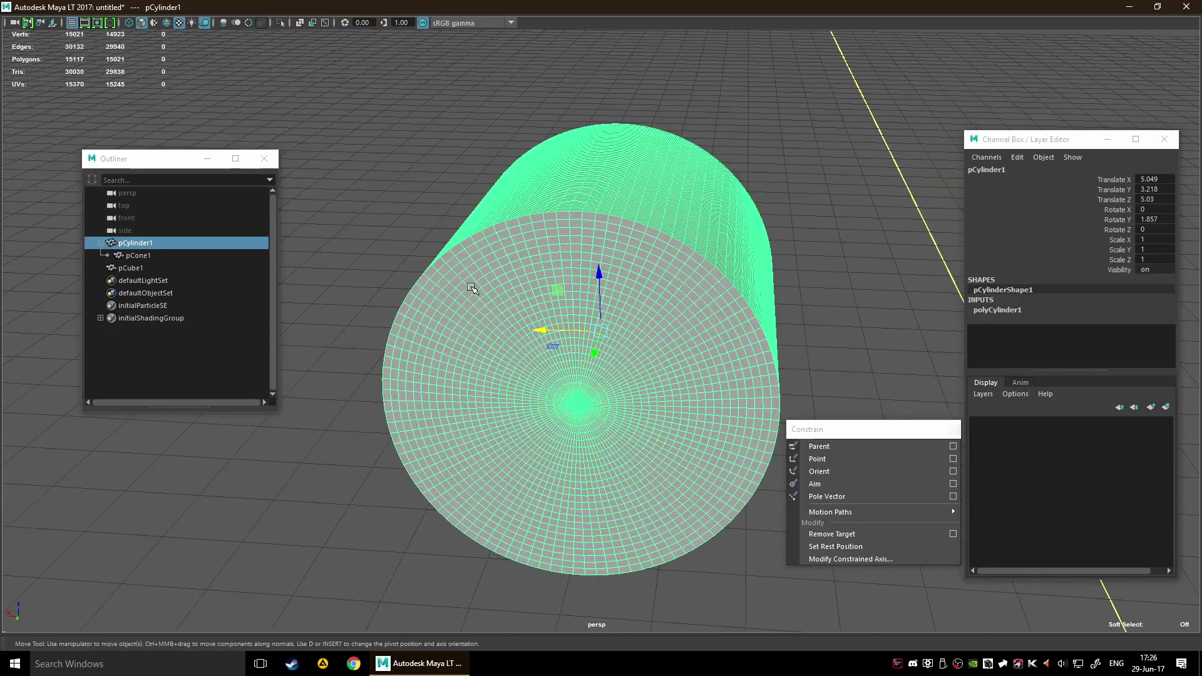
pyautogui.keyDown('alt'); pyautogui.moveTo(700, 332); pyautogui.dragTo(771, 354); pyautogui.keyUp('alt')
pyautogui.scroll(-2, 645, 356)
pyautogui.scroll(-5, 617, 386)
pyautogui.scroll(-3, 772, 355)
pyautogui.keyDown('alt'); pyautogui.moveTo(772, 355); pyautogui.dragTo(572, 276, button='middle'); pyautogui.keyUp('alt')
pyautogui.scroll(-4, 572, 276)
# Step: Set the parented cone's Translate X, Y and Z to 0 so it sits at the cylinder's pivot
pyautogui.click(737, 355)
pyautogui.moveTo(1152, 179); pyautogui.dragTo(1153, 199)
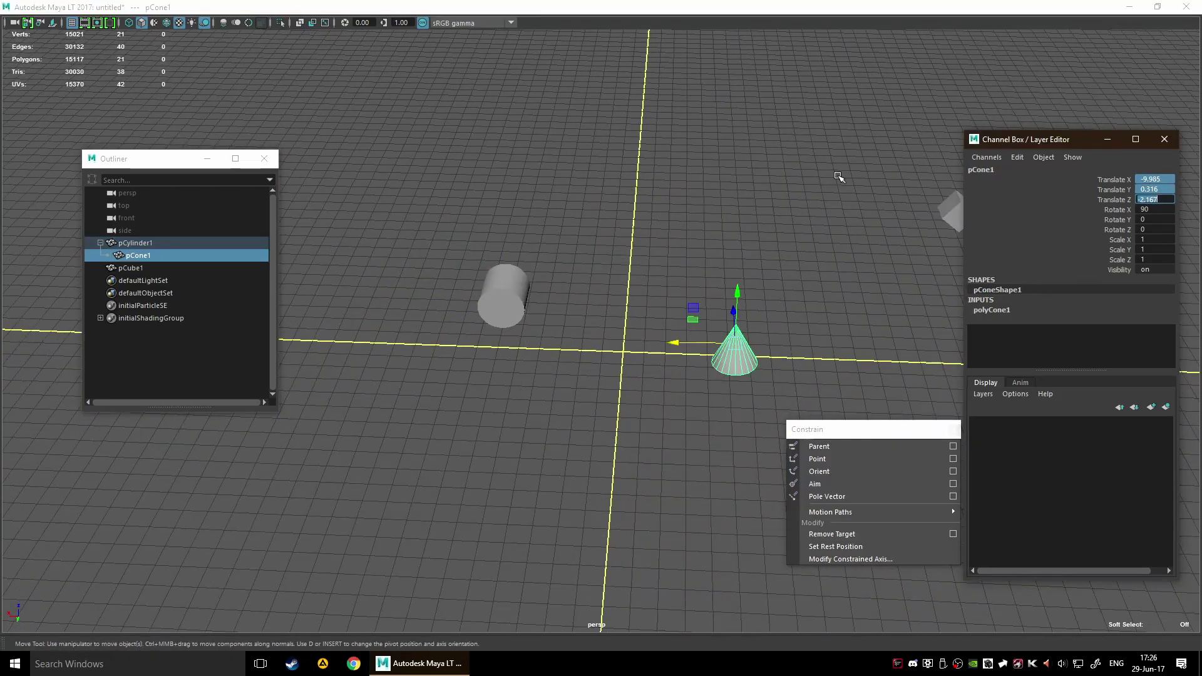
pyautogui.write('0')
pyautogui.press('Return')
pyautogui.keyDown('alt'); pyautogui.moveTo(656, 205); pyautogui.dragTo(505, 167); pyautogui.keyUp('alt')
pyautogui.scroll(5, 629, 257)
pyautogui.moveTo(629, 257)
pyautogui.keyDown('alt'); pyautogui.mouseDown()
pyautogui.moveTo(606, 245)
pyautogui.moveTo(649, 261)
pyautogui.mouseUp(); pyautogui.keyUp('alt')
pyautogui.scroll(-4, 650, 260)
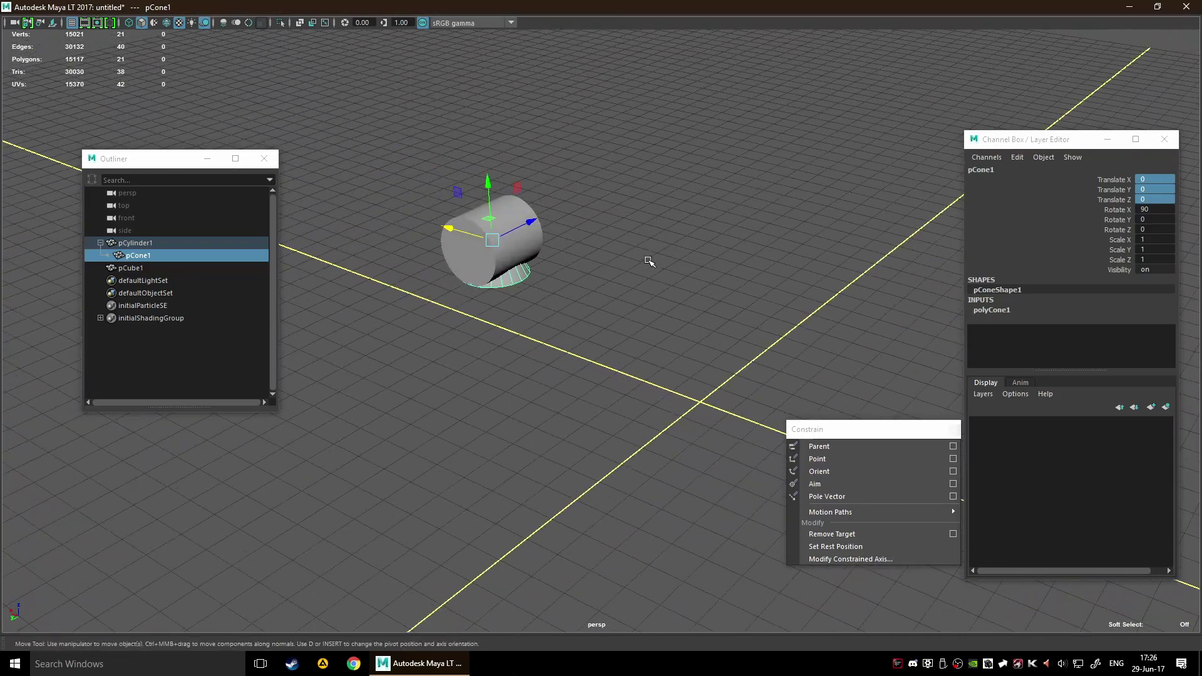
# Step: Unparent the cone from the cylinder, and set its Translate X, Y and Z to 0 at the world origin
pyautogui.click(179, 254)
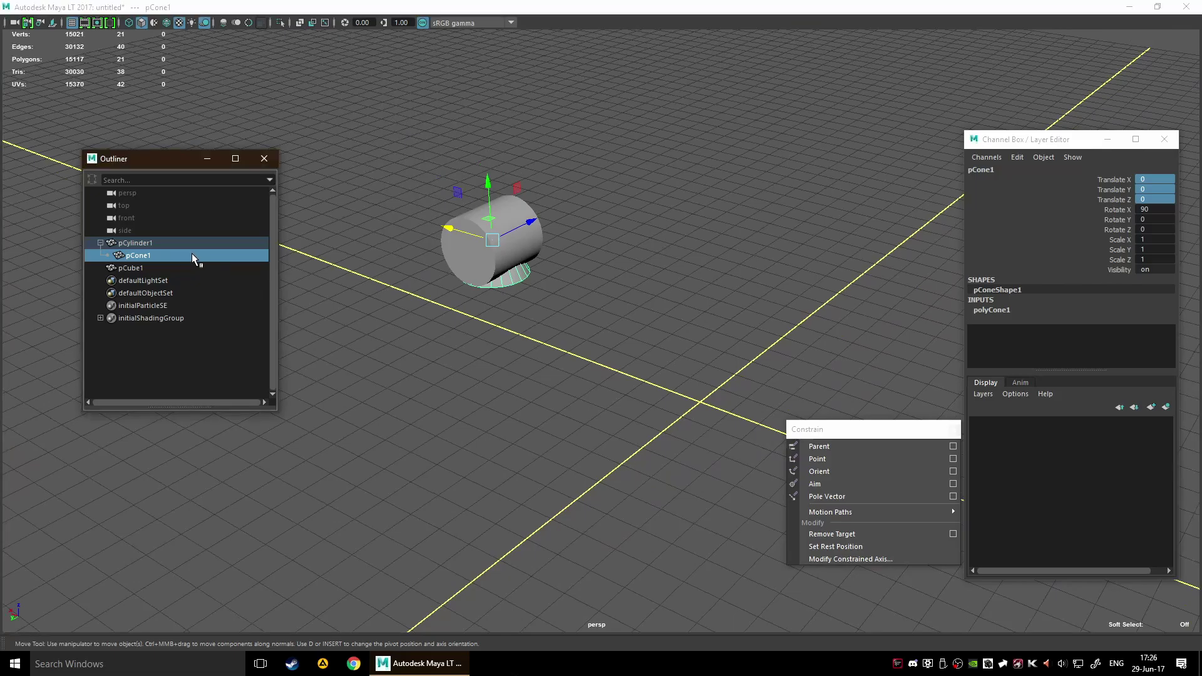
pyautogui.hotkey('shift', 'p')
pyautogui.keyDown('alt'); pyautogui.moveTo(927, 245); pyautogui.dragTo(808, 212); pyautogui.keyUp('alt')
pyautogui.doubleClick(1154, 179)
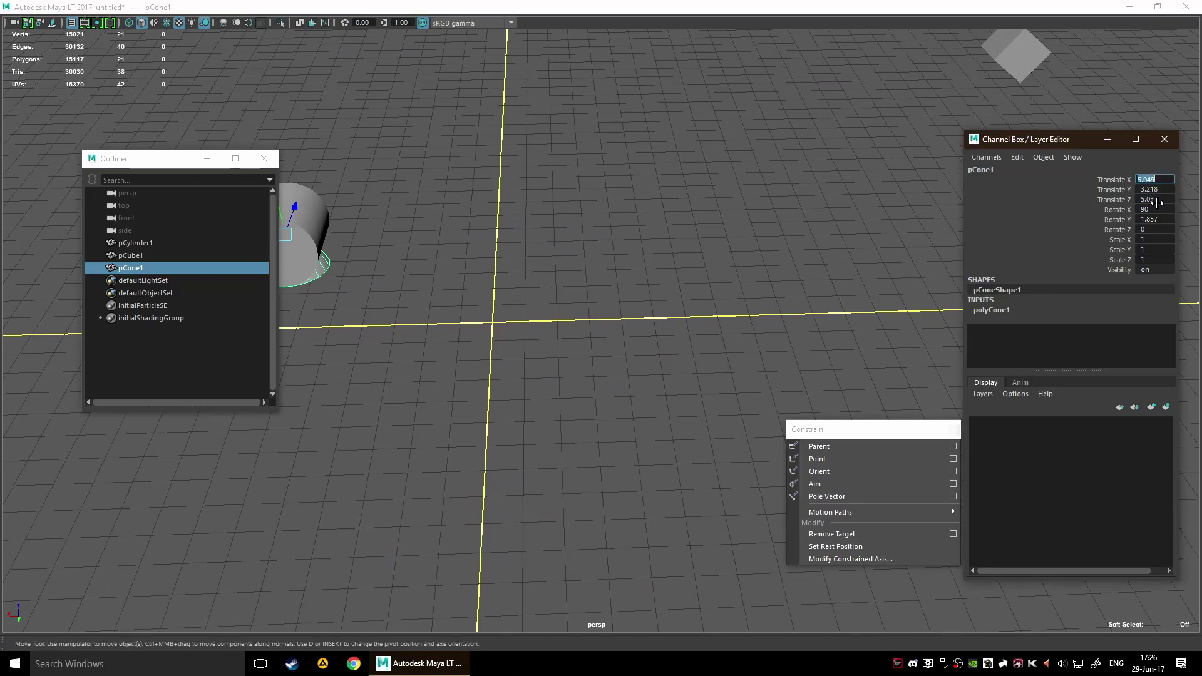
pyautogui.moveTo(1156, 196); pyautogui.dragTo(1154, 179)
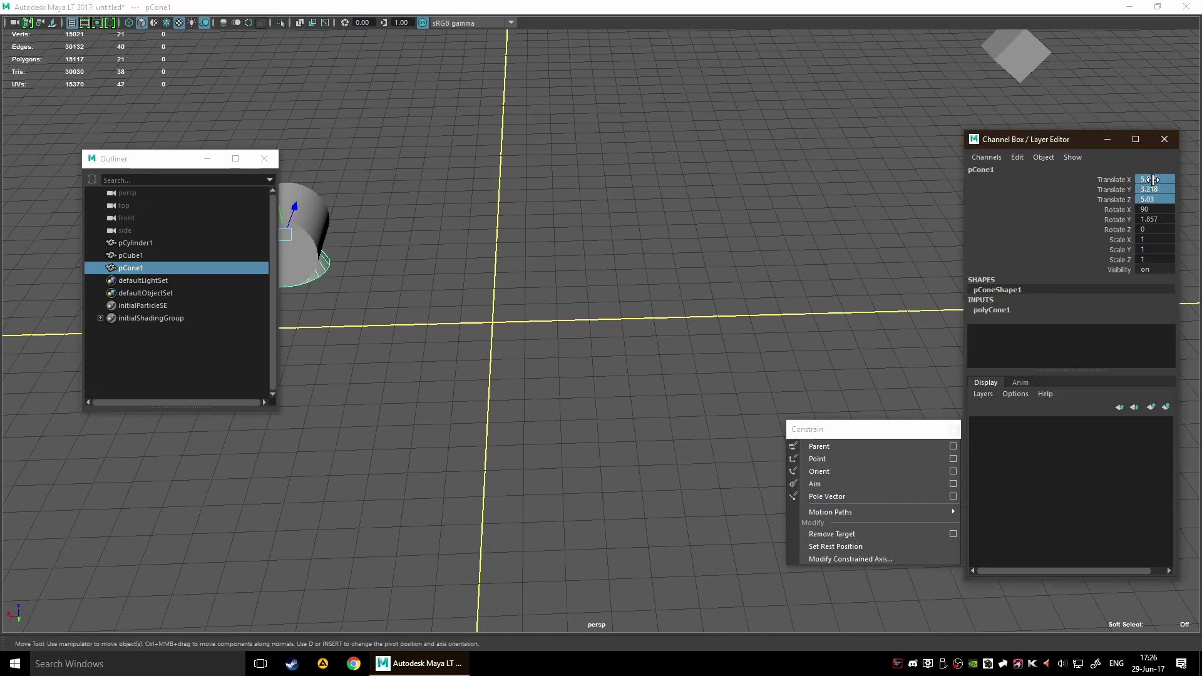
pyautogui.write('0')
pyautogui.press('Return')
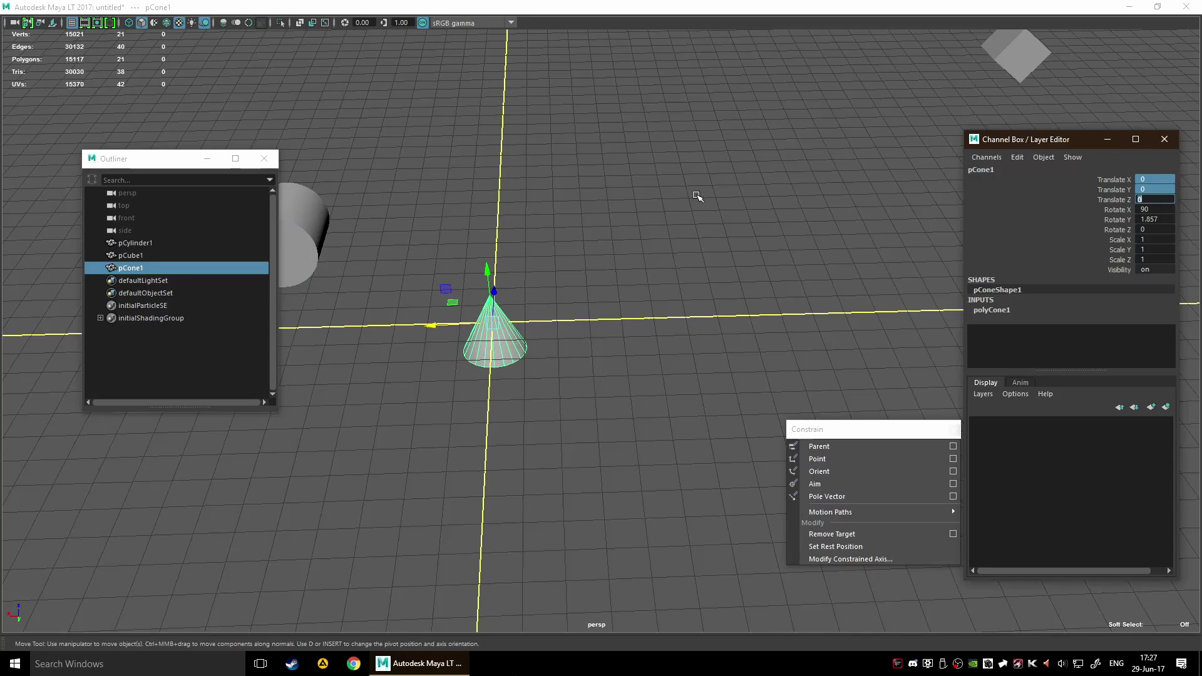
# Step: Move the unparented cone across the grid to about -4.437, 0, 2.316
pyautogui.moveTo(408, 288); pyautogui.dragTo(683, 289, button='middle')
pyautogui.keyDown('alt'); pyautogui.moveTo(682, 290); pyautogui.dragTo(761, 233); pyautogui.keyUp('alt')
pyautogui.moveTo(723, 290); pyautogui.dragTo(650, 254)
pyautogui.click(400, 217)
pyautogui.hotkey('ctrl', 'z')
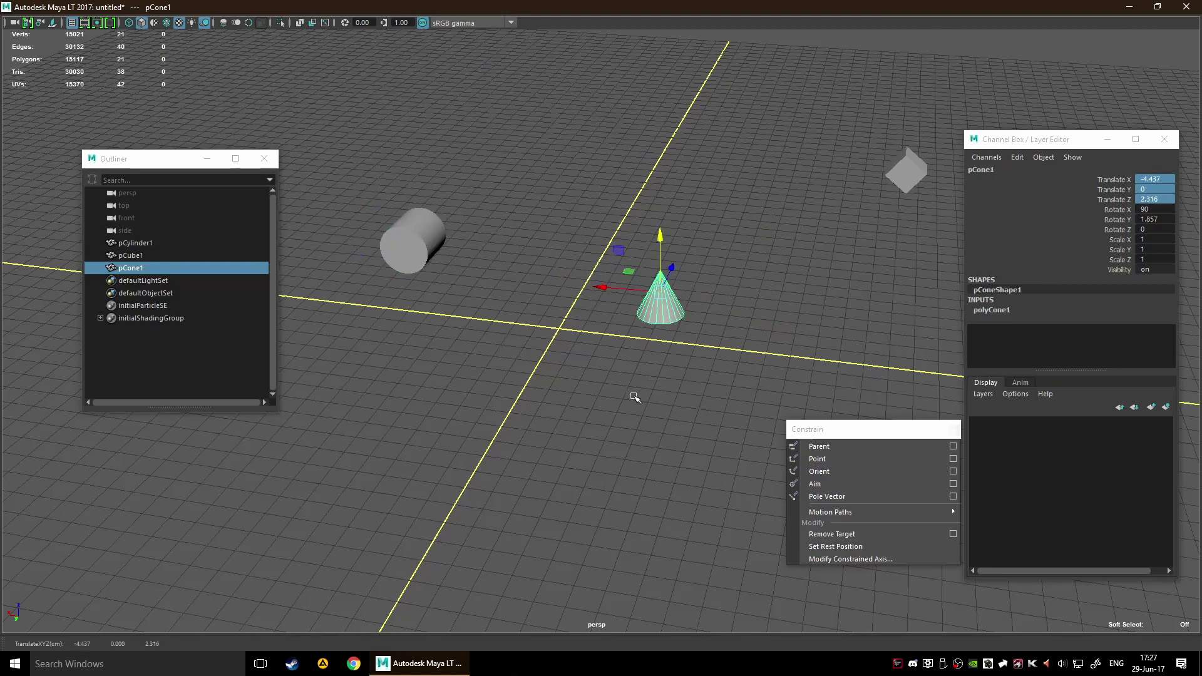
# Step: Apply a Parent constraint to the cone with the cylinder as its target, and reselect the cone
pyautogui.click(635, 396)
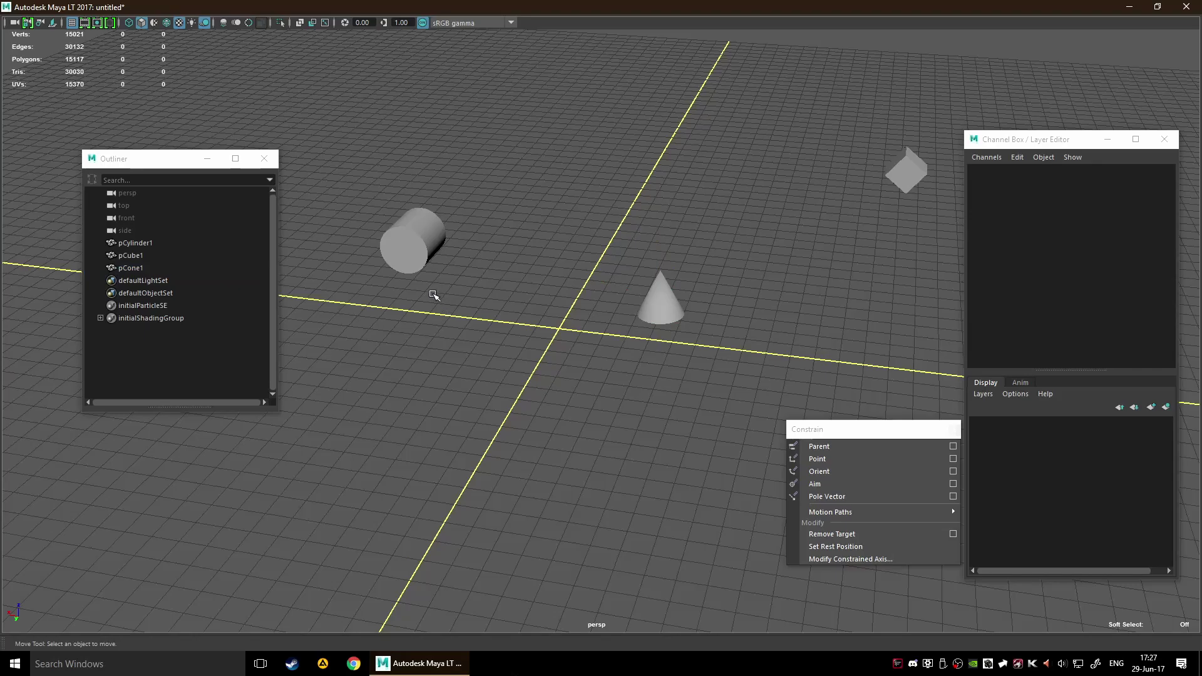
pyautogui.click(407, 249)
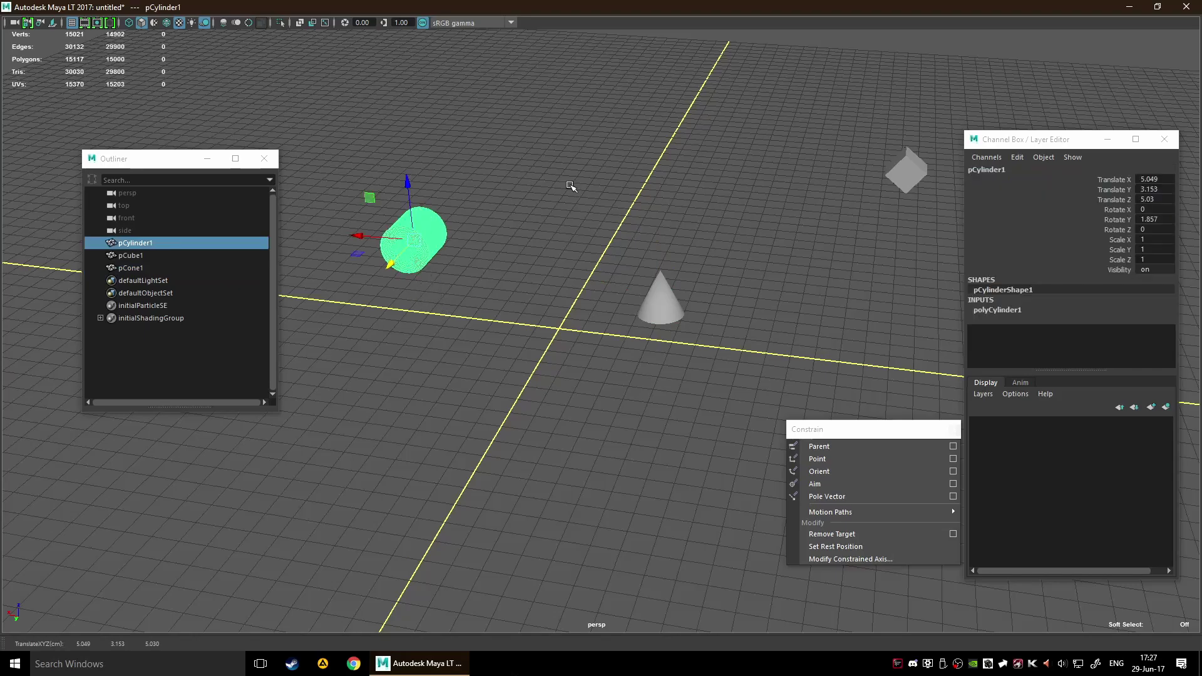
pyautogui.keyDown('shift'); pyautogui.click(644, 312); pyautogui.keyUp('shift')
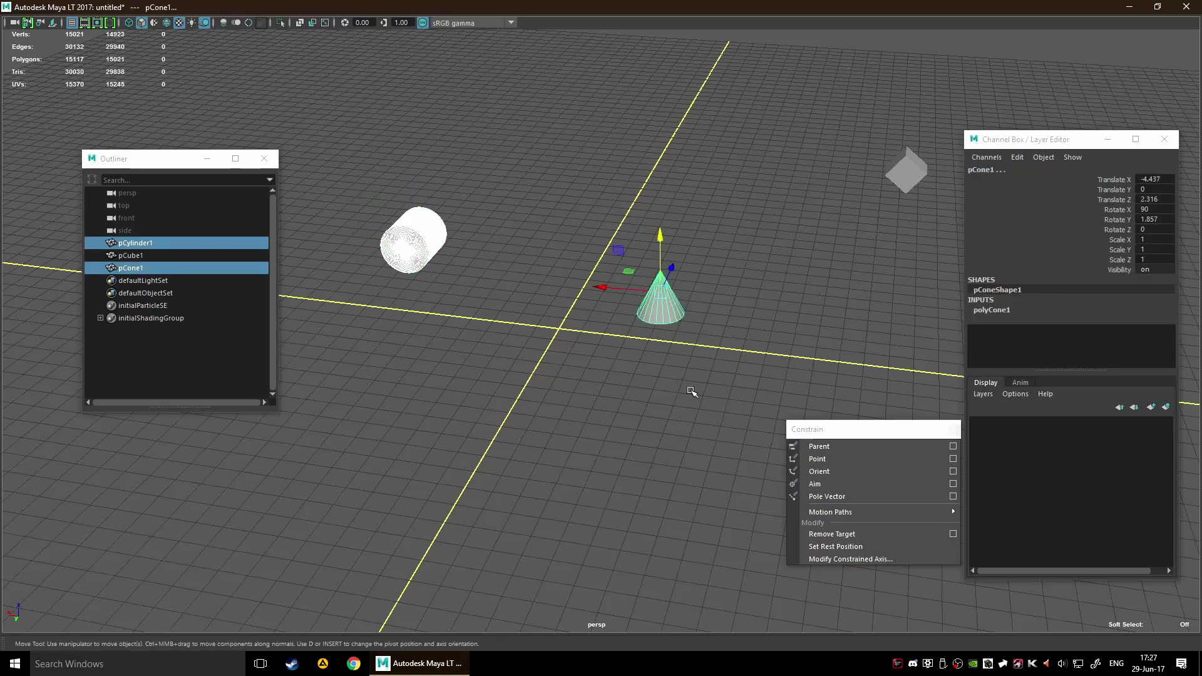
pyautogui.click(832, 447)
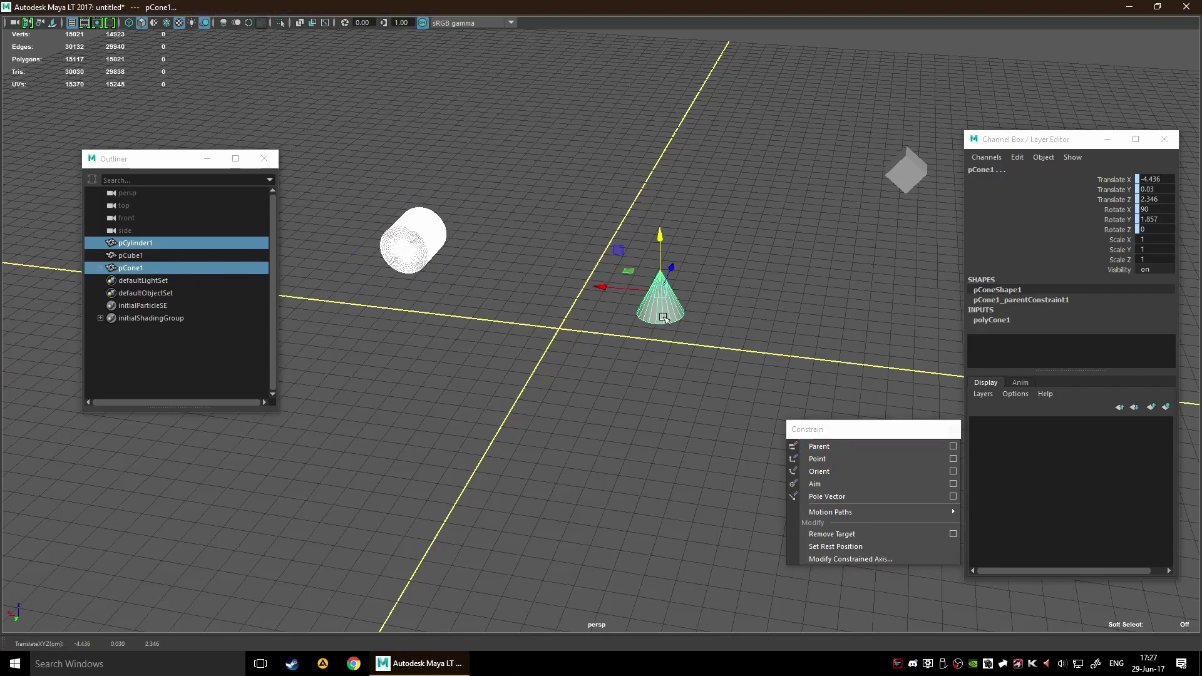
pyautogui.click(639, 383)
pyautogui.click(661, 301)
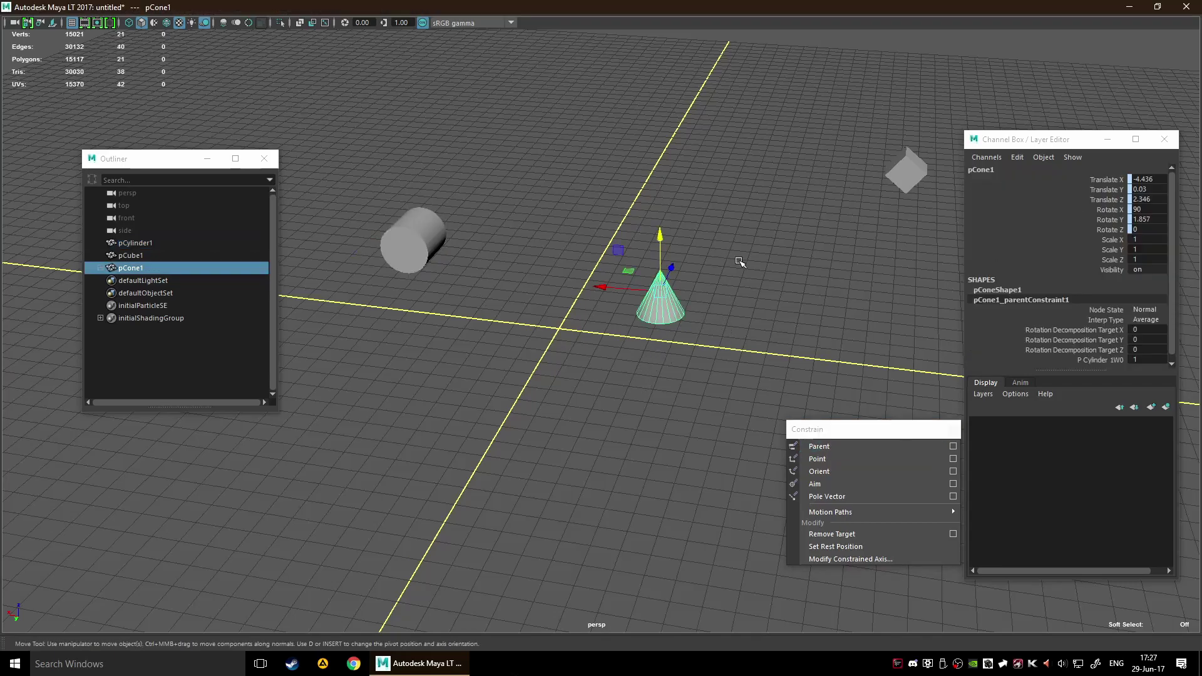
# Step: Set the constrained cone's Translate X, Y and Z to 0
pyautogui.moveTo(1149, 179); pyautogui.dragTo(1148, 199)
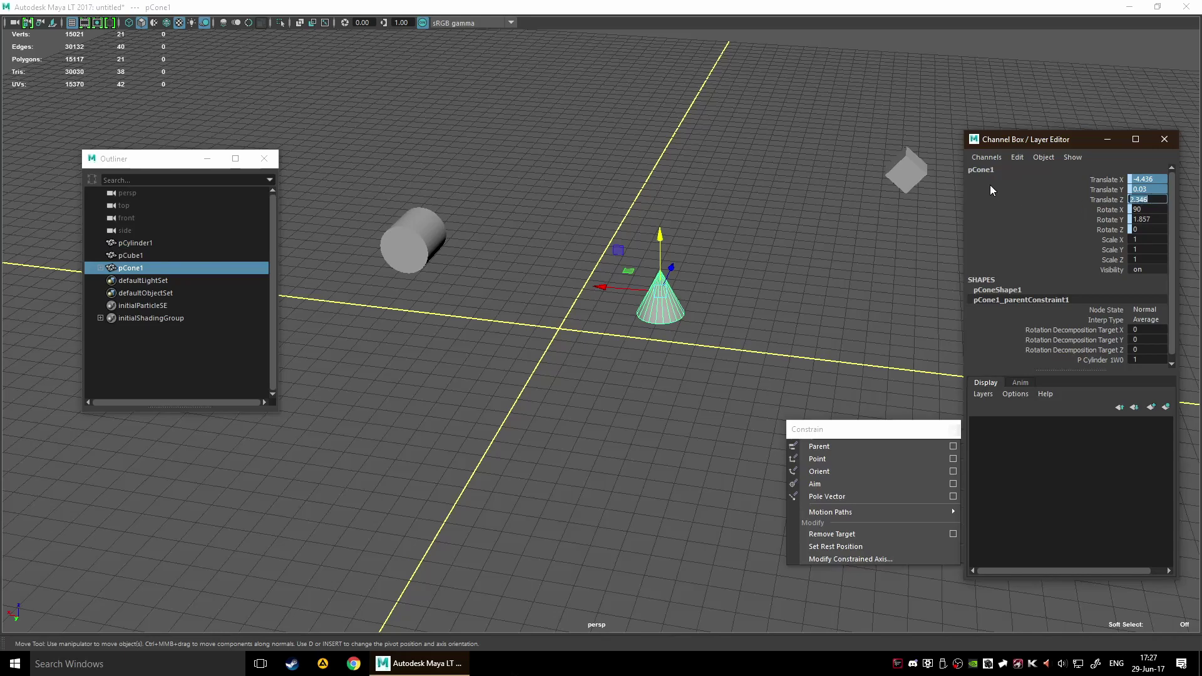
pyautogui.write('0')
pyautogui.press('Return')
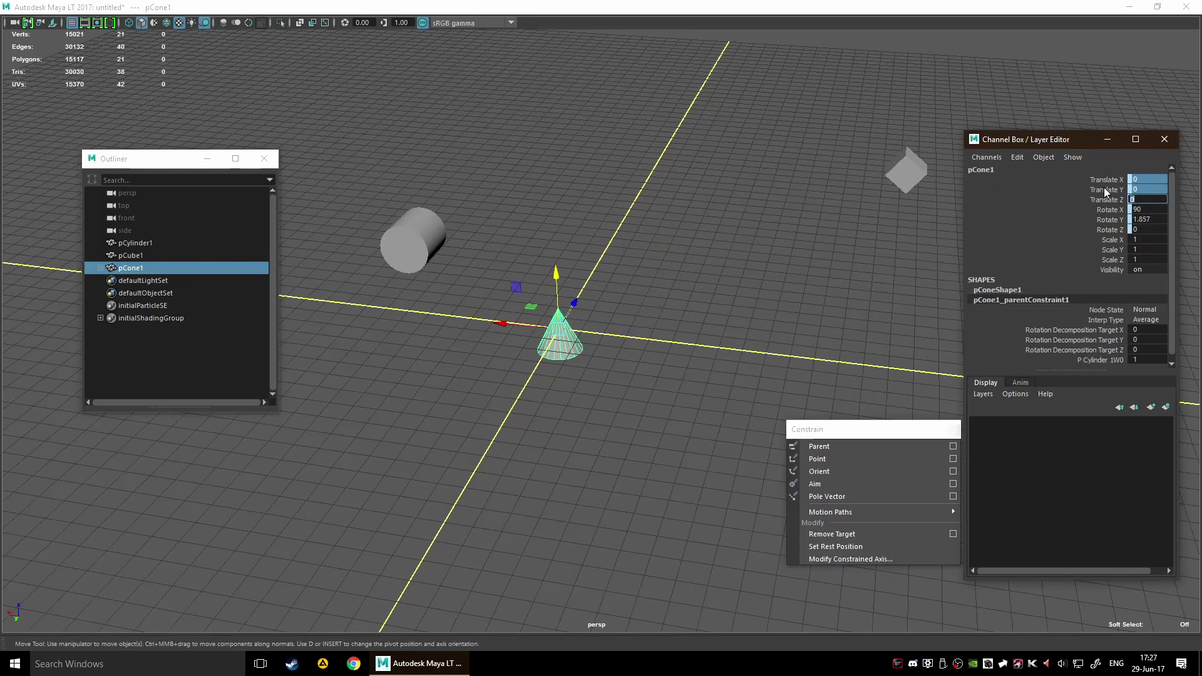
pyautogui.keyDown('alt'); pyautogui.moveTo(726, 271); pyautogui.dragTo(564, 285); pyautogui.keyUp('alt')
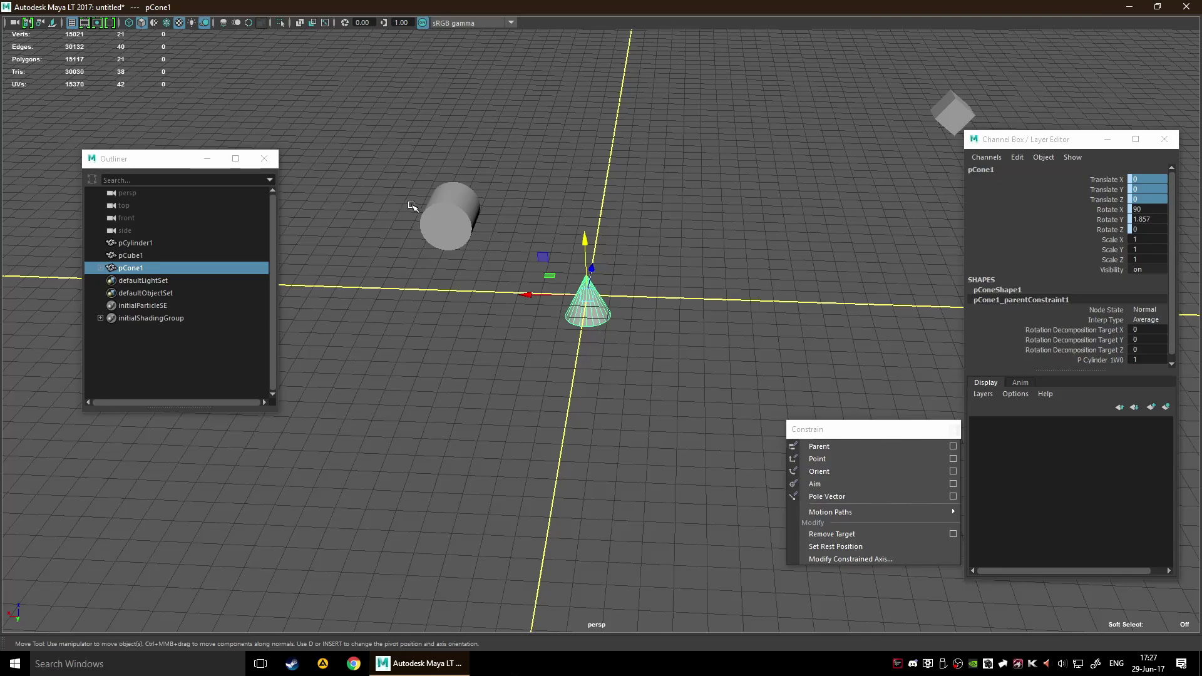
# Step: Move the cylinder to about 5.103, 3.183, 6.691, and examine how the constrained cone's position responds
pyautogui.click(441, 216)
pyautogui.moveTo(451, 174); pyautogui.dragTo(448, 140)
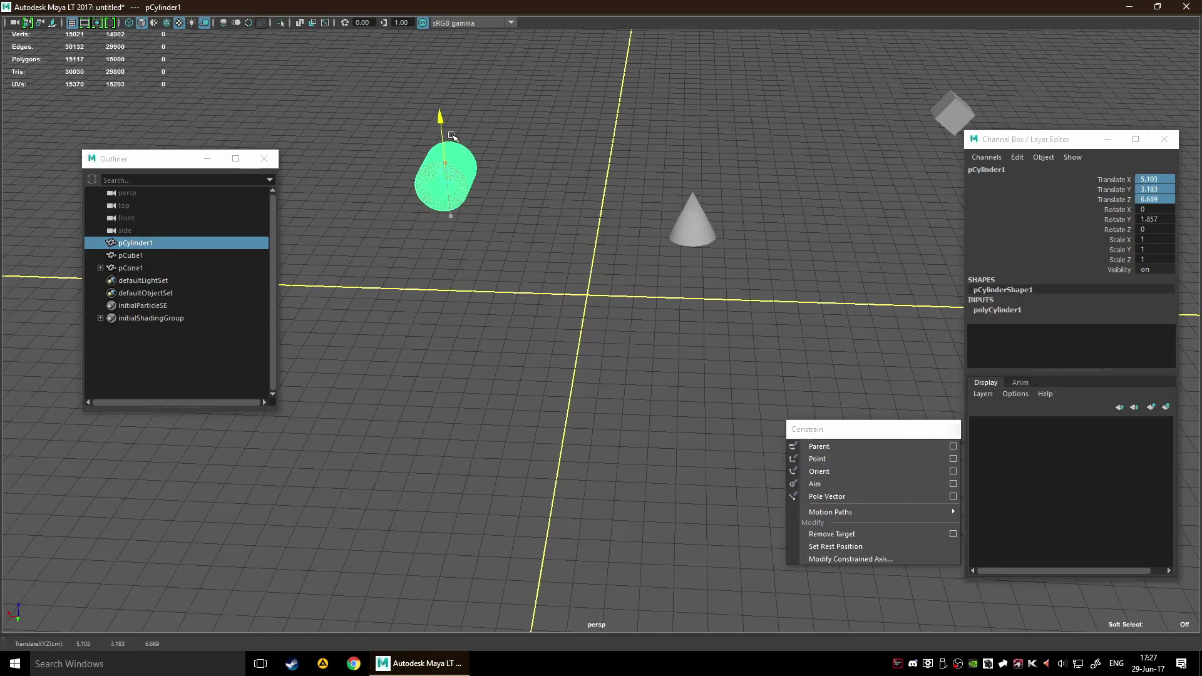
pyautogui.keyDown('alt'); pyautogui.moveTo(703, 322); pyautogui.dragTo(694, 238); pyautogui.keyUp('alt')
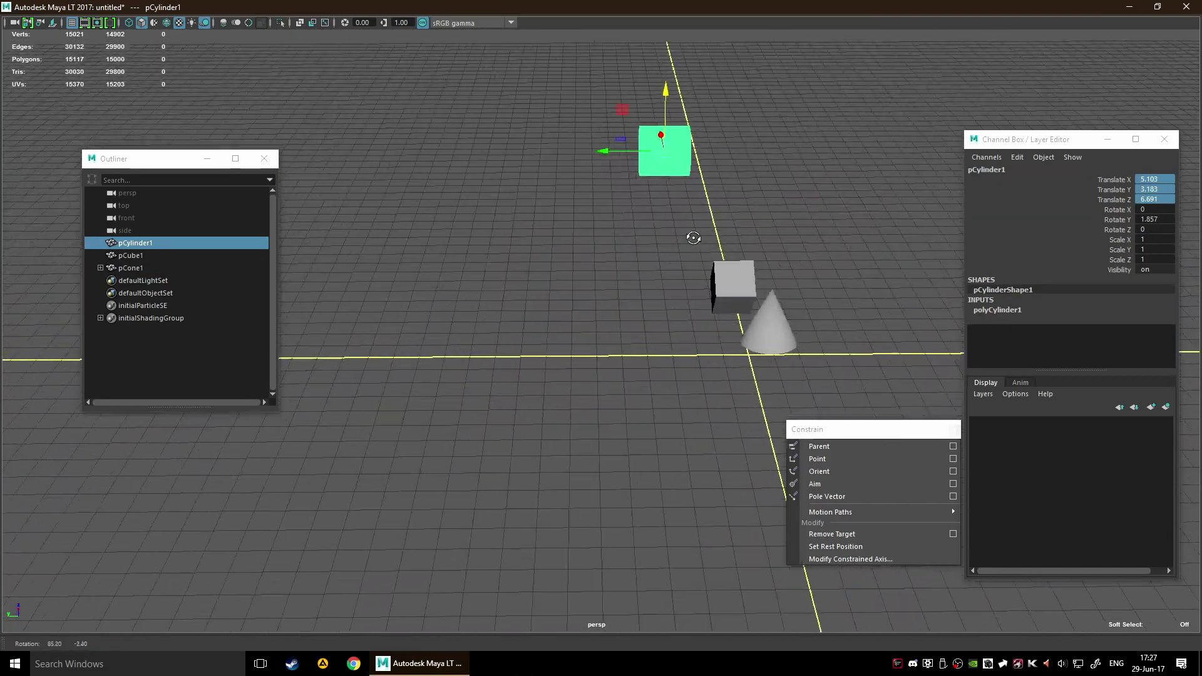
pyautogui.click(786, 335)
pyautogui.keyDown('alt'); pyautogui.moveTo(651, 290); pyautogui.dragTo(699, 375); pyautogui.keyUp('alt')
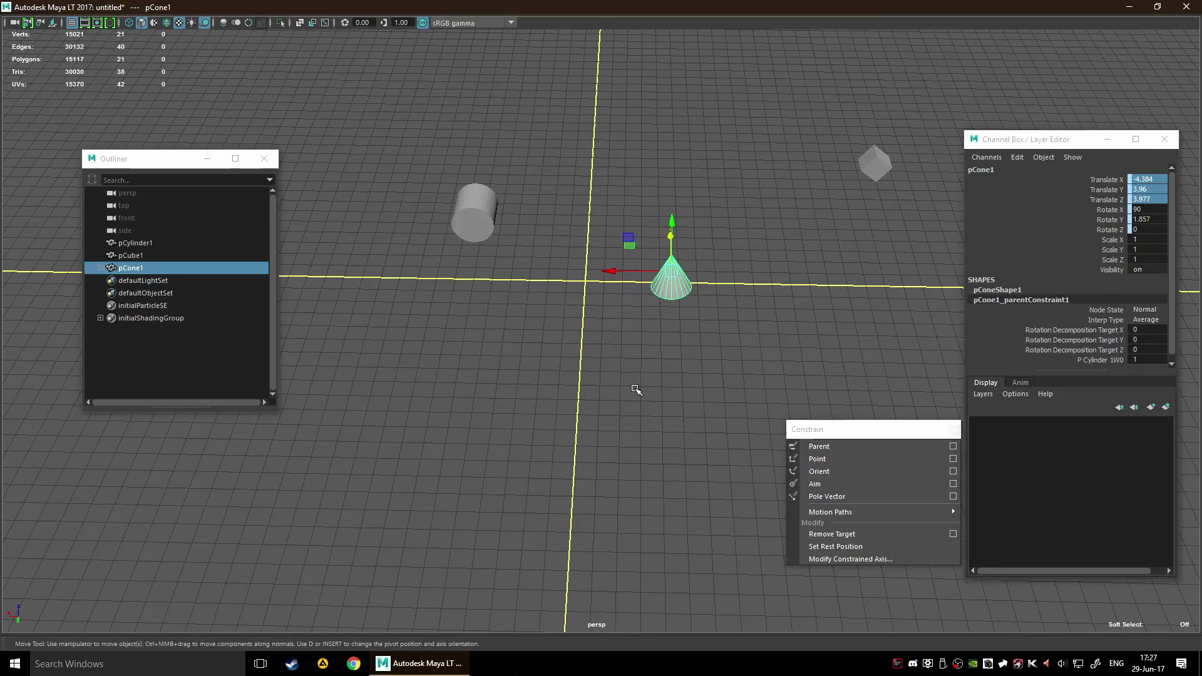
# Step: Parent the cone under the cube in the Outliner, keeping its Parent constraint to the cylinder
pyautogui.click(468, 249)
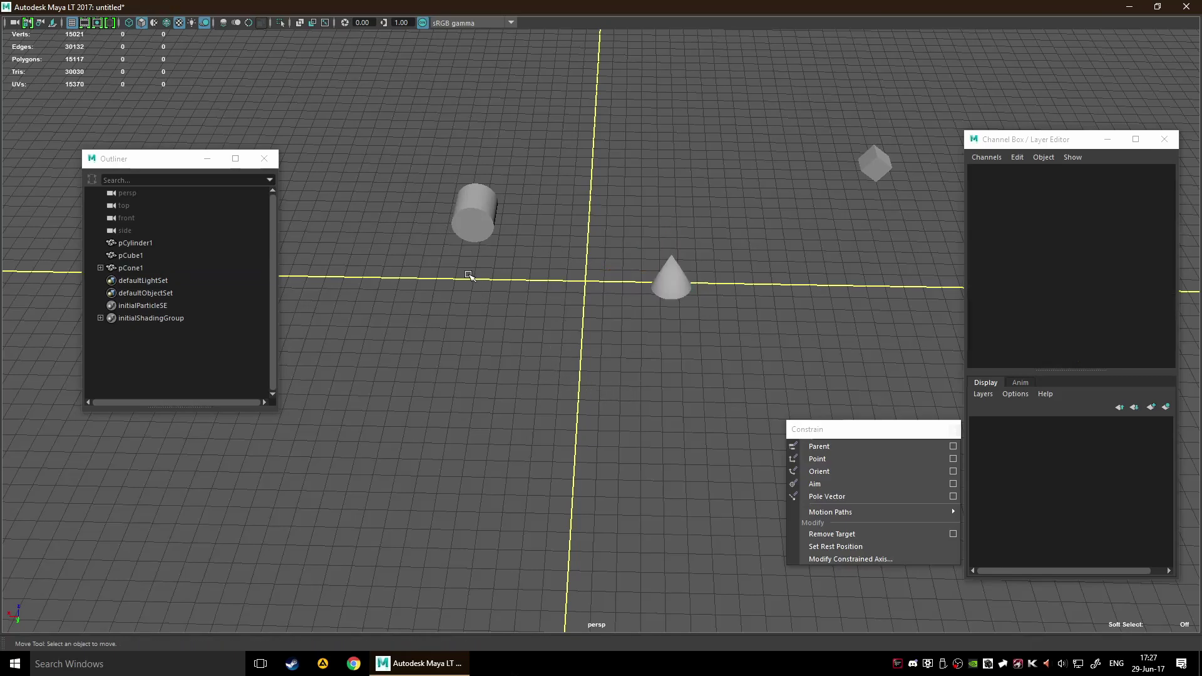
pyautogui.click(100, 268)
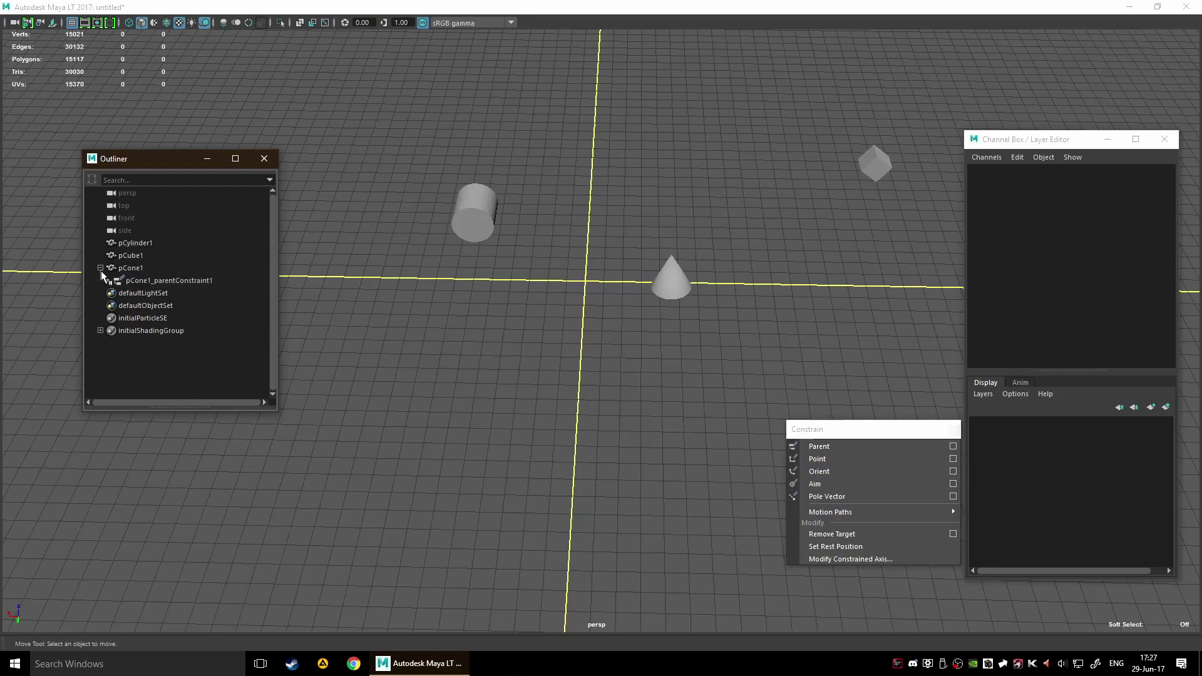
pyautogui.click(139, 269)
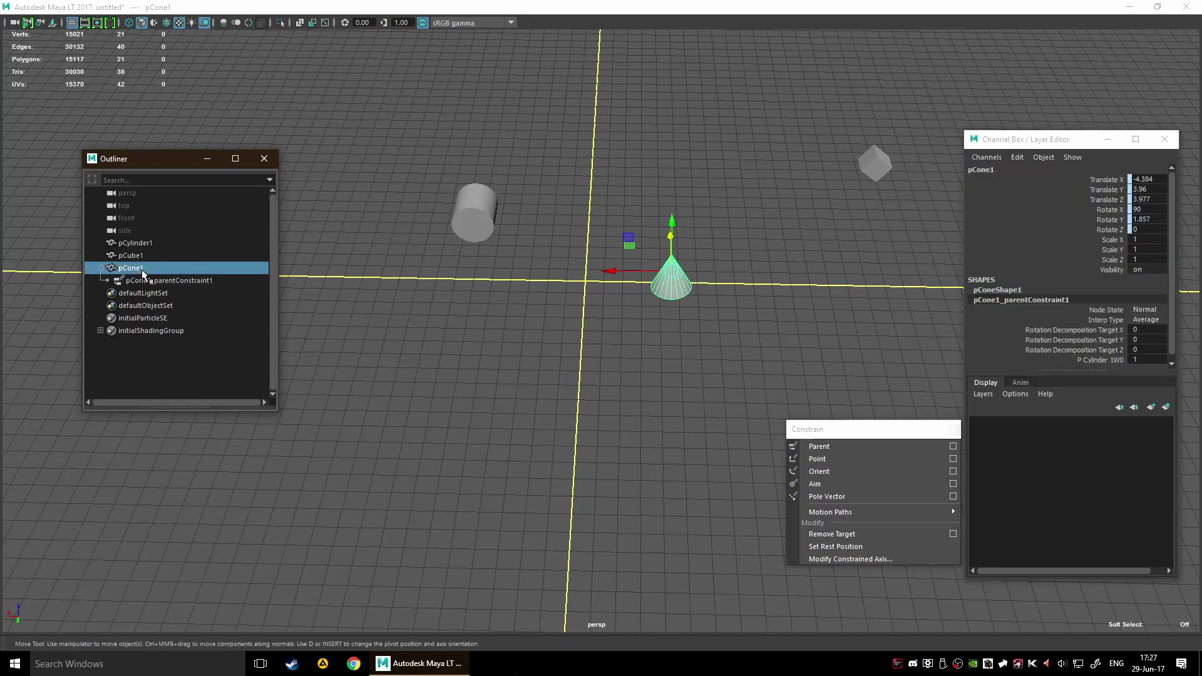
pyautogui.click(141, 268)
pyautogui.moveTo(142, 268); pyautogui.dragTo(137, 246)
pyautogui.click(450, 286)
pyautogui.keyDown('alt'); pyautogui.moveTo(451, 287); pyautogui.dragTo(689, 320); pyautogui.keyUp('alt')
# Step: Rotate the cube to about 16.589 on Rotate Y to test its effect on the cone
pyautogui.click(784, 218)
pyautogui.press('e')
pyautogui.moveTo(753, 182); pyautogui.dragTo(848, 260)
pyautogui.hotkey('ctrl', 'z')
pyautogui.moveTo(766, 142); pyautogui.dragTo(605, 169)
pyautogui.moveTo(751, 188); pyautogui.dragTo(680, 272)
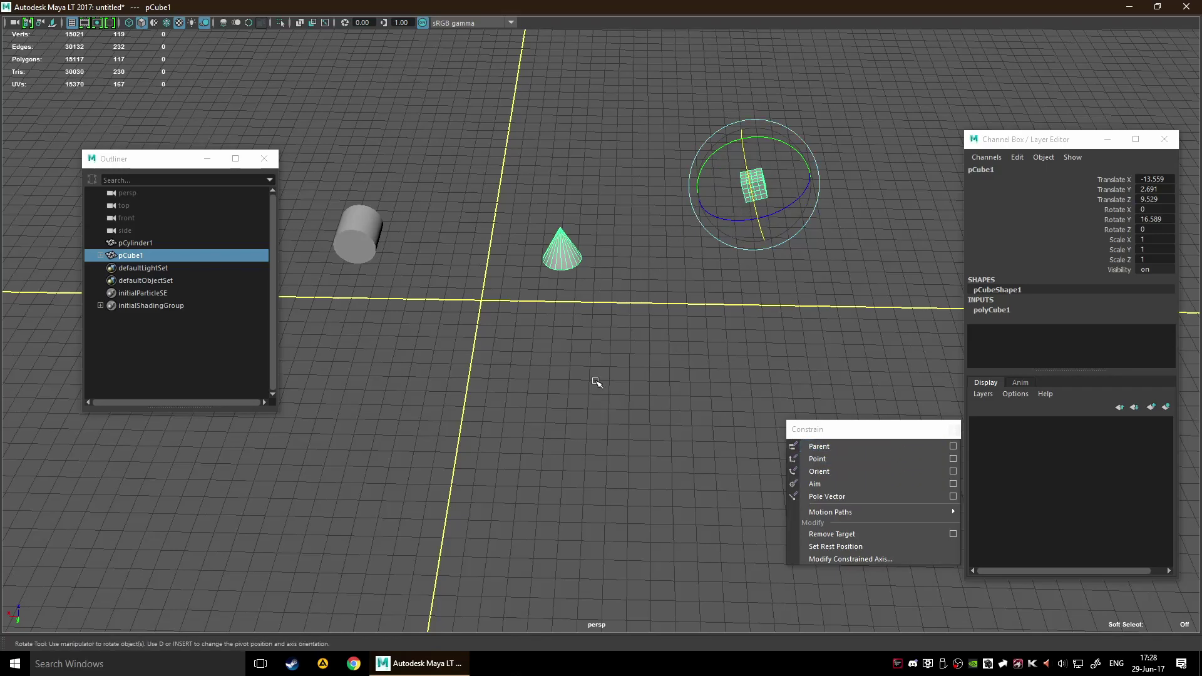
# Step: Move the cylinder to about 5.224, 3.183, 10.409 to test its pull on the constrained cone
pyautogui.click(352, 224)
pyautogui.press('w')
pyautogui.moveTo(349, 194); pyautogui.dragTo(336, 127)
# Step: Try moving the cube toward the cone to about -8.035, 2.691, 7.919, and undo the move
pyautogui.click(757, 184)
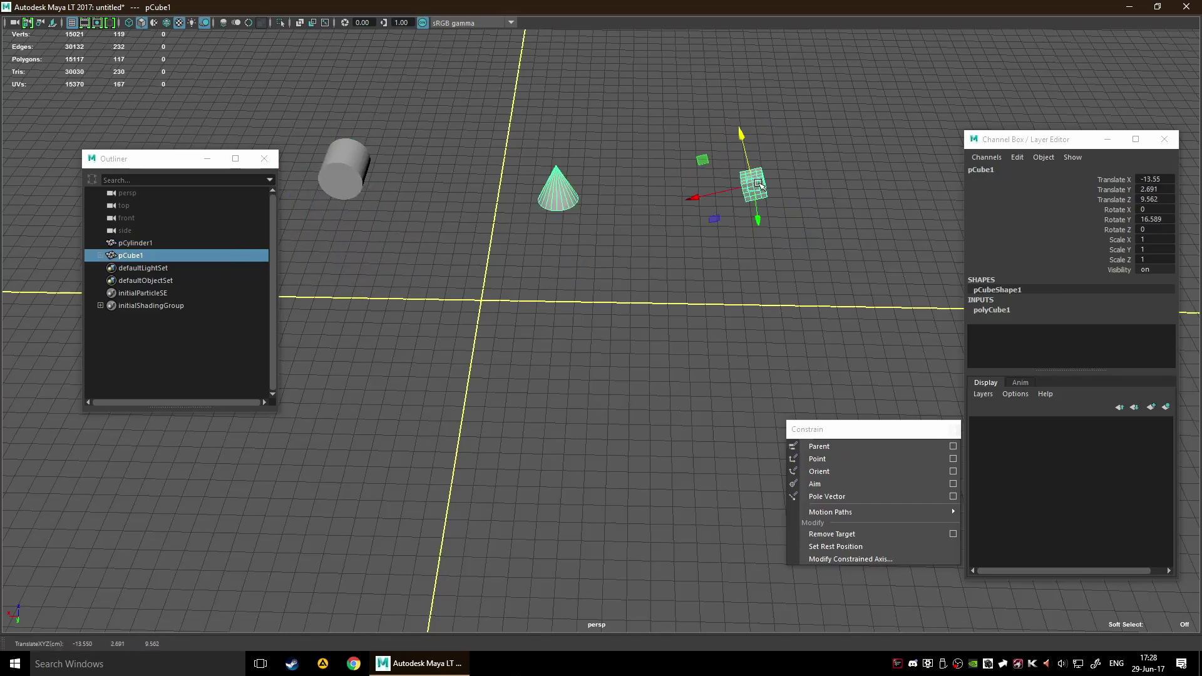
pyautogui.moveTo(714, 196); pyautogui.dragTo(620, 237)
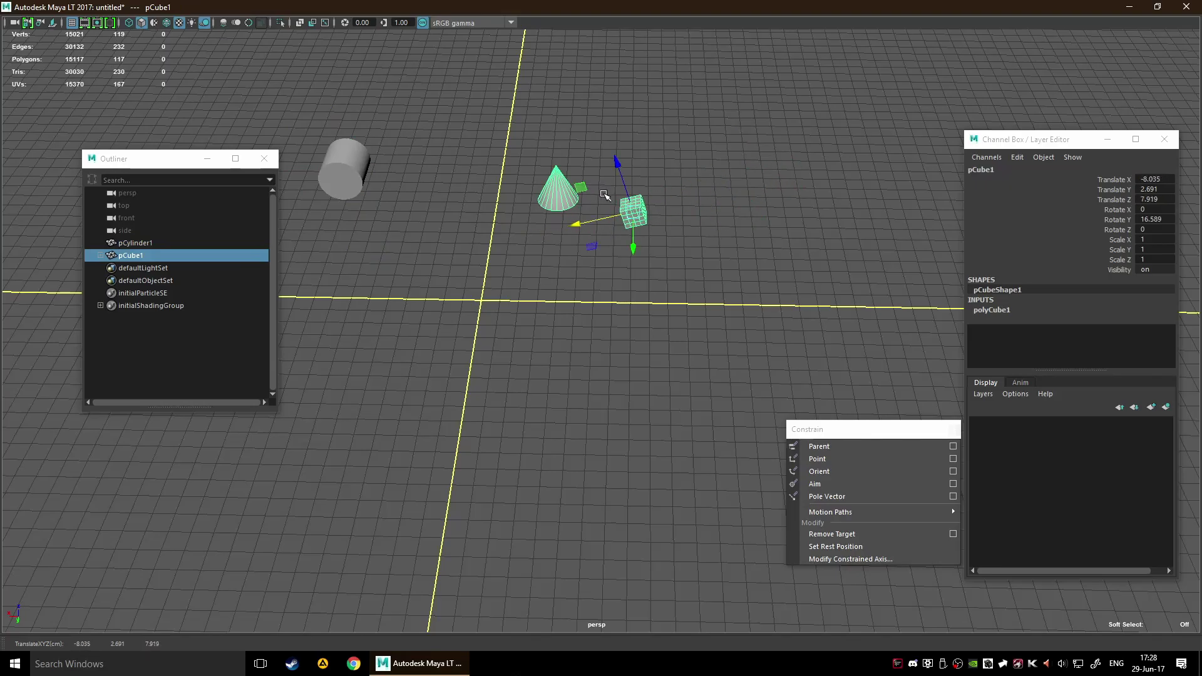
pyautogui.hotkey('ctrl', 'z')
# Step: Scale the cube uniformly to about 1.743 and the cylinder to about 1.19, comparing each one's effect on the cone
pyautogui.press('r')
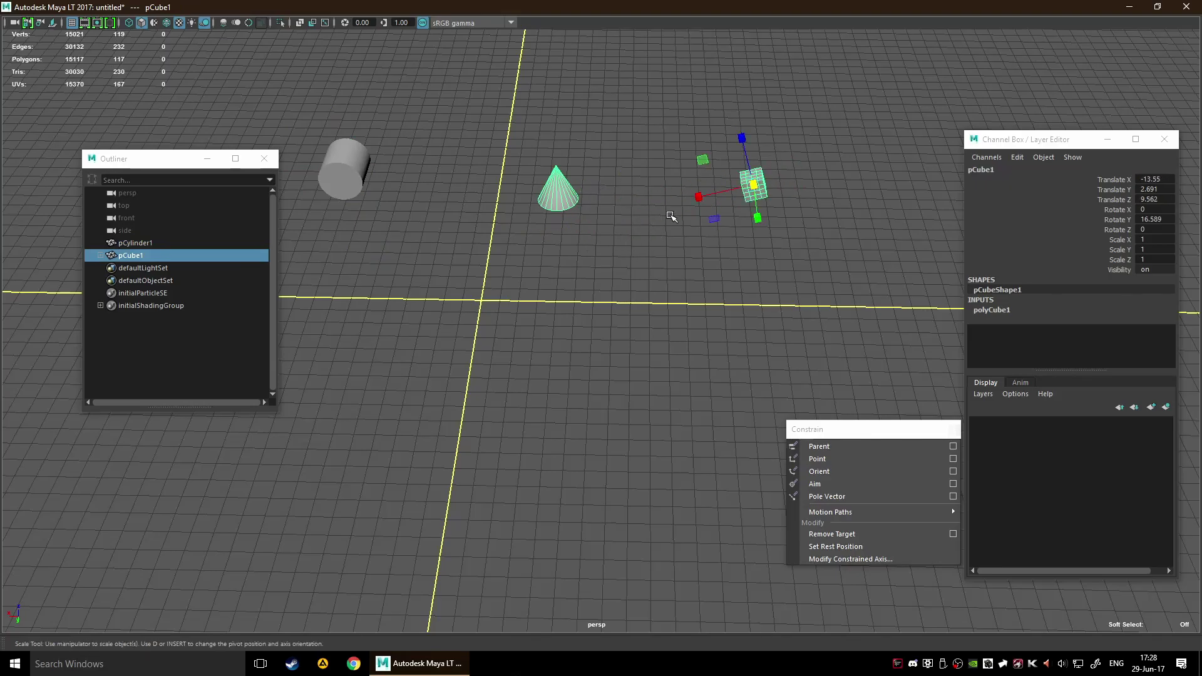
pyautogui.moveTo(754, 185); pyautogui.dragTo(696, 170)
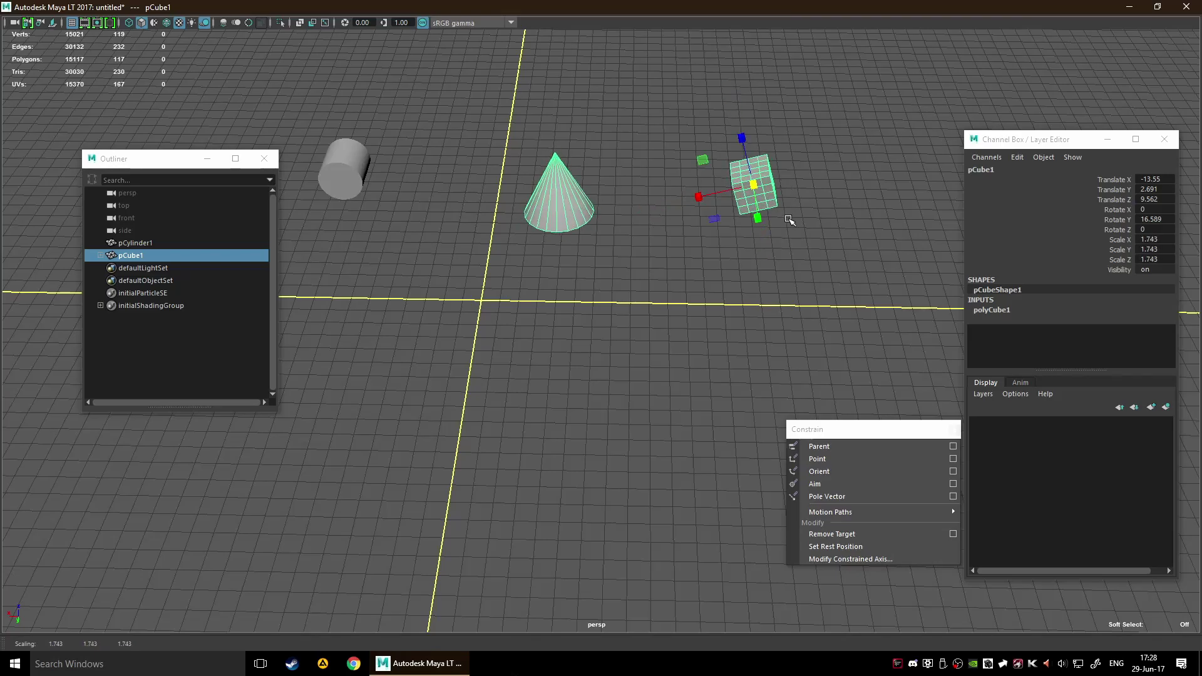
pyautogui.keyDown('alt'); pyautogui.moveTo(614, 260); pyautogui.dragTo(508, 276); pyautogui.keyUp('alt')
pyautogui.click(428, 236)
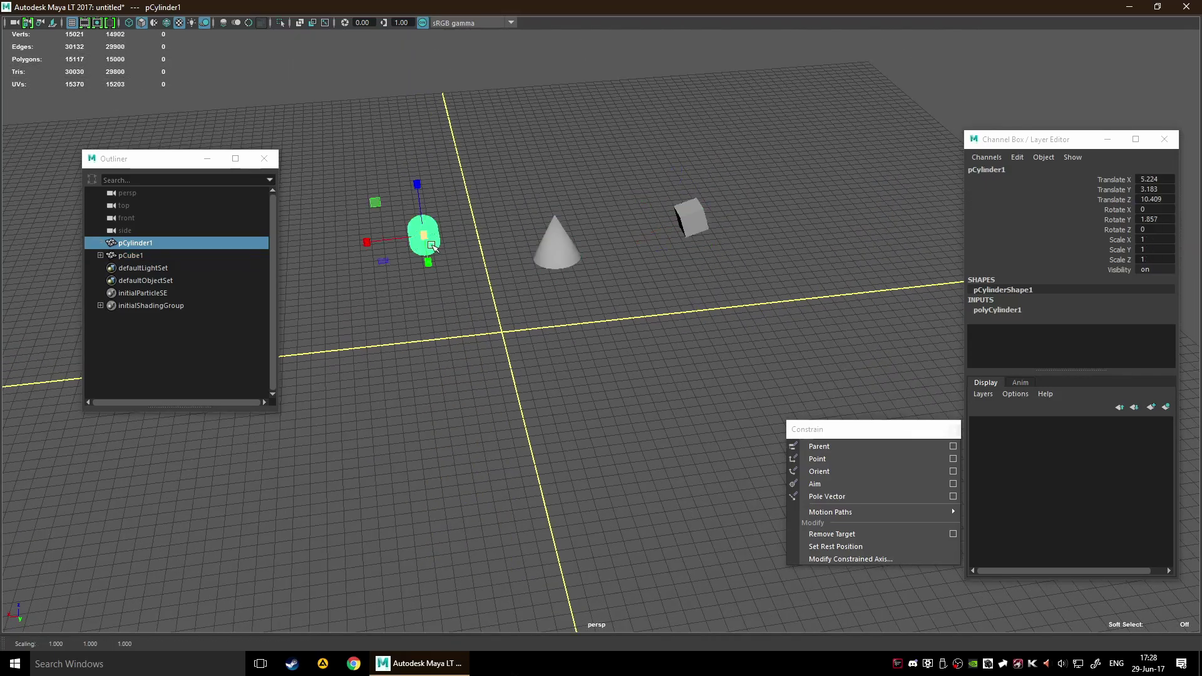
pyautogui.moveTo(432, 236); pyautogui.dragTo(501, 258)
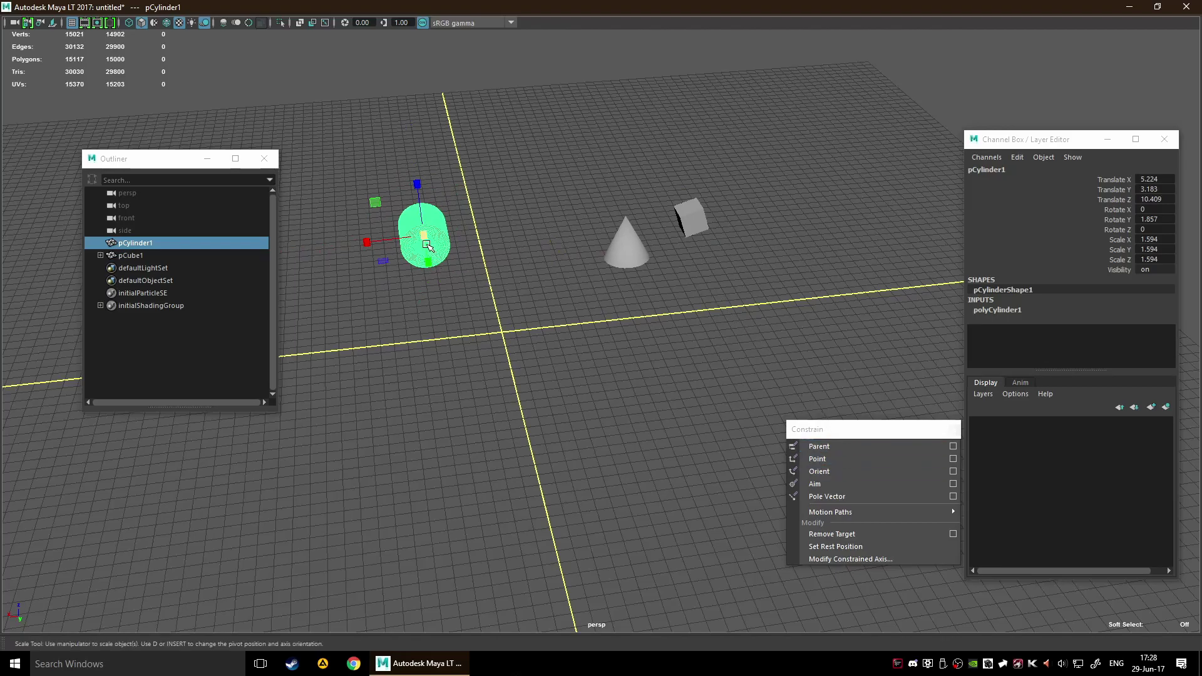
pyautogui.moveTo(427, 245); pyautogui.dragTo(401, 245)
pyautogui.click(554, 271)
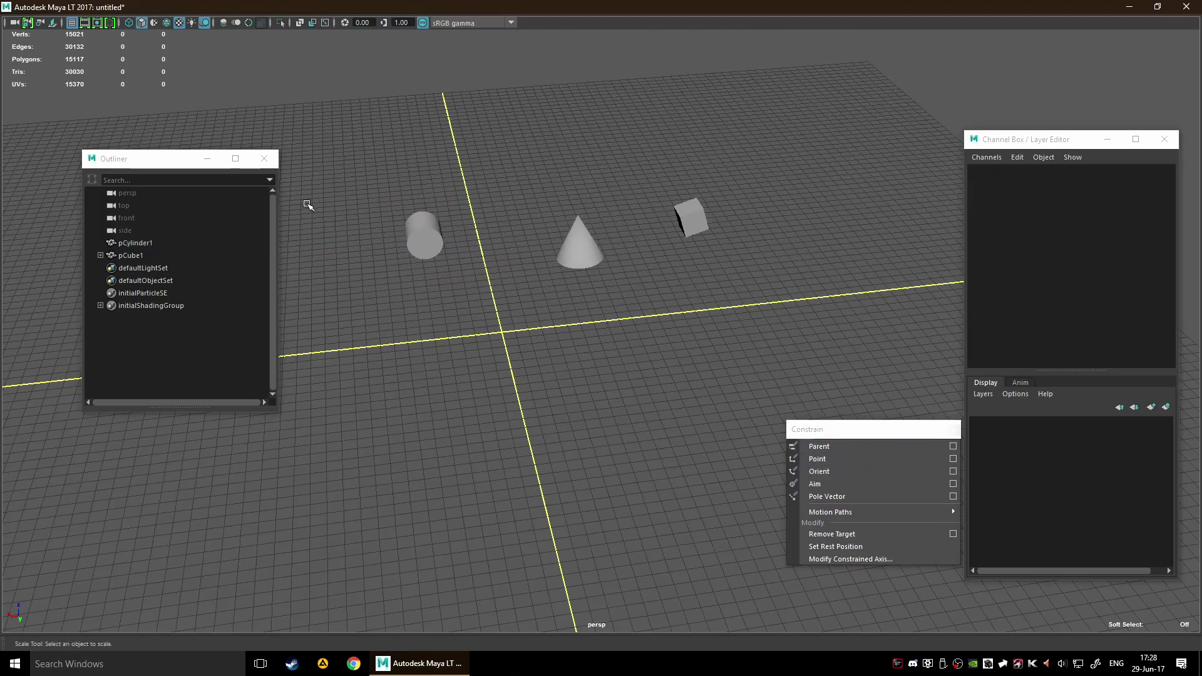
# Step: Unparent the cone from the cube
pyautogui.moveTo(656, 170); pyautogui.dragTo(758, 306)
pyautogui.click(757, 305)
pyautogui.moveTo(655, 170); pyautogui.dragTo(760, 311)
pyautogui.press('g')
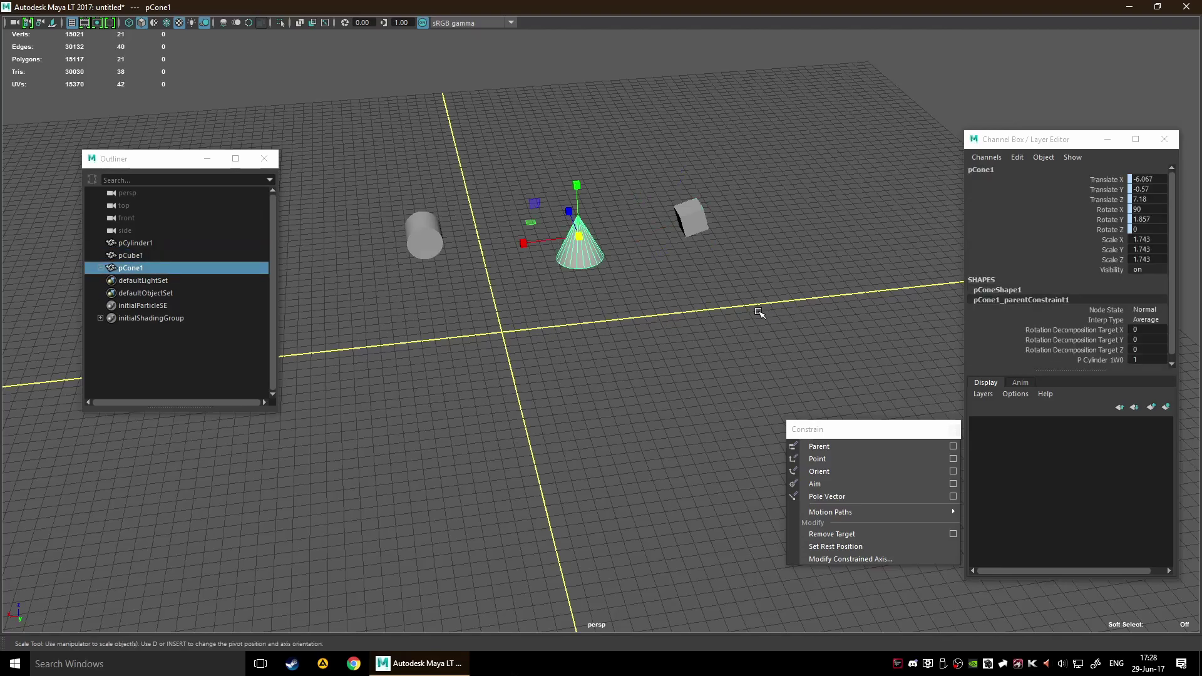
pyautogui.click(668, 312)
# Step: Delete the Parent constraint node from under the cone in the Outliner
pyautogui.click(99, 268)
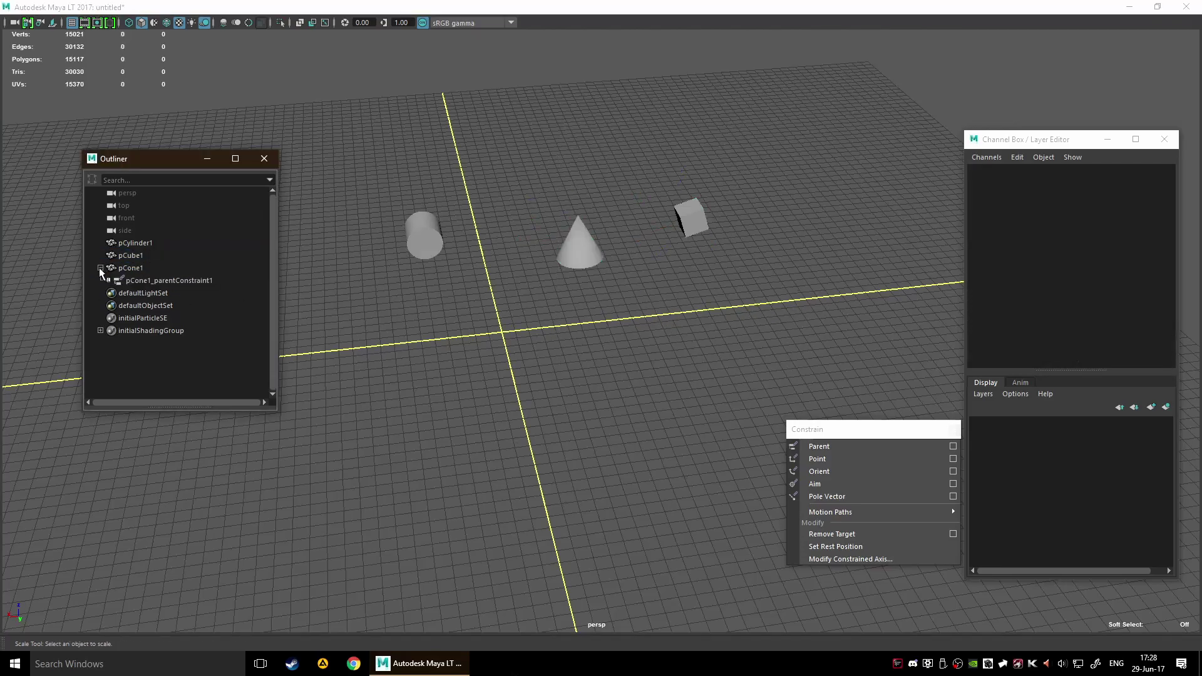
pyautogui.click(169, 283)
pyautogui.press('Delete')
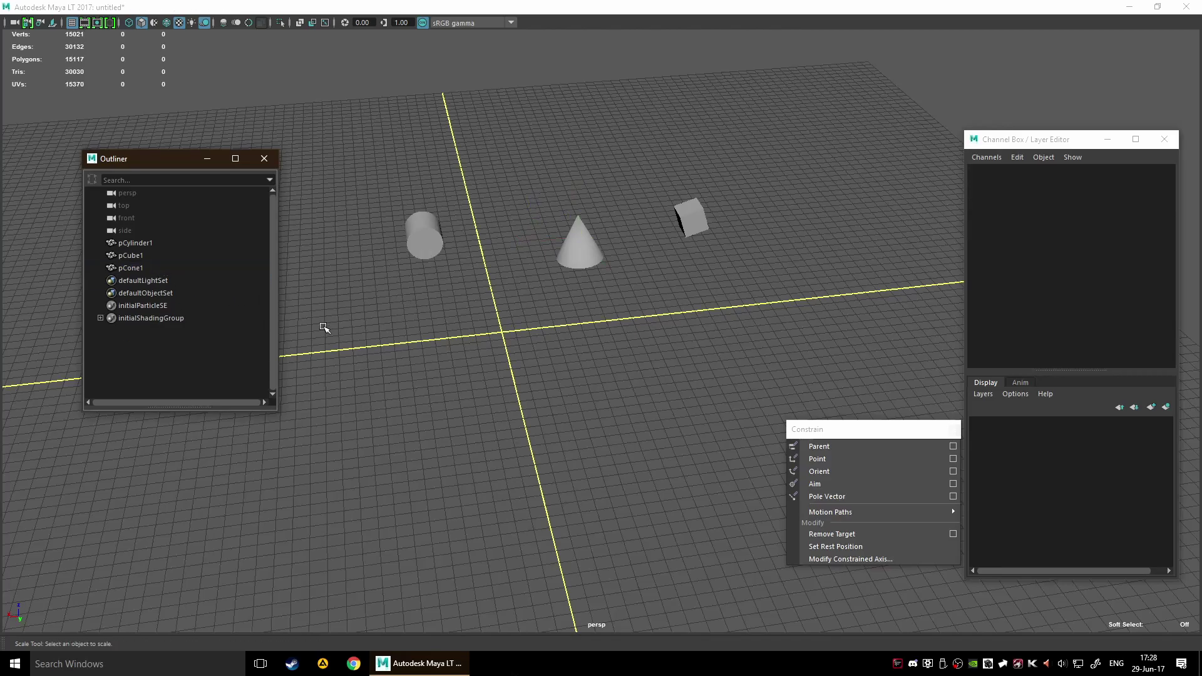
# Step: Move the unconstrained cone to about -5.143, -0.57, 5.557
pyautogui.keyDown('alt'); pyautogui.moveTo(443, 341); pyautogui.dragTo(661, 340); pyautogui.keyUp('alt')
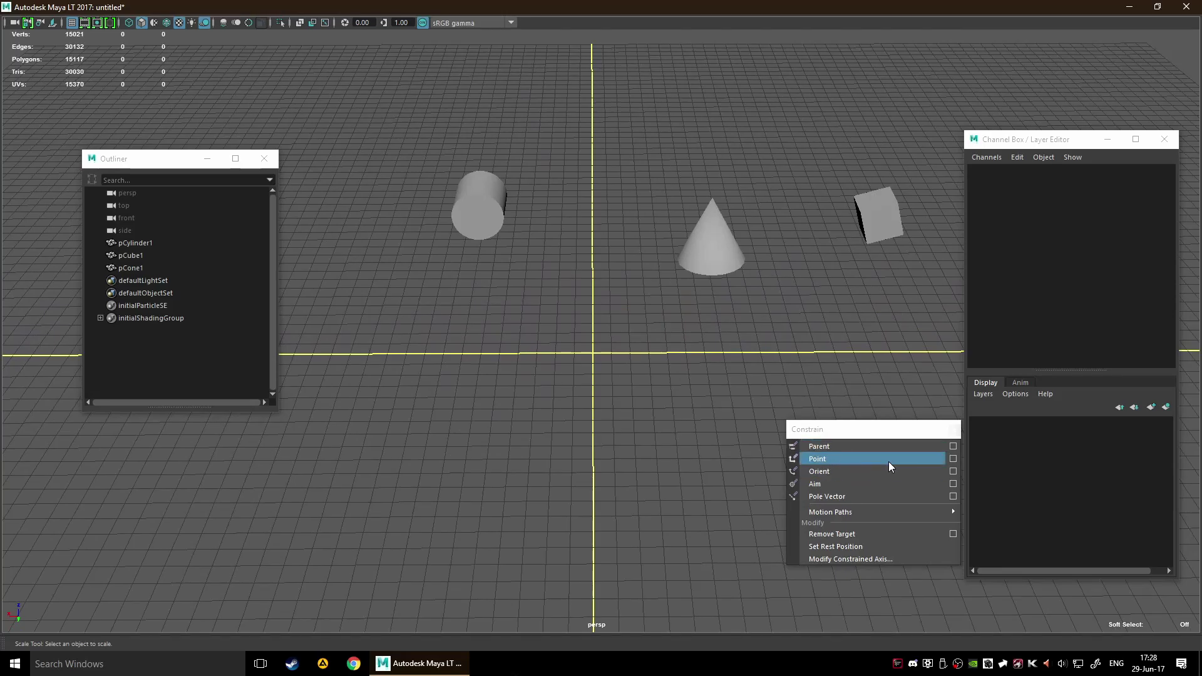
pyautogui.keyDown('alt'); pyautogui.moveTo(698, 445); pyautogui.dragTo(590, 309); pyautogui.keyUp('alt')
pyautogui.click(607, 242)
pyautogui.press('w')
pyautogui.moveTo(612, 177); pyautogui.dragTo(614, 226)
pyautogui.keyDown('alt'); pyautogui.moveTo(682, 250); pyautogui.dragTo(620, 244); pyautogui.keyUp('alt')
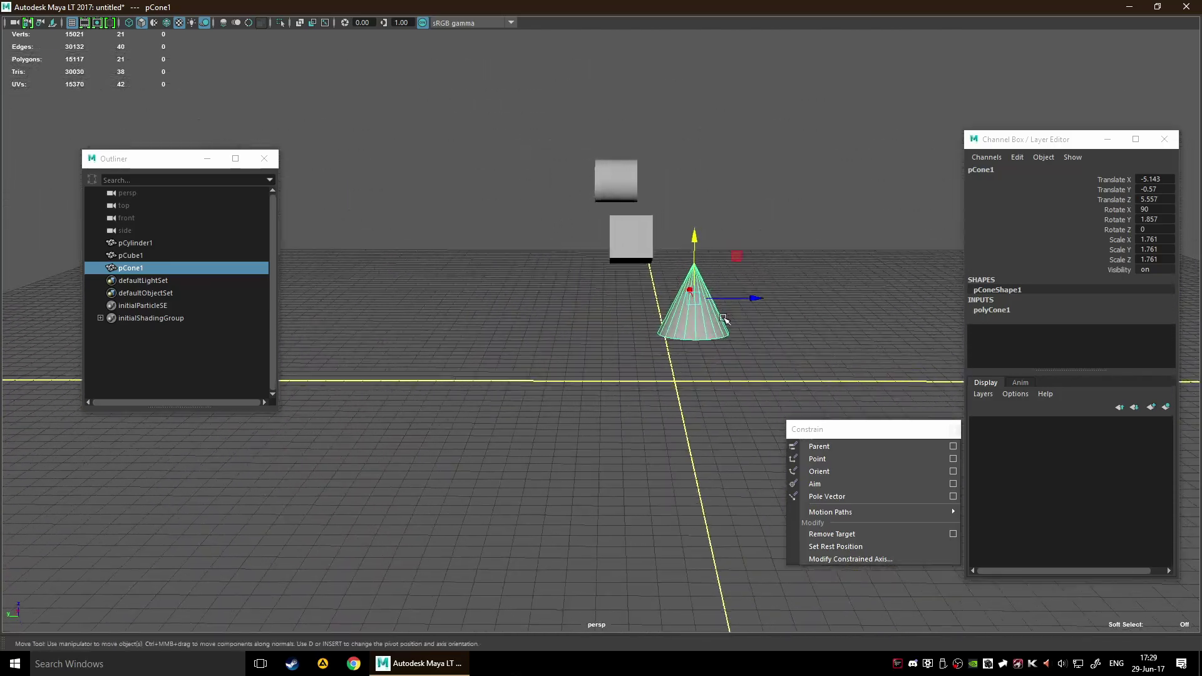
pyautogui.moveTo(726, 304); pyautogui.dragTo(716, 340)
pyautogui.click(687, 307)
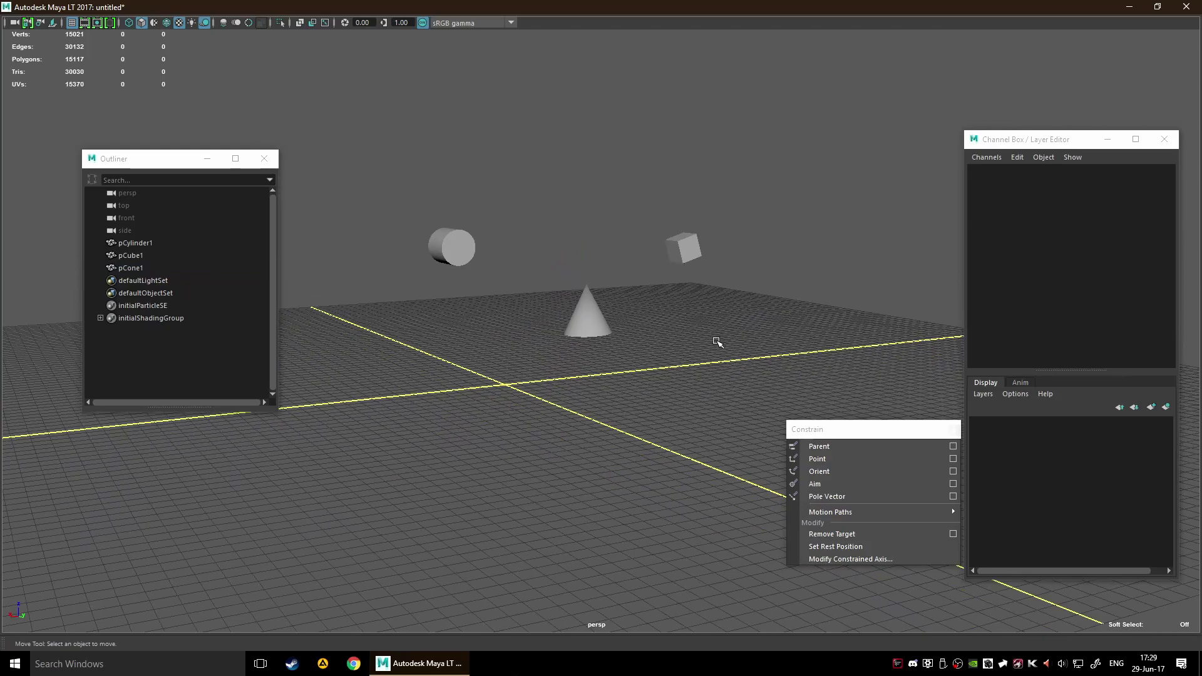
# Step: Rotate the cone onto its side, to about -73.756 on Rotate Y
pyautogui.click(585, 311)
pyautogui.press('e')
pyautogui.moveTo(567, 271); pyautogui.dragTo(689, 252)
pyautogui.click(730, 321)
pyautogui.moveTo(730, 320)
pyautogui.keyDown('alt'); pyautogui.mouseDown()
pyautogui.moveTo(695, 379)
pyautogui.moveTo(727, 335)
pyautogui.moveTo(712, 330)
pyautogui.mouseUp(); pyautogui.keyUp('alt')
# Step: Move the tilted cone up to about -4.554, 3.027, 5.553
pyautogui.click(626, 302)
pyautogui.press('w')
pyautogui.moveTo(626, 261); pyautogui.dragTo(624, 263)
# Step: Parent the cube under the cone
pyautogui.moveTo(408, 204); pyautogui.dragTo(529, 321)
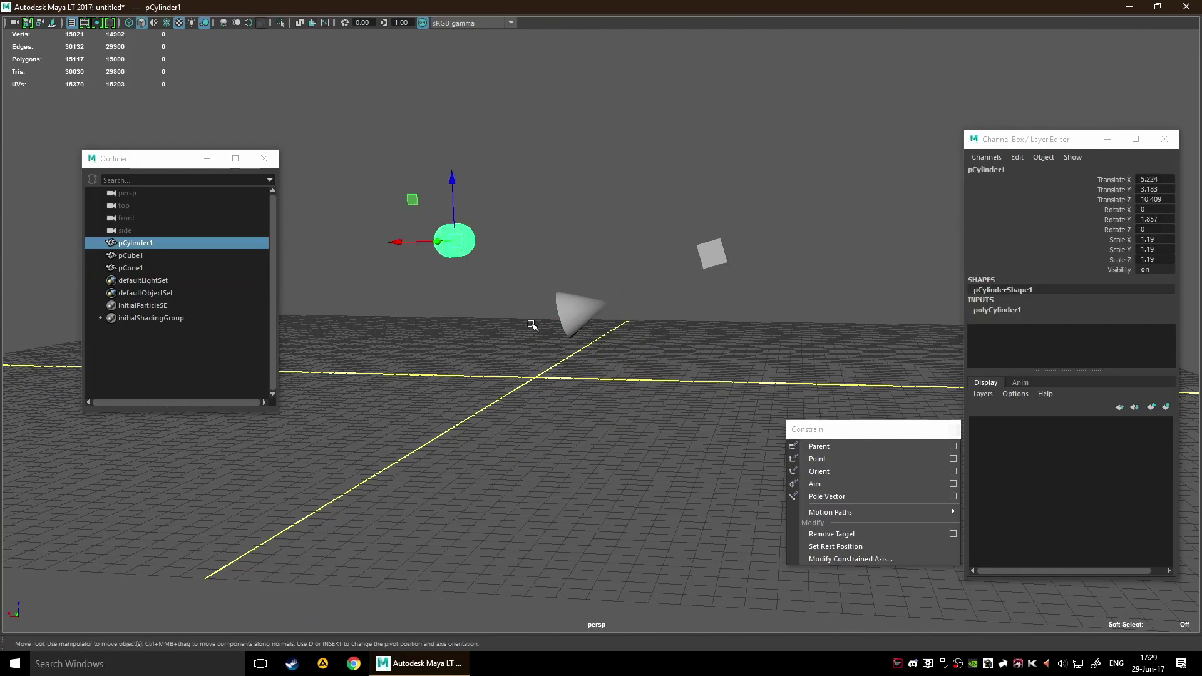
pyautogui.keyDown('shift'); pyautogui.click(584, 332); pyautogui.keyUp('shift')
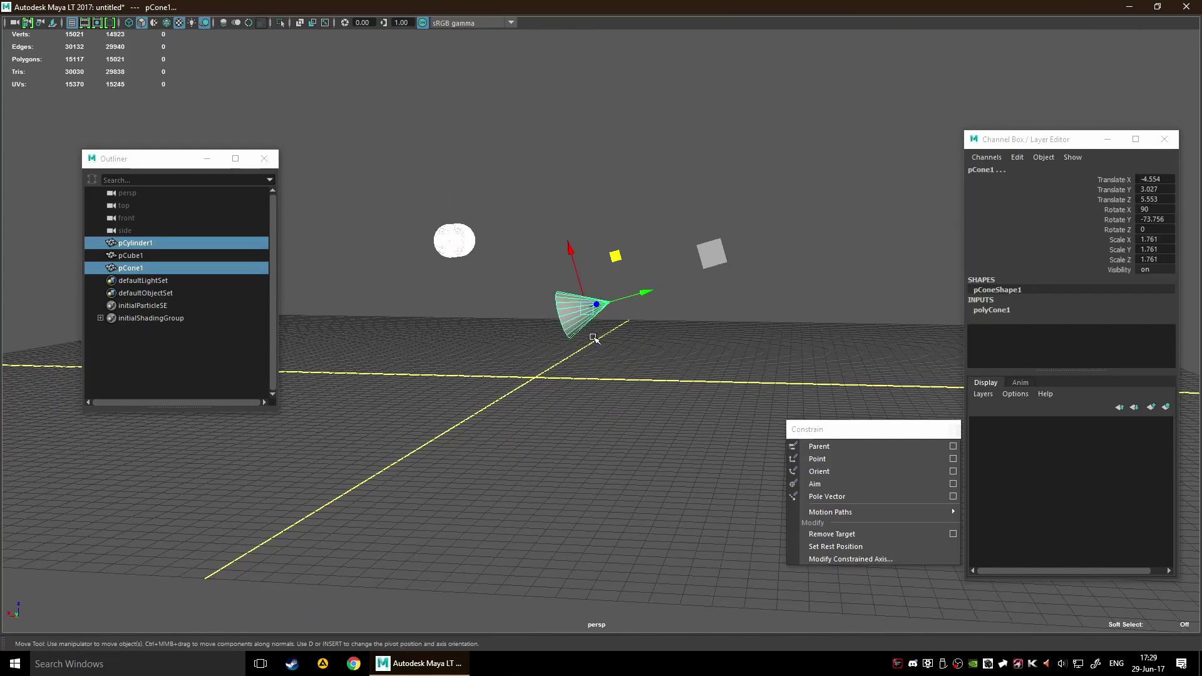
pyautogui.click(598, 362)
pyautogui.click(714, 258)
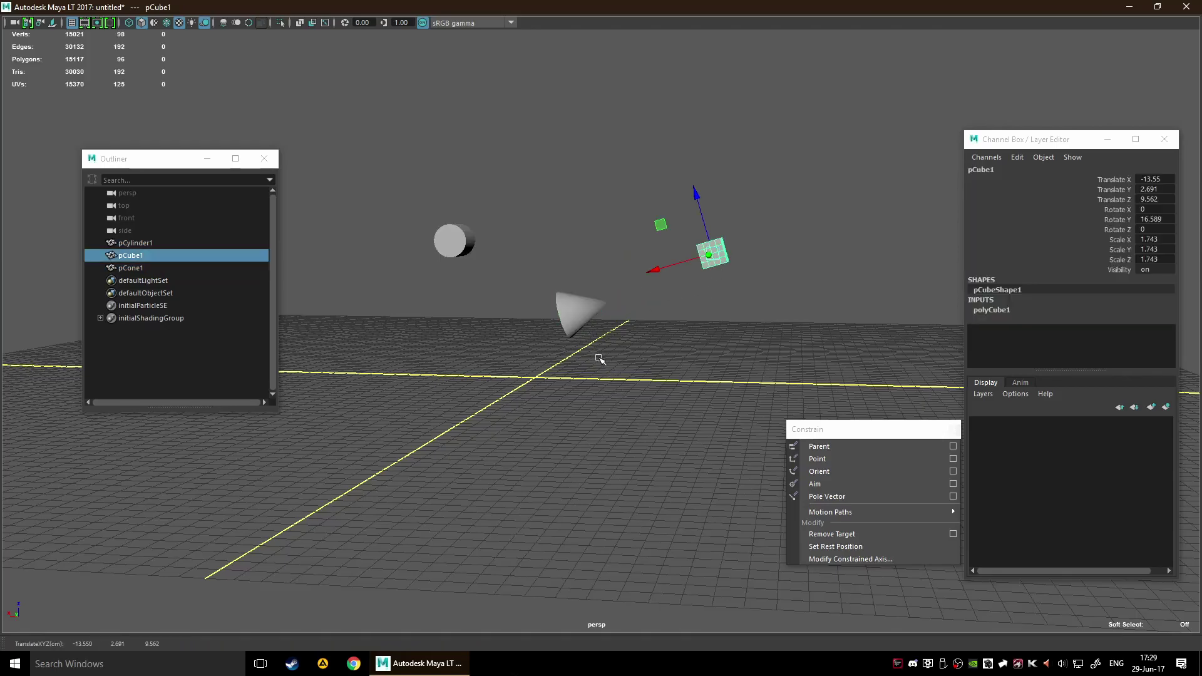
pyautogui.click(567, 318)
pyautogui.keyDown('shift'); pyautogui.click(707, 268); pyautogui.keyUp('shift')
pyautogui.press('p')
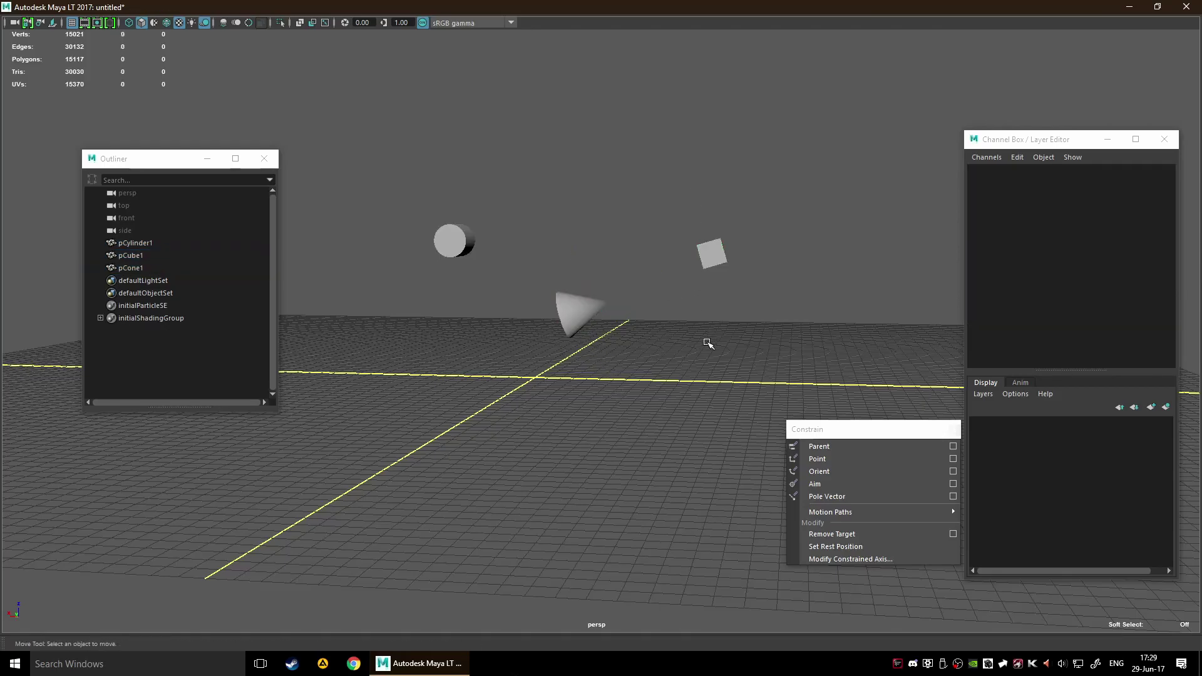
pyautogui.press('Up')
pyautogui.press('Down')
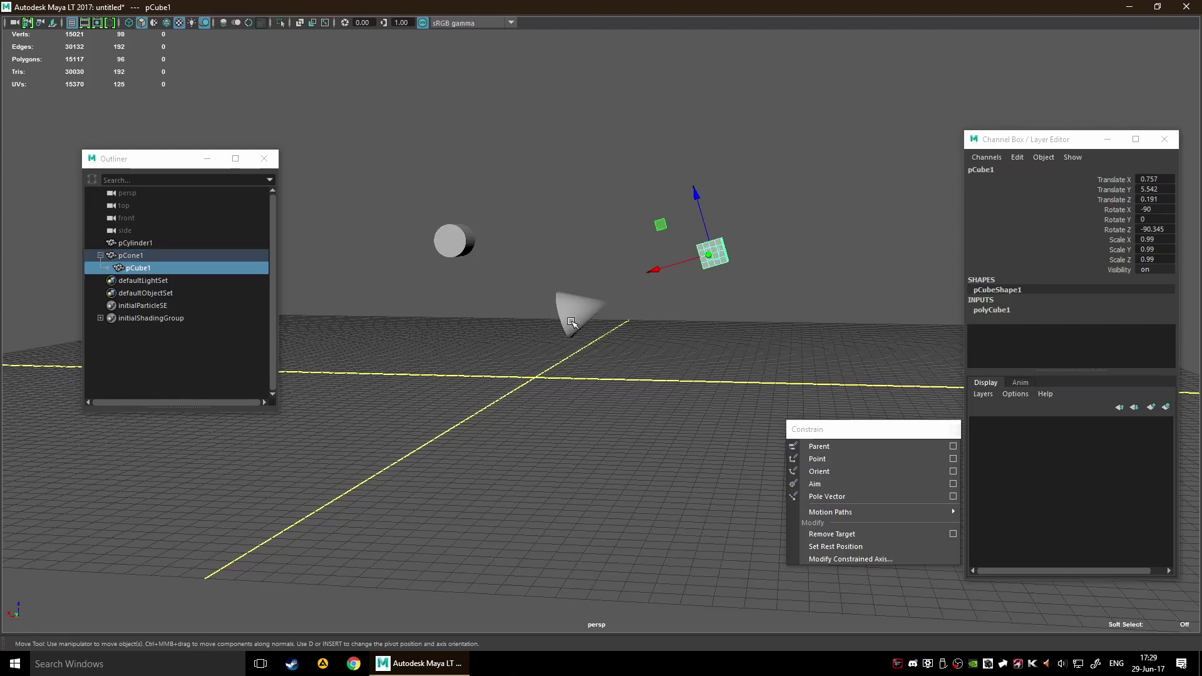
# Step: Parent the cone under the cylinder, and expand the cone's hierarchy in the Outliner
pyautogui.click(570, 327)
pyautogui.keyDown('shift'); pyautogui.click(440, 243); pyautogui.keyUp('shift')
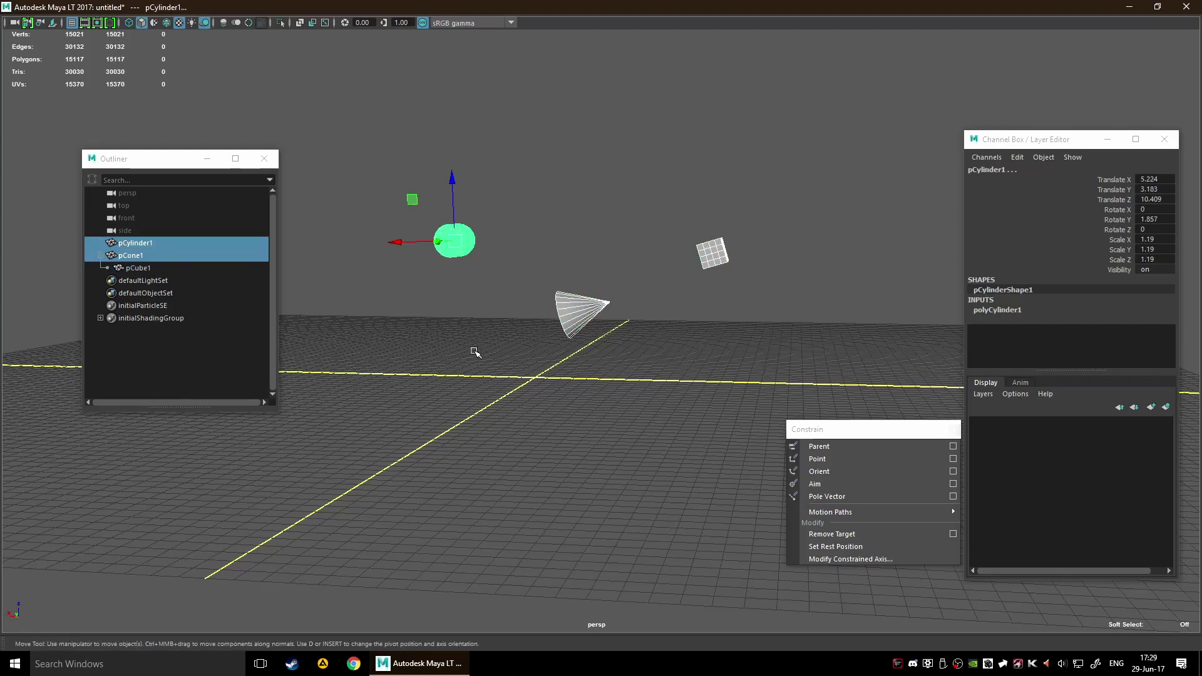
pyautogui.press('p')
pyautogui.click(109, 255)
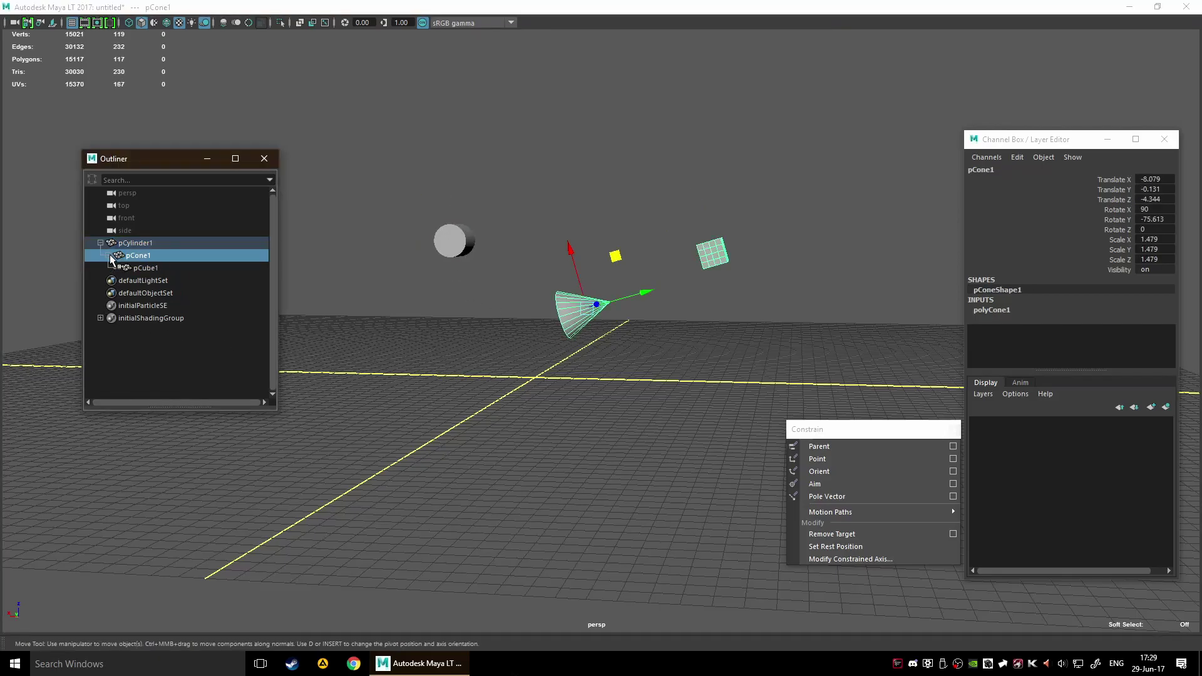
# Step: Rotate the parent cylinder to about 179.114, -178.352, -177.994, swinging the cone and cube around with it
pyautogui.click(137, 243)
pyautogui.click(498, 306)
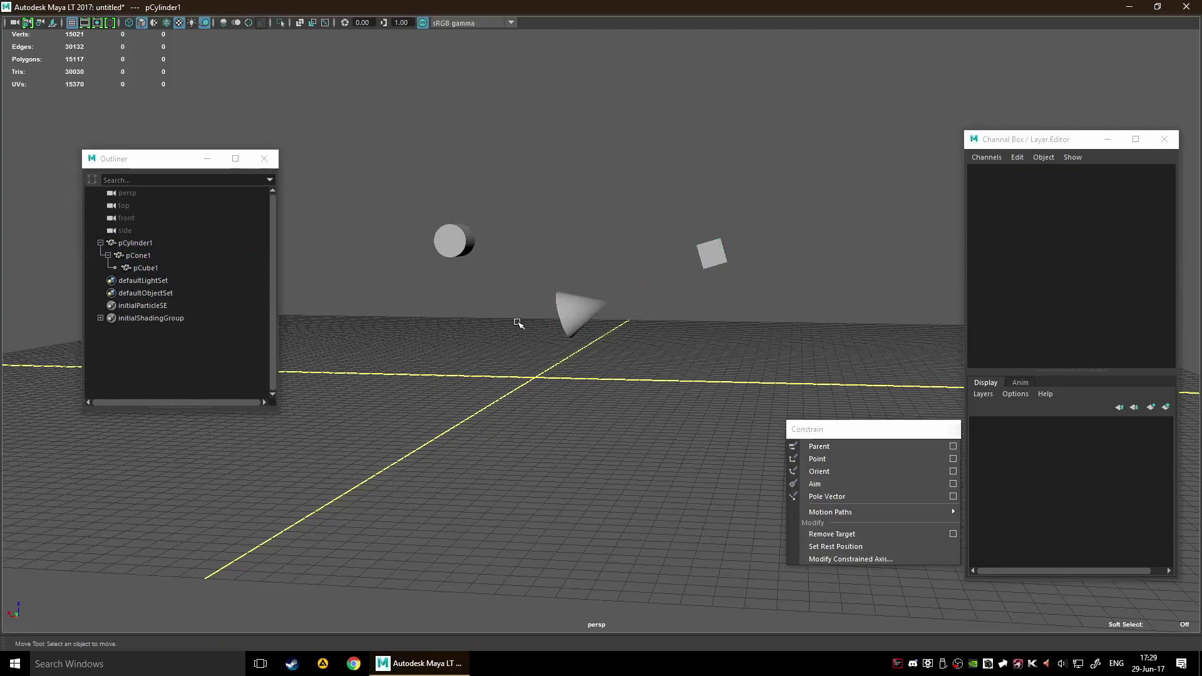
pyautogui.keyDown('alt'); pyautogui.moveTo(515, 435); pyautogui.dragTo(539, 395); pyautogui.keyUp('alt')
pyautogui.click(525, 217)
pyautogui.press('e')
pyautogui.keyDown('alt'); pyautogui.moveTo(450, 343); pyautogui.dragTo(551, 313); pyautogui.keyUp('alt')
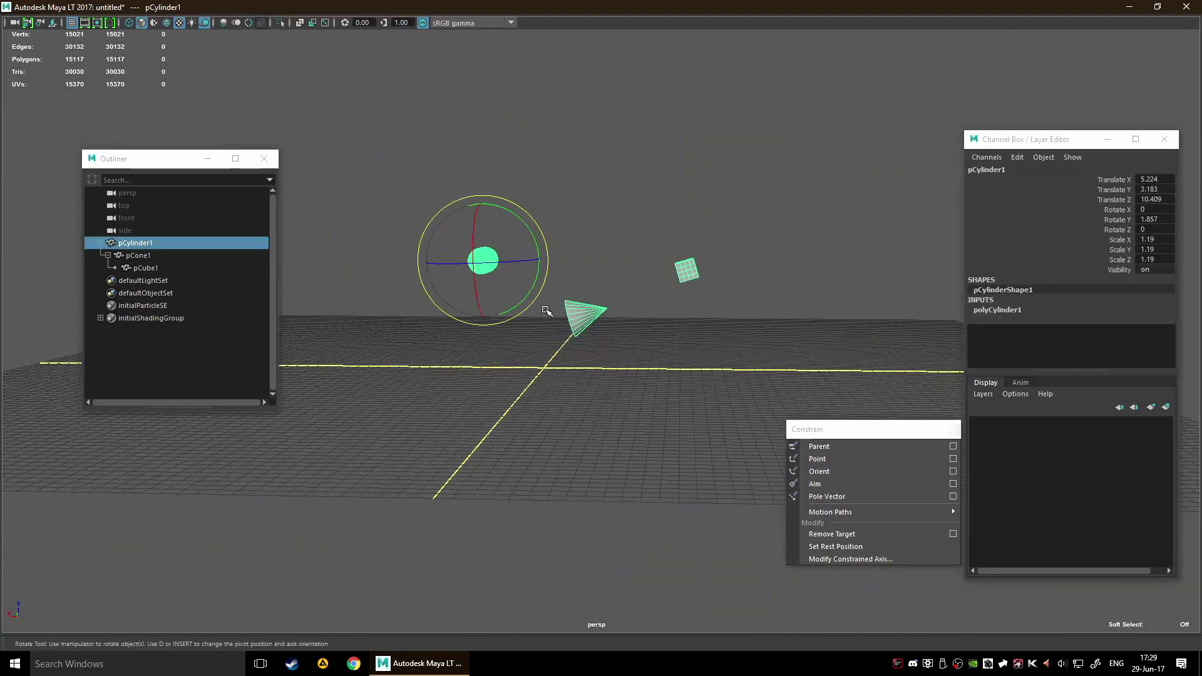
pyautogui.moveTo(532, 229); pyautogui.dragTo(196, 411)
pyautogui.moveTo(526, 232); pyautogui.dragTo(647, 341)
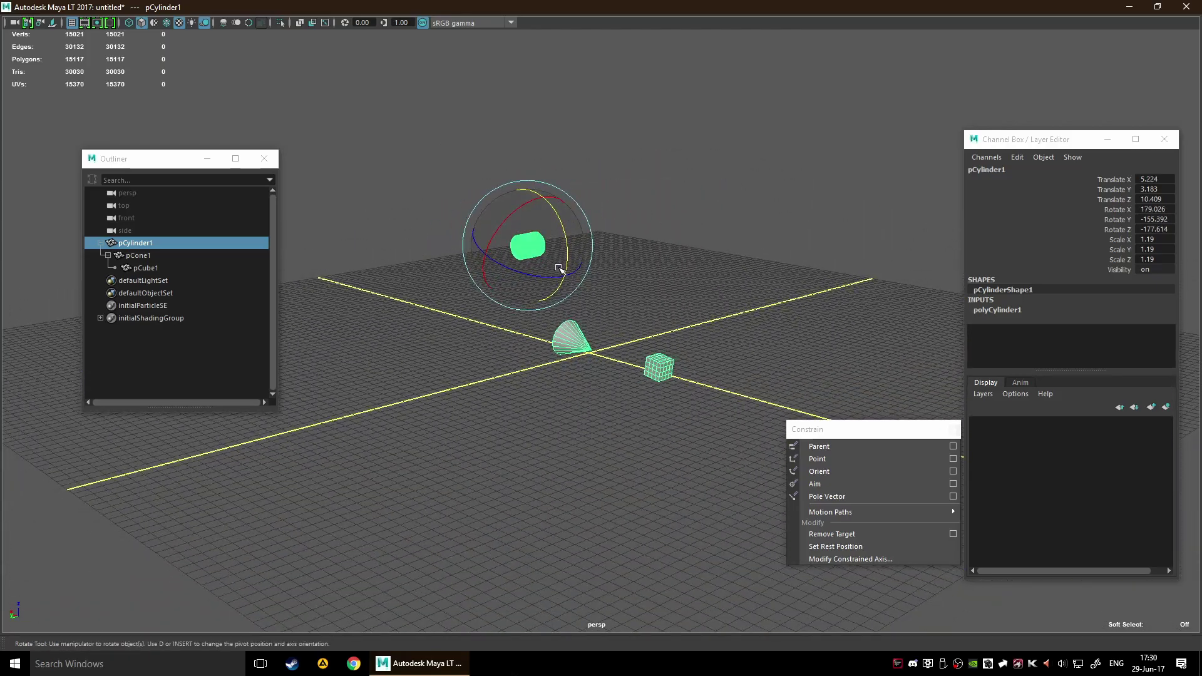
pyautogui.moveTo(570, 266); pyautogui.dragTo(663, 345)
# Step: Move the cone within the hierarchy, and place the cube at about 0.757, 5.542, 0.191 relative to the cone
pyautogui.click(566, 398)
pyautogui.click(579, 318)
pyautogui.press('w')
pyautogui.moveTo(625, 274)
pyautogui.mouseDown()
pyautogui.moveTo(710, 263)
pyautogui.moveTo(530, 269)
pyautogui.moveTo(845, 229)
pyautogui.moveTo(710, 250)
pyautogui.moveTo(619, 239)
pyautogui.moveTo(625, 274)
pyautogui.mouseUp()
pyautogui.keyDown('alt'); pyautogui.moveTo(791, 361); pyautogui.dragTo(559, 322); pyautogui.keyUp('alt')
pyautogui.click(519, 357)
pyautogui.moveTo(459, 260); pyautogui.dragTo(529, 332)
pyautogui.keyDown('alt'); pyautogui.moveTo(553, 390); pyautogui.dragTo(476, 375); pyautogui.keyUp('alt')
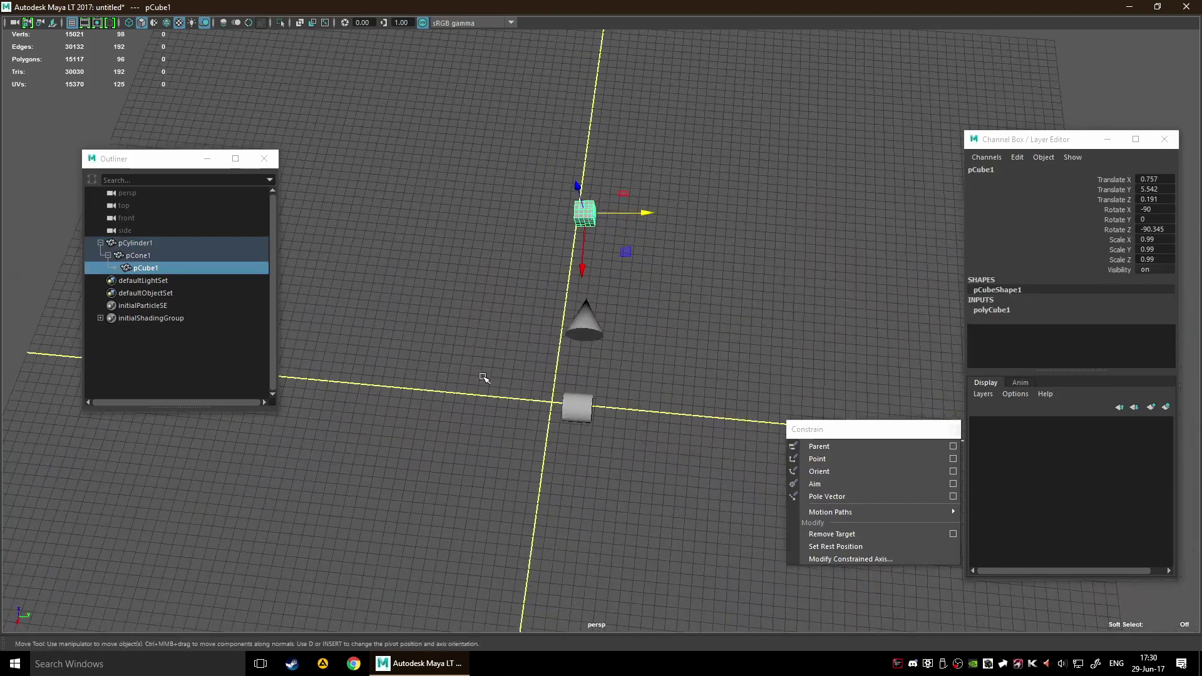
# Step: Try rotating the cone and the cube individually within the hierarchy
pyautogui.click(582, 323)
pyautogui.press('e')
pyautogui.moveTo(544, 346); pyautogui.dragTo(586, 263)
pyautogui.click(586, 213)
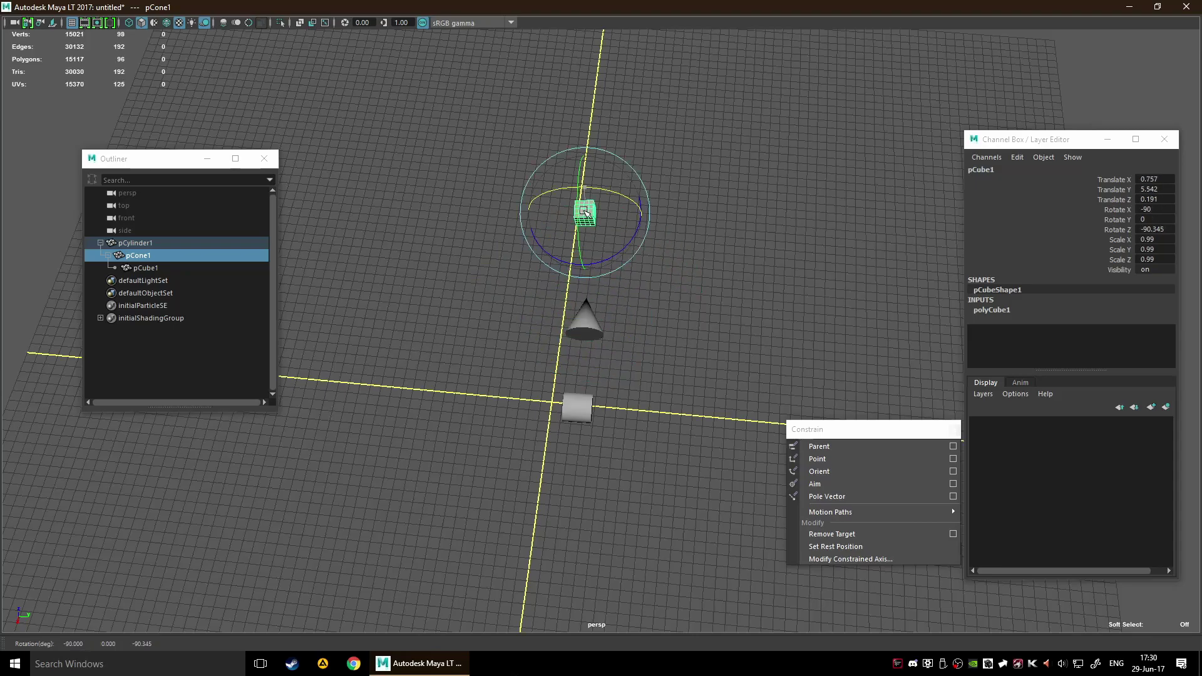
pyautogui.moveTo(510, 262); pyautogui.dragTo(756, 291, button='middle')
# Step: Unparent the cone and the cube from the hierarchy, and clear the selection
pyautogui.keyDown('alt'); pyautogui.moveTo(736, 310); pyautogui.dragTo(635, 335); pyautogui.keyUp('alt')
pyautogui.moveTo(390, 107); pyautogui.dragTo(817, 353)
pyautogui.hotkey('shift', 'p')
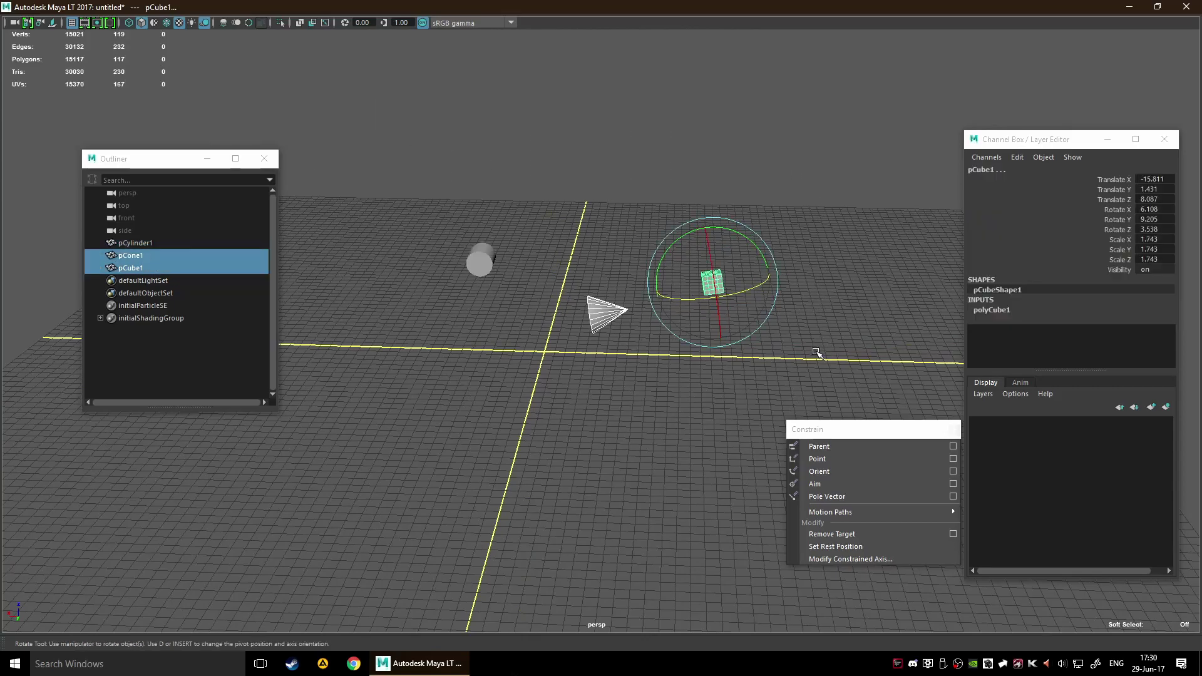
pyautogui.click(816, 353)
pyautogui.press('q')
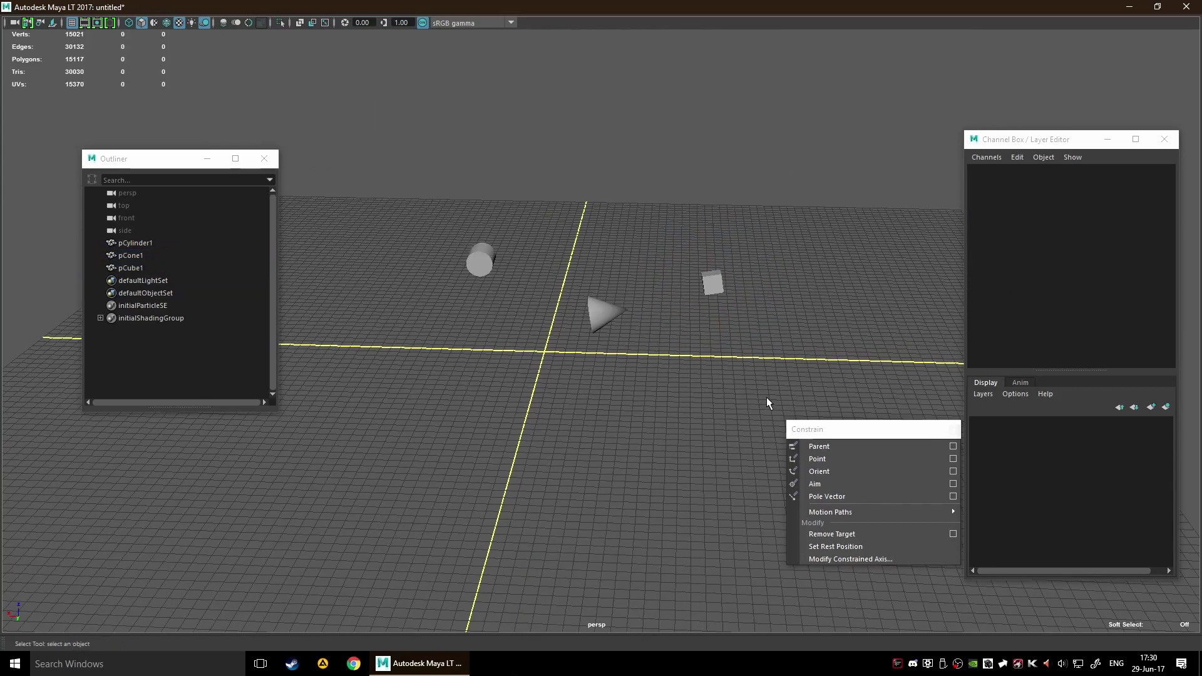
pyautogui.scroll(2, 652, 366)
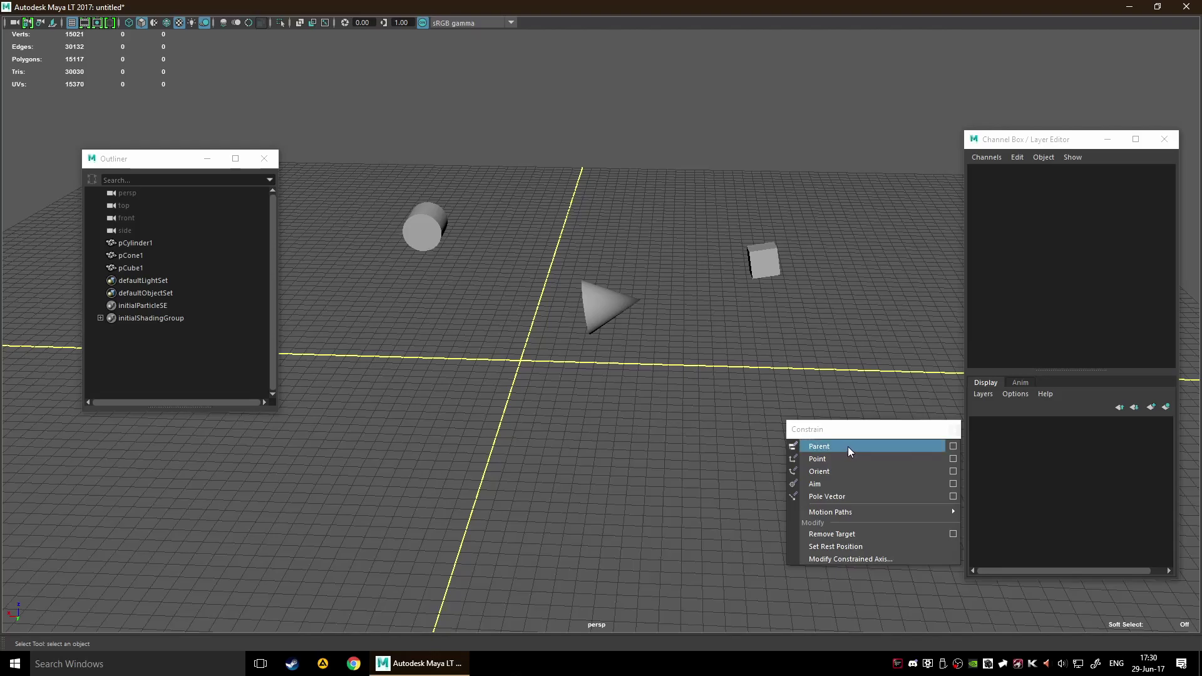
# Step: Select the cylinder and cone, review the Parent constraint's options including Translate All, and close them without applying
pyautogui.click(423, 232)
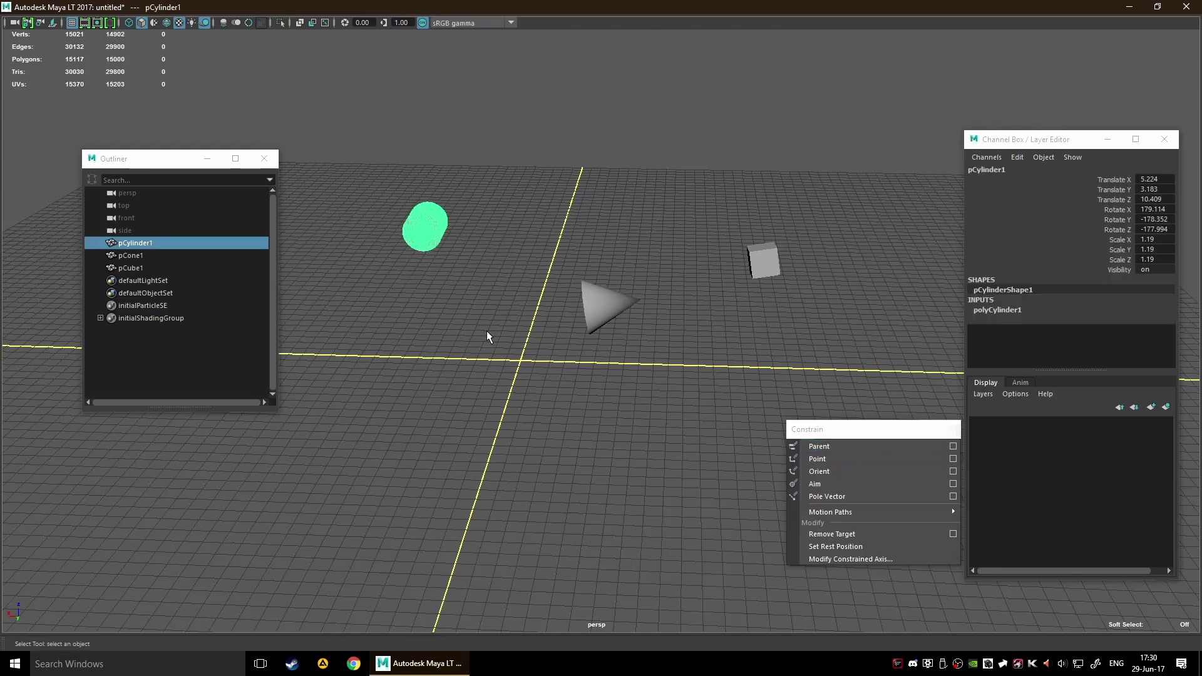
pyautogui.keyDown('shift'); pyautogui.click(603, 316); pyautogui.keyUp('shift')
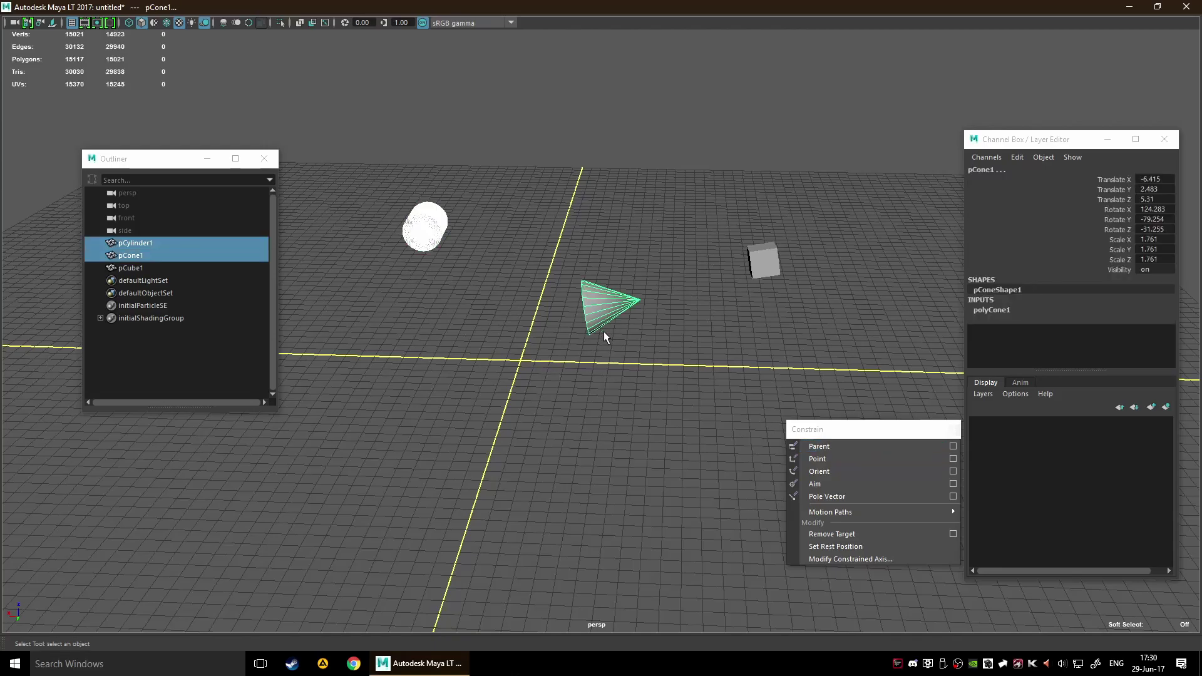
pyautogui.click(954, 447)
pyautogui.moveTo(885, 356); pyautogui.dragTo(655, 359)
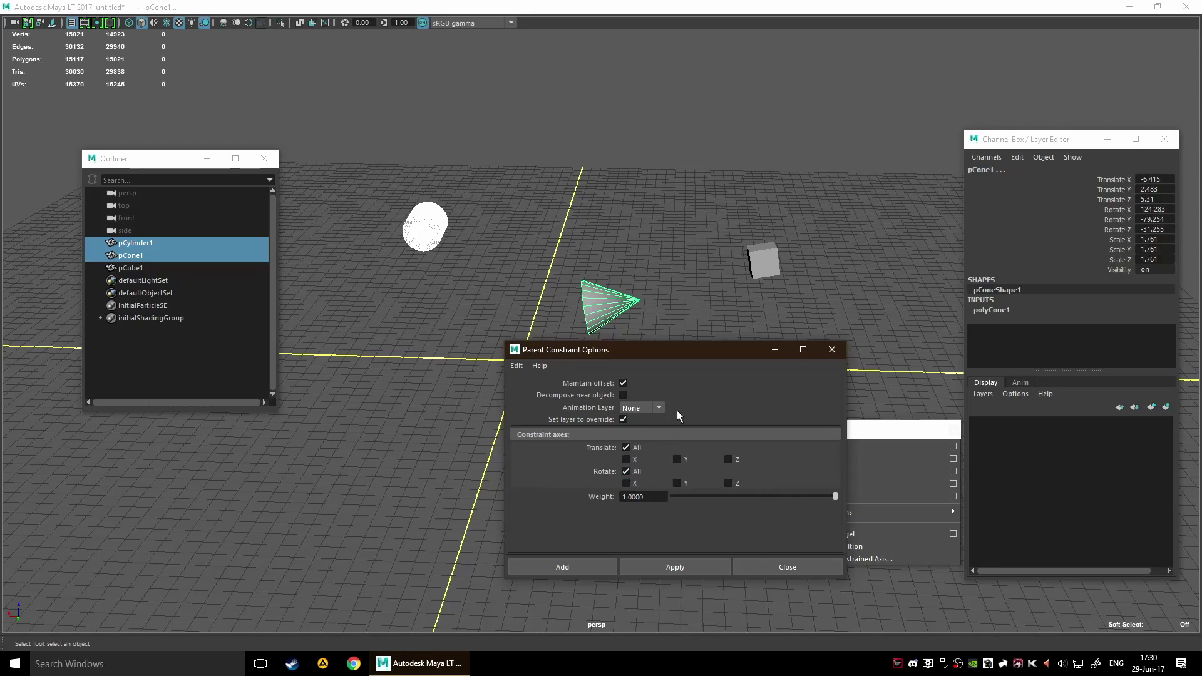
pyautogui.moveTo(709, 348); pyautogui.dragTo(642, 332)
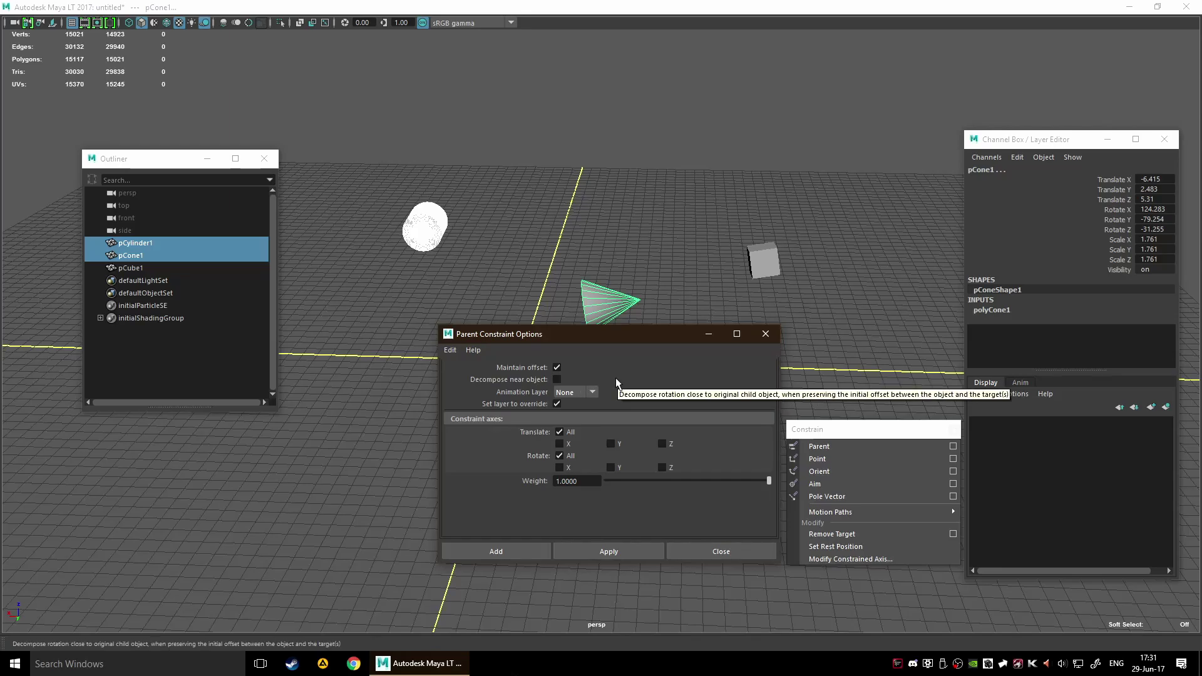
pyautogui.click(588, 392)
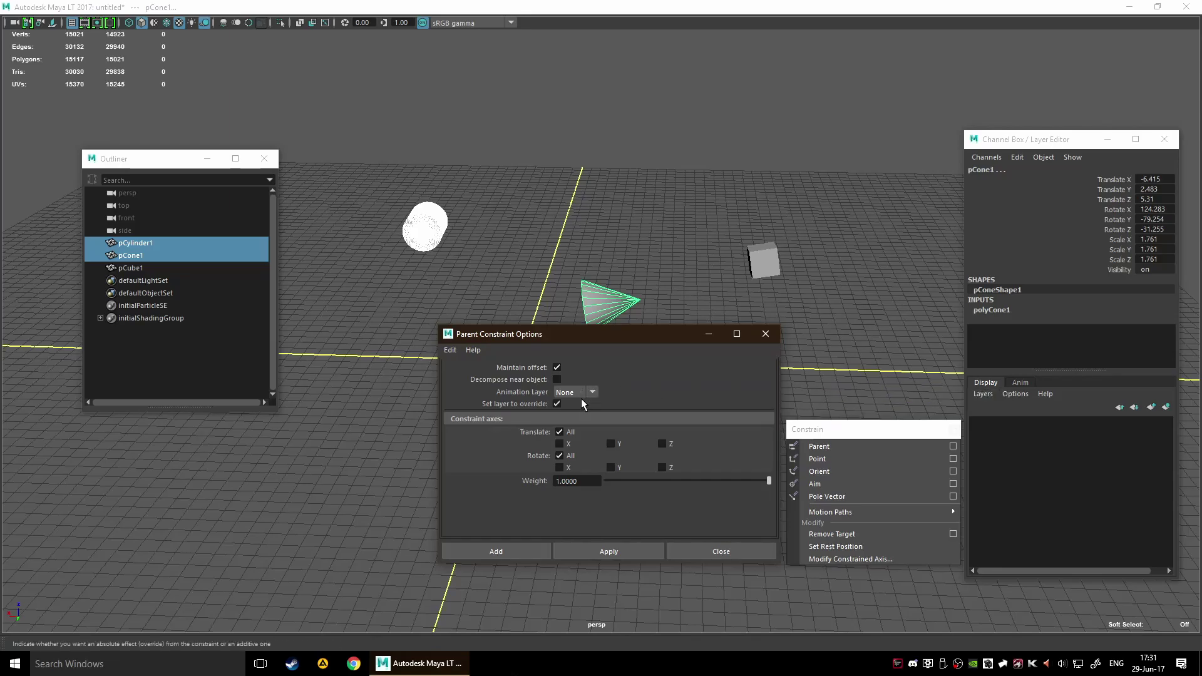
pyautogui.click(665, 385)
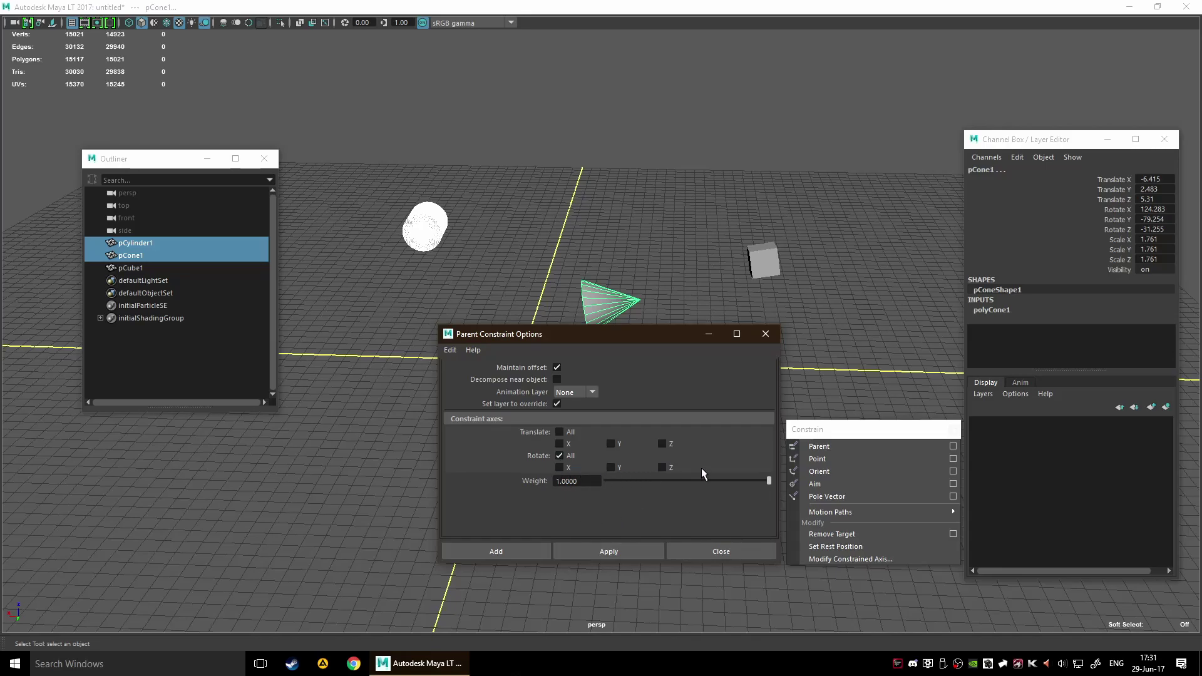
pyautogui.click(732, 550)
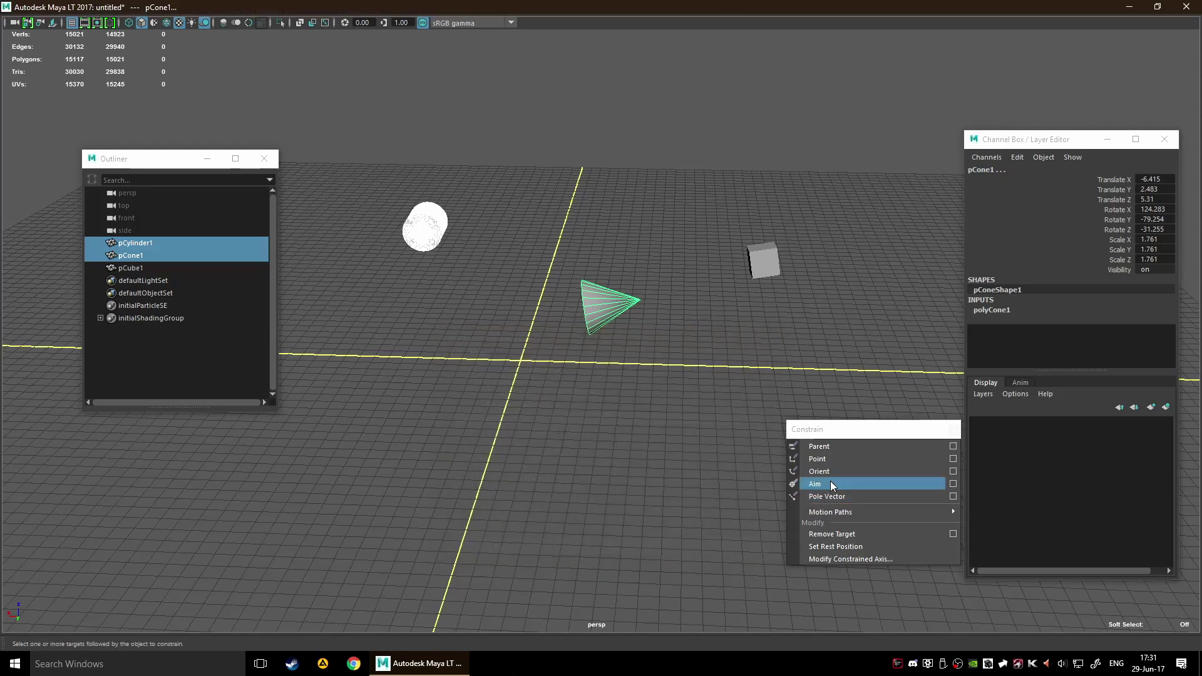
# Step: Add a Point constraint from the cylinder to the cone on all axes with Maintain offset enabled
pyautogui.click(950, 459)
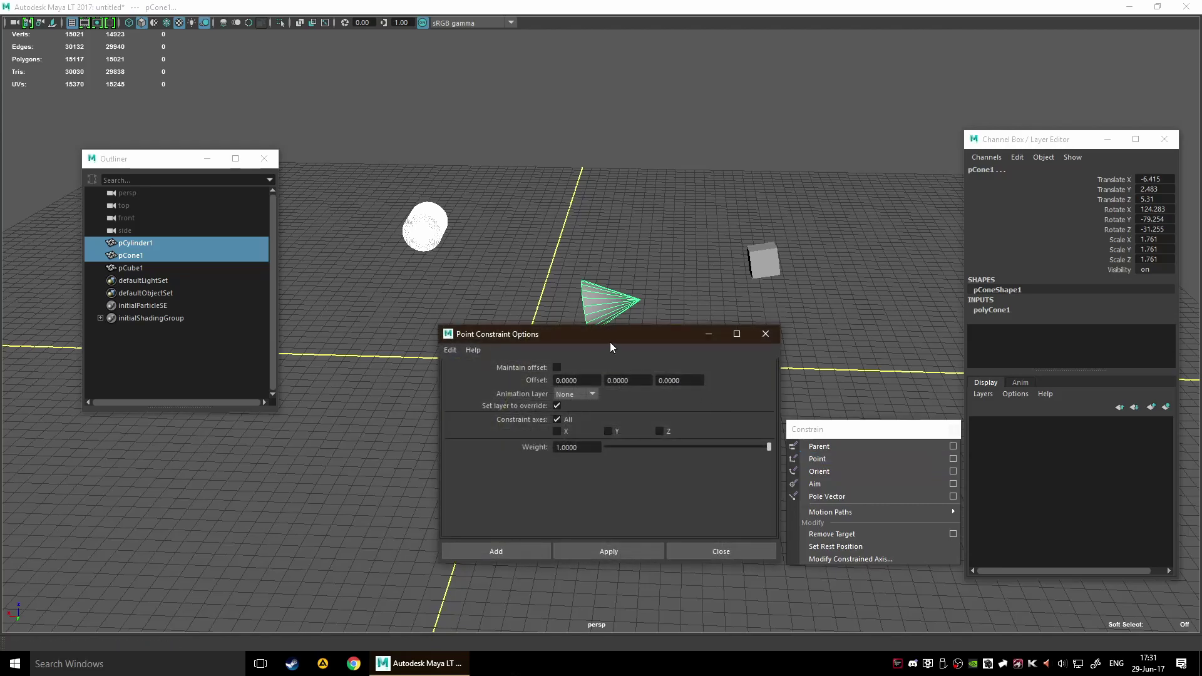
pyautogui.moveTo(604, 341); pyautogui.dragTo(511, 330)
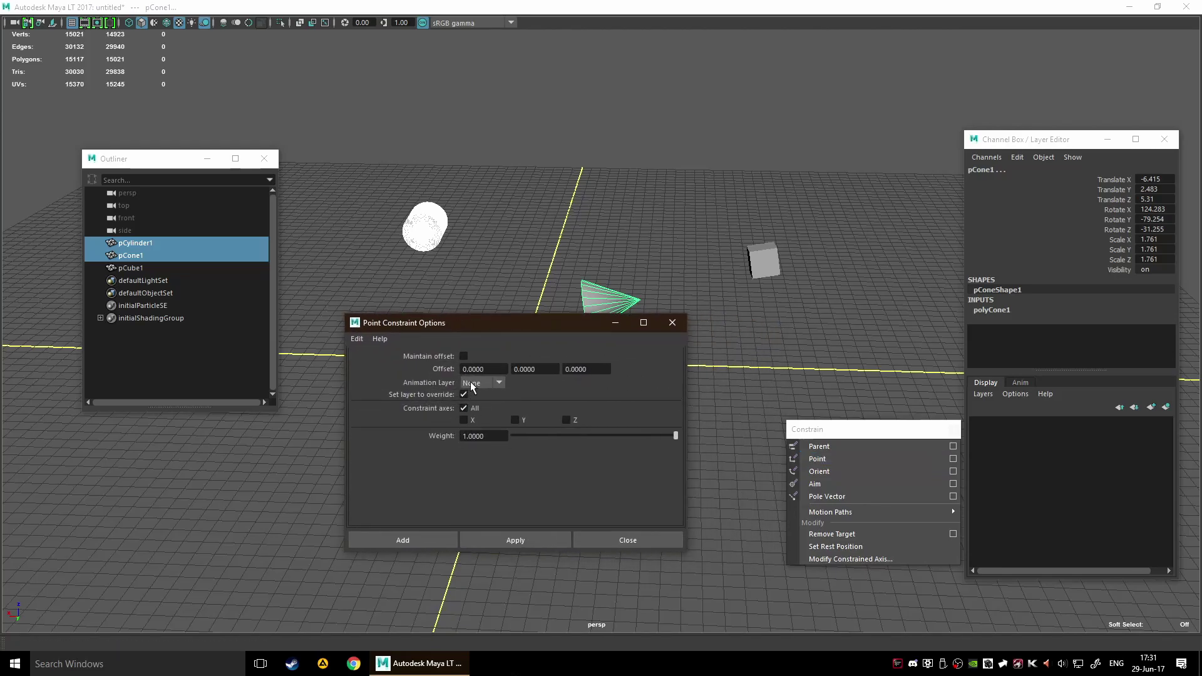
pyautogui.click(463, 356)
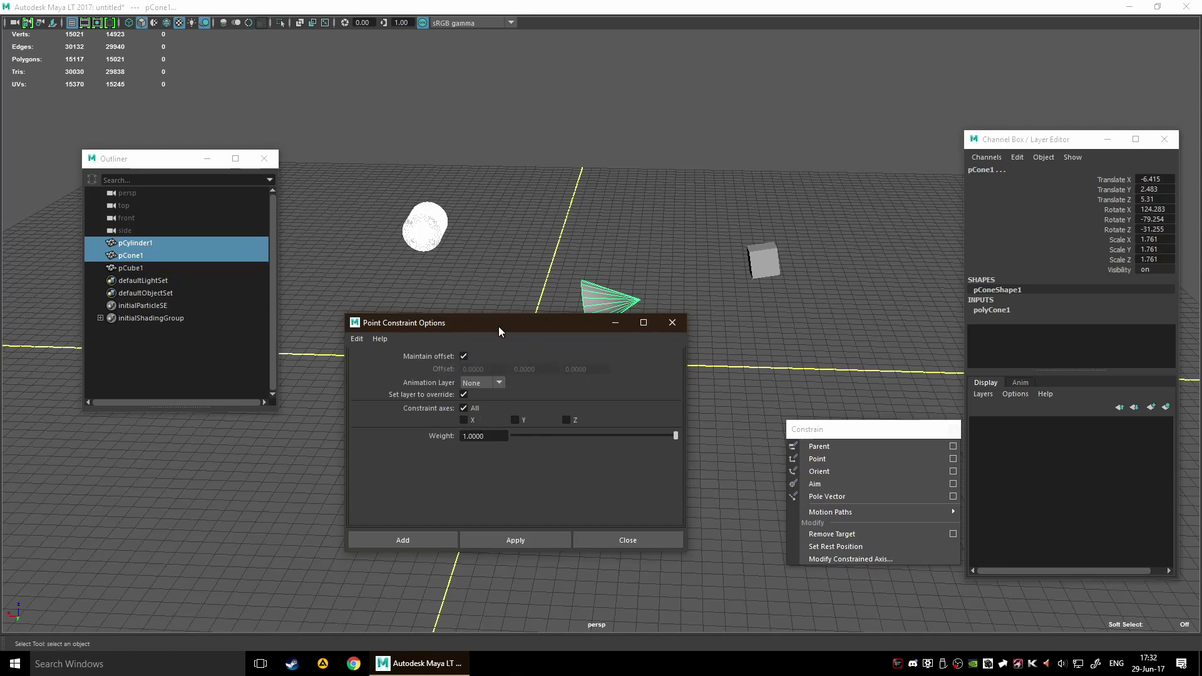
pyautogui.moveTo(499, 324); pyautogui.dragTo(515, 341)
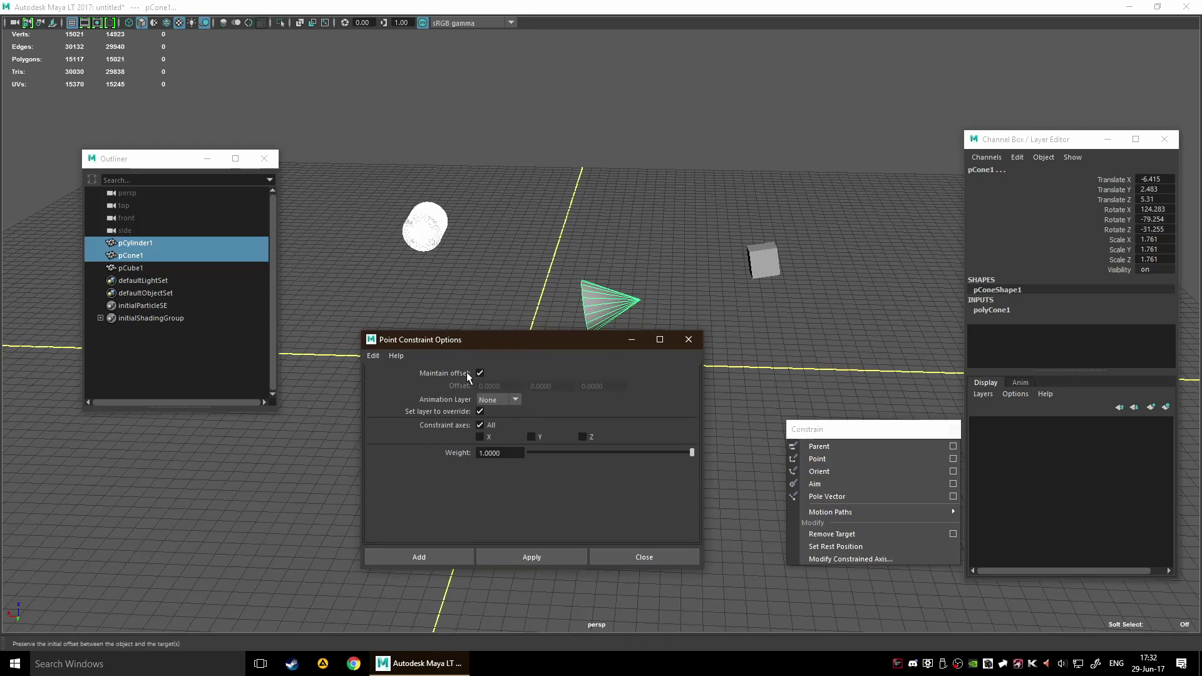
pyautogui.click(433, 557)
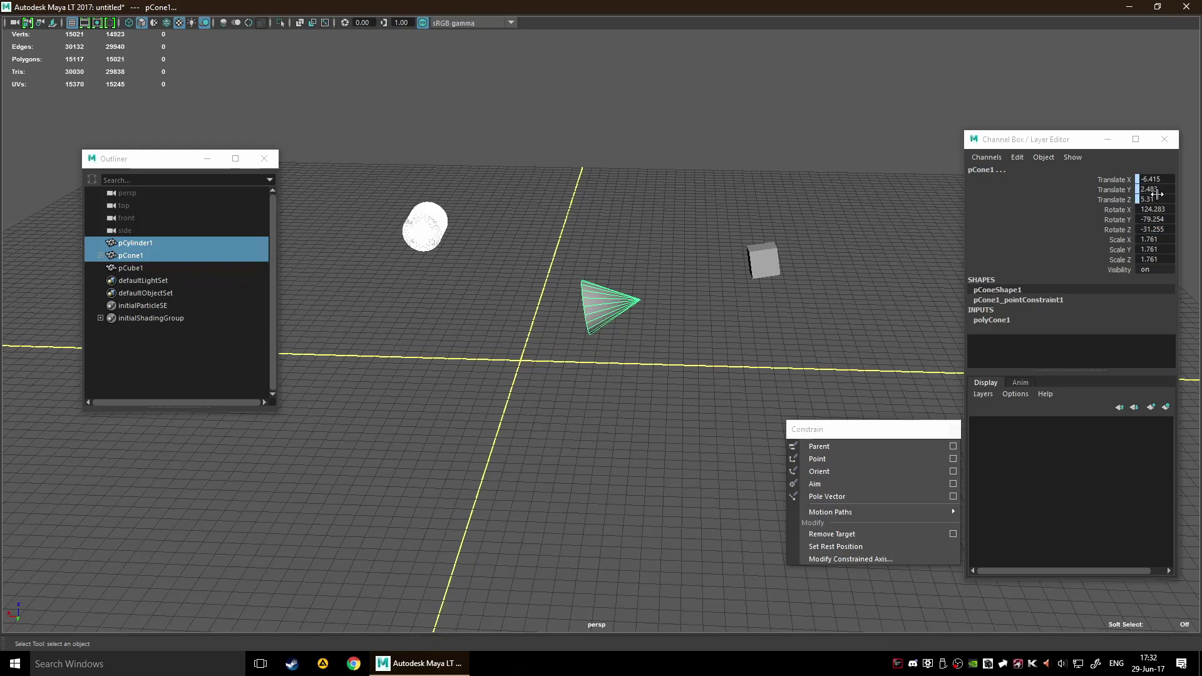
# Step: Add an Orient constraint from the cone to the cube on all axes with Maintain offset enabled
pyautogui.click(614, 308)
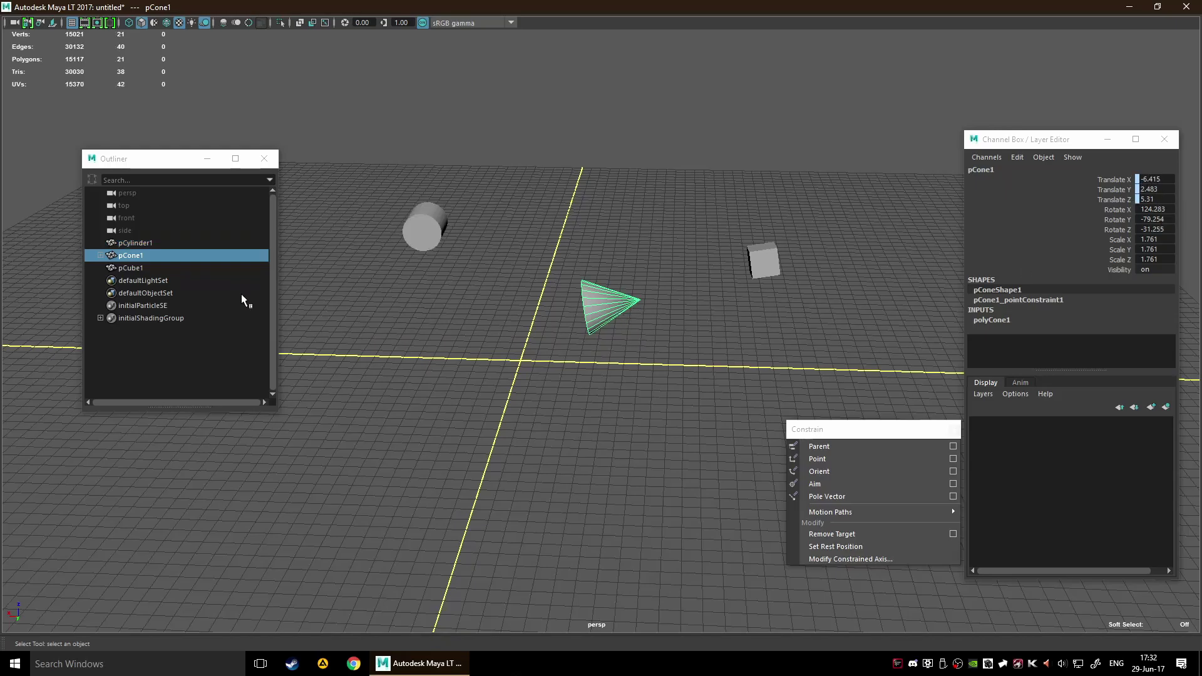
pyautogui.keyDown('shift'); pyautogui.click(760, 252); pyautogui.keyUp('shift')
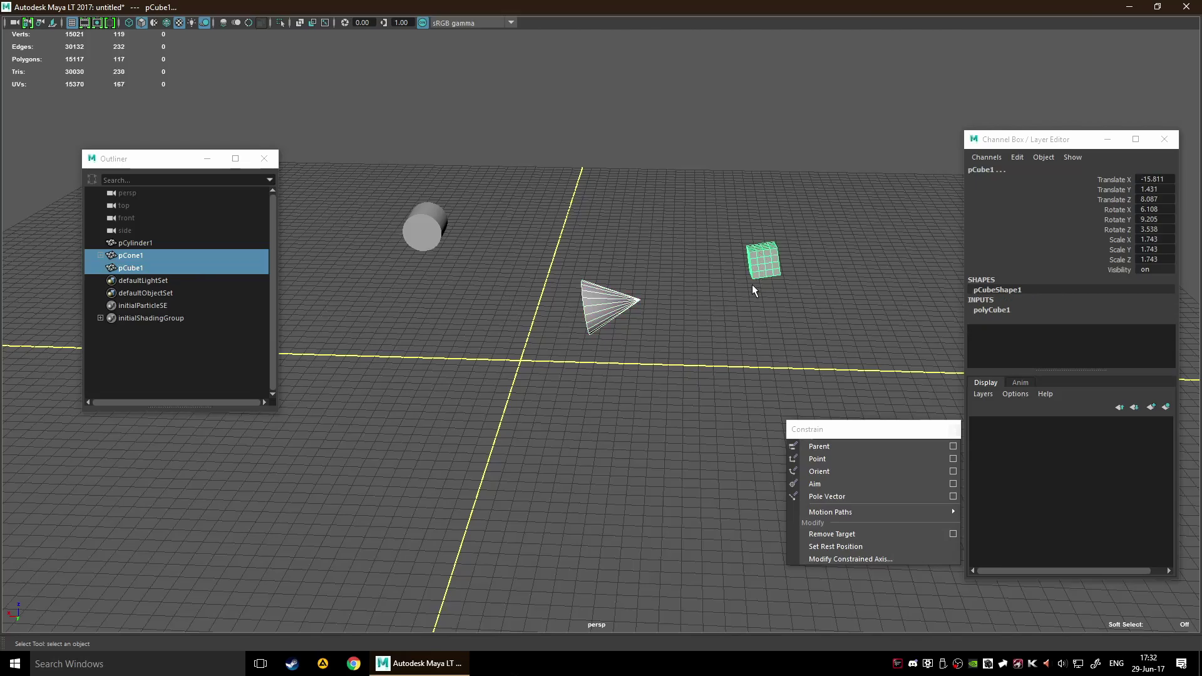
pyautogui.click(953, 472)
pyautogui.click(479, 373)
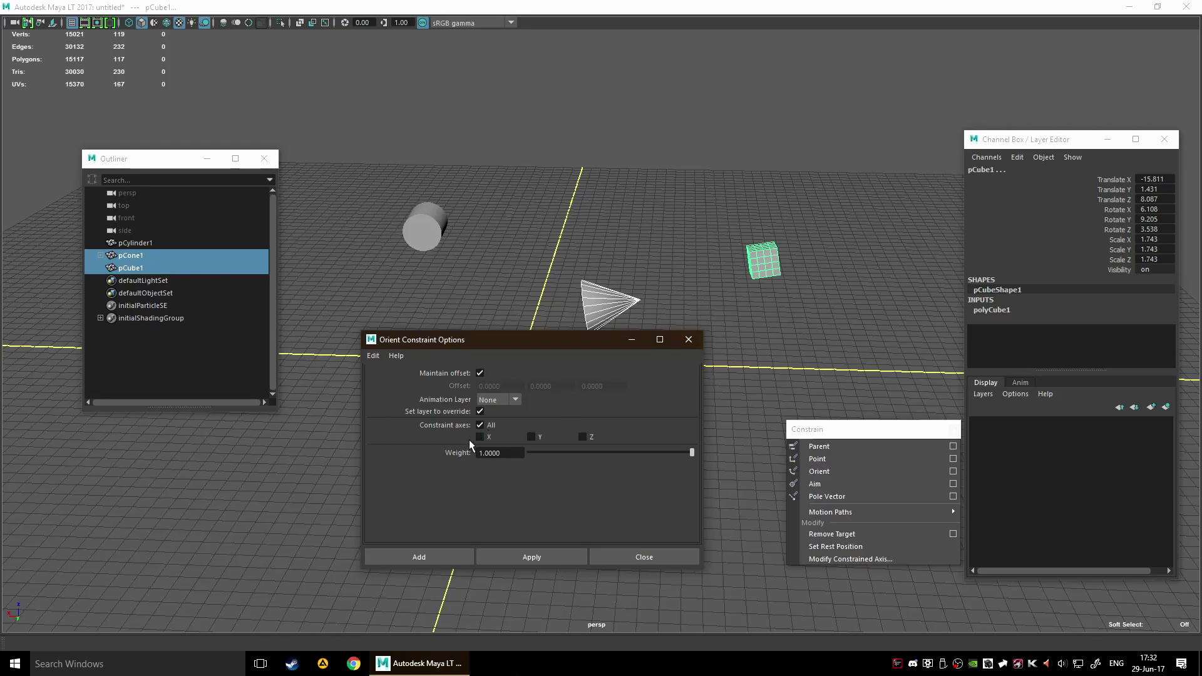
pyautogui.click(436, 554)
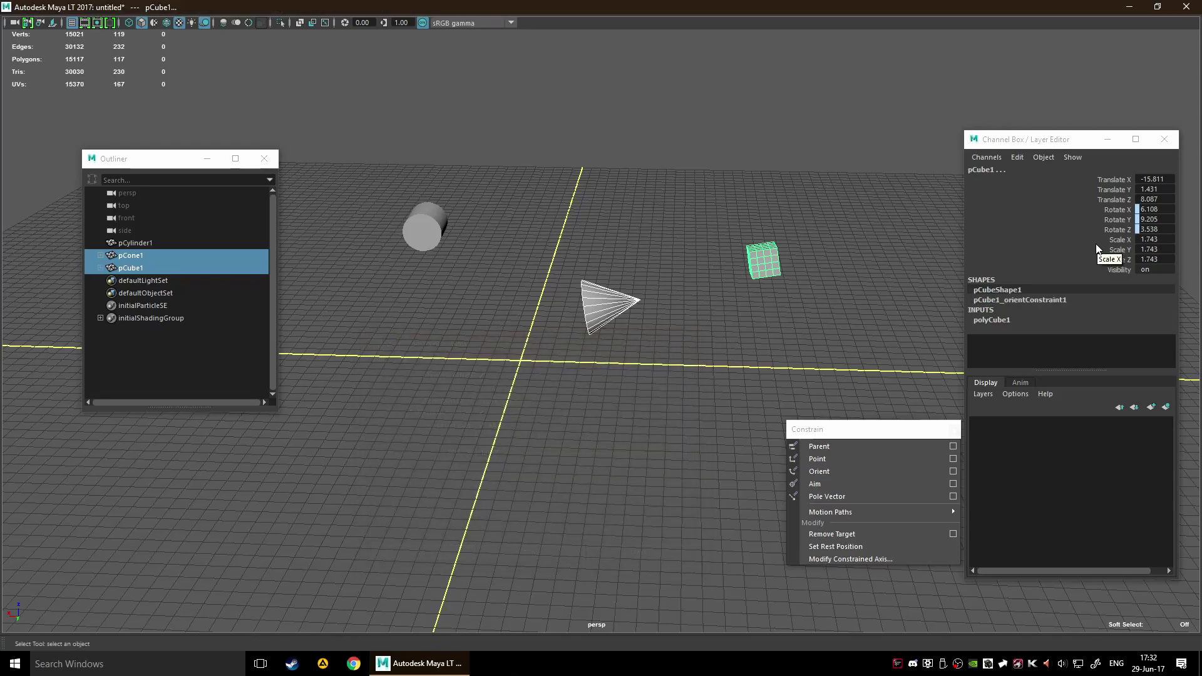
# Step: Add a Parent constraint from the cylinder to the already point-constrained cone
pyautogui.click(449, 239)
pyautogui.click(435, 232)
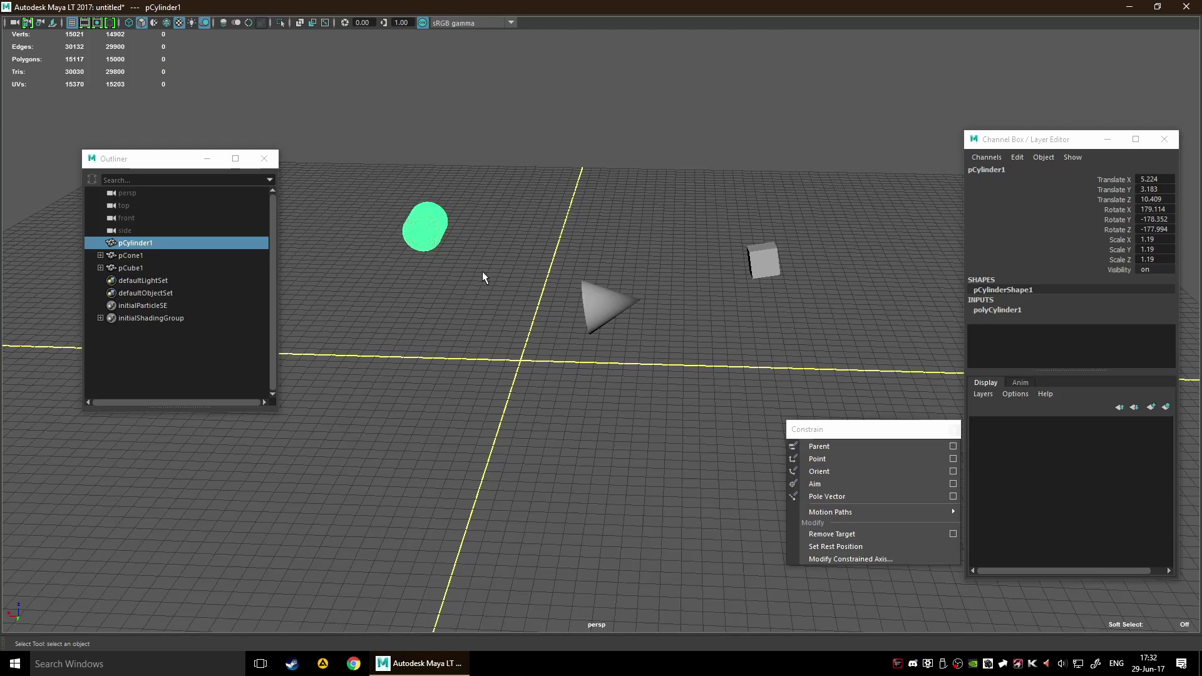
pyautogui.keyDown('shift'); pyautogui.click(595, 309); pyautogui.keyUp('shift')
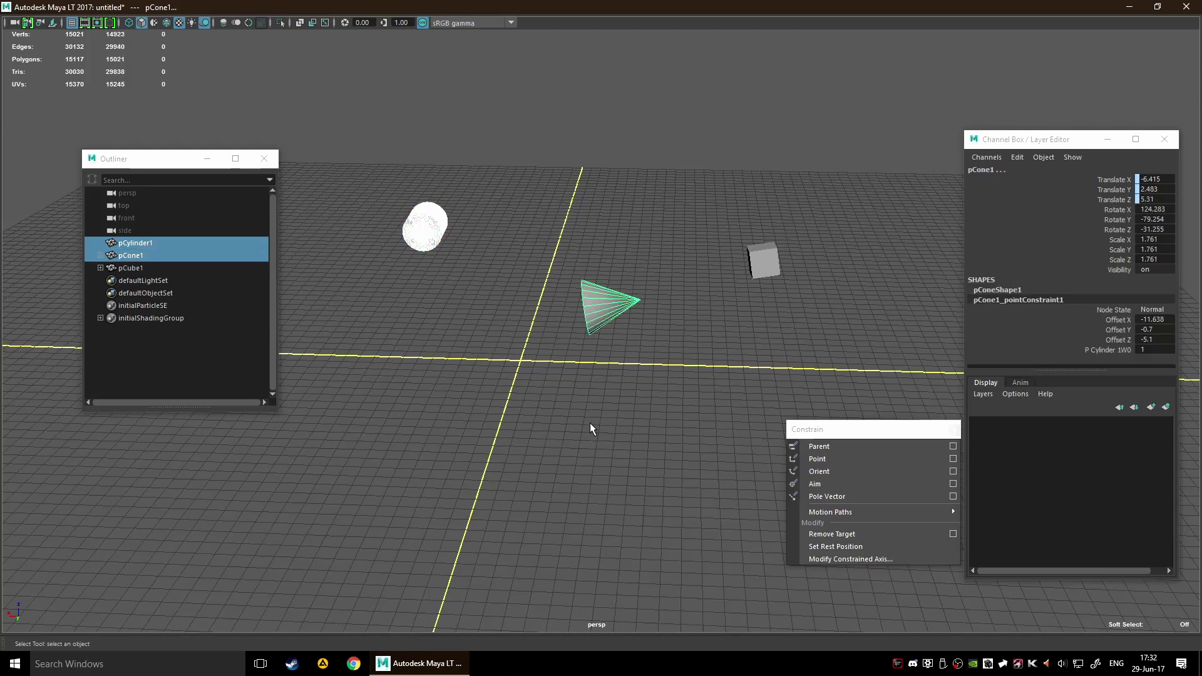
pyautogui.click(840, 449)
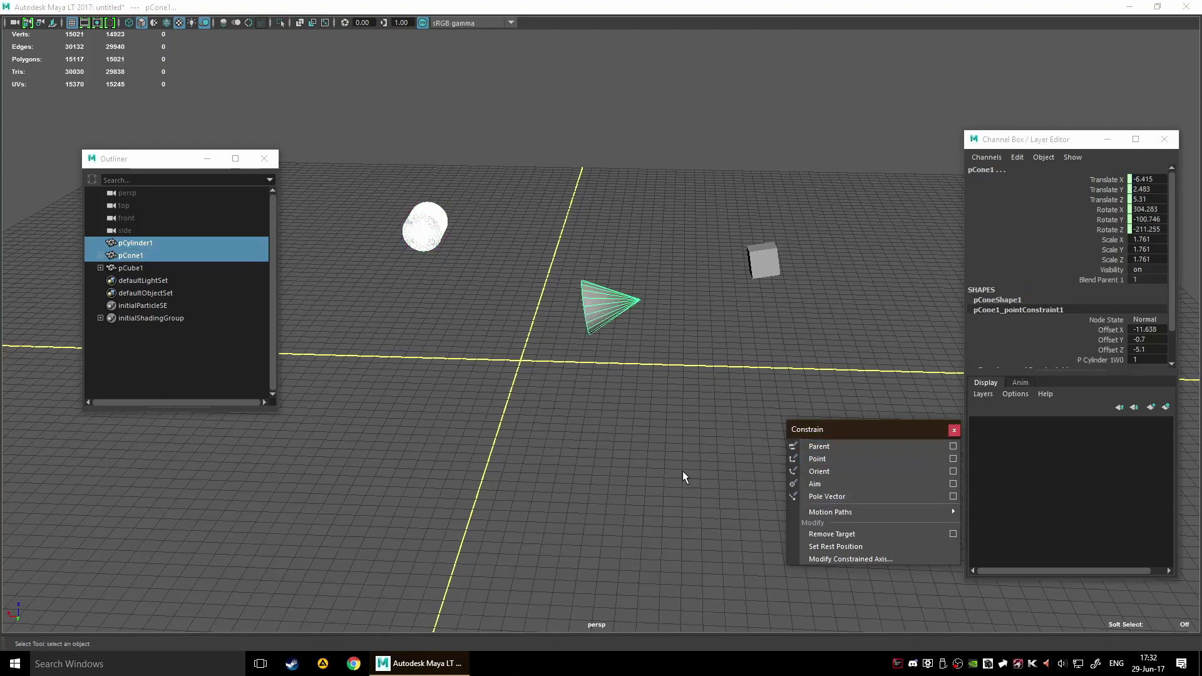
# Step: Expand the cone in the Outliner and examine its point and parent constraint nodes in turn
pyautogui.click(459, 305)
pyautogui.click(429, 234)
pyautogui.click(601, 305)
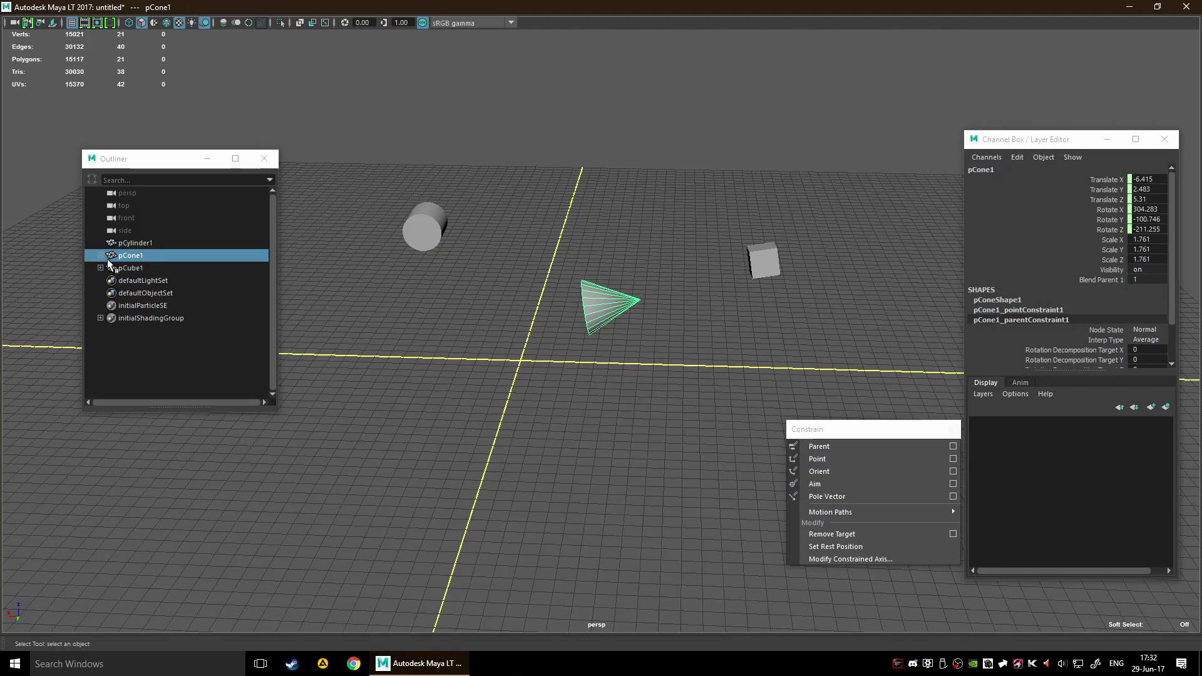
pyautogui.click(100, 255)
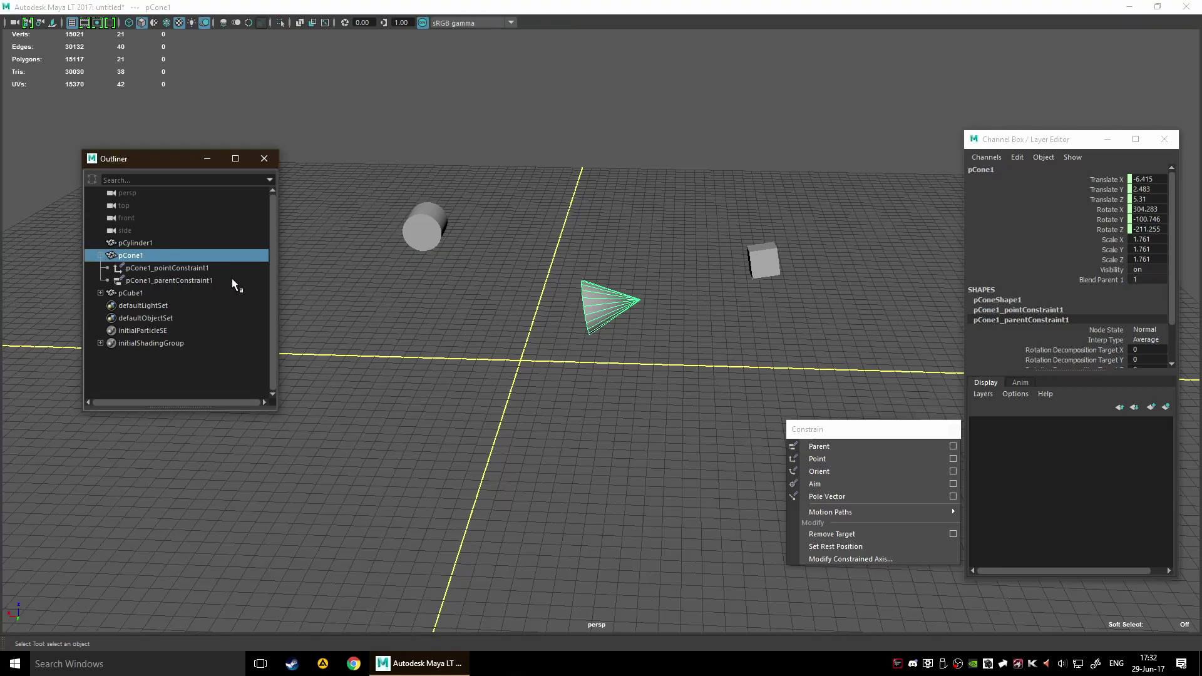
pyautogui.click(194, 269)
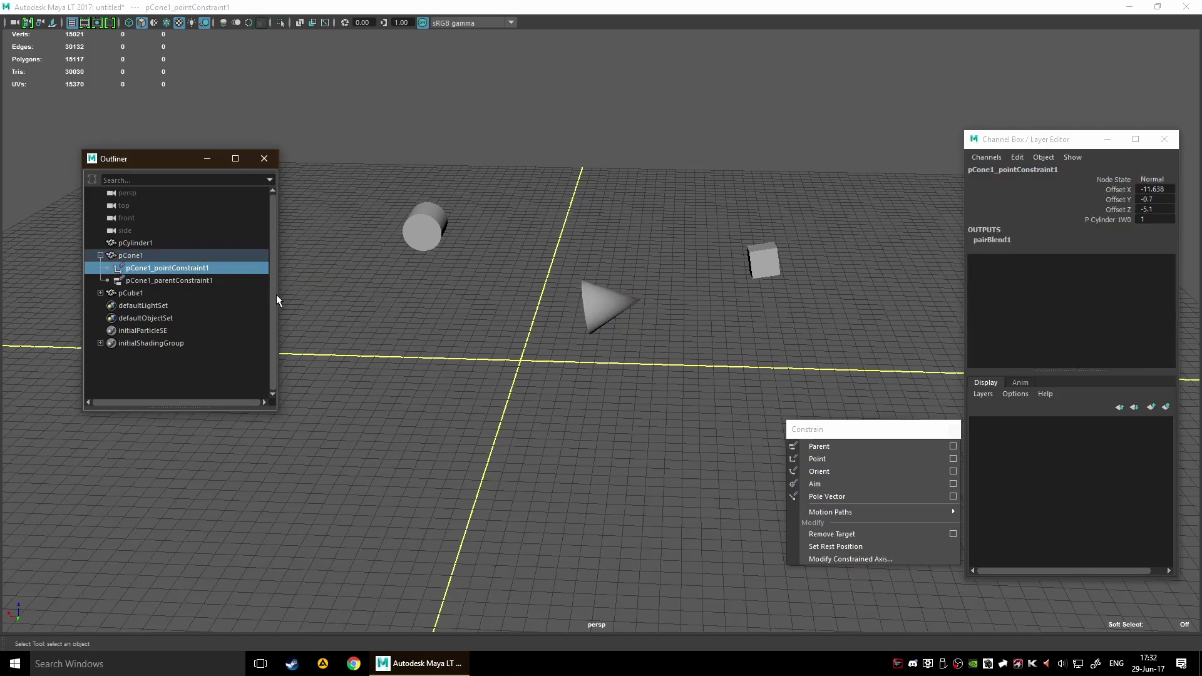
pyautogui.click(200, 281)
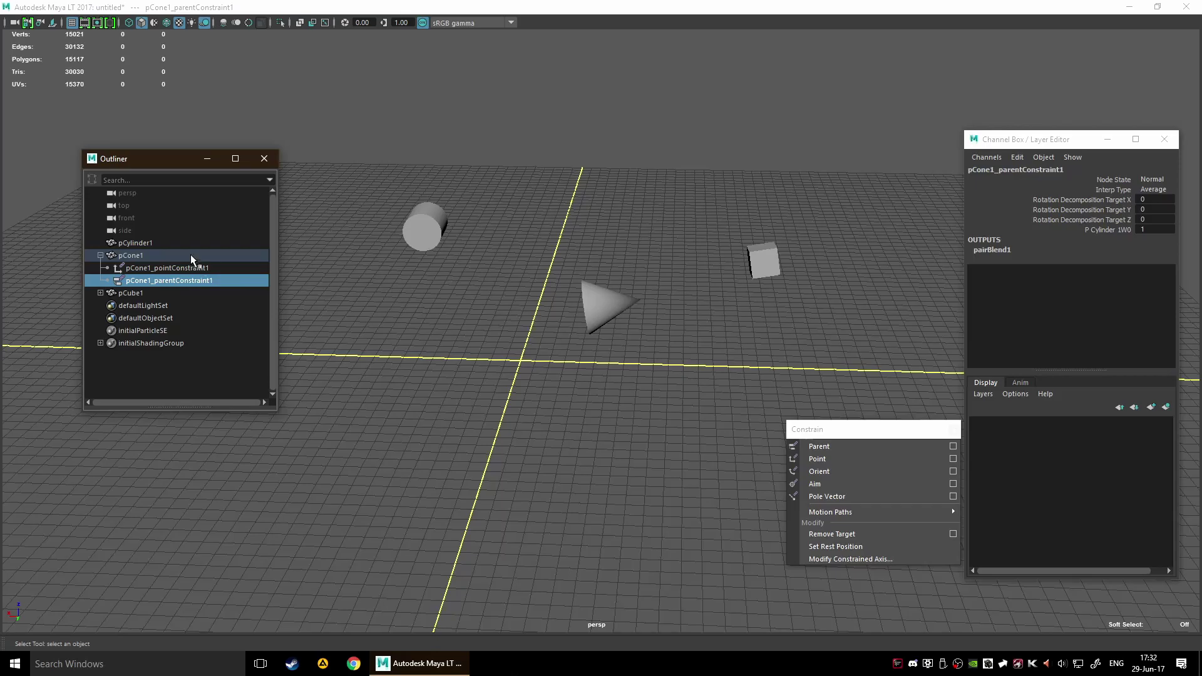
# Step: Try moving the doubly constrained cone to about -7.285, 1.789, 11.498
pyautogui.click(192, 257)
pyautogui.press('w')
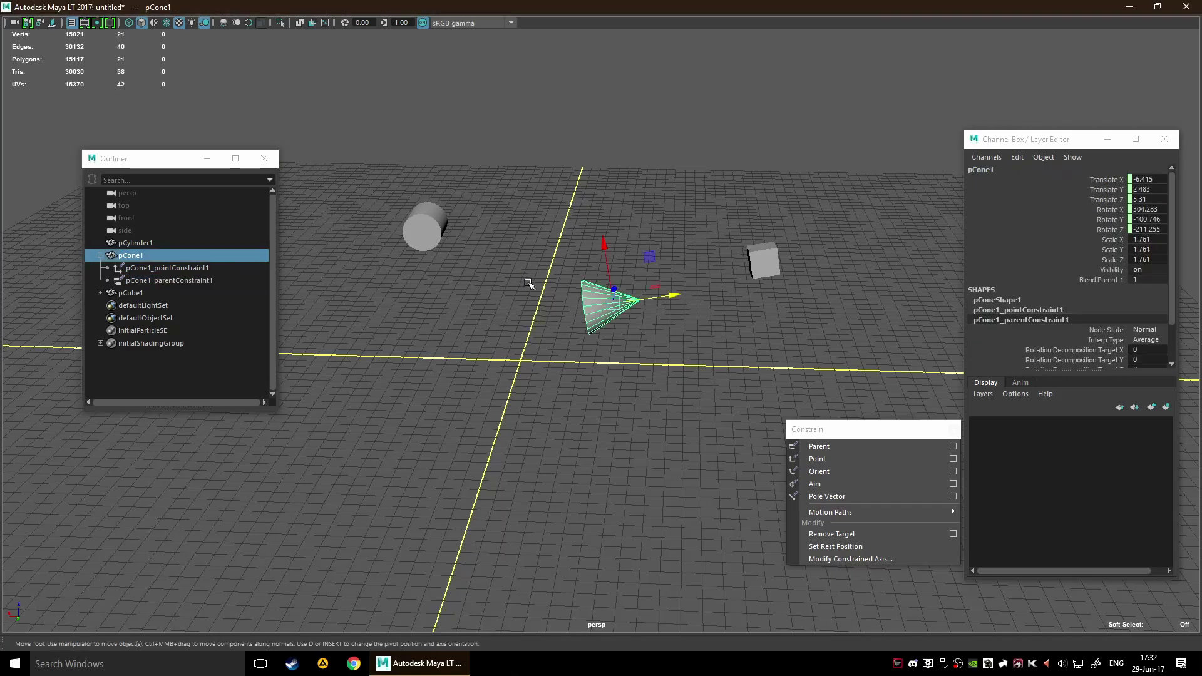
pyautogui.moveTo(665, 266); pyautogui.dragTo(679, 208)
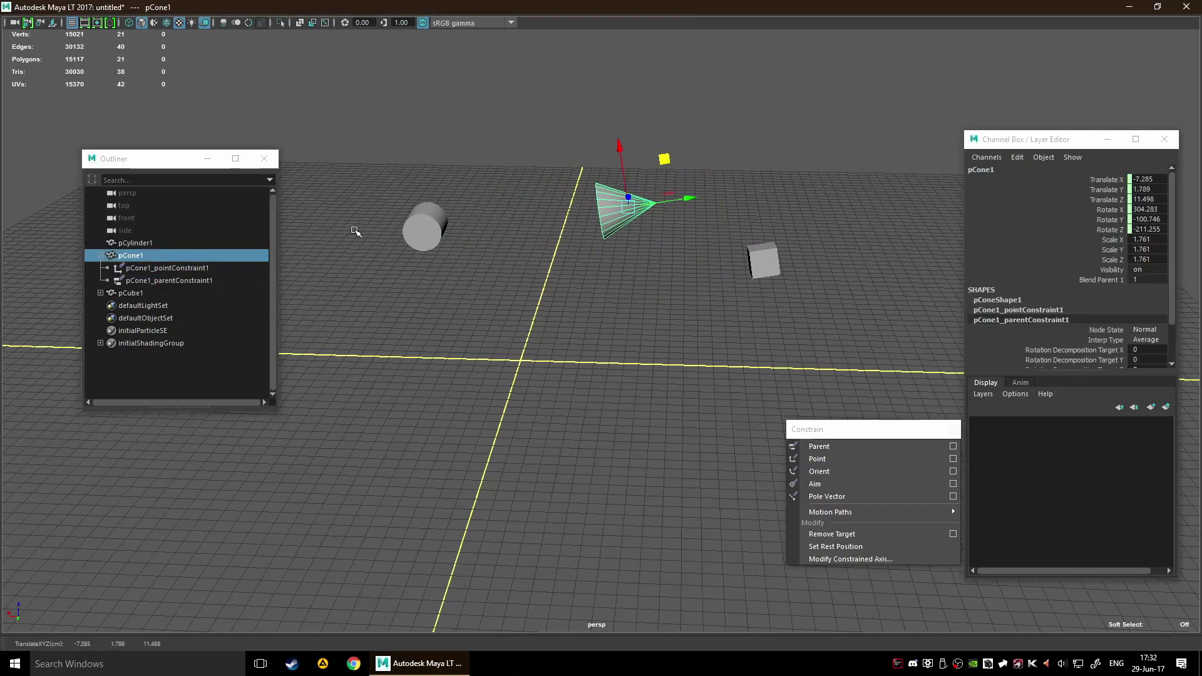
# Step: Move the cylinder to about 5.199, 2.937, 10.412 to test the cone's constraints, and undo the last movement
pyautogui.click(418, 226)
pyautogui.moveTo(383, 183); pyautogui.dragTo(392, 156)
pyautogui.hotkey('ctrl', 'z')
pyautogui.keyDown('alt'); pyautogui.moveTo(491, 351); pyautogui.dragTo(407, 326); pyautogui.keyUp('alt')
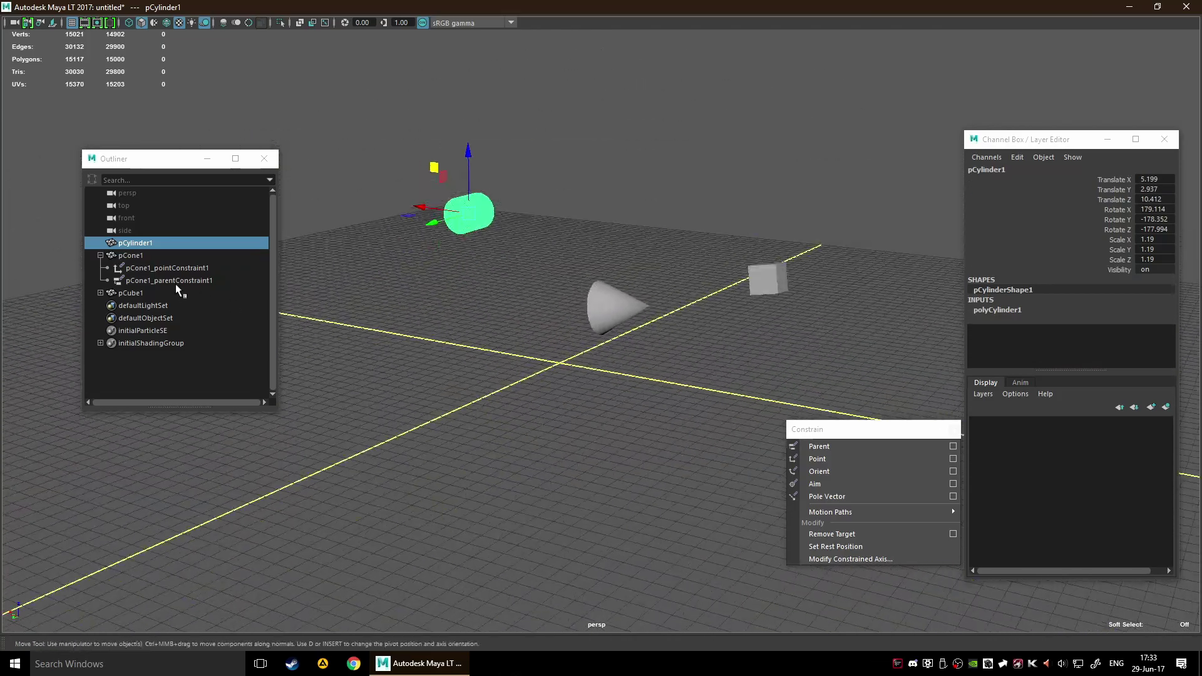
# Step: Delete the parent constraint node from the cone, keeping its point constraint, and clear the selection
pyautogui.click(175, 282)
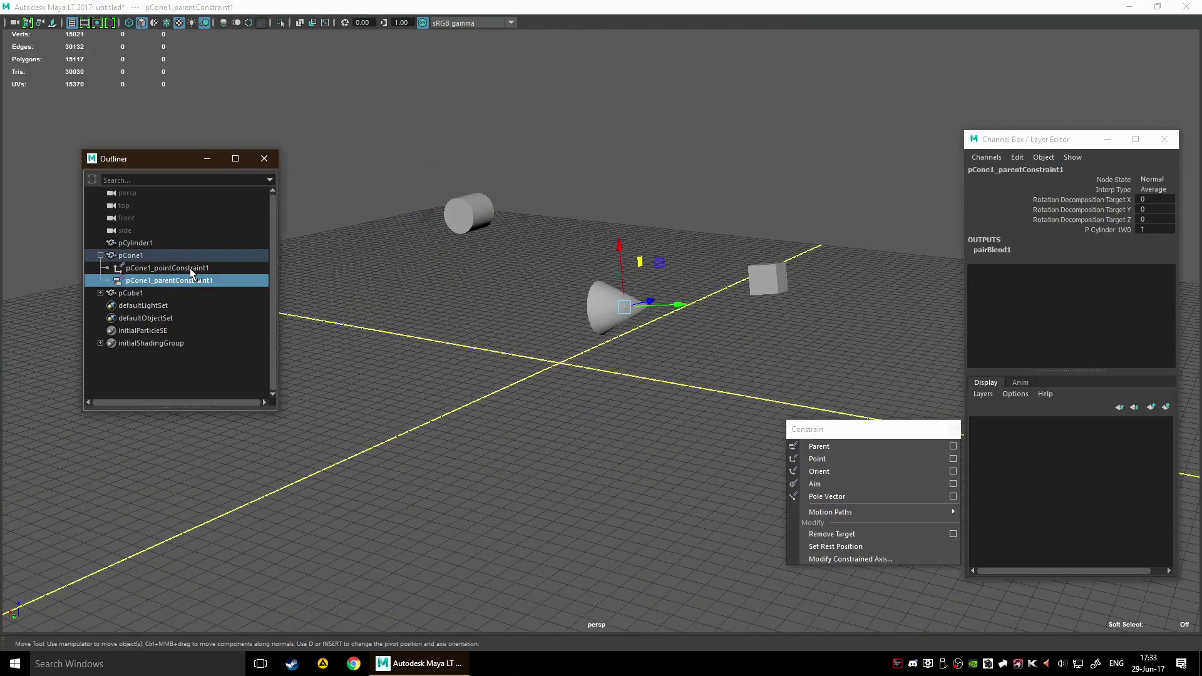
pyautogui.click(191, 266)
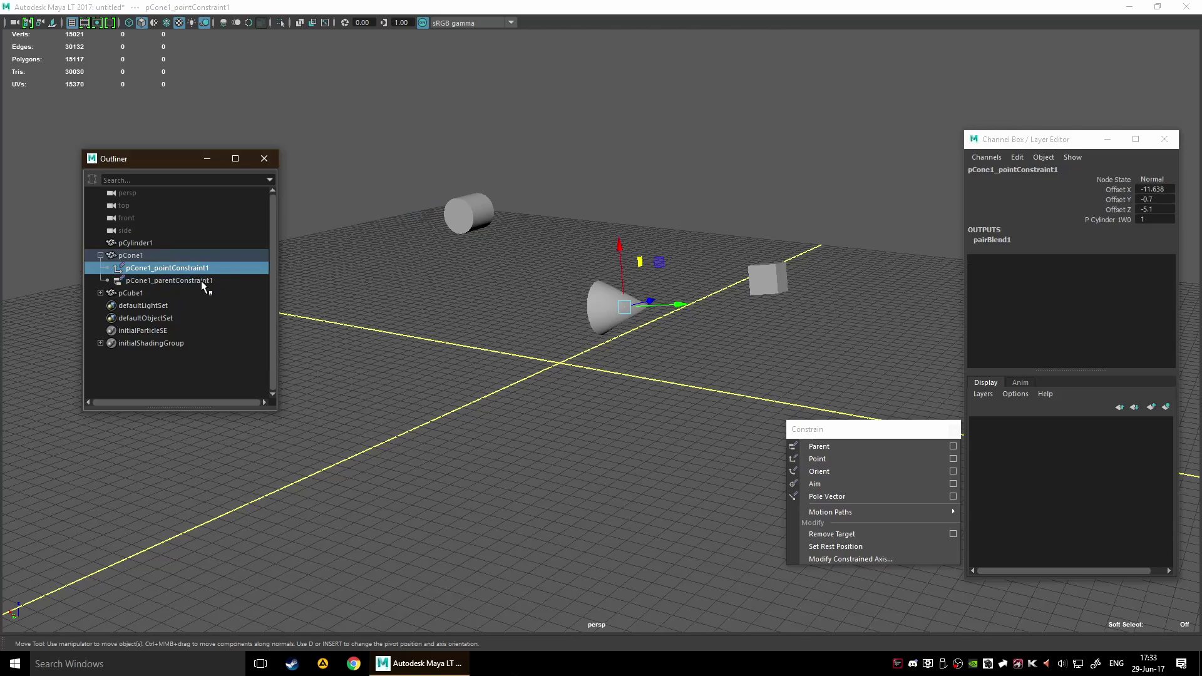
pyautogui.click(201, 280)
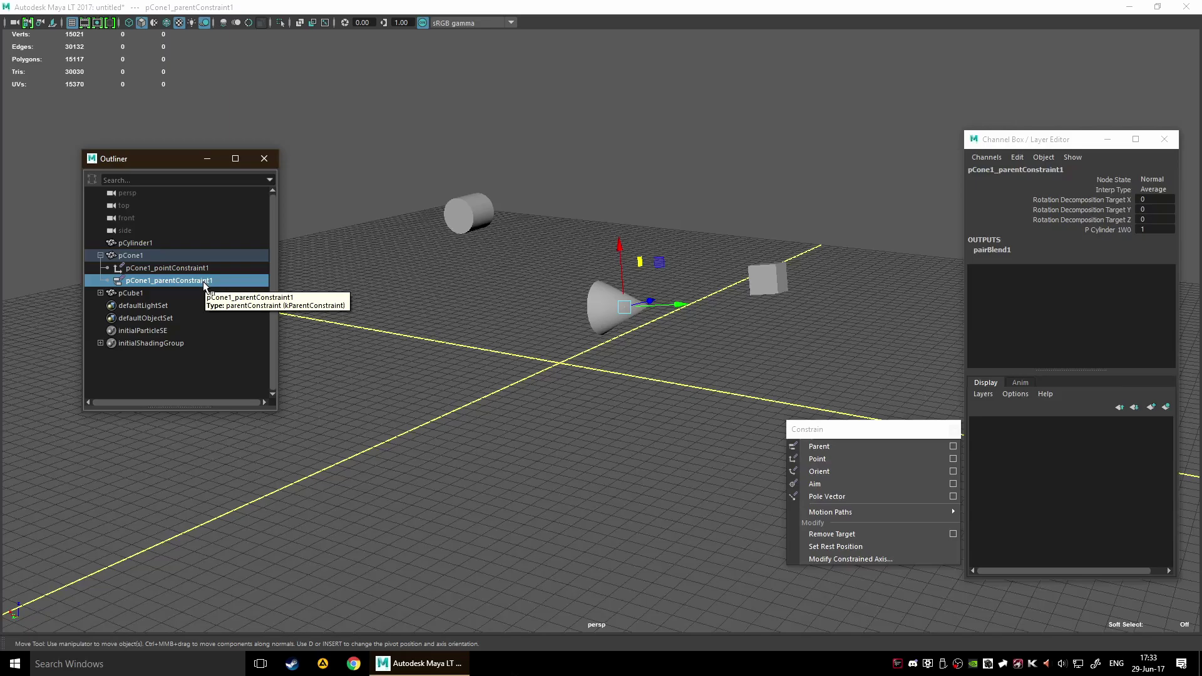
pyautogui.press('Delete')
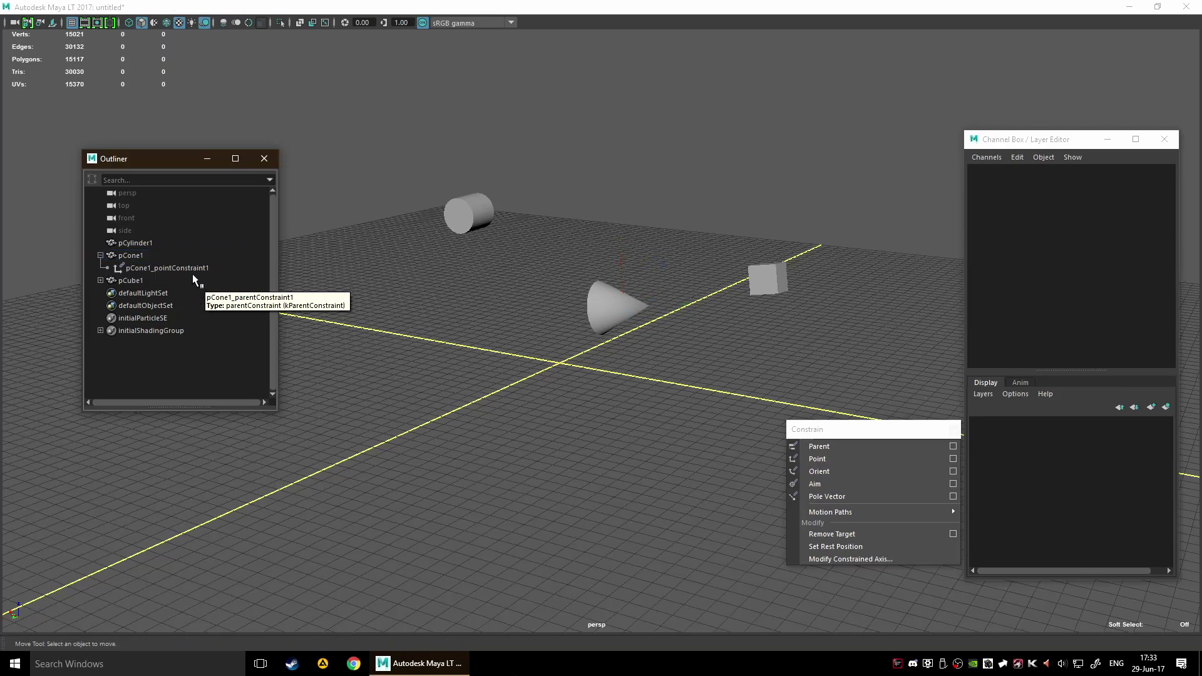
pyautogui.click(193, 280)
pyautogui.click(539, 307)
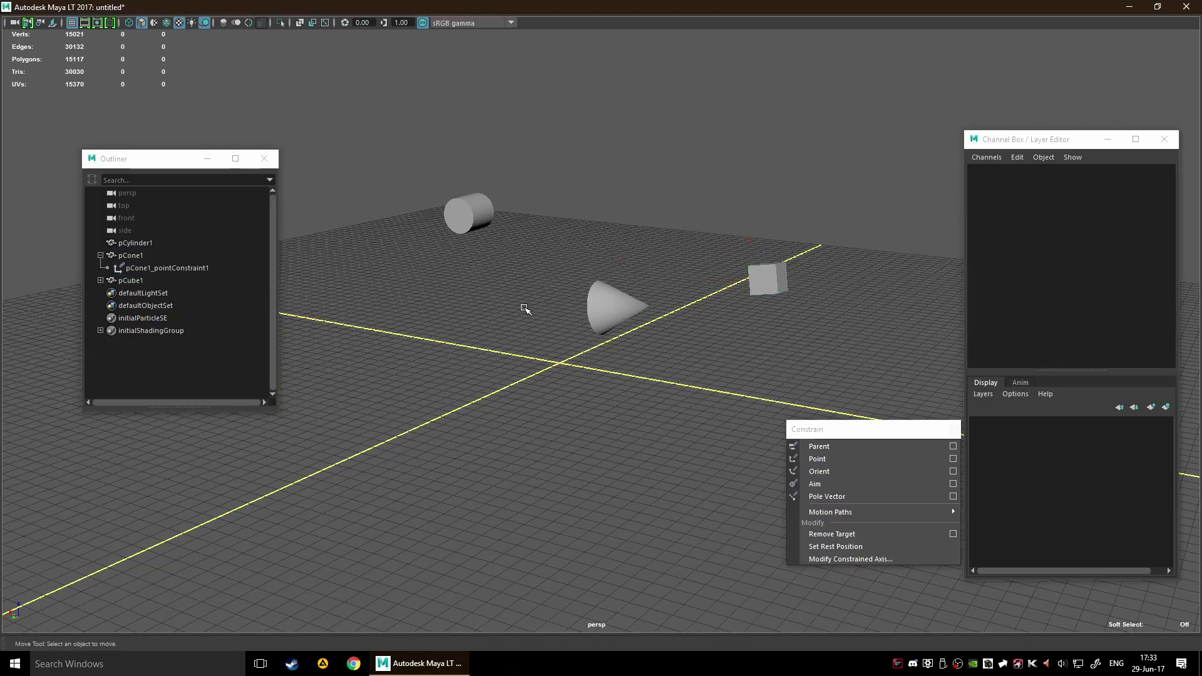
# Step: Rotate the cylinder to about 178.954, -147.815, -177.462, and try moving it to test the cone's point constraint
pyautogui.keyDown('alt'); pyautogui.moveTo(540, 307); pyautogui.dragTo(492, 276); pyautogui.keyUp('alt')
pyautogui.click(446, 216)
pyautogui.press('e')
pyautogui.moveTo(485, 186); pyautogui.dragTo(497, 258)
pyautogui.press('w')
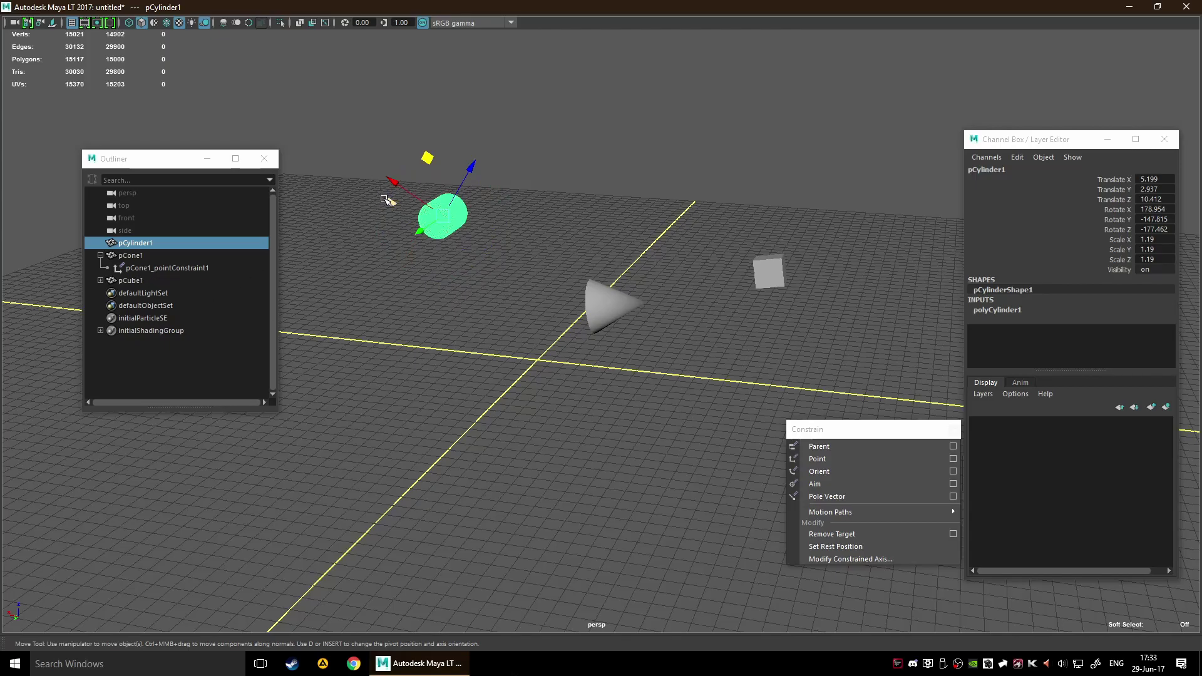
pyautogui.moveTo(391, 201); pyautogui.dragTo(551, 174, button='middle')
# Step: Check the cone's point constraint and shift the cylinder slightly to about 5.195, 2.978, 10.41
pyautogui.click(598, 303)
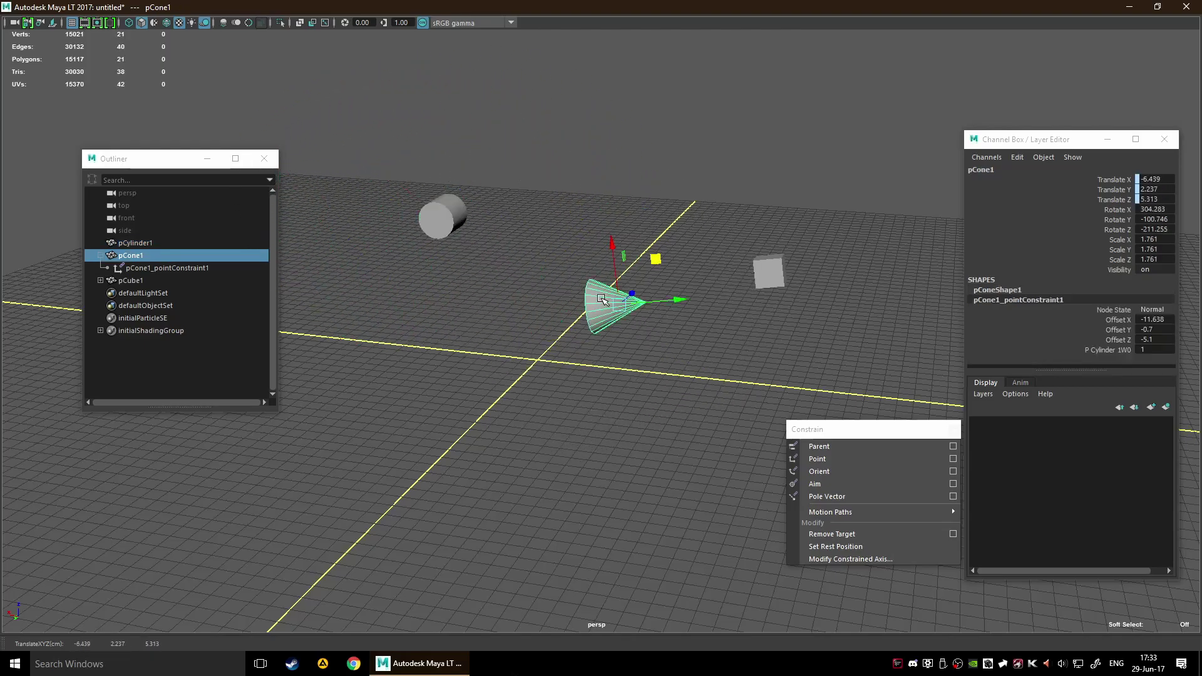
pyautogui.keyDown('alt'); pyautogui.moveTo(1055, 237); pyautogui.dragTo(657, 169); pyautogui.keyUp('alt')
pyautogui.click(648, 150)
pyautogui.keyDown('alt'); pyautogui.moveTo(788, 194); pyautogui.dragTo(771, 328); pyautogui.keyUp('alt')
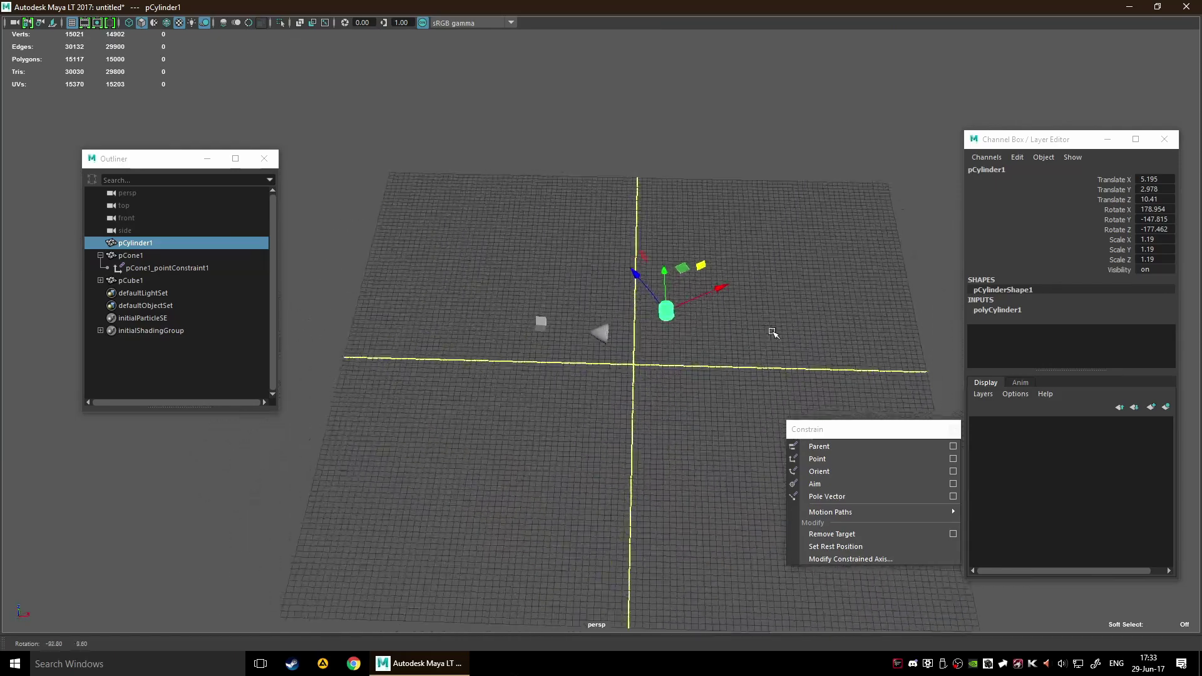
pyautogui.scroll(3, 771, 327)
pyautogui.keyDown('shift'); pyautogui.click(598, 338); pyautogui.keyUp('shift')
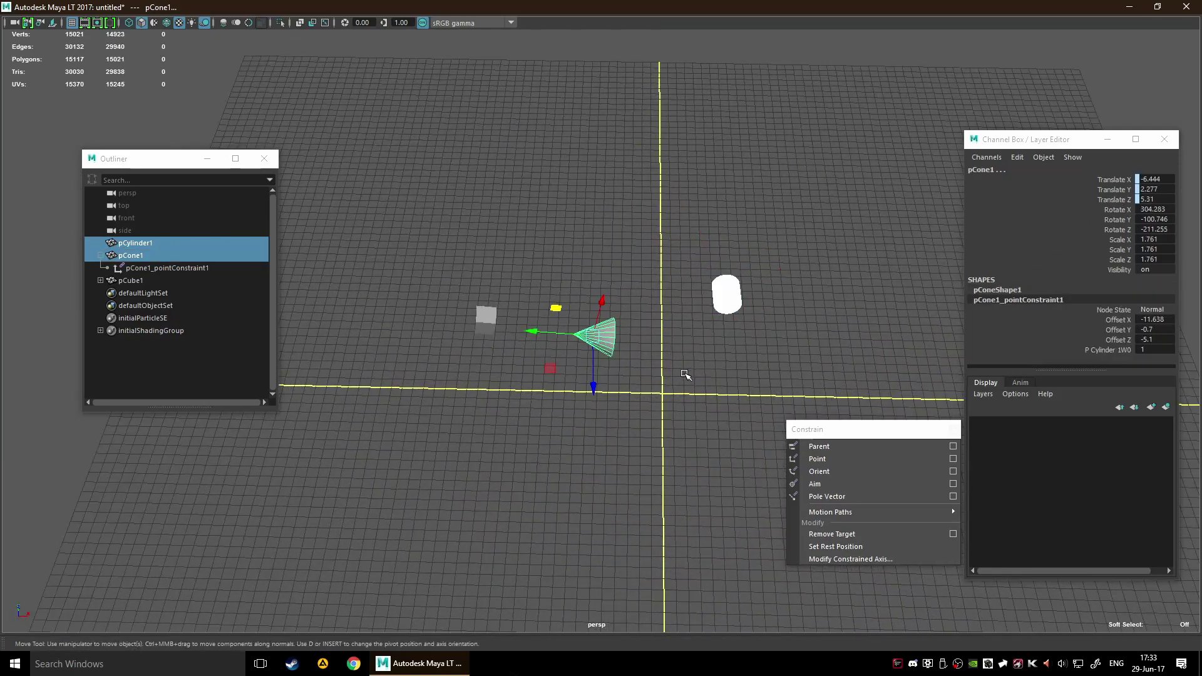
pyautogui.click(687, 373)
# Step: Rotate the cone to about 276.357, -161.556, -179.461 and check the rotation of the orient-constrained cube
pyautogui.click(598, 338)
pyautogui.press('e')
pyautogui.moveTo(630, 298); pyautogui.dragTo(601, 376)
pyautogui.click(483, 335)
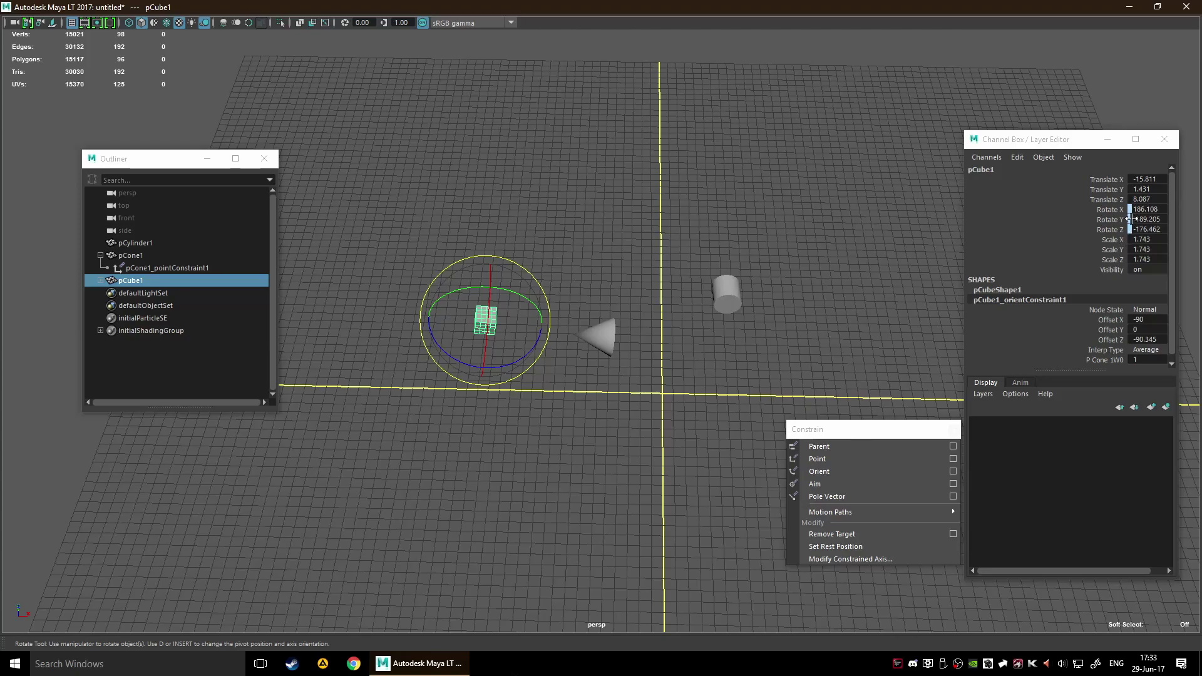
pyautogui.click(592, 339)
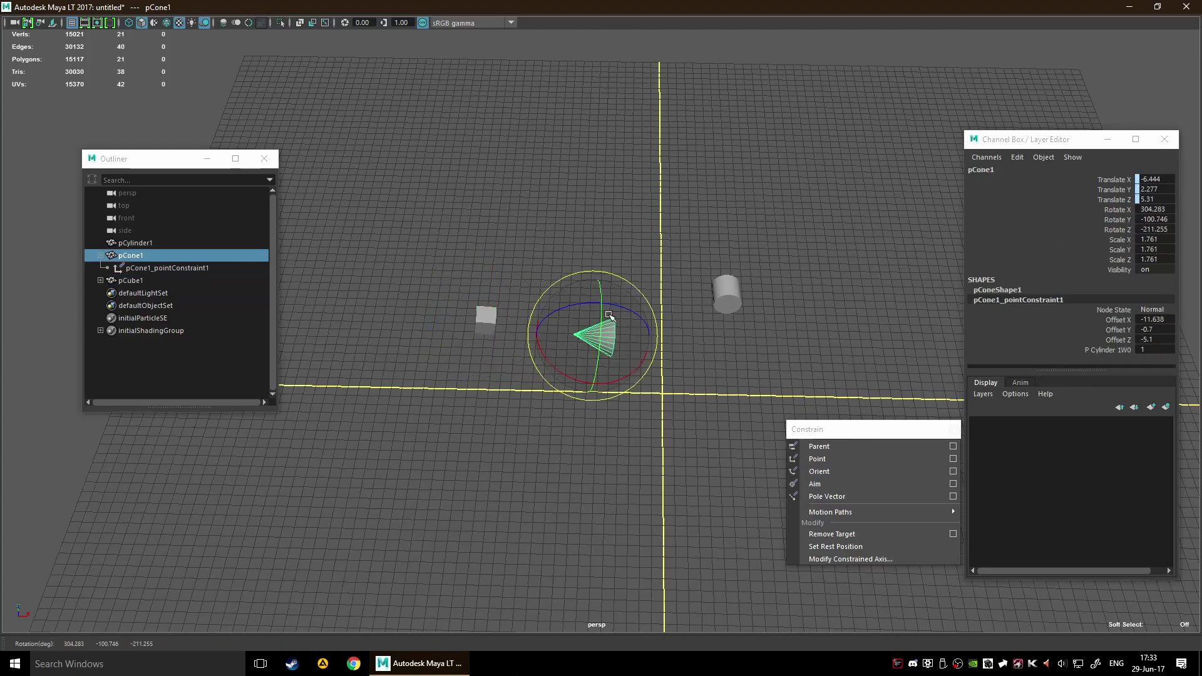
pyautogui.moveTo(614, 300); pyautogui.dragTo(616, 369)
pyautogui.click(486, 321)
pyautogui.keyDown('alt'); pyautogui.moveTo(712, 364); pyautogui.dragTo(639, 319); pyautogui.keyUp('alt')
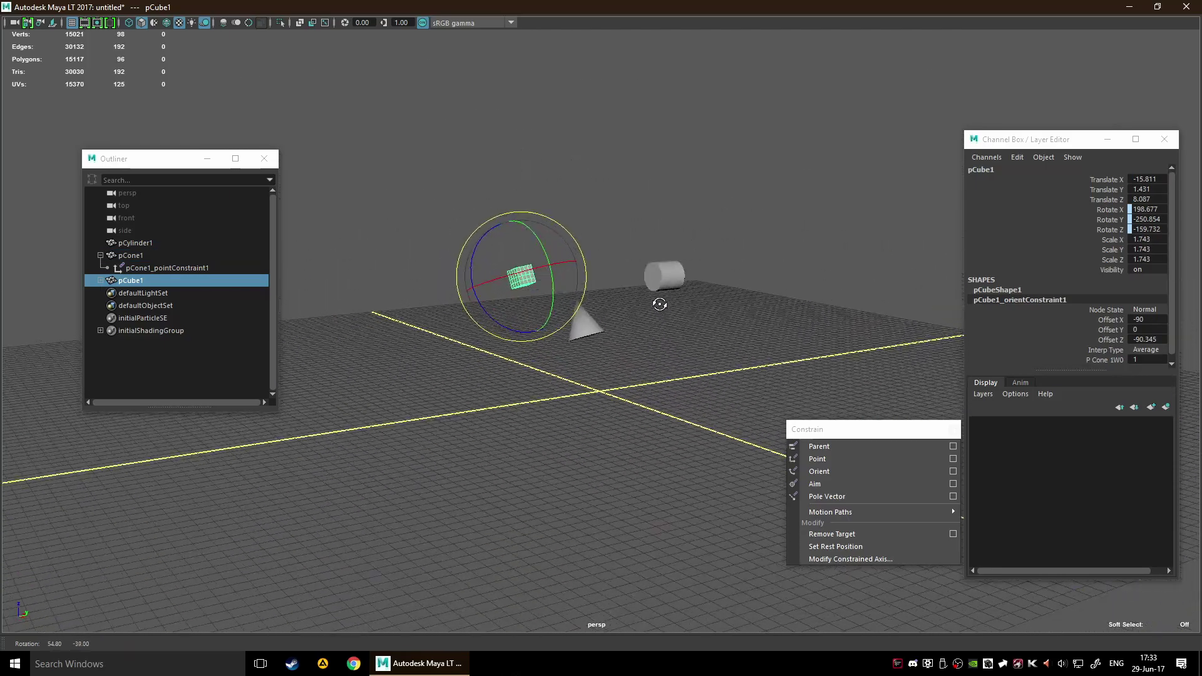
# Step: Rotate the cylinder to about 218.192, -146.876, -412.461 to compare it with the point-constrained cone
pyautogui.click(664, 279)
pyautogui.keyDown('alt'); pyautogui.moveTo(664, 279); pyautogui.dragTo(580, 325); pyautogui.keyUp('alt')
pyautogui.moveTo(494, 292); pyautogui.dragTo(538, 379)
# Step: Rotate the cone to about 283.763, -116.198, -189.837 to test the cube's orient constraint again
pyautogui.click(584, 320)
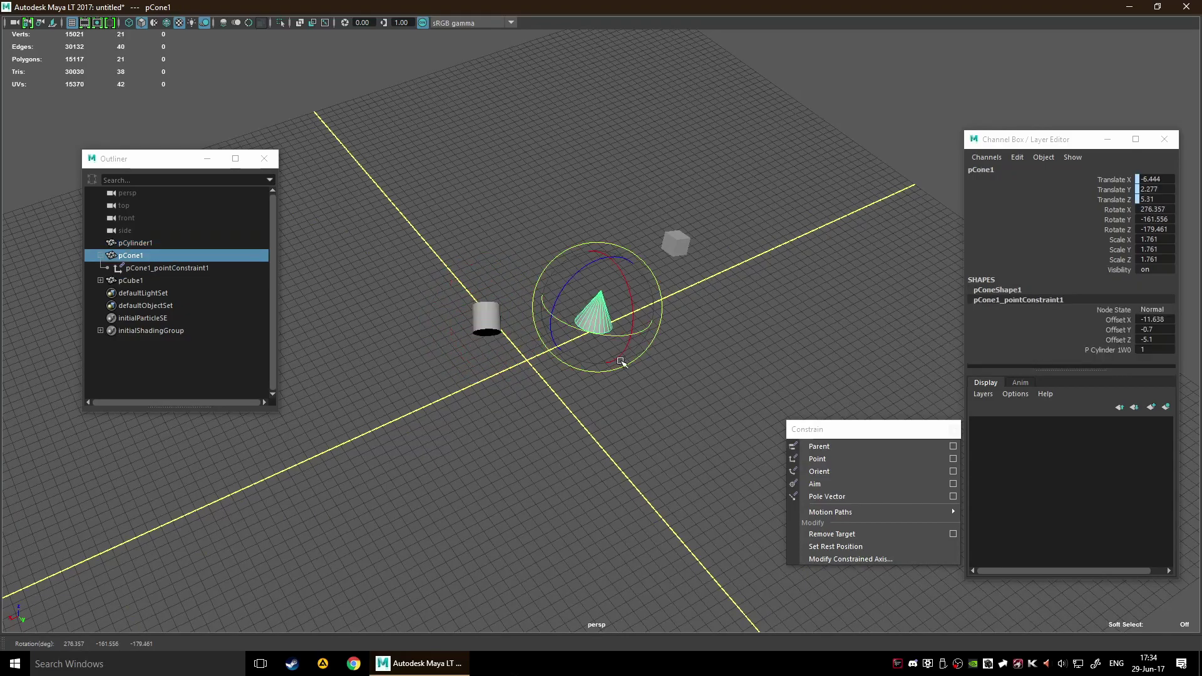
pyautogui.keyDown('alt'); pyautogui.moveTo(585, 320); pyautogui.dragTo(636, 350); pyautogui.keyUp('alt')
pyautogui.moveTo(591, 266); pyautogui.dragTo(503, 305)
# Step: Rotate the cylinder to about 131.511, -186.719, -621.333 and inspect the cube's channel values
pyautogui.click(483, 266)
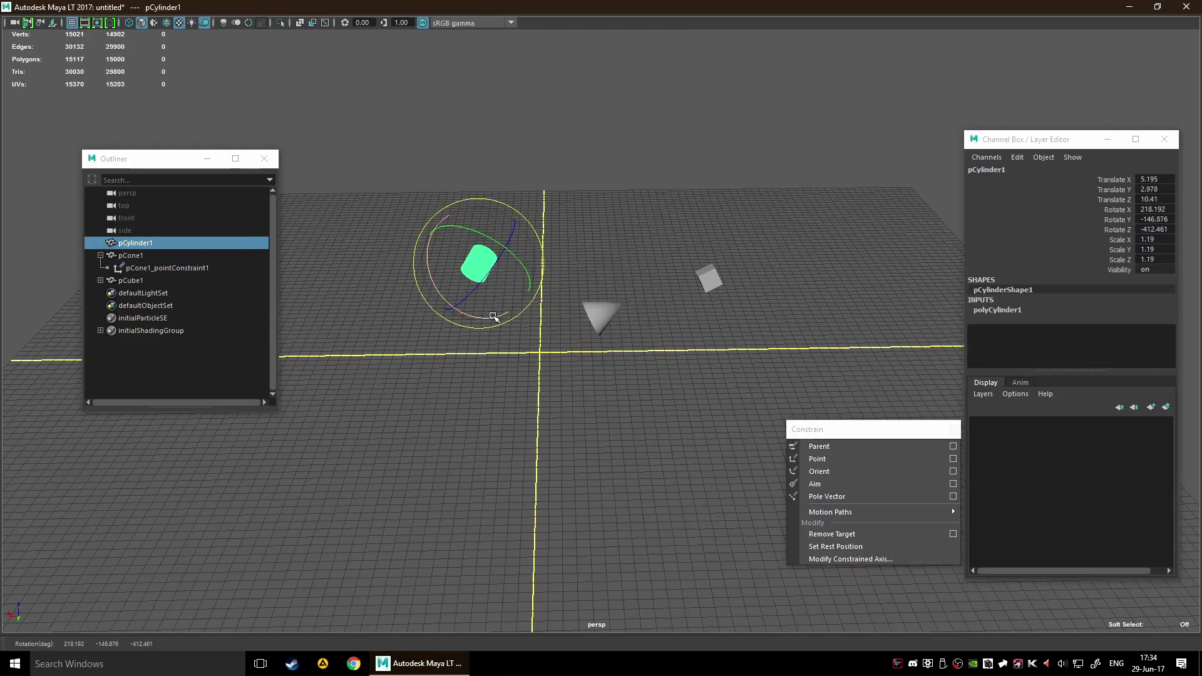
pyautogui.moveTo(493, 251); pyautogui.dragTo(480, 339)
pyautogui.click(708, 281)
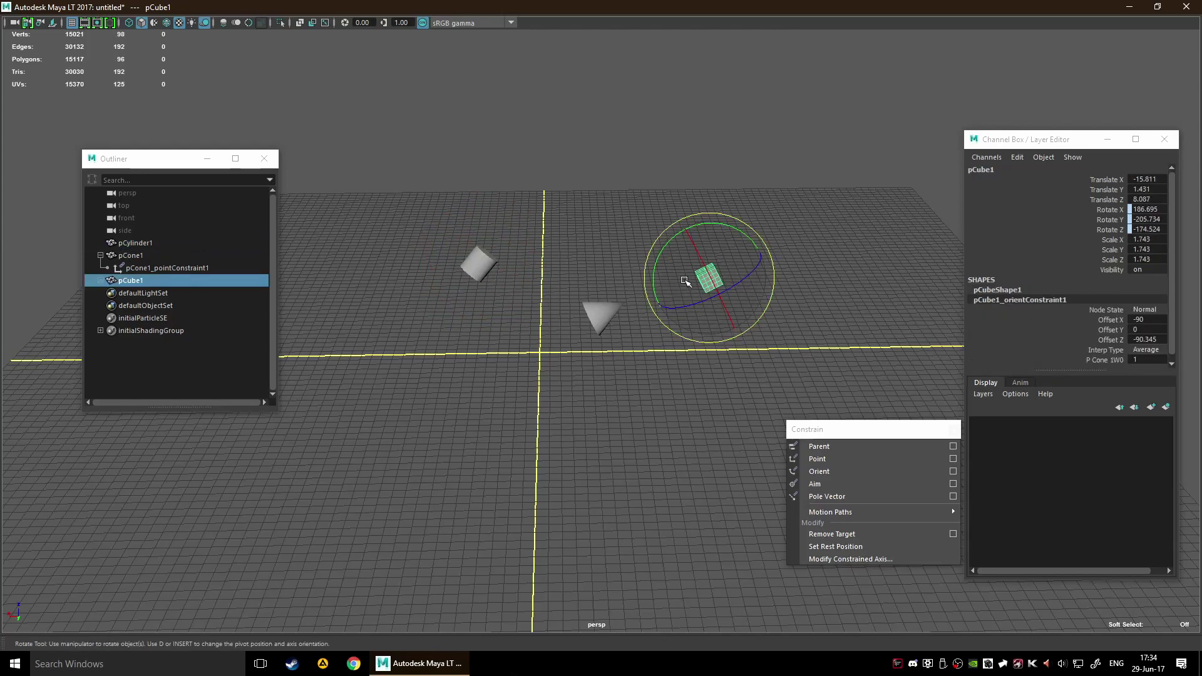
# Step: Move the cylinder to about 5.54, 3.078, 10.01 to test the point-constrained cone, and decline the AutoSave
pyautogui.click(478, 274)
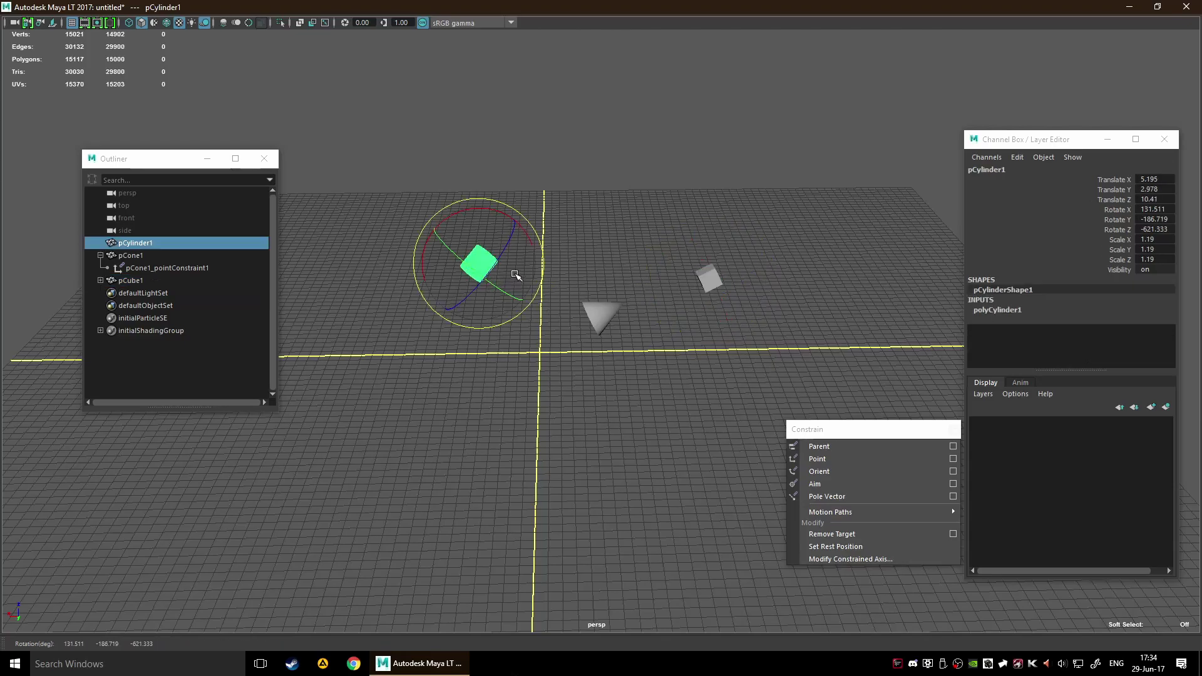
pyautogui.press('w')
pyautogui.moveTo(445, 308); pyautogui.dragTo(542, 316, button='middle')
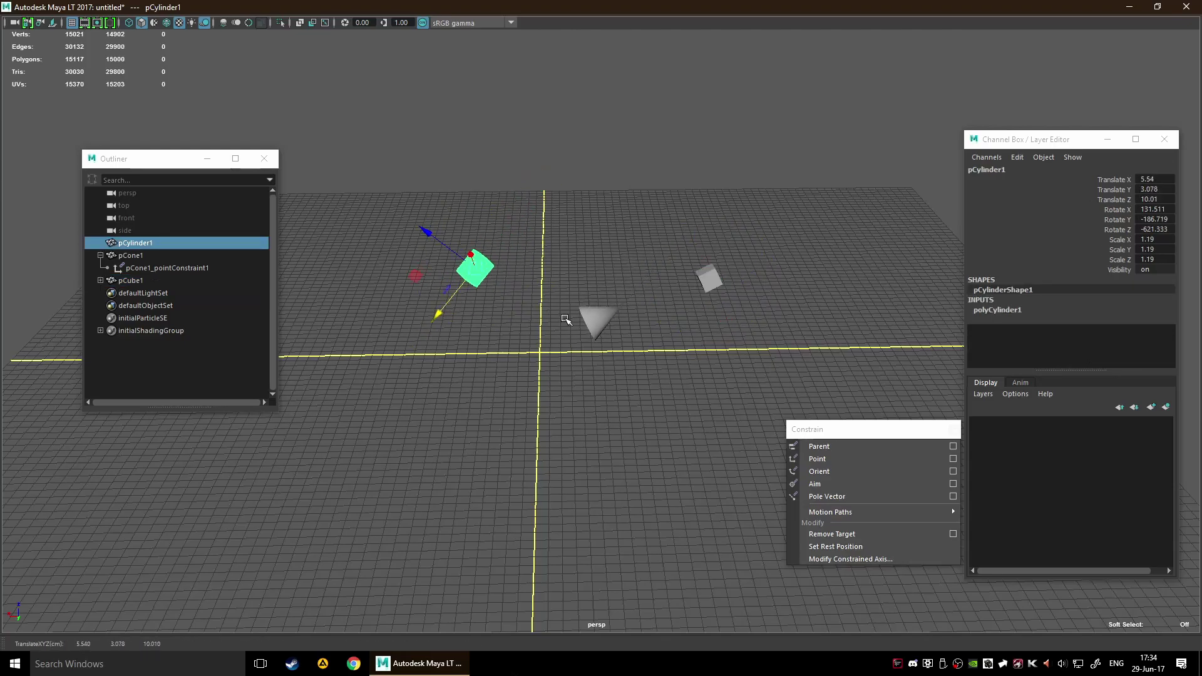
pyautogui.keyDown('alt'); pyautogui.moveTo(671, 287); pyautogui.dragTo(767, 393); pyautogui.keyUp('alt')
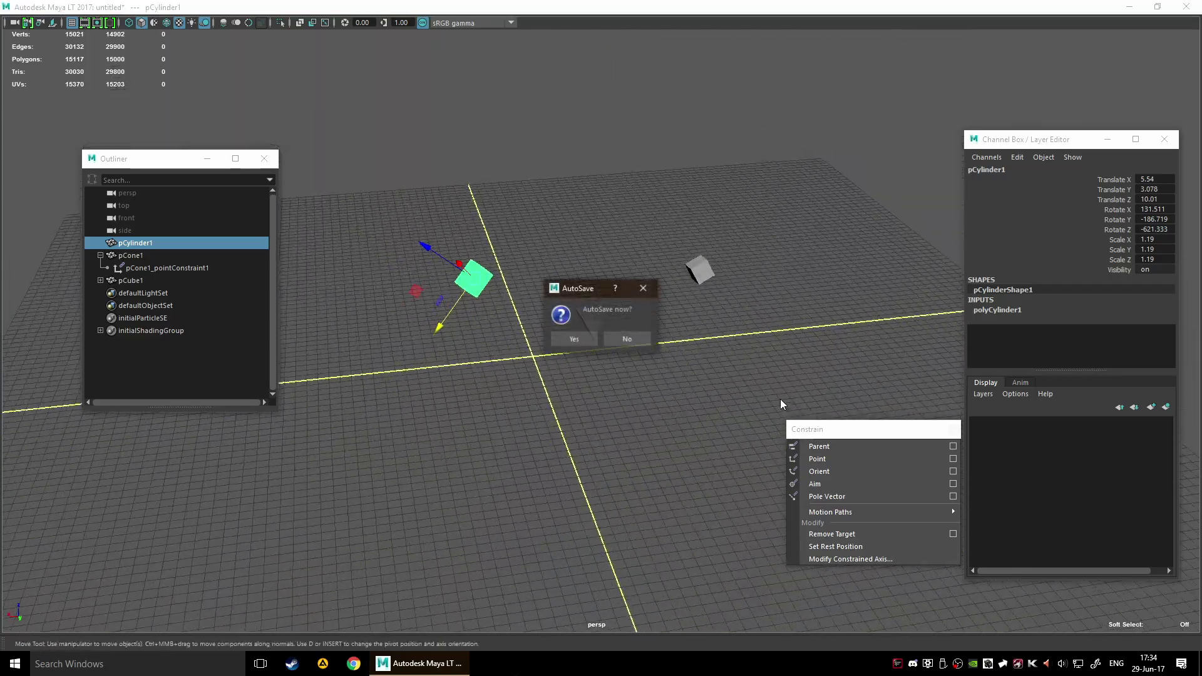
pyautogui.click(628, 339)
# Step: Open the Parent constraint options and turn off the constraint on all rotation axes
pyautogui.click(953, 446)
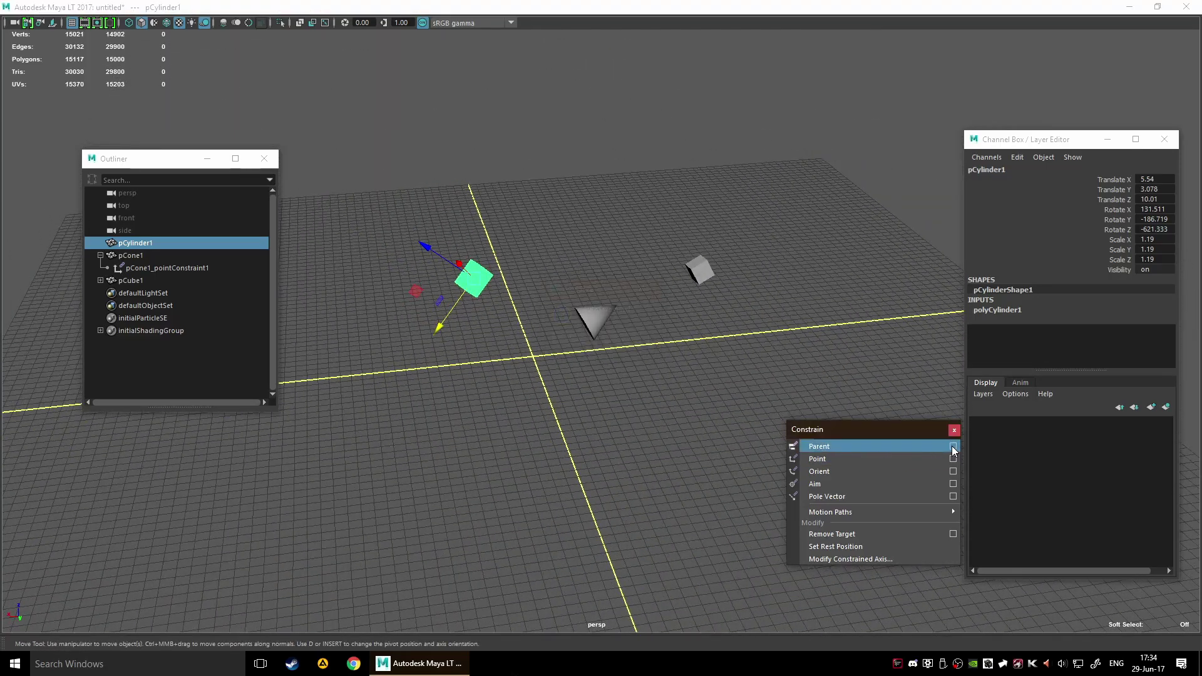
pyautogui.moveTo(546, 339); pyautogui.dragTo(645, 254)
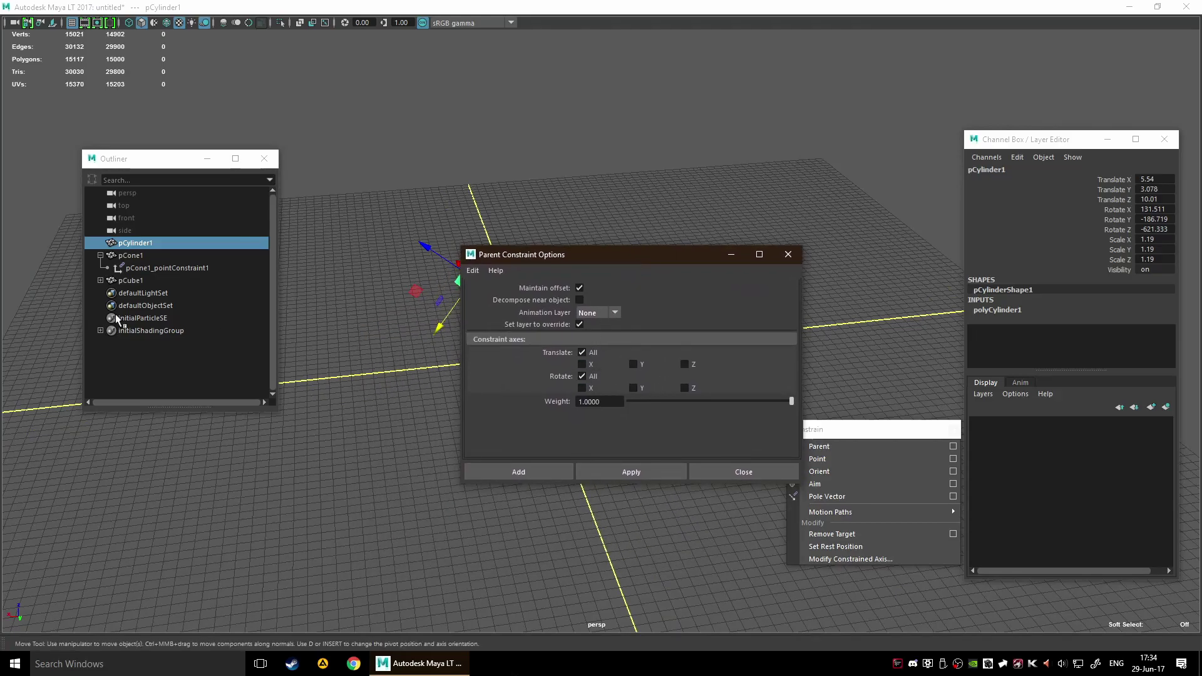
pyautogui.moveTo(618, 257); pyautogui.dragTo(373, 342)
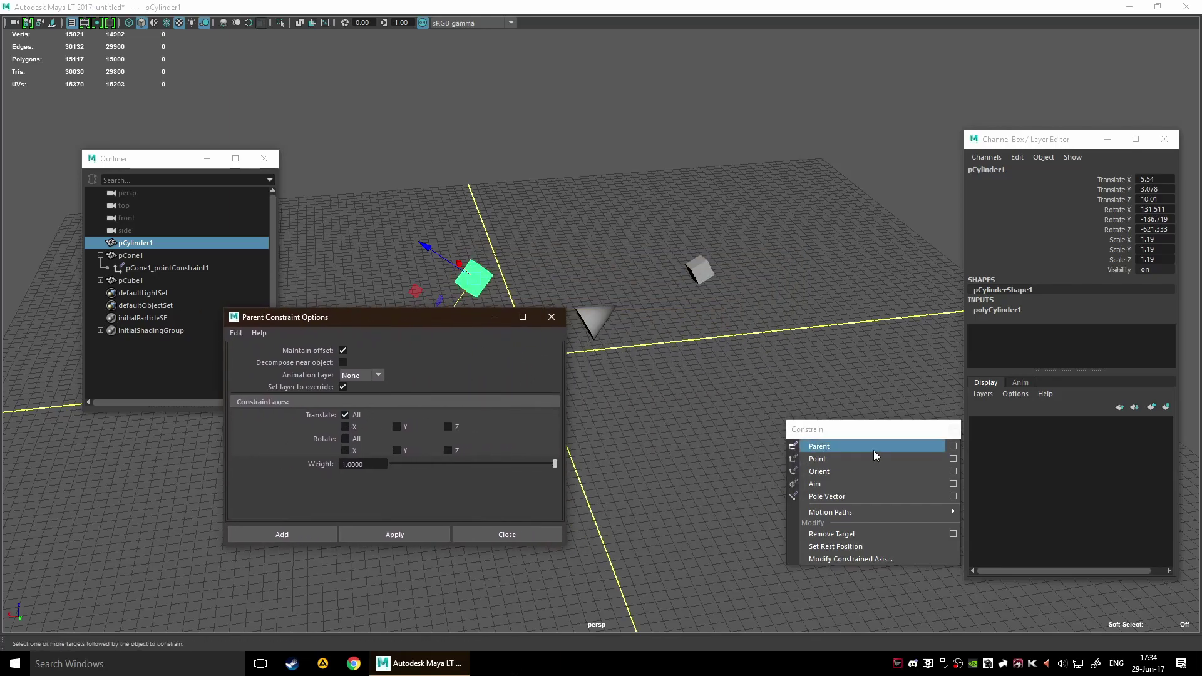
# Step: Open the Point constraint options and compare the available axis settings with those of the Parent constraint
pyautogui.click(953, 459)
pyautogui.moveTo(406, 314); pyautogui.dragTo(517, 256)
pyautogui.moveTo(442, 268); pyautogui.dragTo(510, 250)
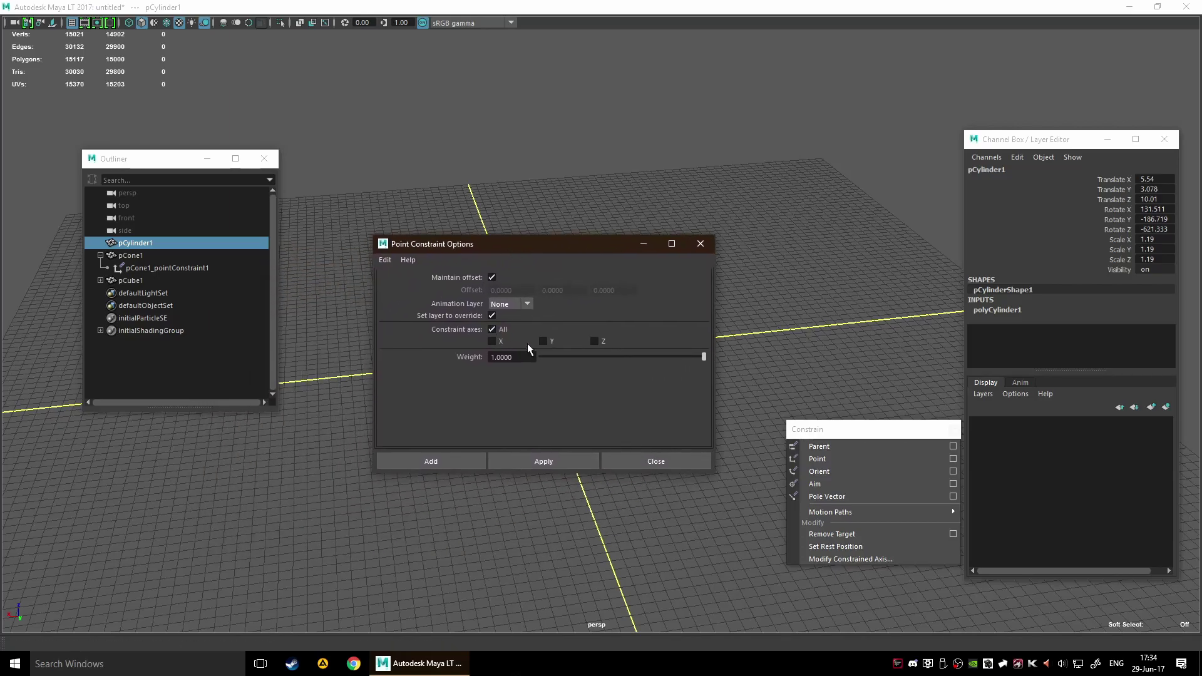
# Step: Turn all rotation axes back on in the Parent constraint options and close them without applying a constraint
pyautogui.click(953, 446)
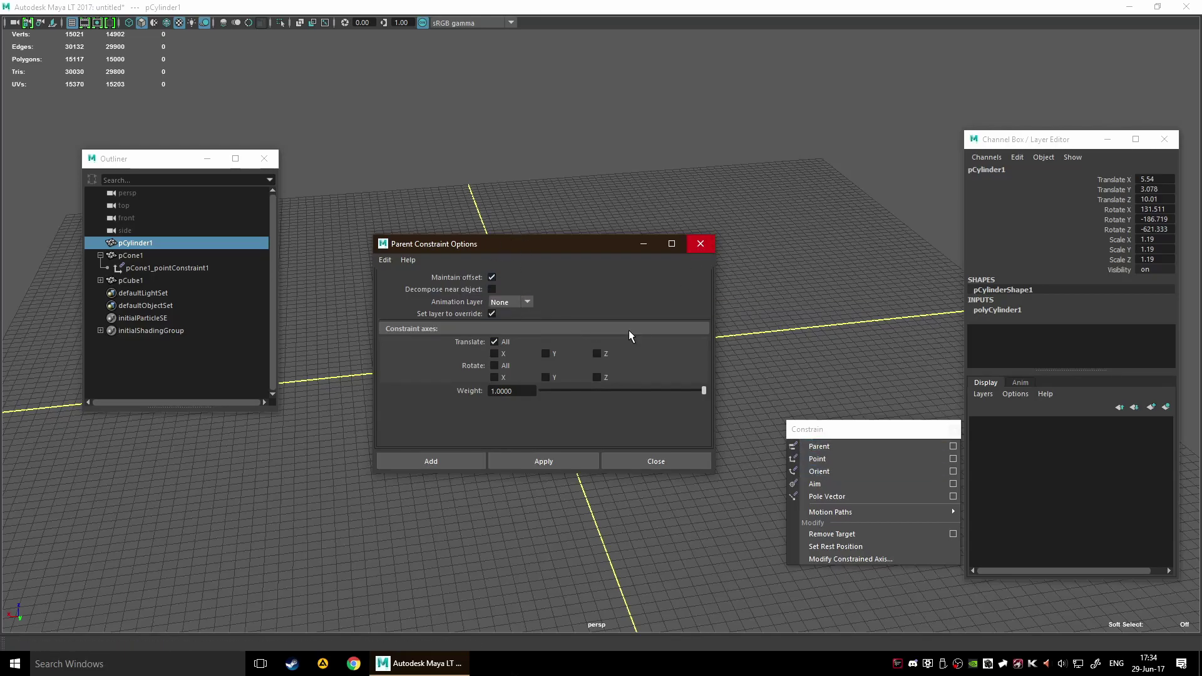
pyautogui.click(494, 365)
pyautogui.click(700, 244)
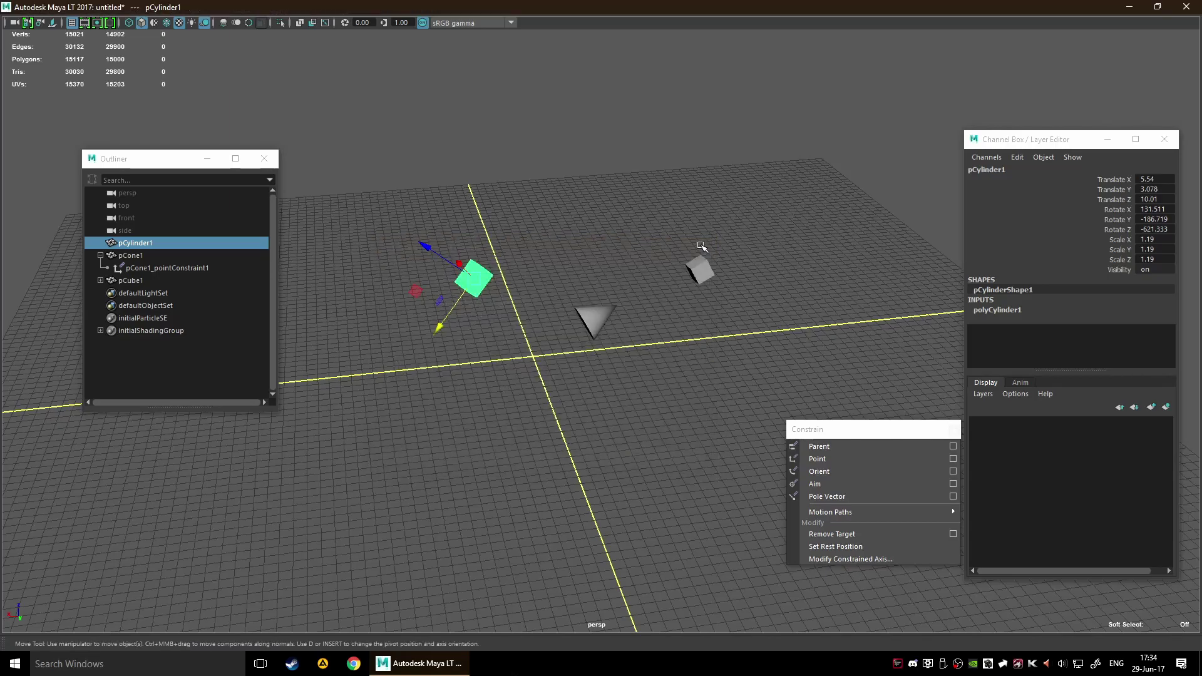
pyautogui.click(954, 446)
pyautogui.click(697, 461)
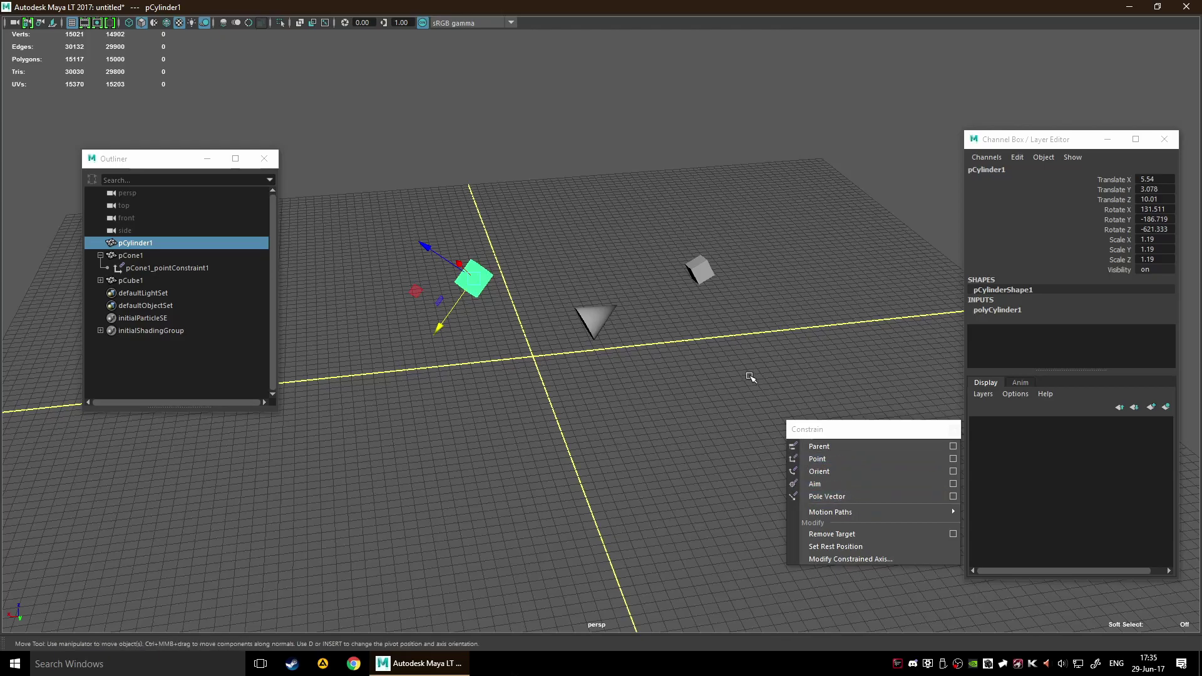
# Step: Delete the point constraint node from the cone
pyautogui.keyDown('alt'); pyautogui.moveTo(738, 358); pyautogui.dragTo(629, 336); pyautogui.keyUp('alt')
pyautogui.click(100, 256)
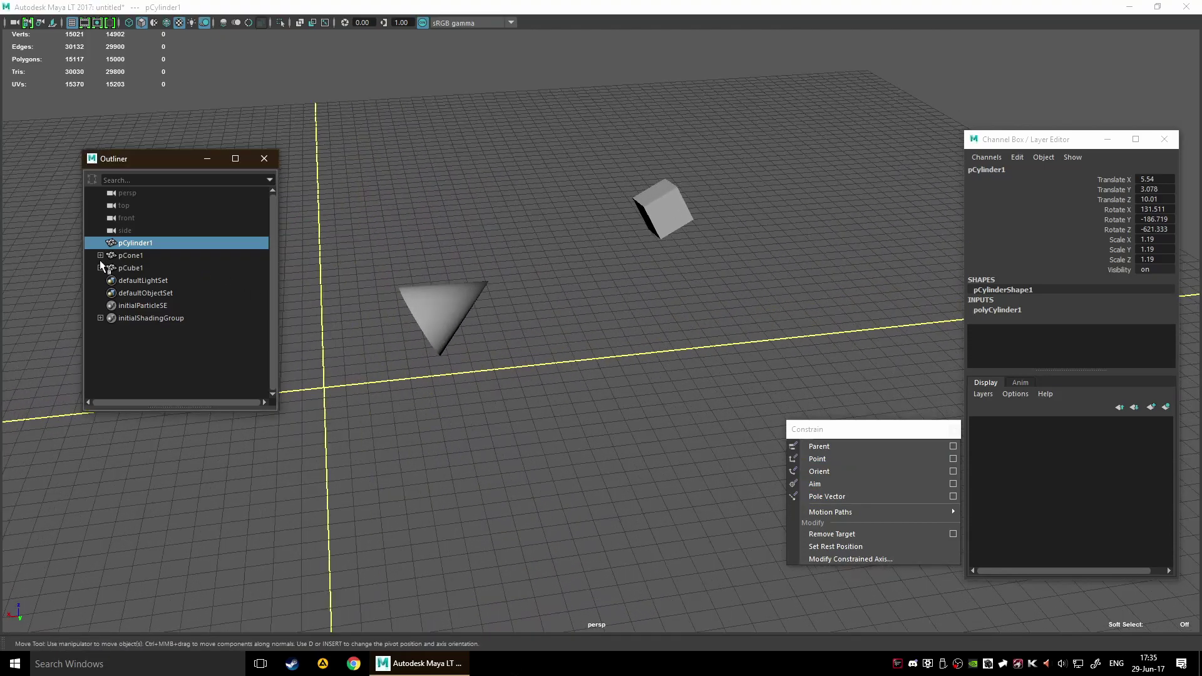
pyautogui.click(101, 256)
pyautogui.click(134, 268)
pyautogui.press('Delete')
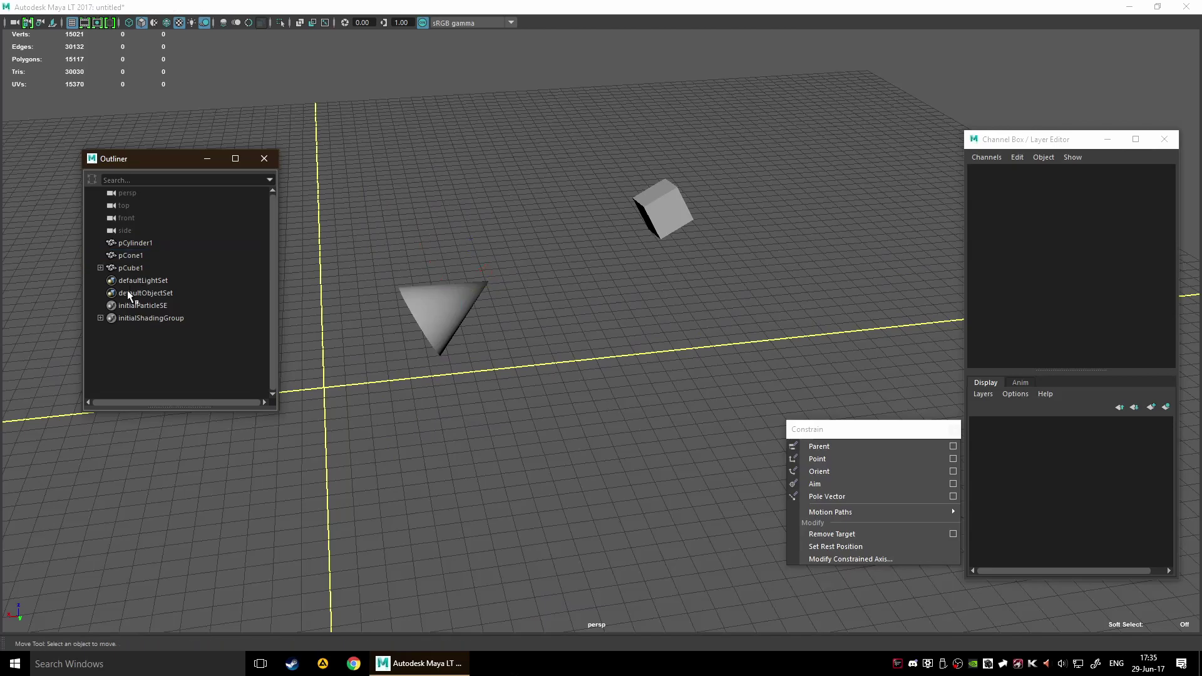
# Step: Delete the orient constraint node from the cube
pyautogui.click(101, 268)
pyautogui.click(133, 282)
pyautogui.press('Delete')
pyautogui.keyDown('alt'); pyautogui.moveTo(555, 397); pyautogui.dragTo(662, 366); pyautogui.keyUp('alt')
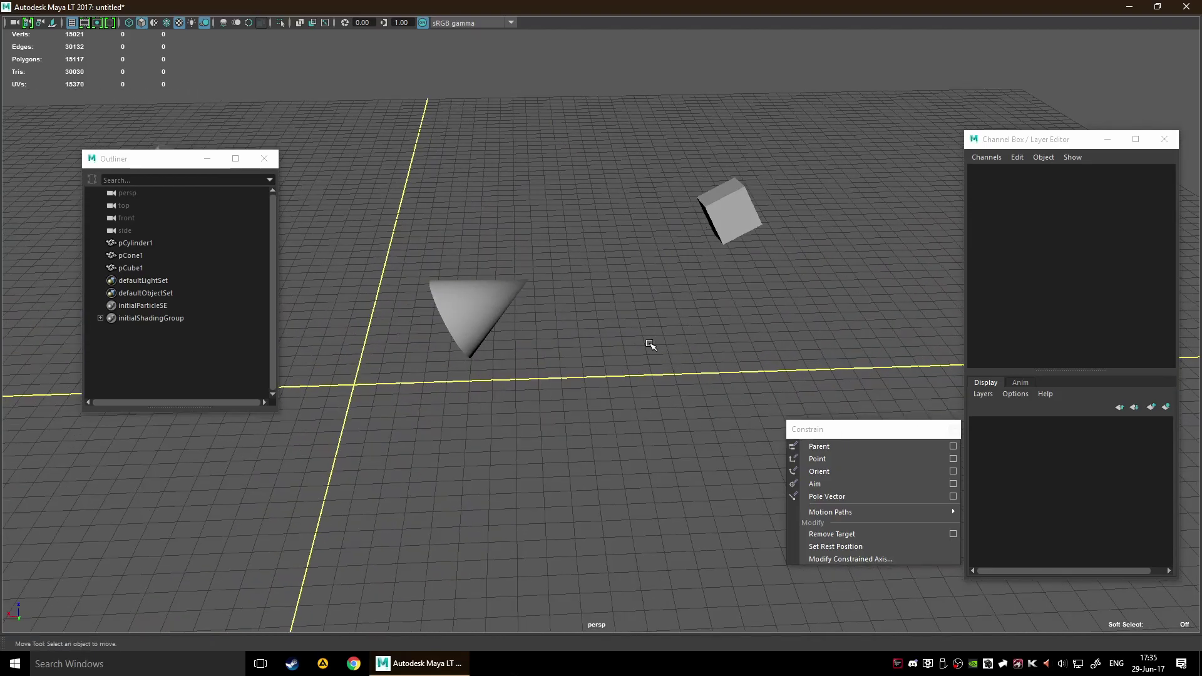
# Step: Add an Aim constraint with Maintain offset on, using the cube as target and the cone as constrained object
pyautogui.moveTo(660, 65); pyautogui.dragTo(823, 243)
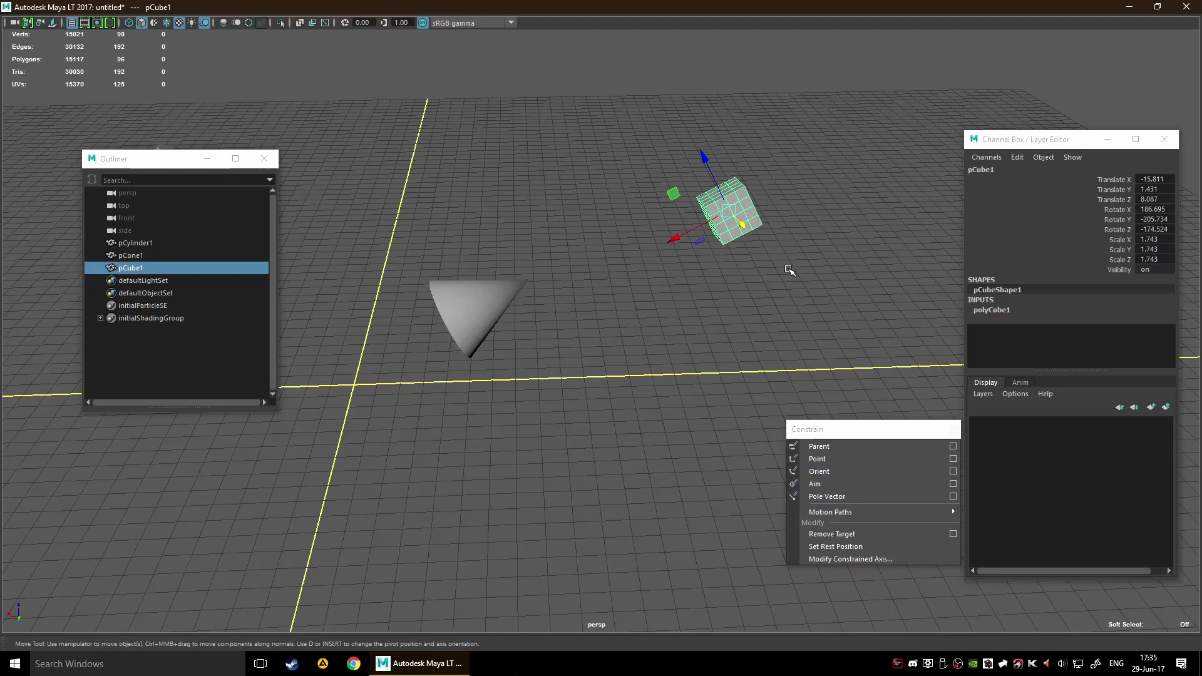
pyautogui.keyDown('shift'); pyautogui.click(482, 310); pyautogui.keyUp('shift')
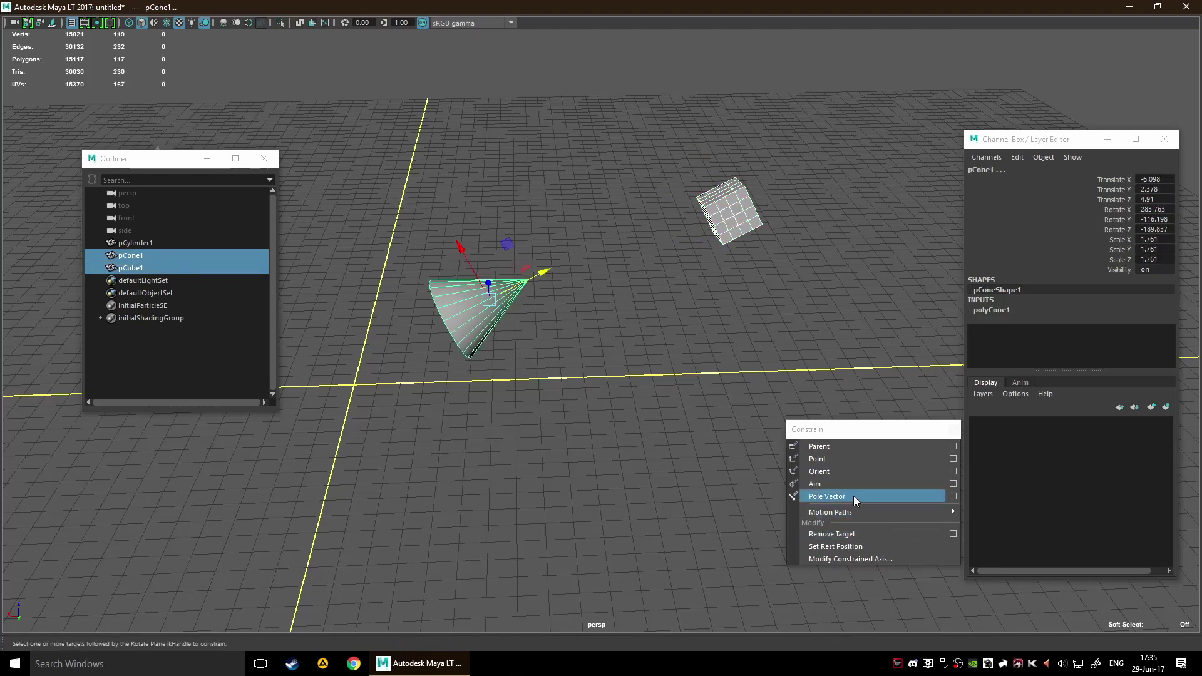
pyautogui.click(953, 484)
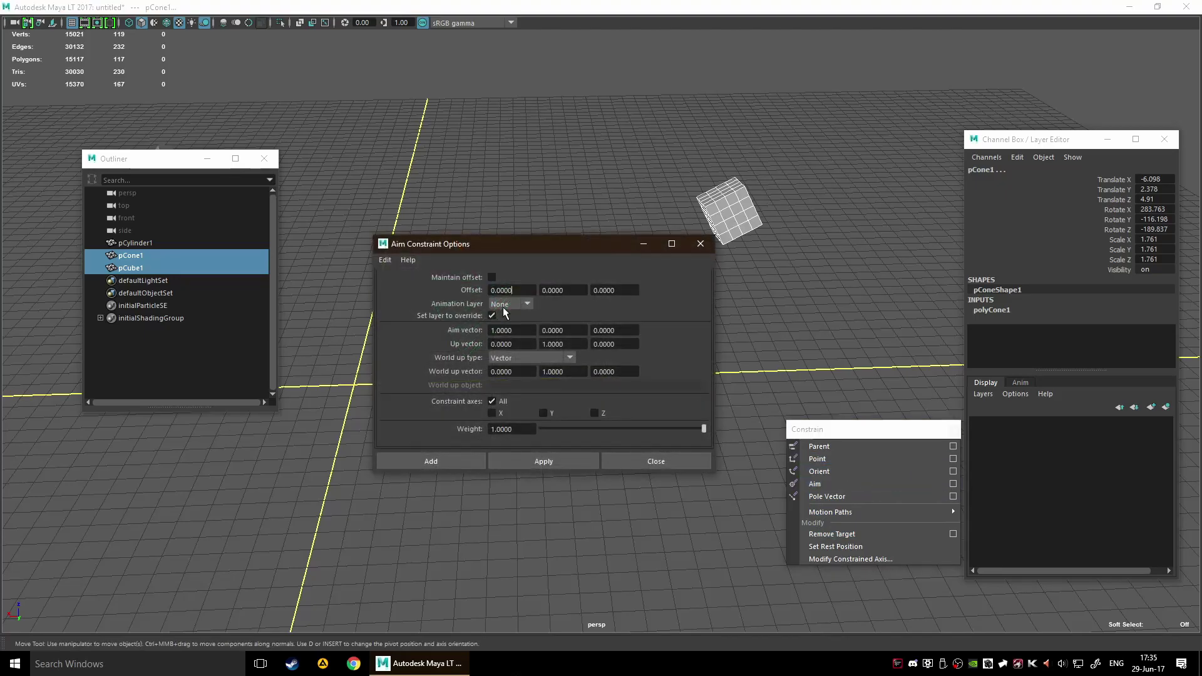
pyautogui.moveTo(497, 248); pyautogui.dragTo(543, 284)
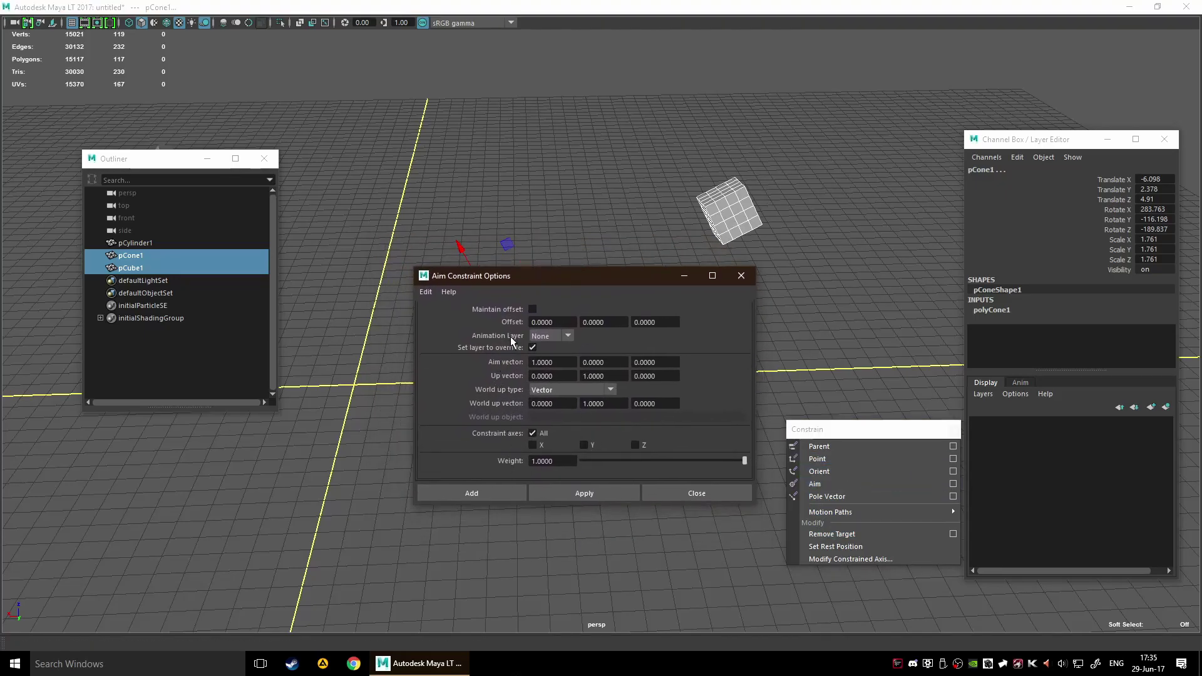
pyautogui.click(425, 291)
pyautogui.click(519, 313)
pyautogui.click(533, 309)
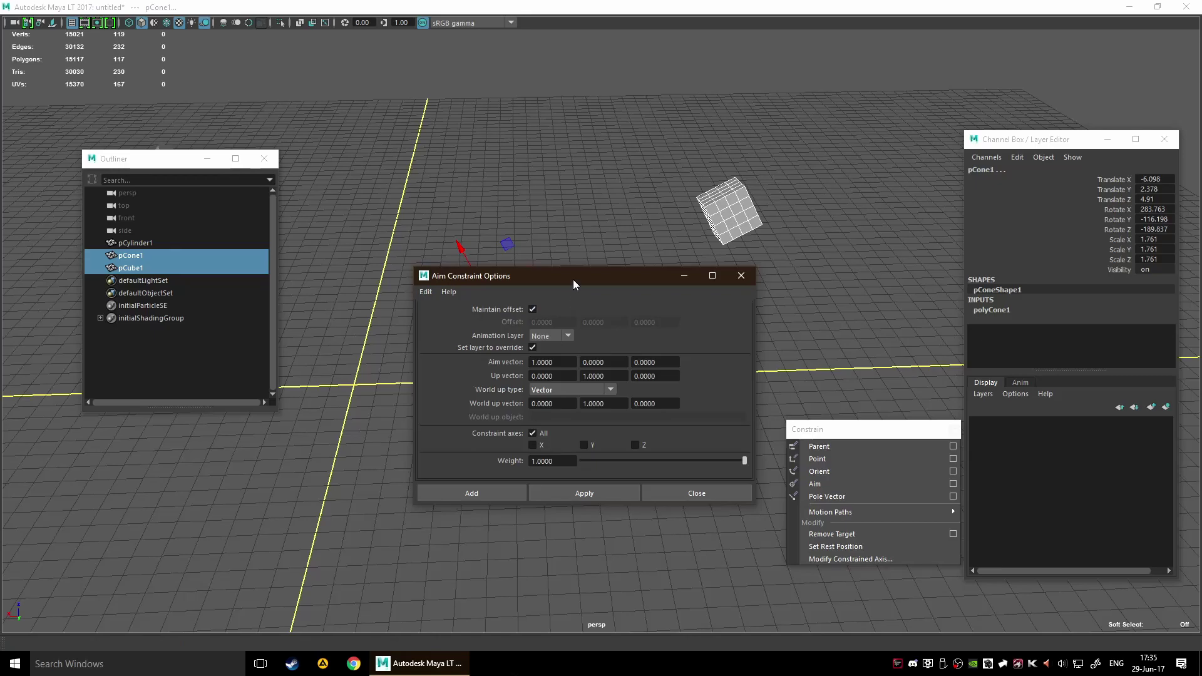
pyautogui.moveTo(571, 275); pyautogui.dragTo(606, 280)
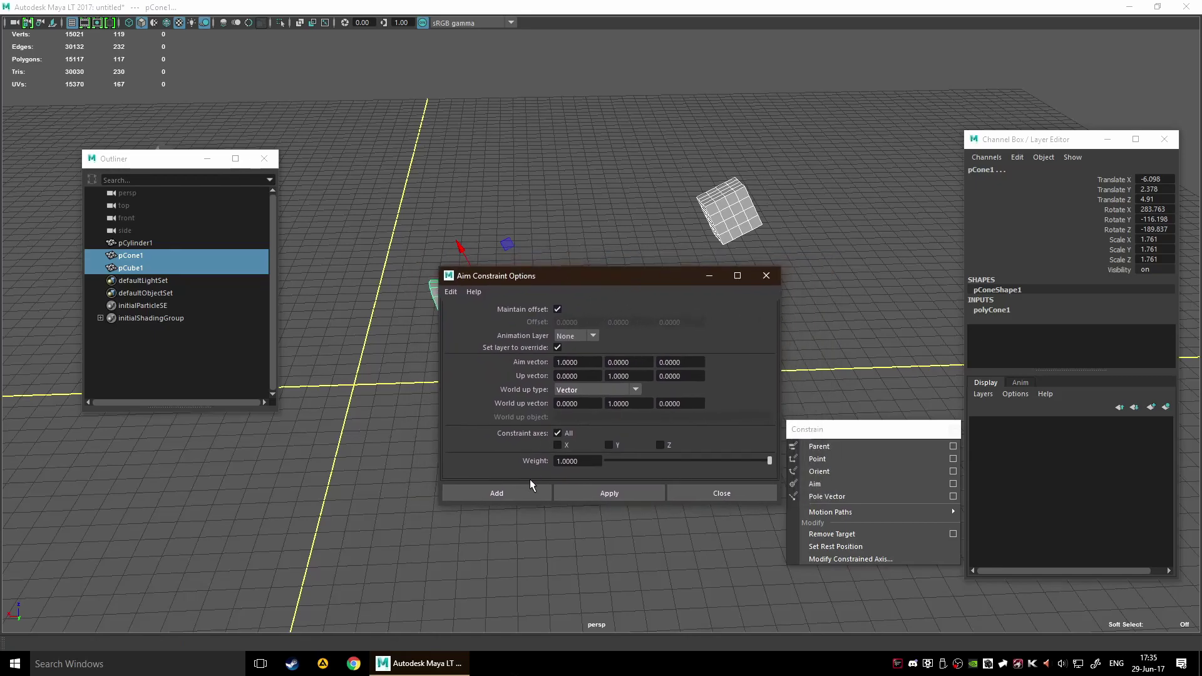
pyautogui.click(527, 492)
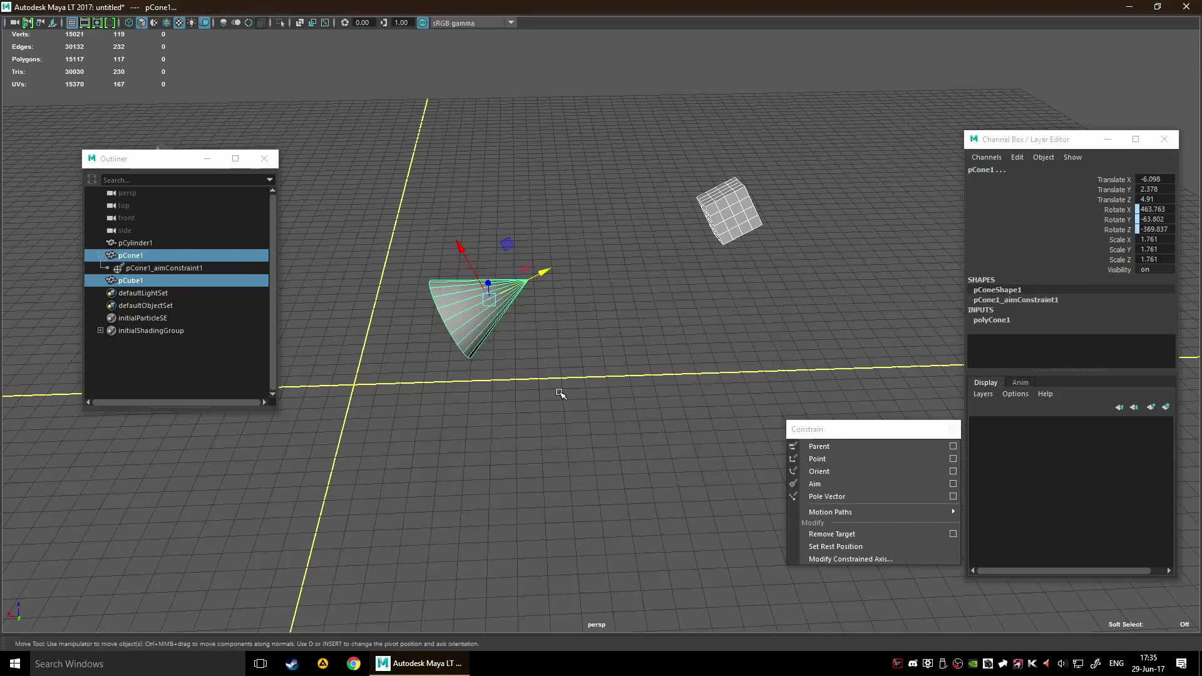
# Step: Move the cube to the other side of the cone to test how the cone aims at it
pyautogui.click(511, 322)
pyautogui.click(735, 228)
pyautogui.moveTo(702, 158); pyautogui.dragTo(608, 313)
pyautogui.moveTo(715, 321); pyautogui.dragTo(604, 305)
pyautogui.keyDown('alt'); pyautogui.moveTo(780, 279); pyautogui.dragTo(584, 310); pyautogui.keyUp('alt')
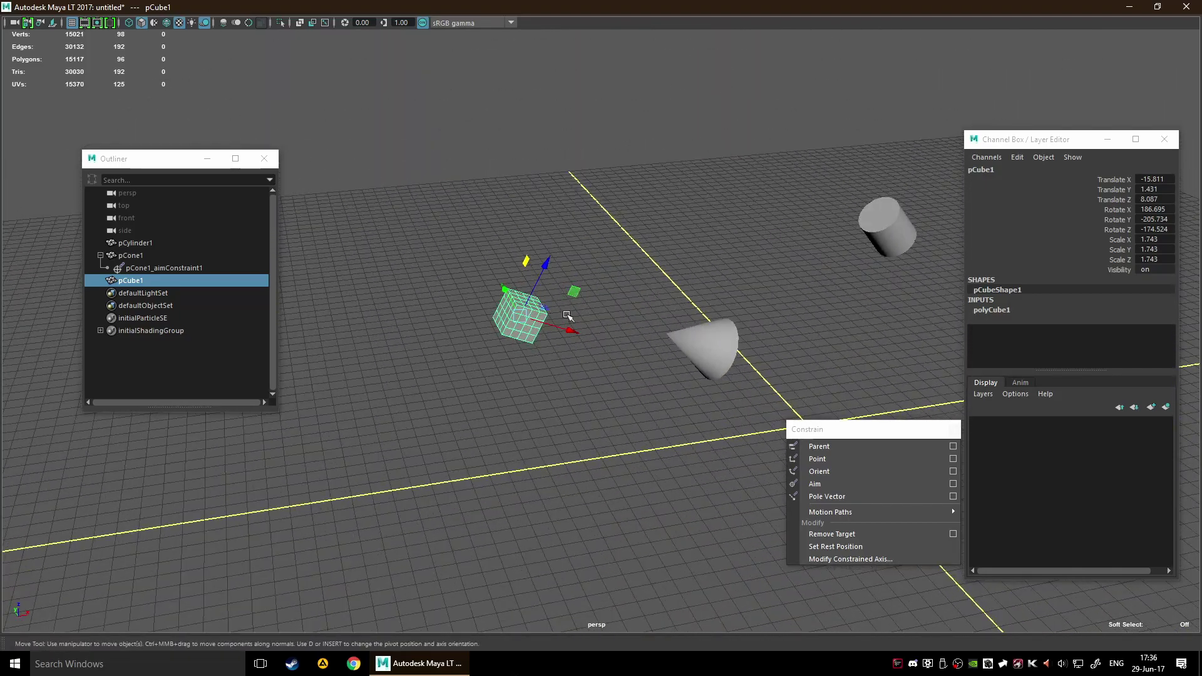
# Step: Try to rotate the aim-constrained cone by hand
pyautogui.click(679, 337)
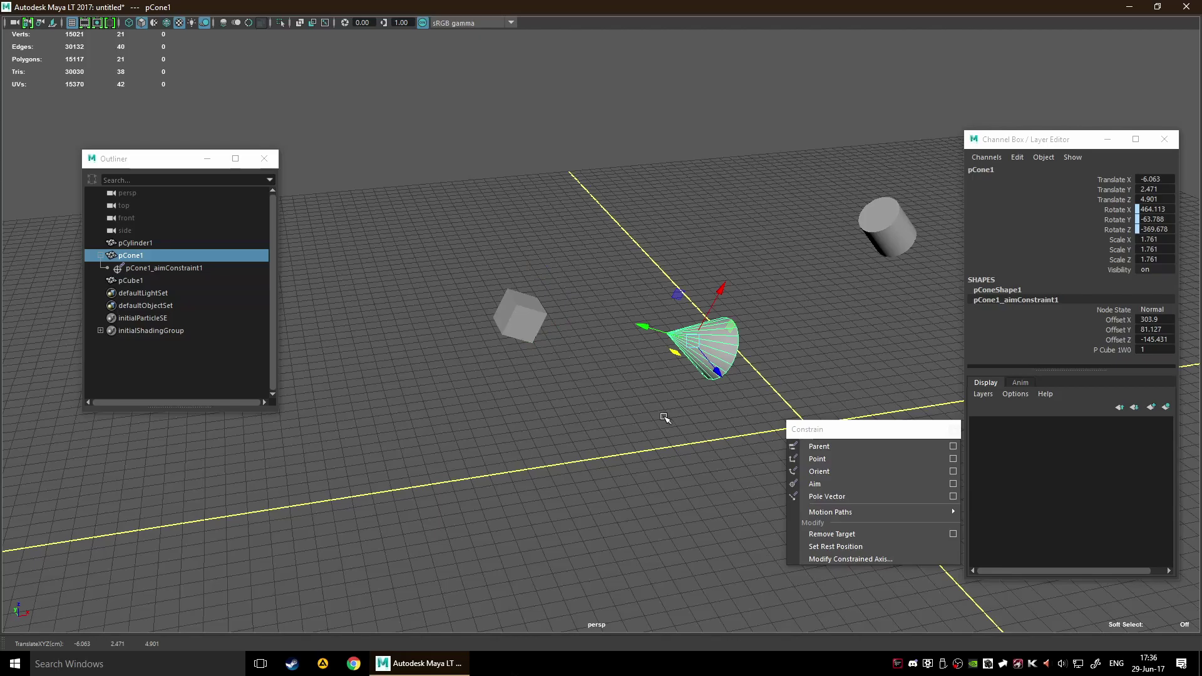
pyautogui.keyDown('alt'); pyautogui.moveTo(663, 417); pyautogui.dragTo(717, 432); pyautogui.keyUp('alt')
pyautogui.keyDown('alt'); pyautogui.moveTo(636, 382); pyautogui.dragTo(632, 319); pyautogui.keyUp('alt')
pyautogui.press('e')
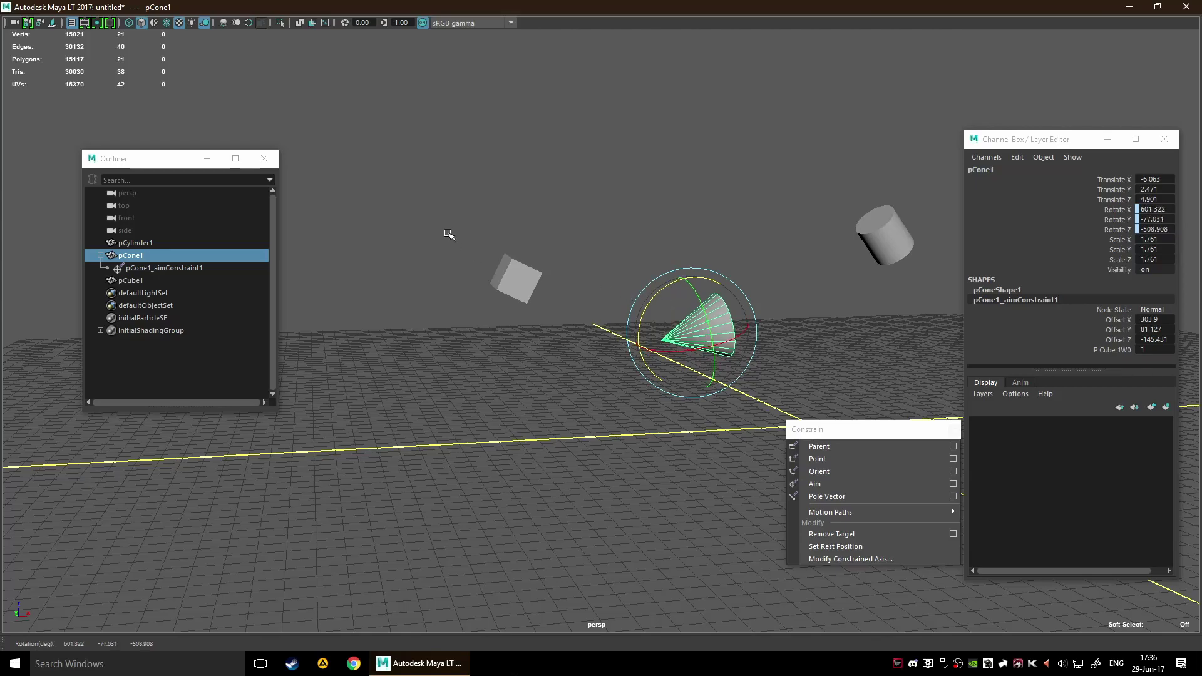
# Step: Move the cube down and away from the cone to about X -20.8, Y 1.6, Z 4.1
pyautogui.click(515, 278)
pyautogui.press('w')
pyautogui.moveTo(559, 245); pyautogui.dragTo(475, 338)
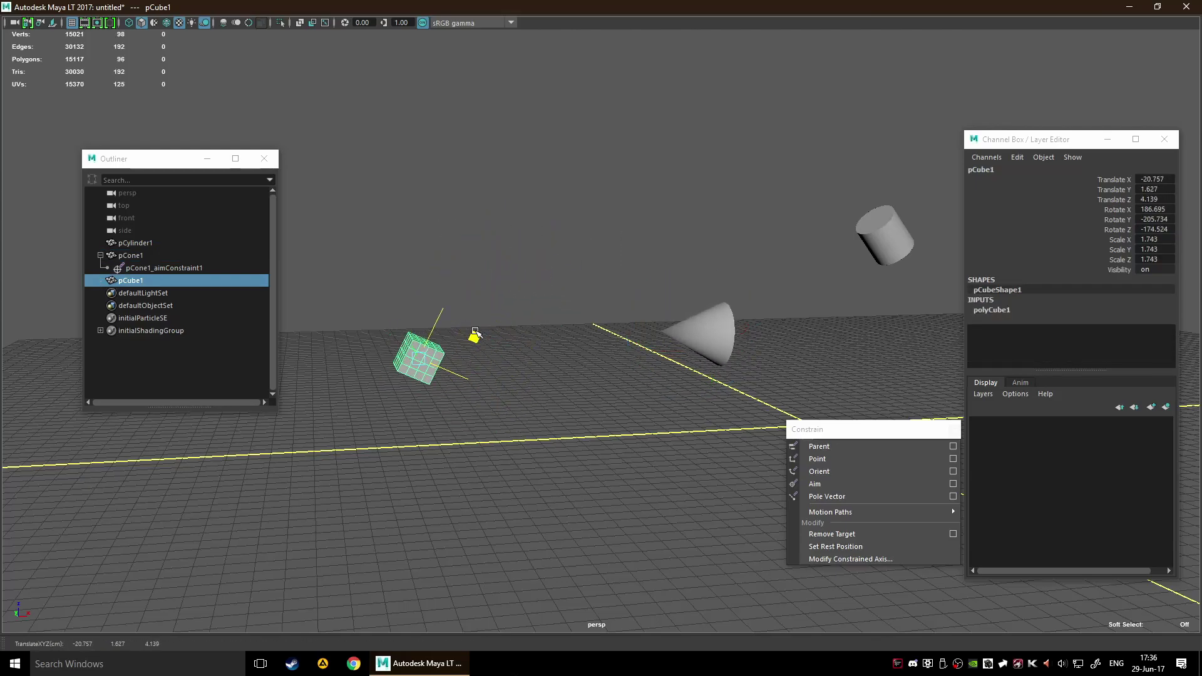
# Step: Rotate the cylinder so that it stands upright
pyautogui.keyDown('alt'); pyautogui.moveTo(591, 384); pyautogui.dragTo(692, 368); pyautogui.keyUp('alt')
pyautogui.click(853, 253)
pyautogui.keyDown('alt'); pyautogui.moveTo(840, 303); pyautogui.dragTo(708, 255); pyautogui.keyUp('alt')
pyautogui.press('e')
pyautogui.moveTo(711, 124); pyautogui.dragTo(742, 152)
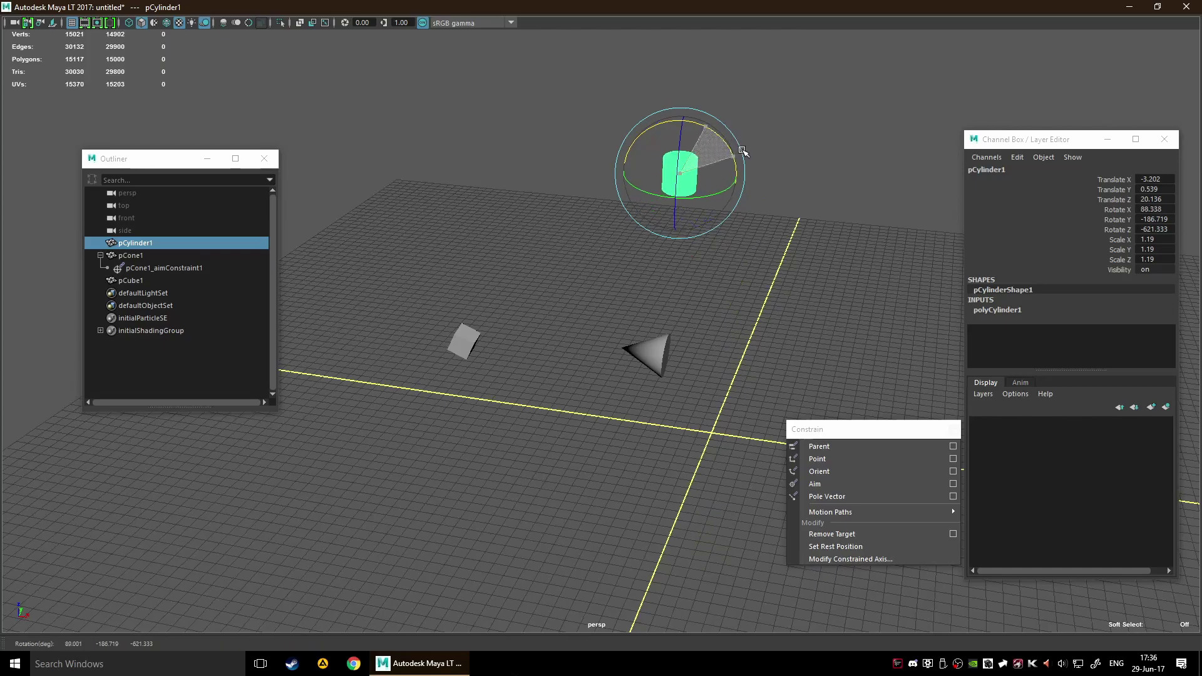
# Step: Stretch the cylinder to a Y scale of about 10.9 and move its lower end onto the cone, like a leg
pyautogui.press('r')
pyautogui.moveTo(677, 223); pyautogui.dragTo(652, 529)
pyautogui.press('w')
pyautogui.moveTo(682, 213); pyautogui.dragTo(673, 346)
pyautogui.hotkey('ctrl', 'd')
pyautogui.press('Delete')
# Step: Stretch the cone to a Y scale of about 3.87 and shift it under the cylinder as a foot pointing at the cube
pyautogui.click(673, 347)
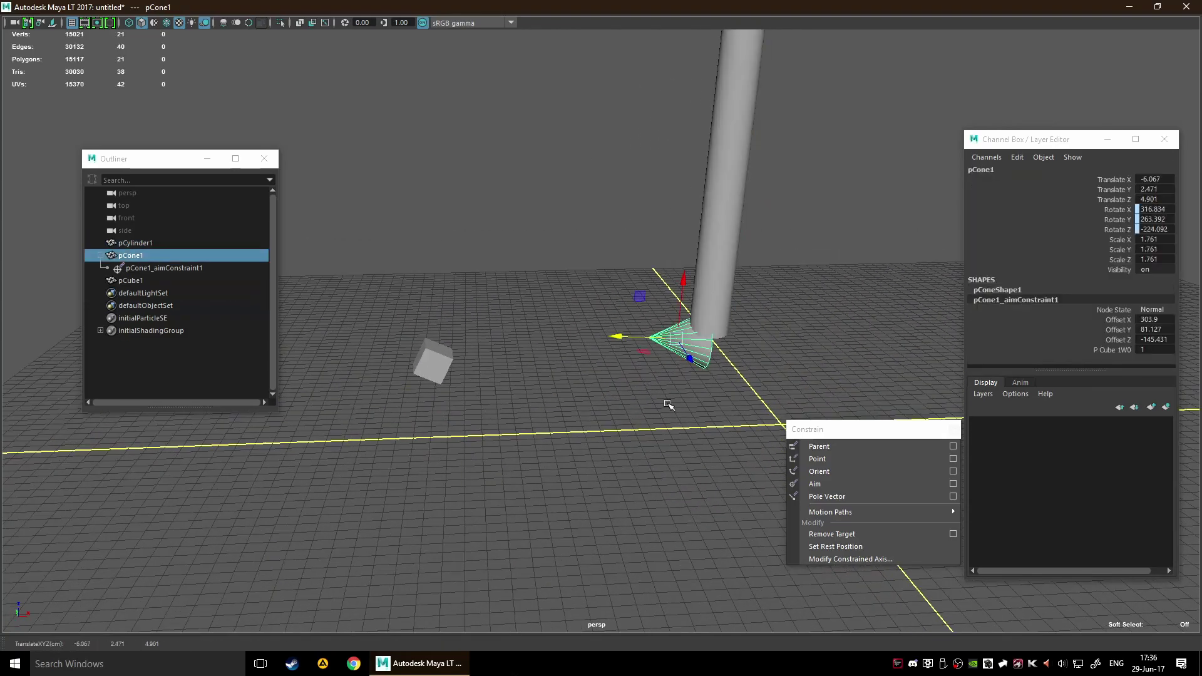
pyautogui.click(626, 336)
pyautogui.click(681, 341)
pyautogui.click(680, 342)
pyautogui.keyDown('alt'); pyautogui.moveTo(674, 402); pyautogui.dragTo(614, 360); pyautogui.keyUp('alt')
pyautogui.press('w')
pyautogui.click(511, 428)
# Step: Try to rotate the stretched cone about its central pivot, then undo the rotation
pyautogui.click(428, 375)
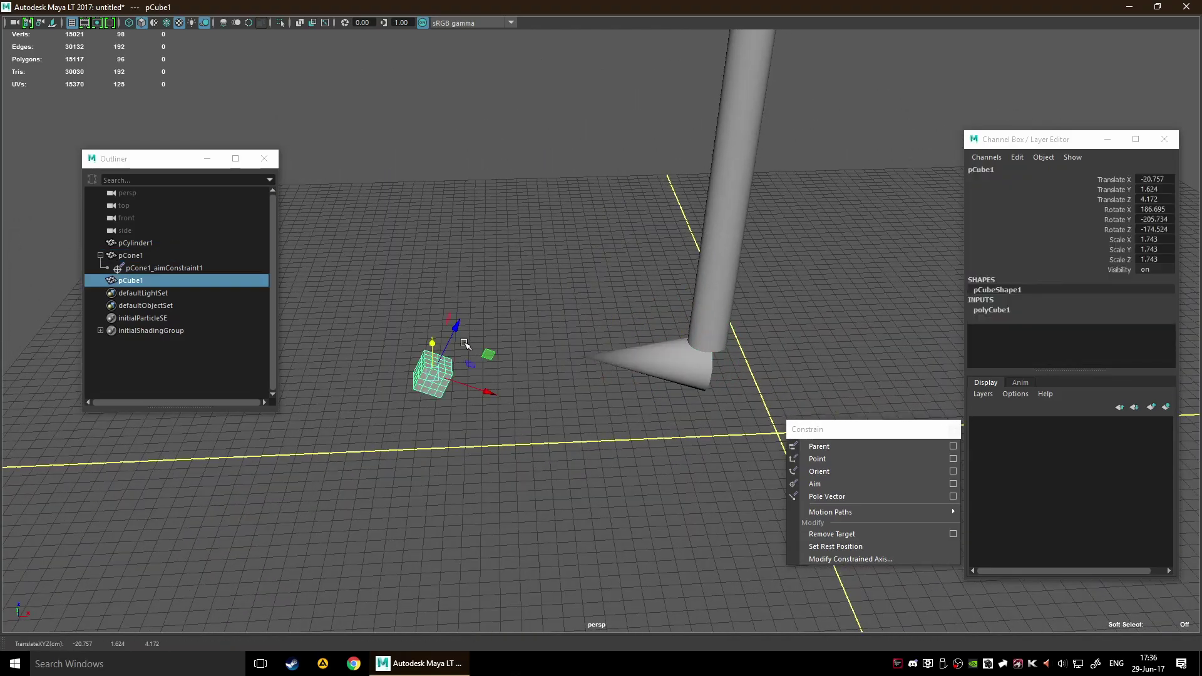
pyautogui.click(665, 369)
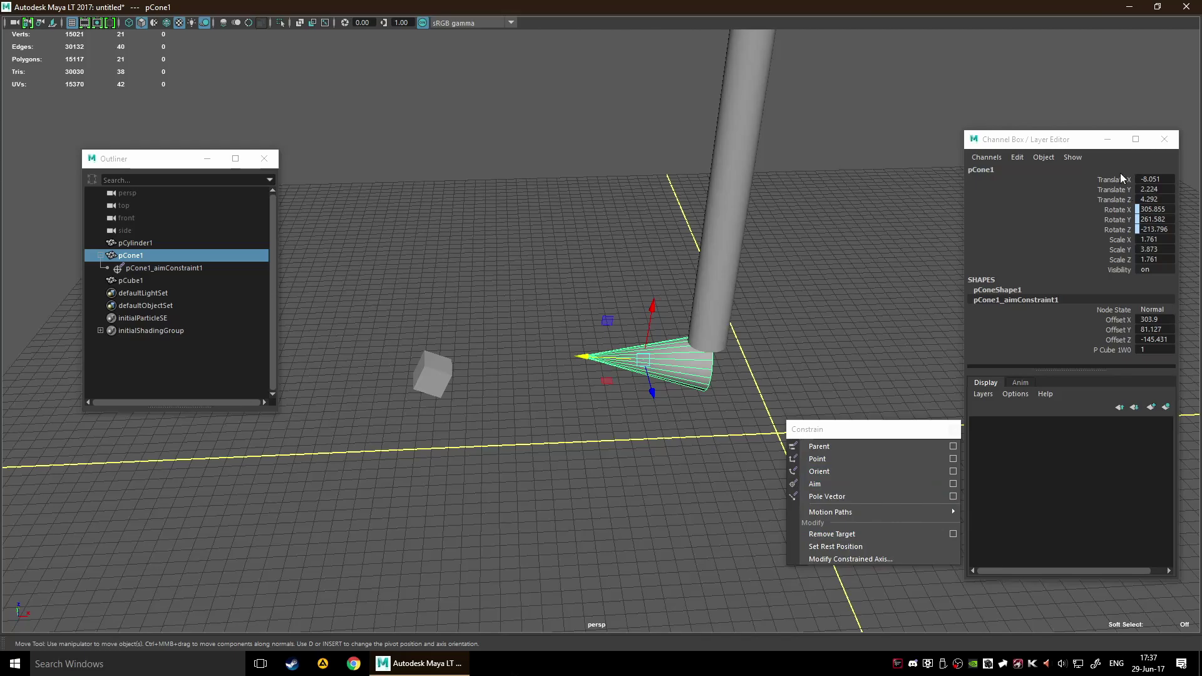
pyautogui.click(513, 405)
pyautogui.keyDown('alt'); pyautogui.moveTo(514, 405); pyautogui.dragTo(654, 448); pyautogui.keyUp('alt')
pyautogui.keyDown('alt'); pyautogui.moveTo(839, 370); pyautogui.dragTo(676, 401); pyautogui.keyUp('alt')
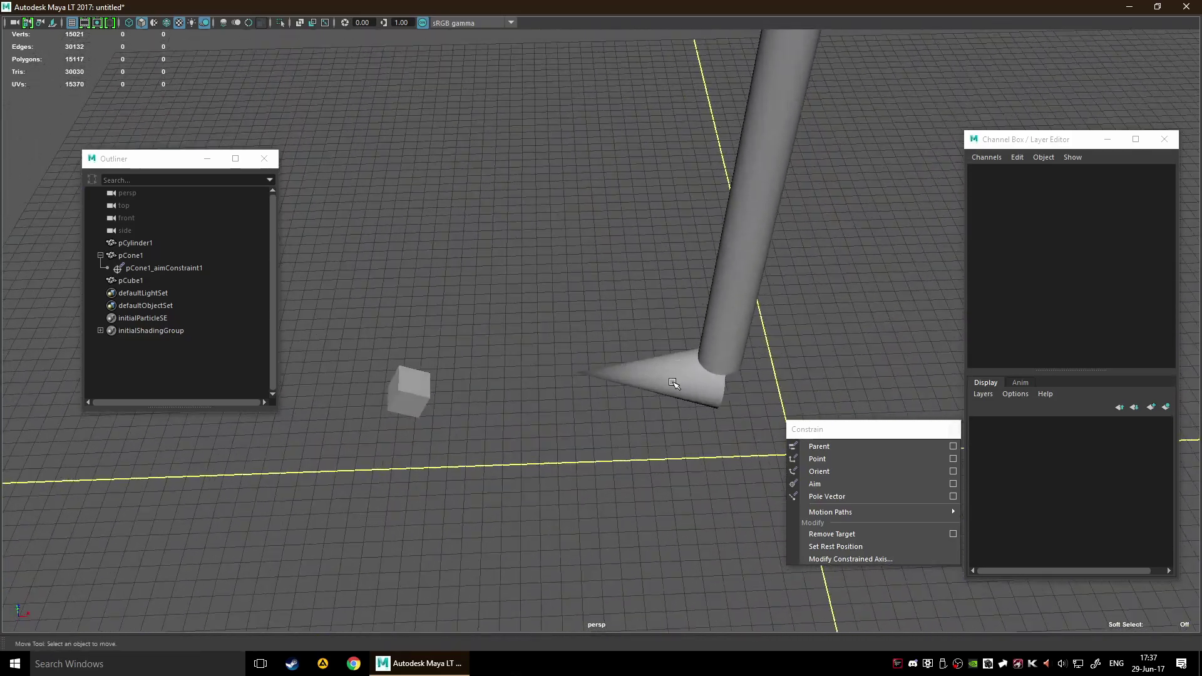
pyautogui.click(645, 385)
pyautogui.moveTo(736, 403); pyautogui.dragTo(657, 411, button='middle')
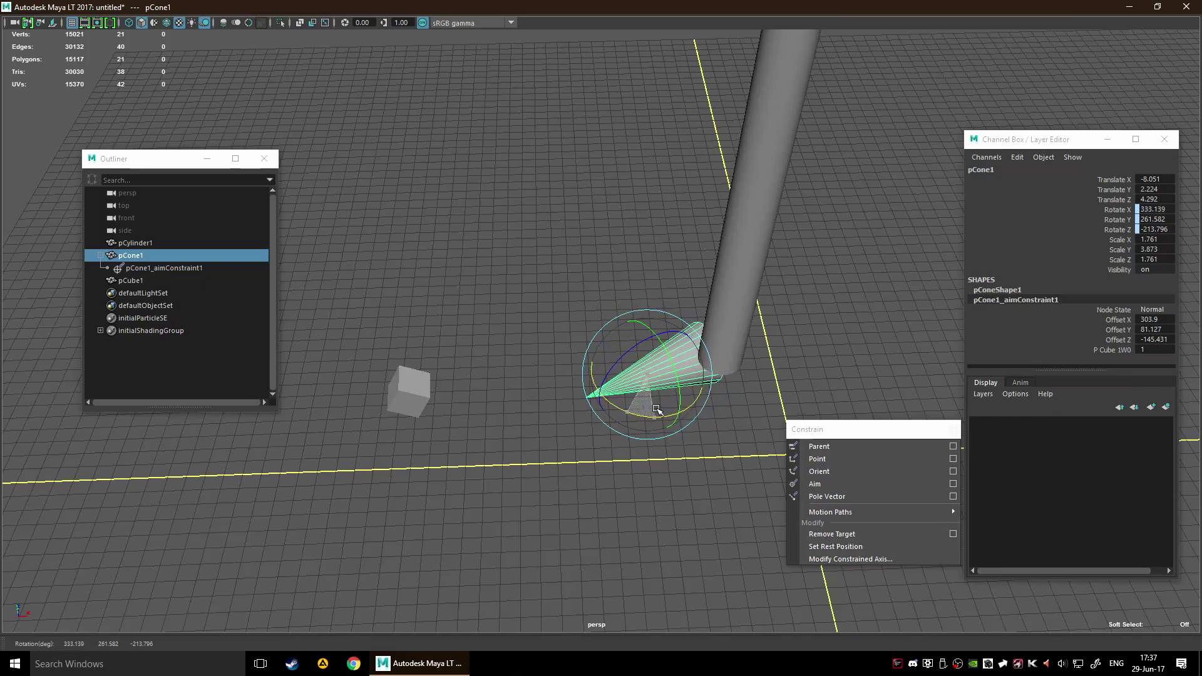
# Step: Move the cone's pivot point from its middle to its wide base beside the cylinder's lower end
pyautogui.scroll(5, 669, 460)
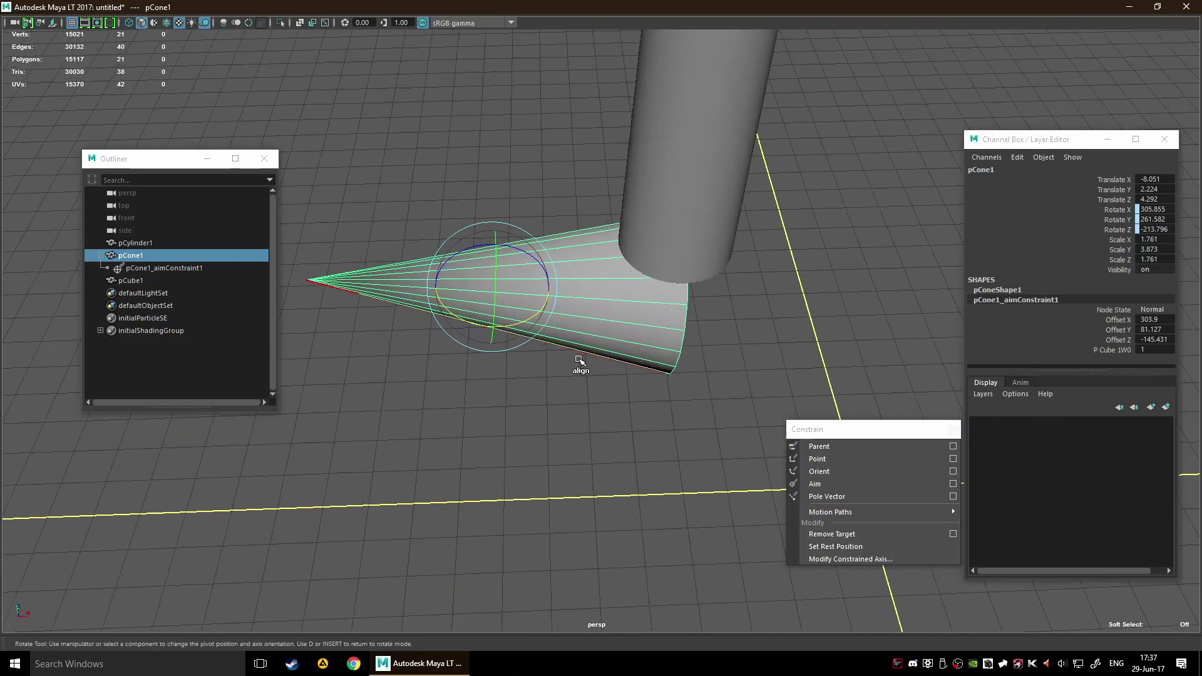
pyautogui.keyDown('alt'); pyautogui.moveTo(666, 344); pyautogui.dragTo(515, 323); pyautogui.keyUp('alt')
pyautogui.moveTo(440, 251); pyautogui.dragTo(608, 316)
pyautogui.keyDown('alt'); pyautogui.moveTo(928, 304); pyautogui.dragTo(840, 269); pyautogui.keyUp('alt')
pyautogui.keyDown('alt'); pyautogui.moveTo(762, 271); pyautogui.dragTo(842, 304); pyautogui.keyUp('alt')
pyautogui.press('w')
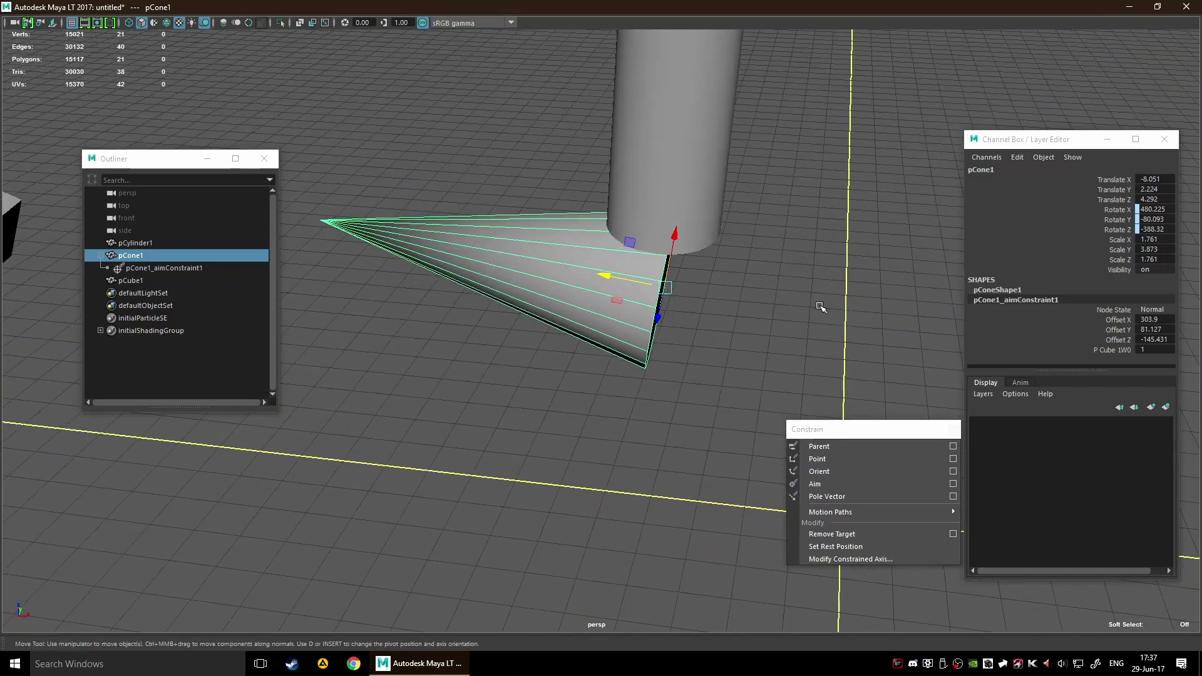
# Step: Test-rotate the cone about its base pivot, then undo the rotation
pyautogui.press('e')
pyautogui.moveTo(695, 297); pyautogui.dragTo(652, 230)
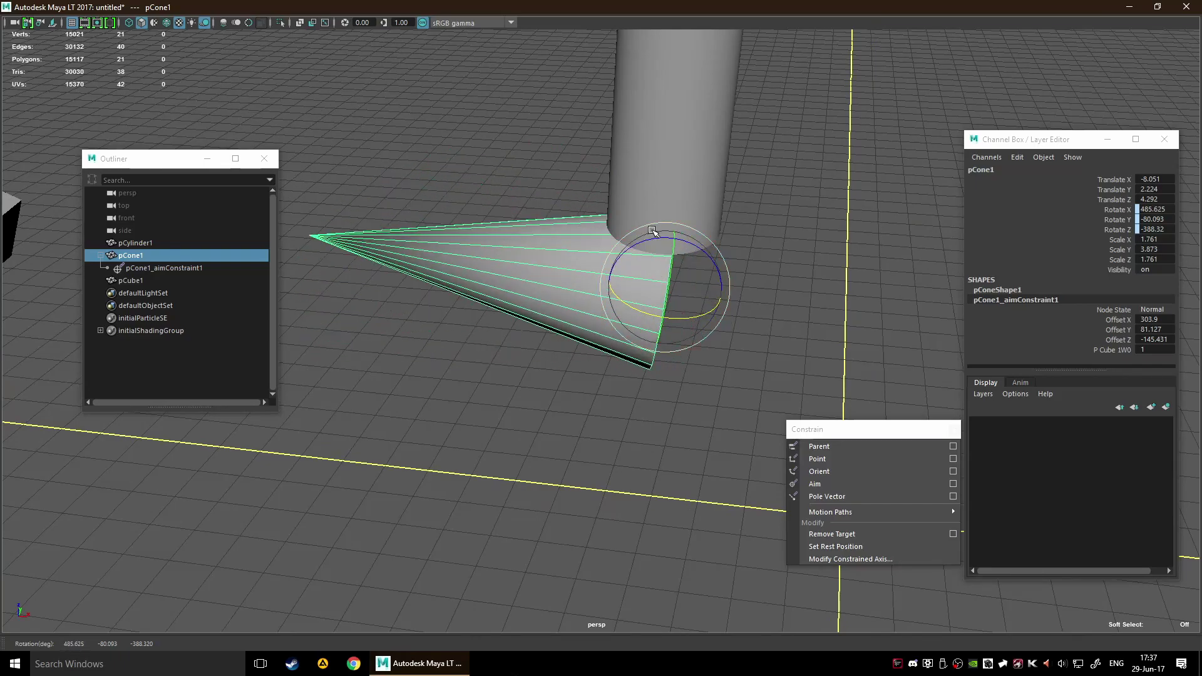
pyautogui.keyDown('alt'); pyautogui.moveTo(551, 341); pyautogui.dragTo(693, 328); pyautogui.keyUp('alt')
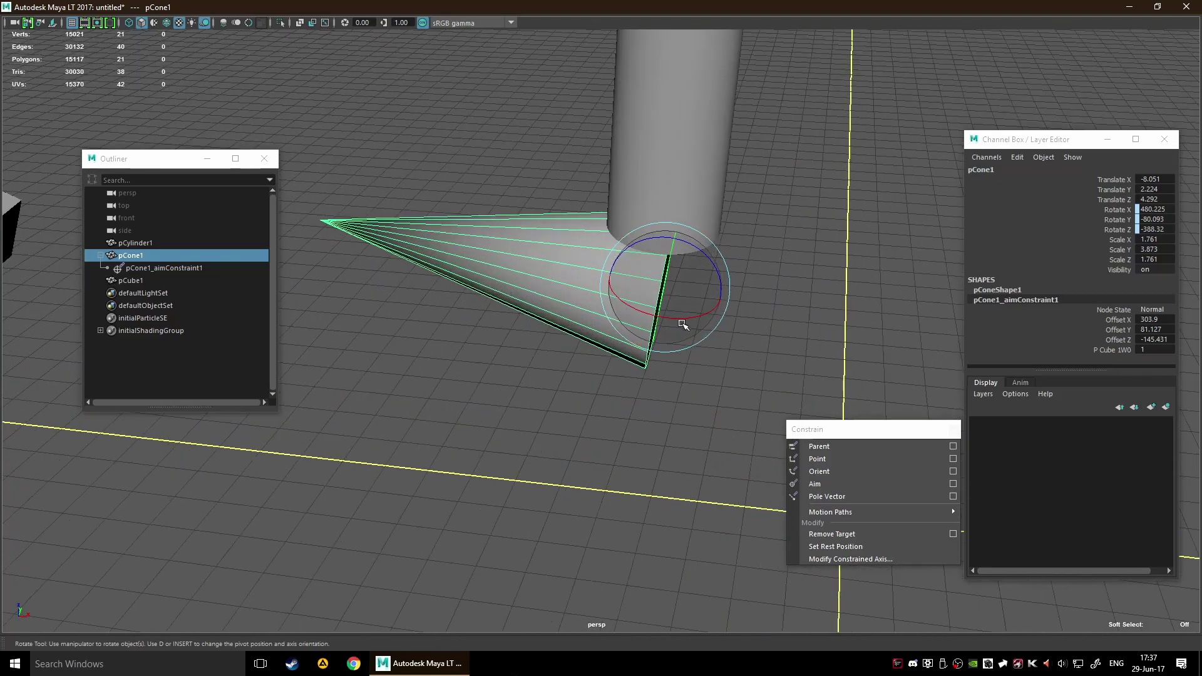
# Step: Center the cone's pivot with Center Pivot and clear the selection
pyautogui.keyDown('alt'); pyautogui.moveTo(461, 375); pyautogui.dragTo(575, 308); pyautogui.keyUp('alt')
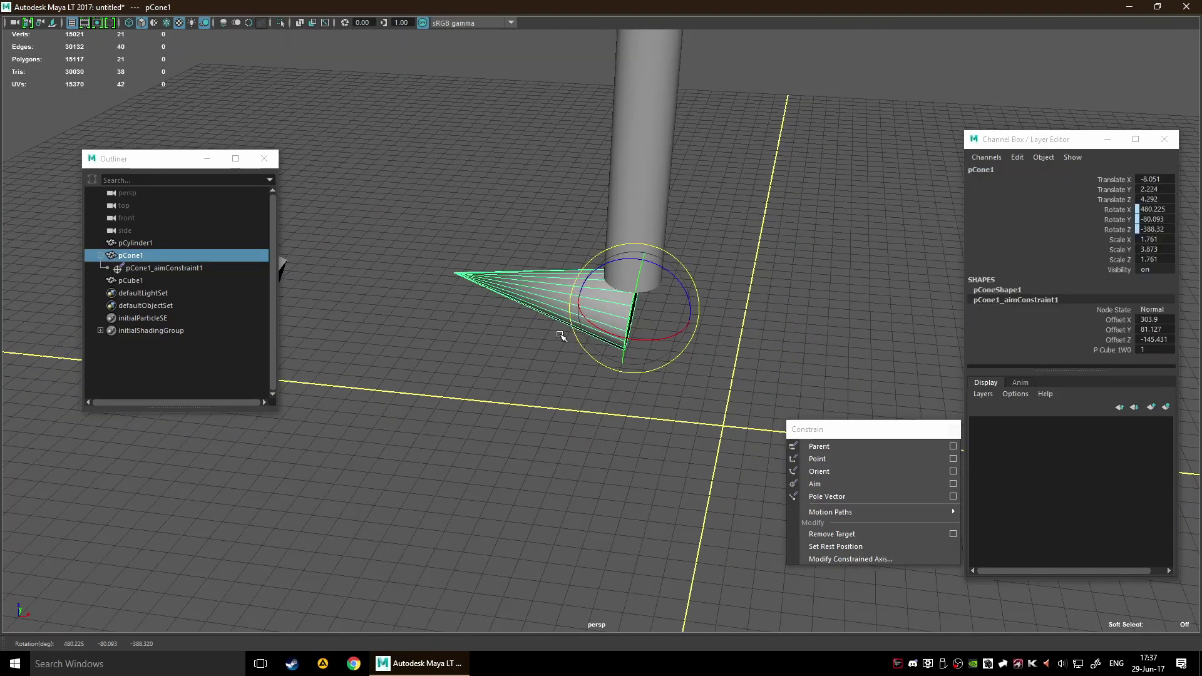
pyautogui.press('space')
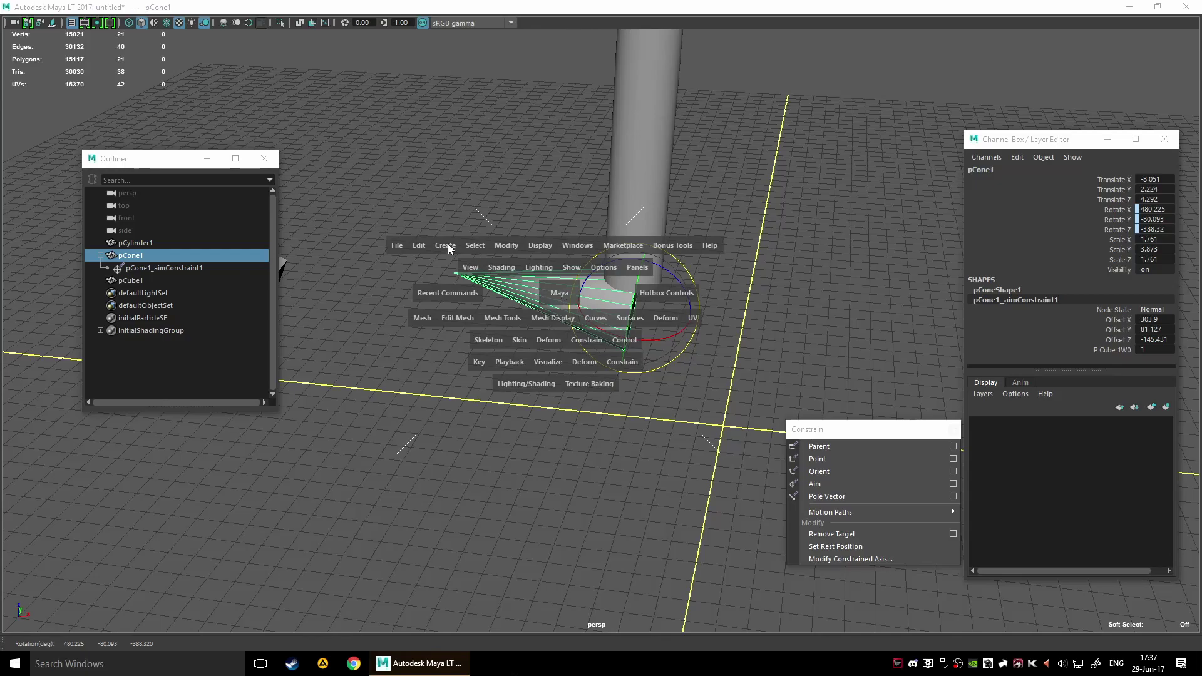
pyautogui.click(507, 247)
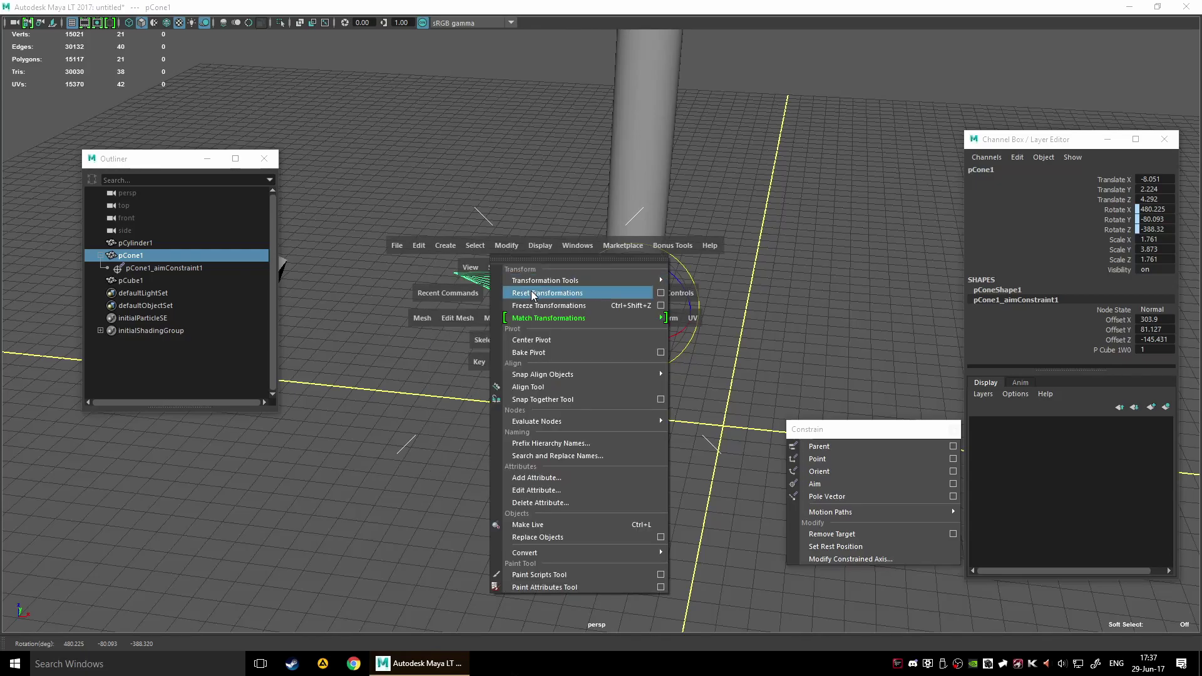
pyautogui.click(584, 341)
pyautogui.click(393, 383)
# Step: Move the cube around in front of the foot to test how the cone follows it
pyautogui.keyDown('alt'); pyautogui.moveTo(393, 383); pyautogui.dragTo(666, 355); pyautogui.keyUp('alt')
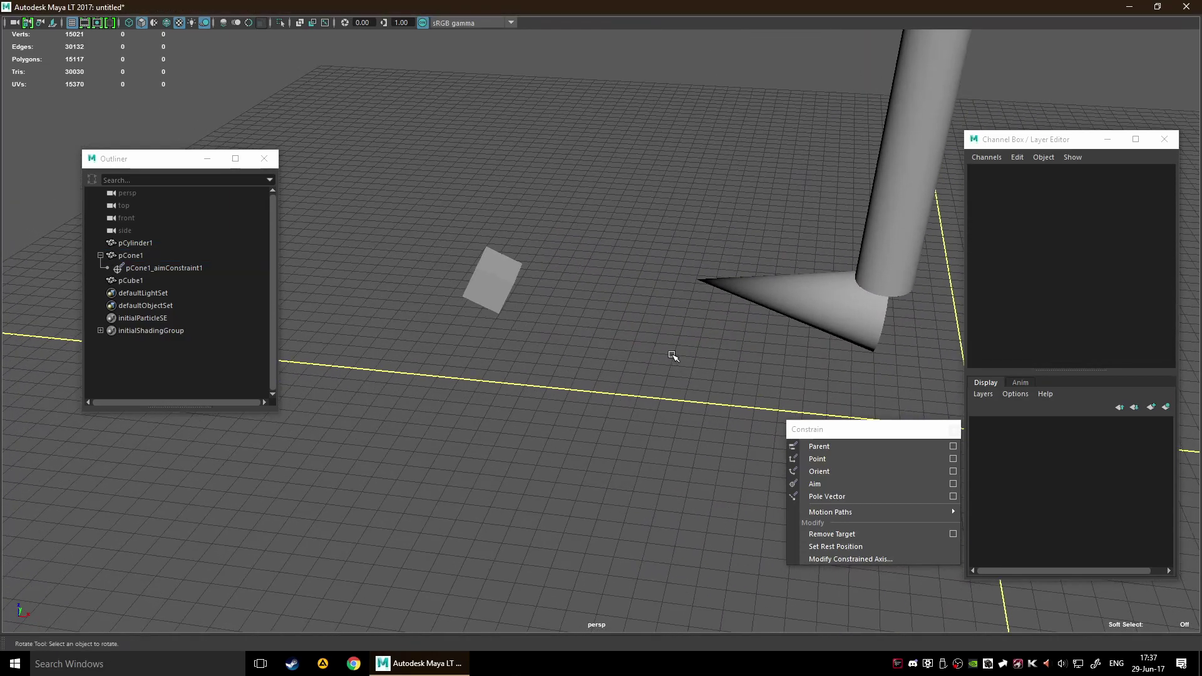
pyautogui.keyDown('alt'); pyautogui.moveTo(781, 332); pyautogui.dragTo(435, 290); pyautogui.keyUp('alt')
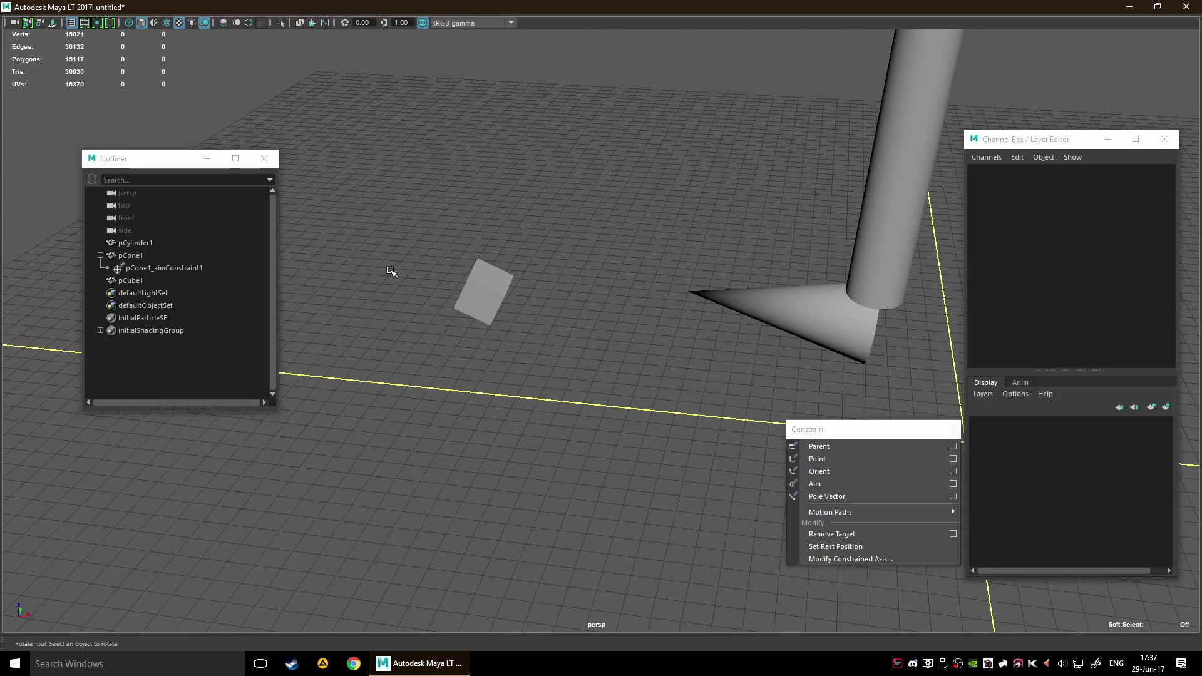
pyautogui.click(470, 289)
pyautogui.keyDown('alt'); pyautogui.moveTo(566, 415); pyautogui.dragTo(679, 392); pyautogui.keyUp('alt')
pyautogui.press('w')
pyautogui.scroll(-5, 752, 313)
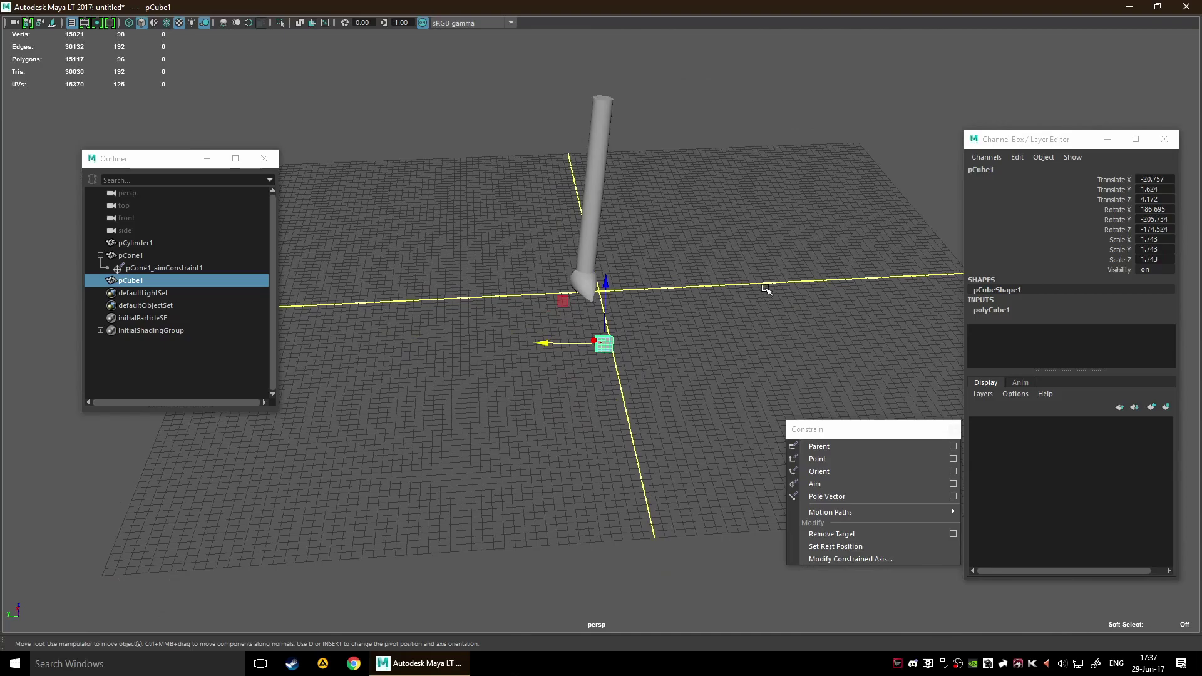
pyautogui.moveTo(564, 346); pyautogui.dragTo(567, 300)
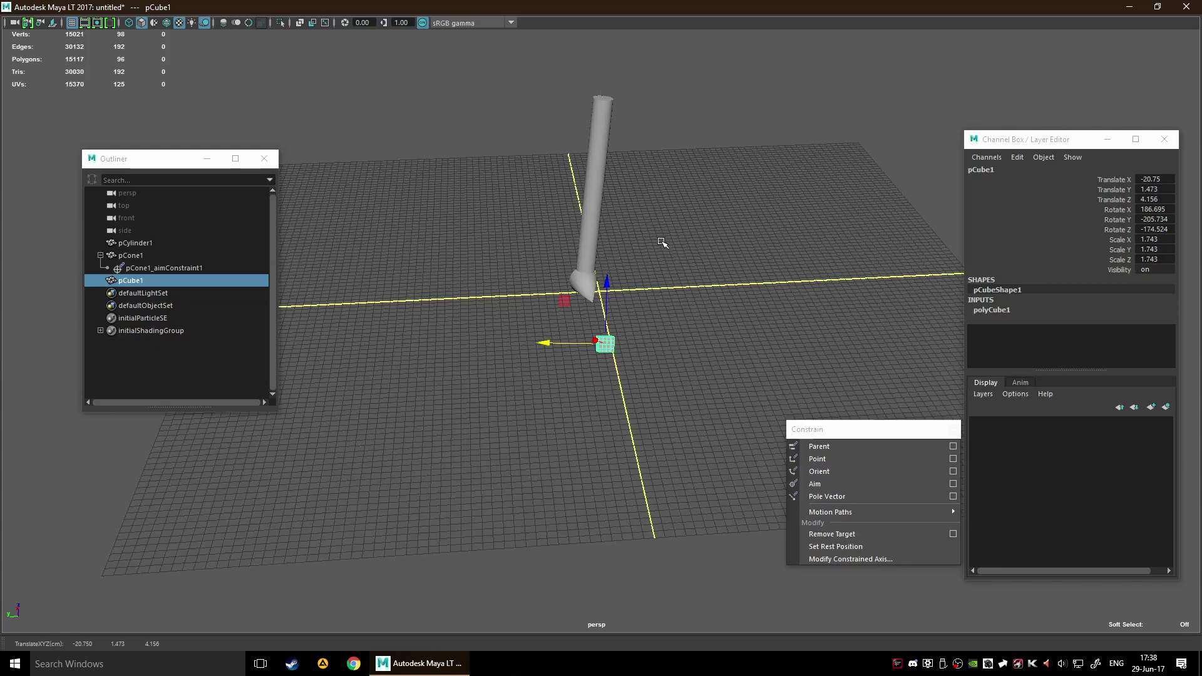
# Step: Move the cube sideways to about X -14.9, Y 15.4, Z 2.4 and check the cone's aim from above
pyautogui.keyDown('alt'); pyautogui.moveTo(840, 286); pyautogui.dragTo(674, 261); pyautogui.keyUp('alt')
pyautogui.keyDown('alt'); pyautogui.moveTo(674, 260); pyautogui.dragTo(720, 261, button='right'); pyautogui.keyUp('alt')
pyautogui.keyDown('alt'); pyautogui.moveTo(727, 196); pyautogui.dragTo(753, 161, button='right'); pyautogui.keyUp('alt')
pyautogui.keyDown('alt'); pyautogui.moveTo(754, 161); pyautogui.dragTo(837, 271); pyautogui.keyUp('alt')
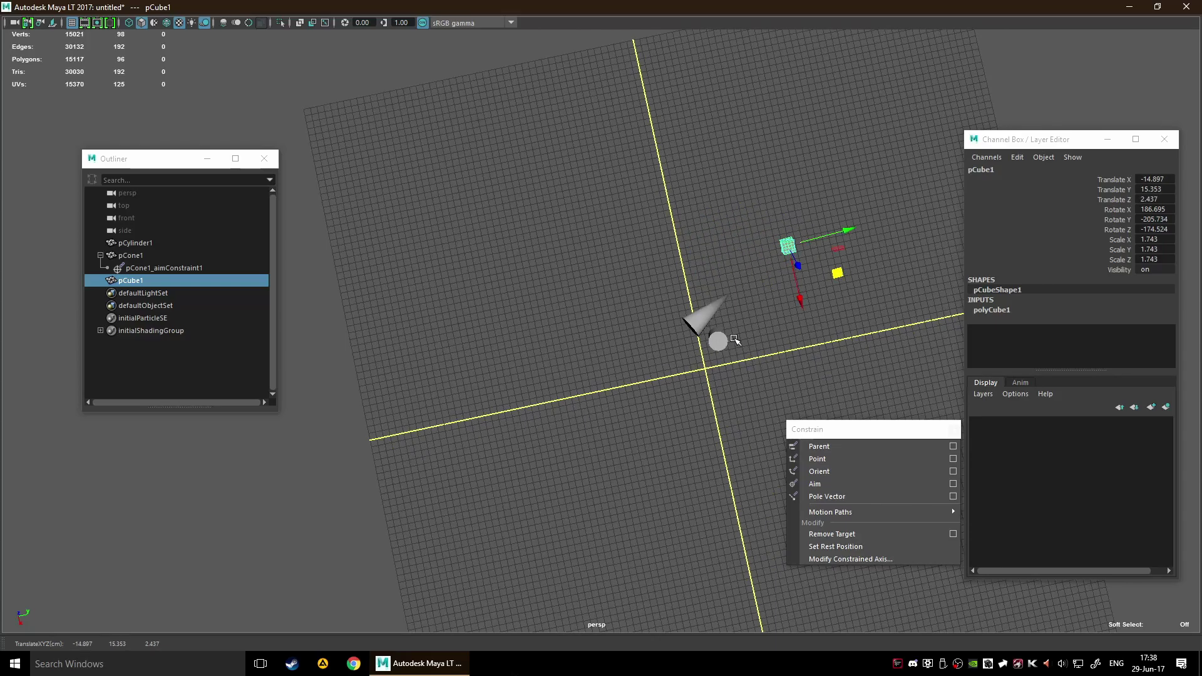
# Step: Move the cube near the cone's tip, to about X -14.3, Y 3.0, Z 1.1
pyautogui.click(719, 341)
pyautogui.keyDown('alt'); pyautogui.moveTo(738, 309); pyautogui.dragTo(643, 305); pyautogui.keyUp('alt')
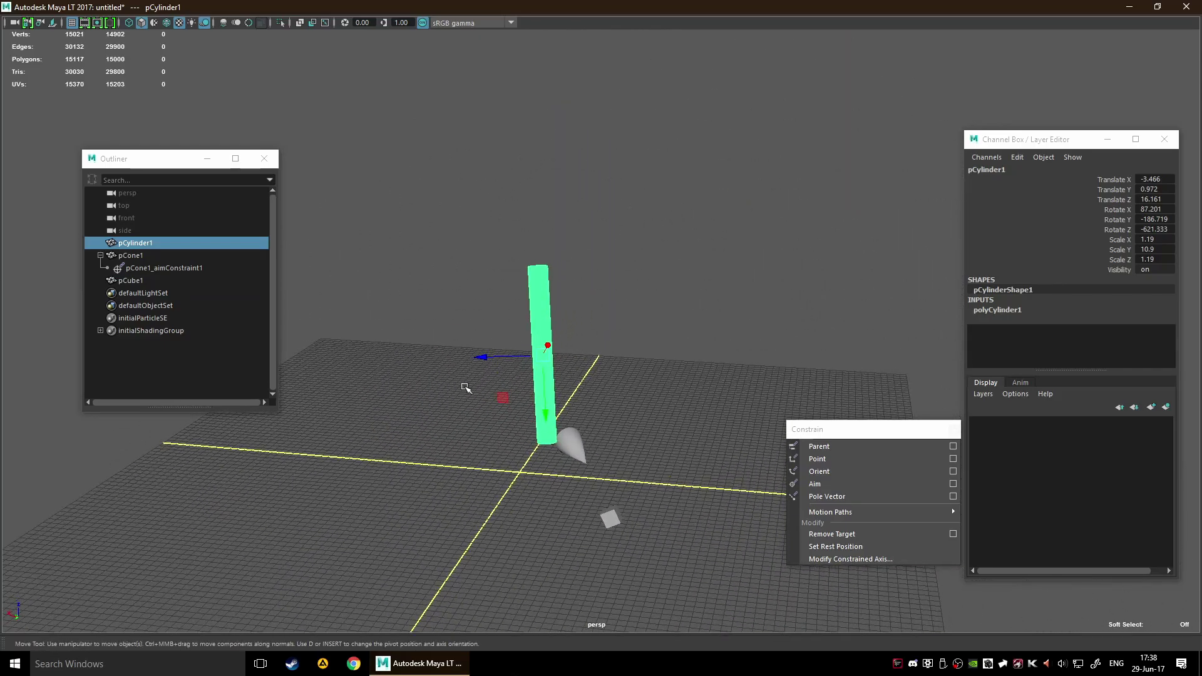
pyautogui.keyDown('alt'); pyautogui.moveTo(675, 359); pyautogui.dragTo(615, 327); pyautogui.keyUp('alt')
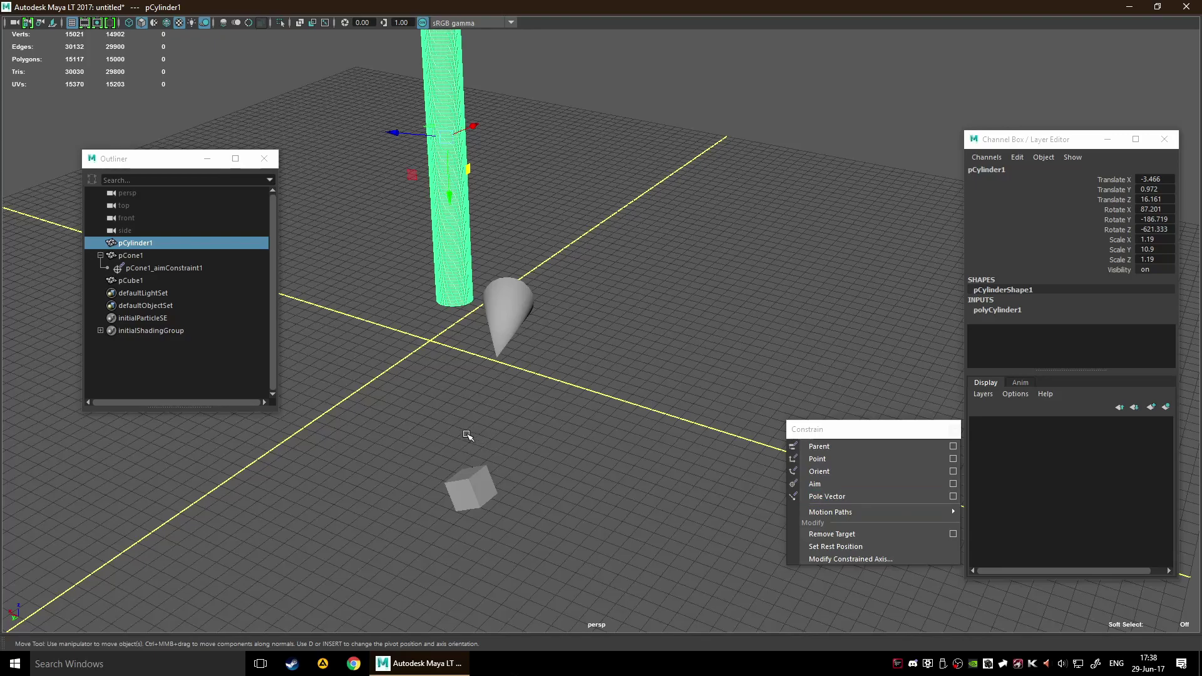
pyautogui.click(466, 485)
pyautogui.keyDown('alt'); pyautogui.moveTo(647, 468); pyautogui.dragTo(592, 414); pyautogui.keyUp('alt')
pyautogui.moveTo(526, 518); pyautogui.dragTo(655, 454)
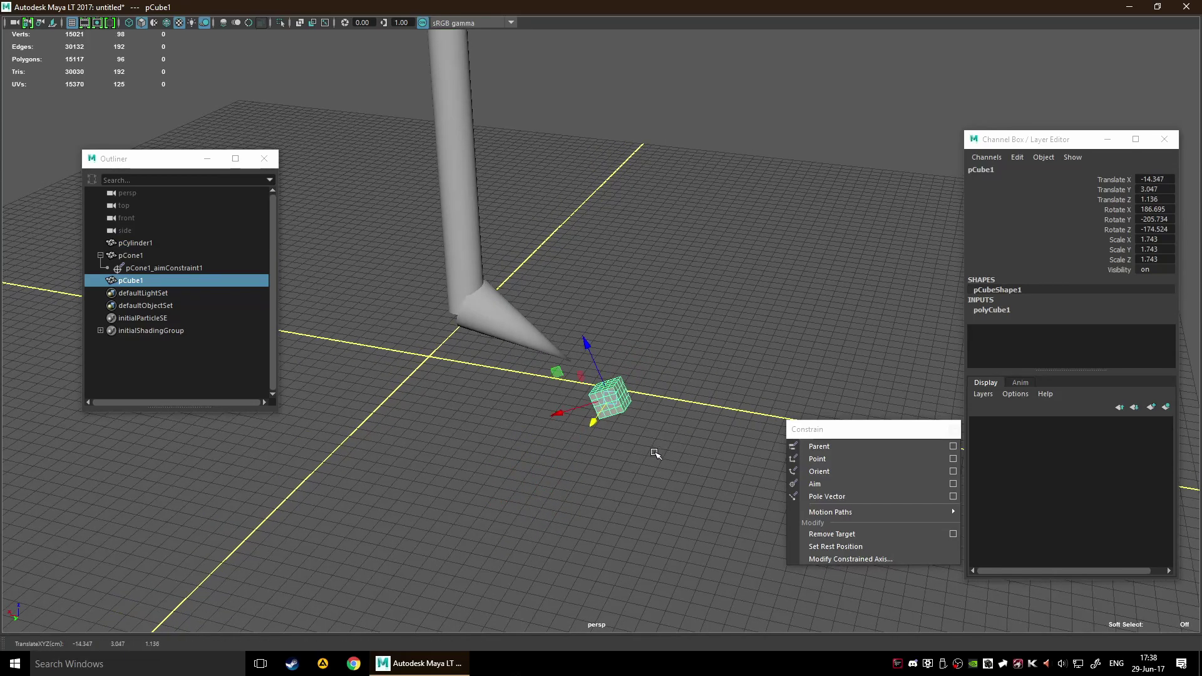
# Step: Place the cube against the cone's tip and clear the selection
pyautogui.keyDown('alt'); pyautogui.moveTo(738, 312); pyautogui.dragTo(607, 314); pyautogui.keyUp('alt')
pyautogui.moveTo(469, 279); pyautogui.dragTo(470, 217)
pyautogui.keyDown('alt'); pyautogui.moveTo(471, 216); pyautogui.dragTo(683, 273); pyautogui.keyUp('alt')
pyautogui.moveTo(657, 225); pyautogui.dragTo(763, 225)
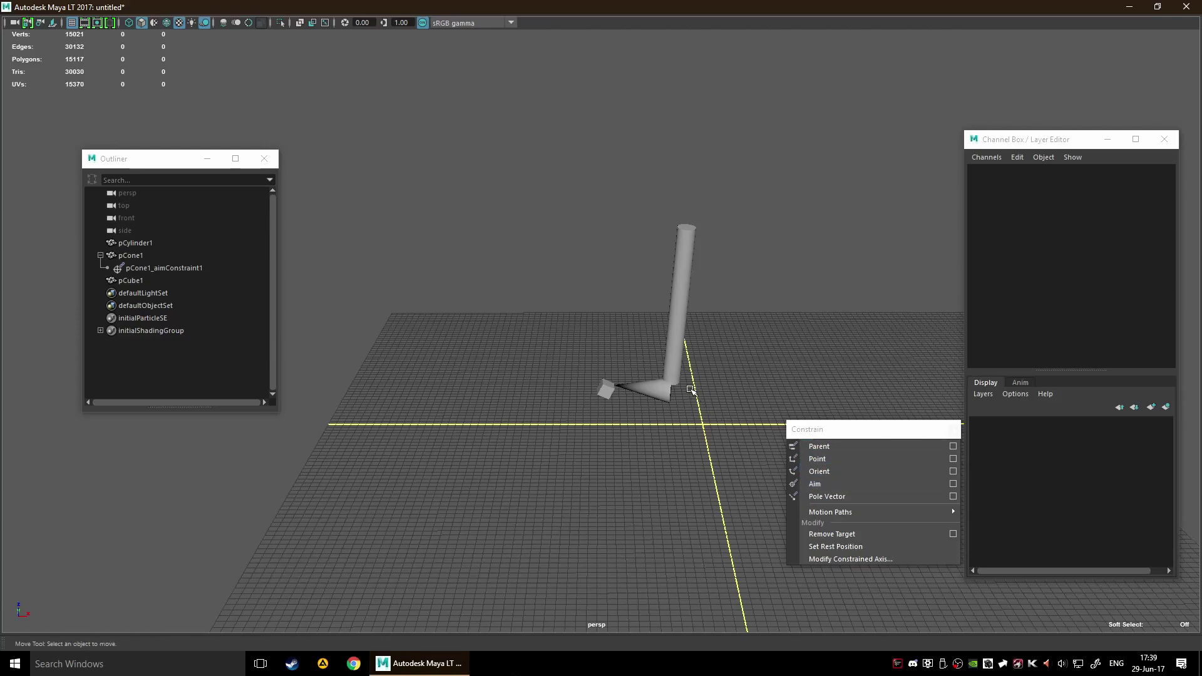
# Step: Select the cone and open its attributes in the Attribute Editor, placed clear of the cone
pyautogui.click(191, 268)
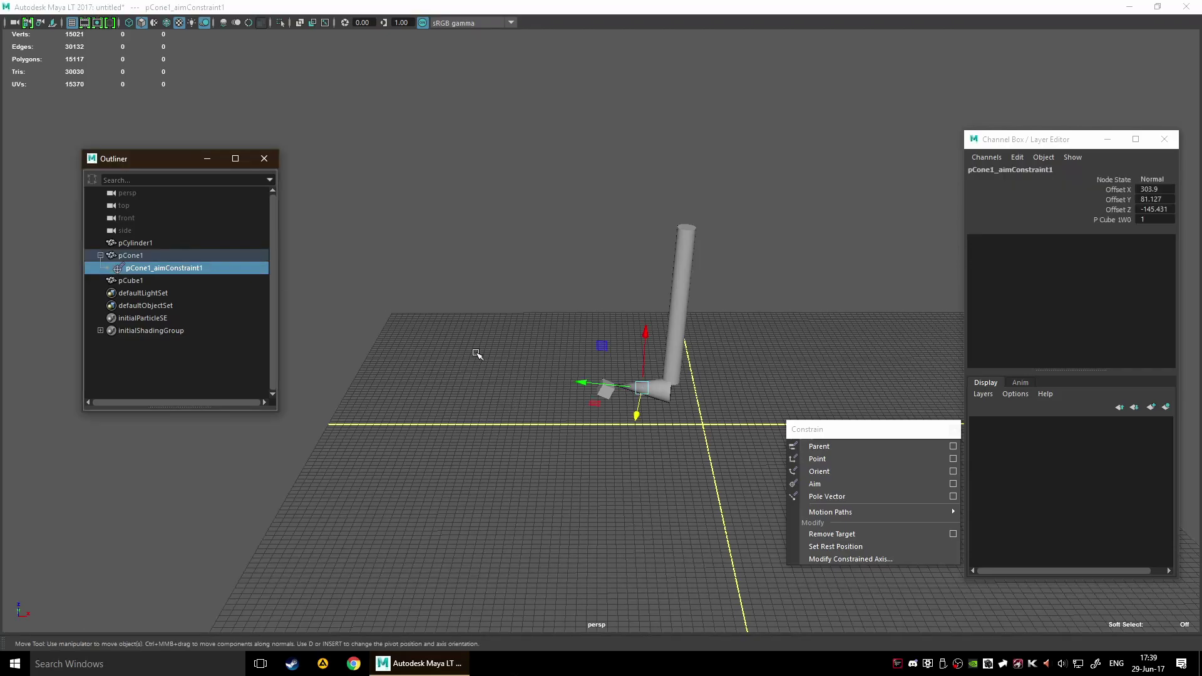
pyautogui.scroll(5, 645, 449)
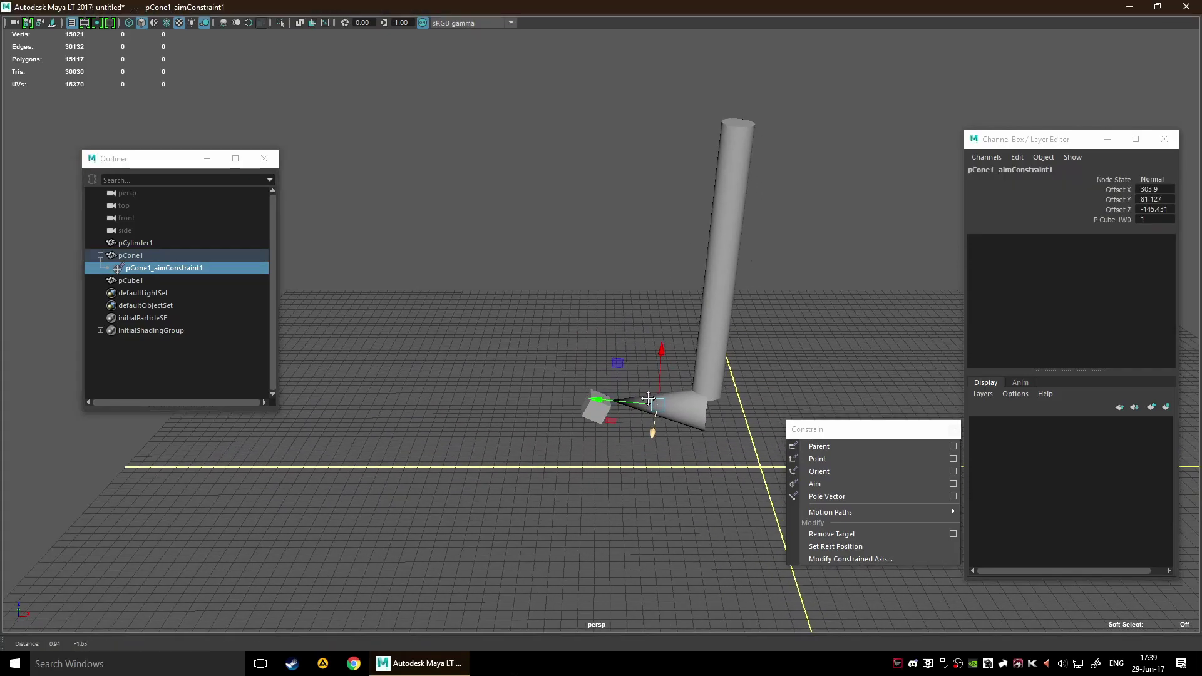
pyautogui.click(665, 438)
pyautogui.keyDown('alt'); pyautogui.moveTo(673, 452); pyautogui.dragTo(647, 412); pyautogui.keyUp('alt')
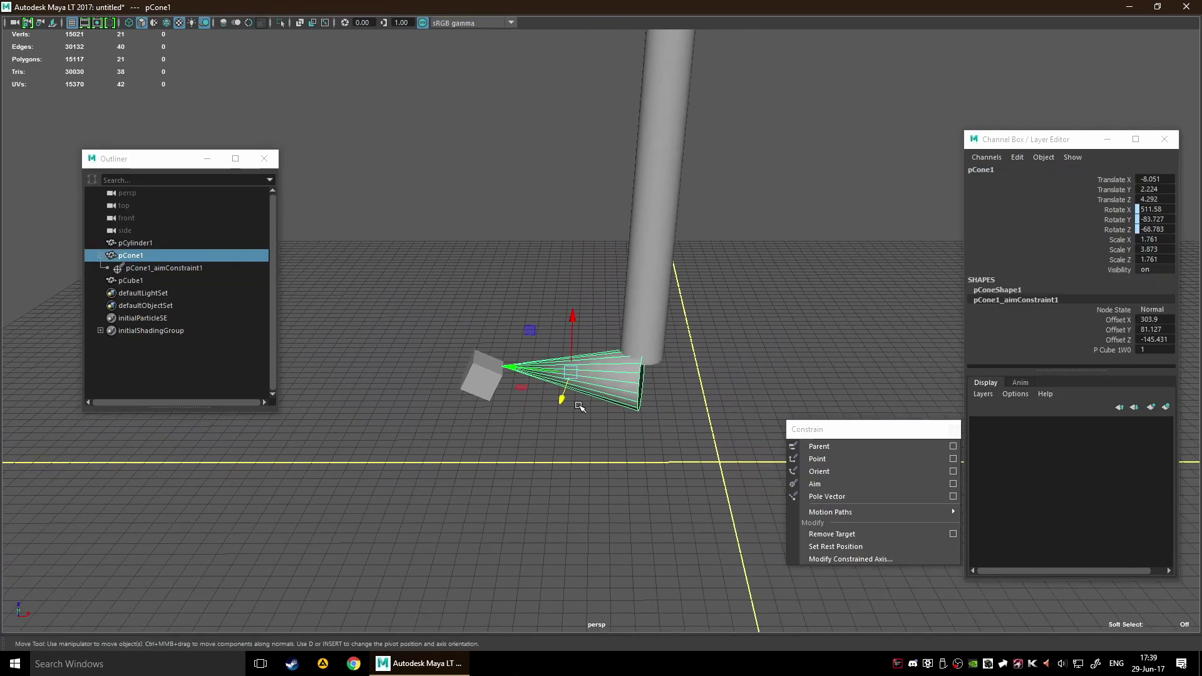
pyautogui.hotkey('ctrl', 'a')
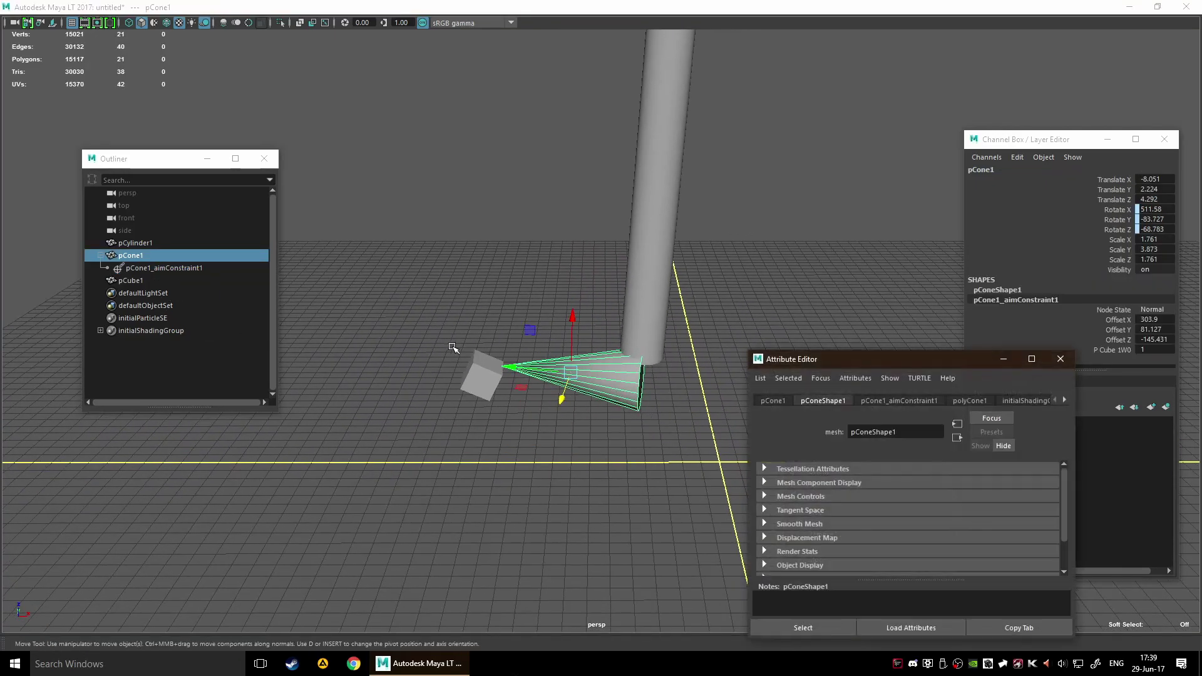
pyautogui.moveTo(822, 361); pyautogui.dragTo(876, 186)
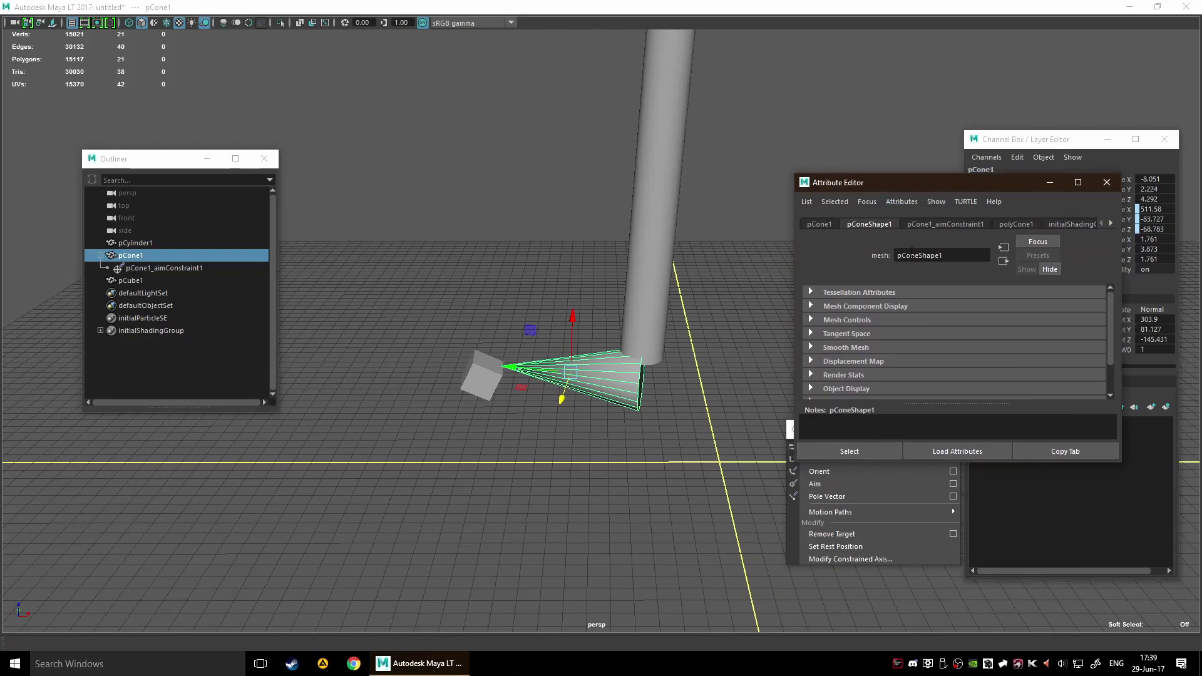
# Step: Examine the cone's aim constraint attributes and expand its rotation limit settings
pyautogui.click(937, 224)
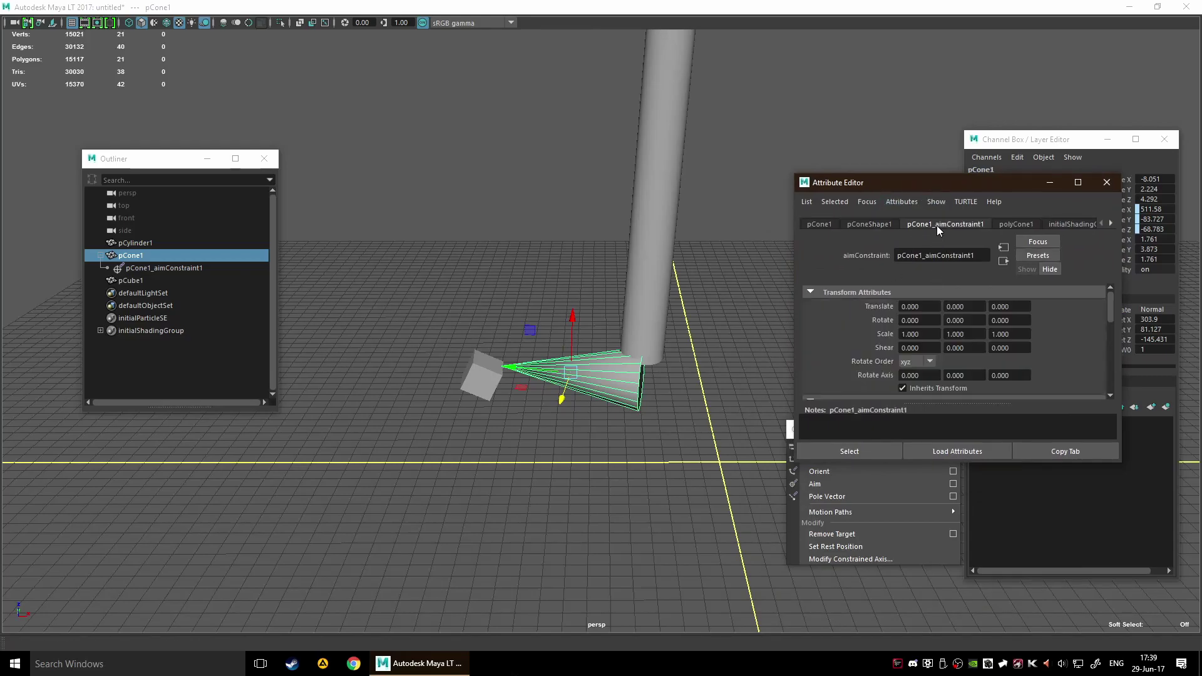
pyautogui.scroll(-3, 908, 281)
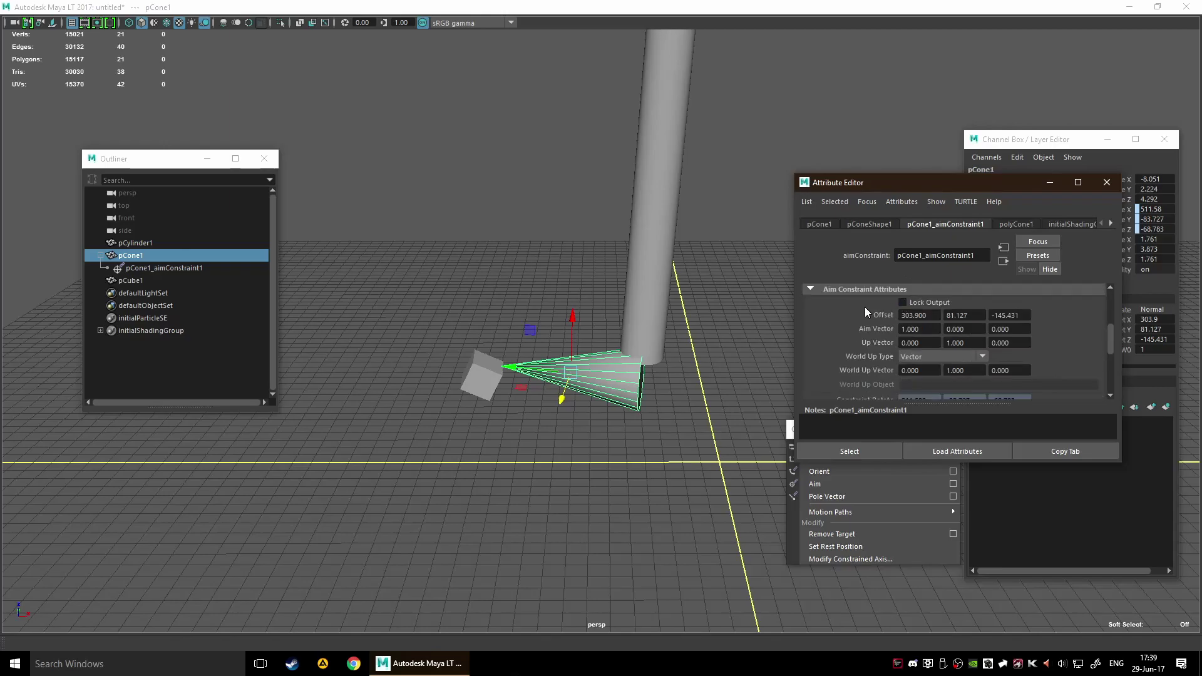
pyautogui.scroll(-2, 865, 308)
pyautogui.scroll(-2, 864, 308)
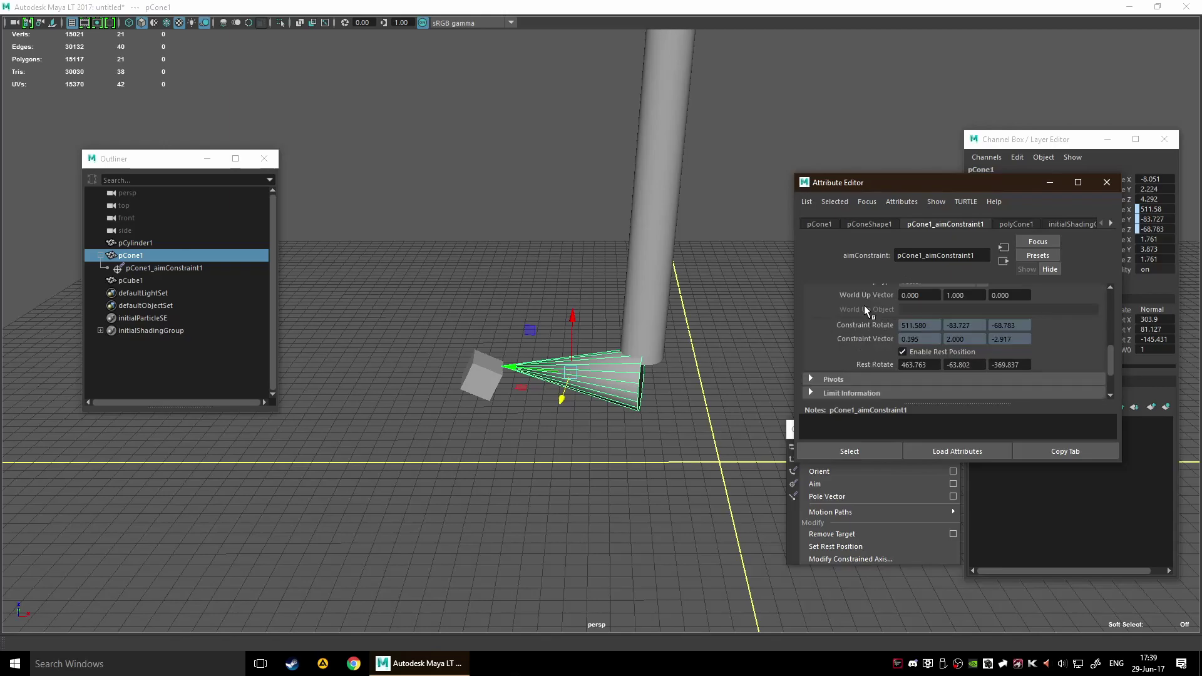
pyautogui.scroll(-1, 880, 332)
pyautogui.click(865, 355)
pyautogui.scroll(-2, 863, 345)
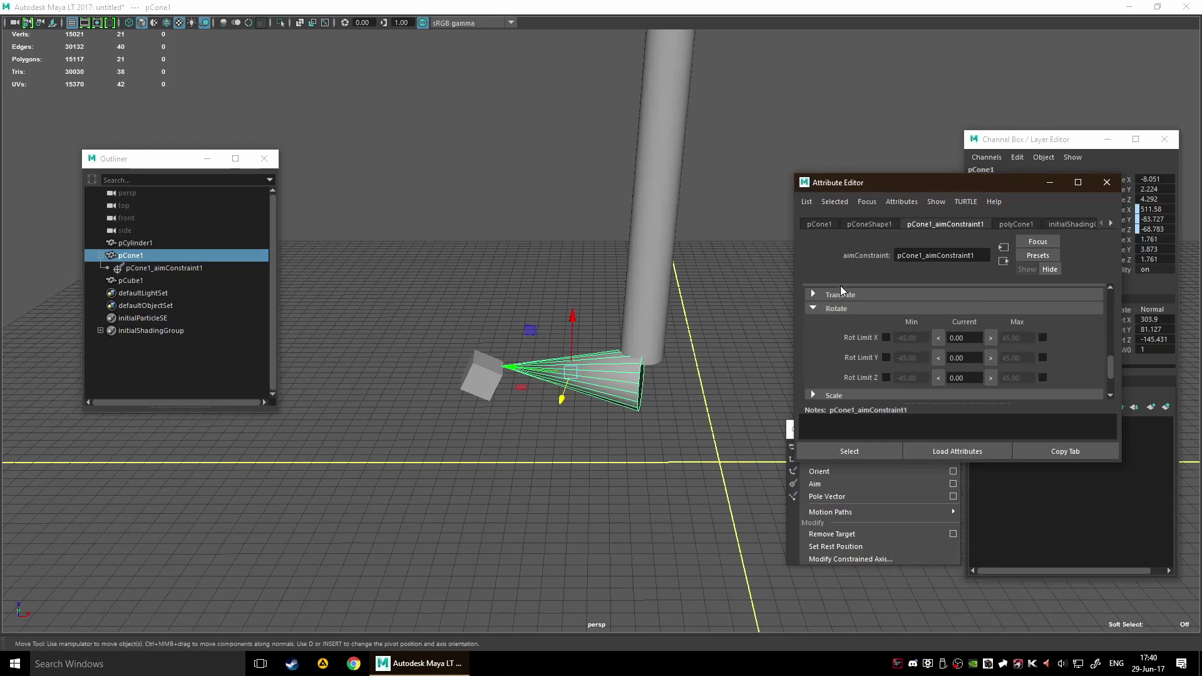
# Step: Try limiting the cone's X rotation to between -45 and 45 in its transform's Limit Information
pyautogui.click(880, 226)
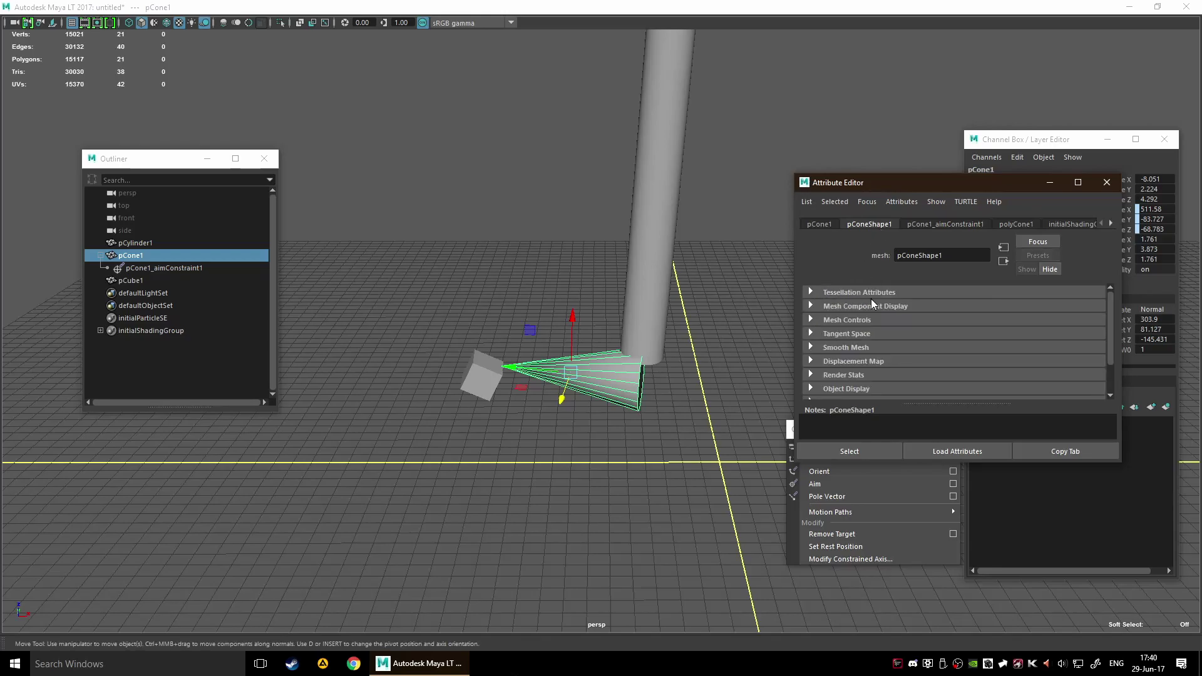
pyautogui.click(818, 224)
pyautogui.scroll(-3, 889, 324)
pyautogui.click(883, 340)
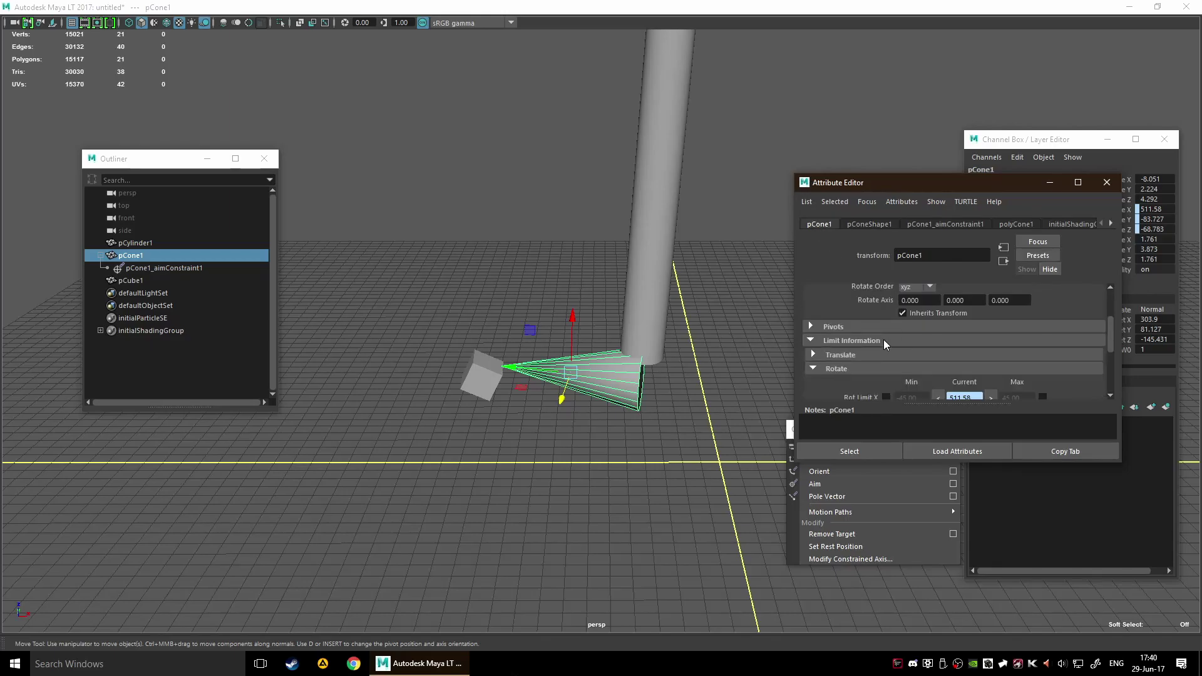
pyautogui.scroll(-3, 894, 346)
pyautogui.scroll(3, 897, 347)
pyautogui.scroll(-3, 972, 338)
pyautogui.scroll(1, 977, 348)
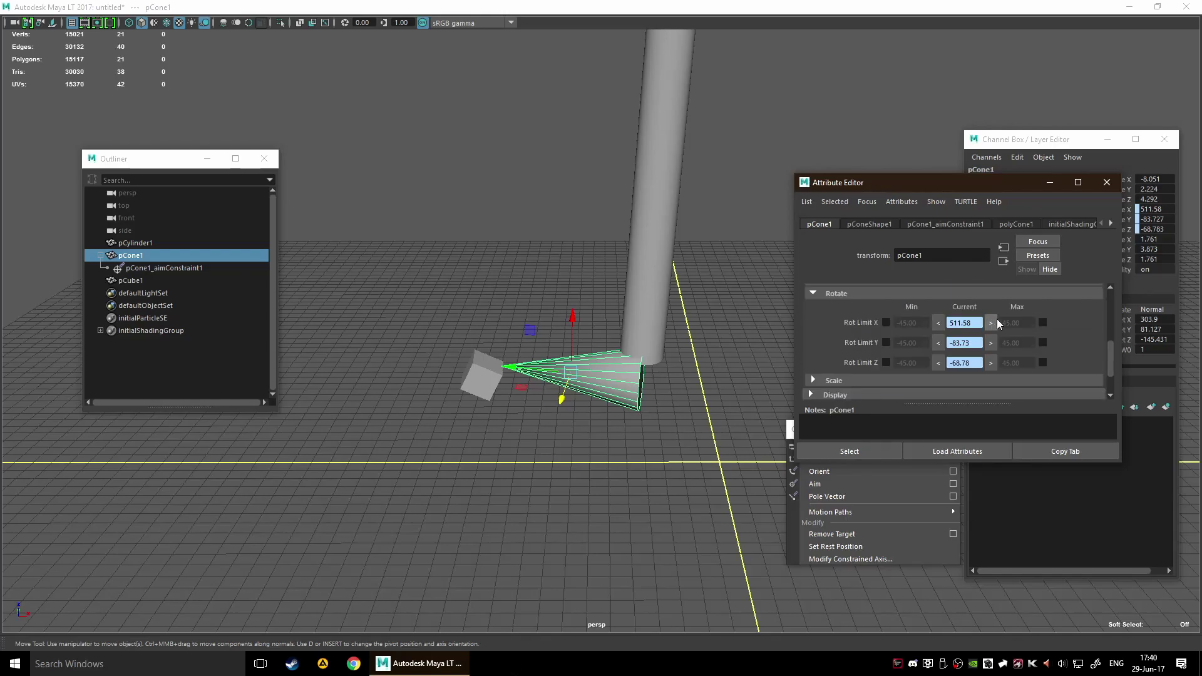
pyautogui.click(886, 322)
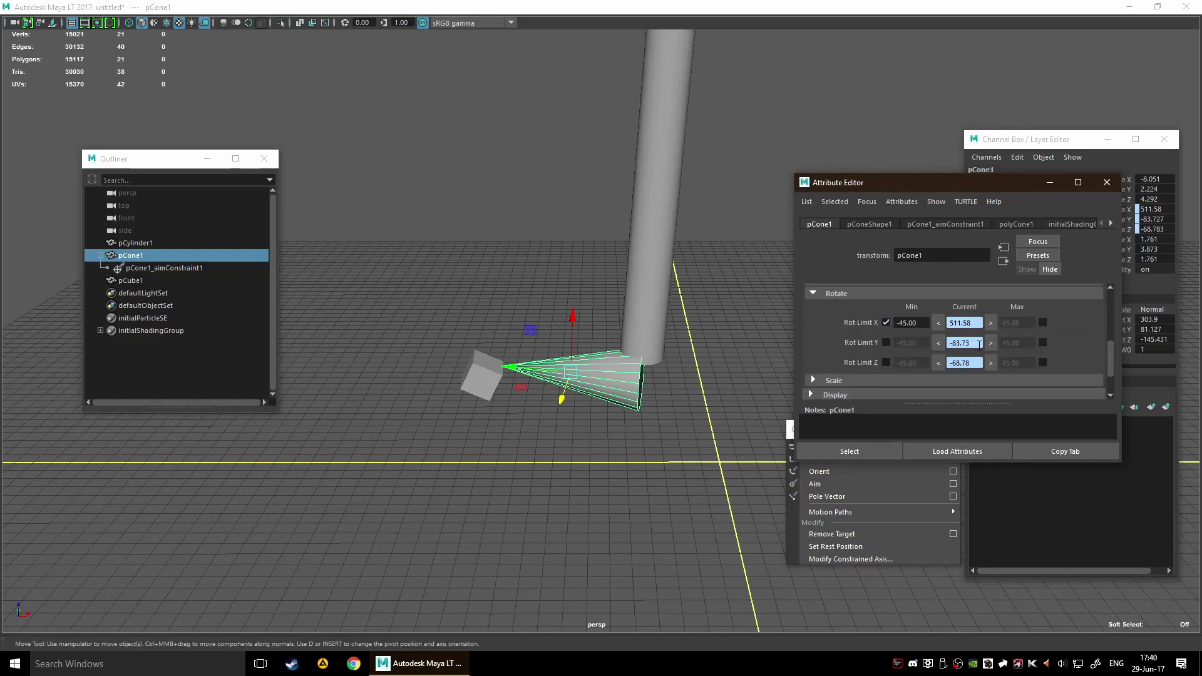
pyautogui.click(1043, 322)
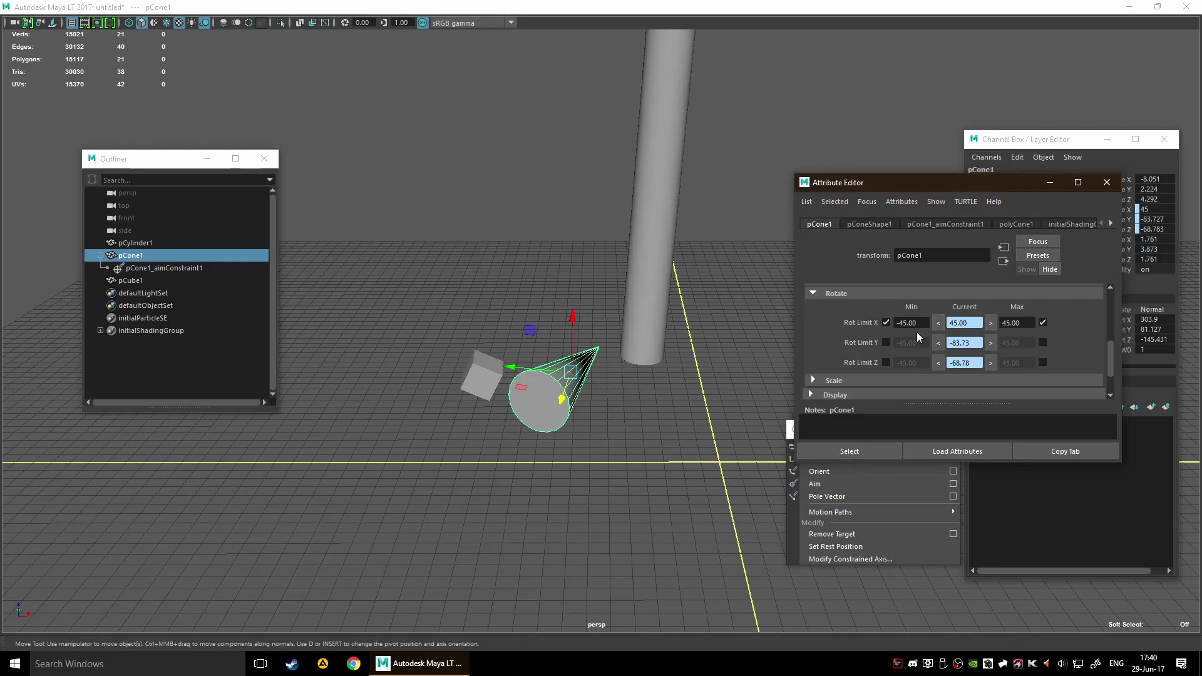
pyautogui.click(899, 323)
# Step: Enable X rotation limits of -45 to 45 on the cone's aim constraint and turn off the cone transform's own X limits
pyautogui.click(949, 224)
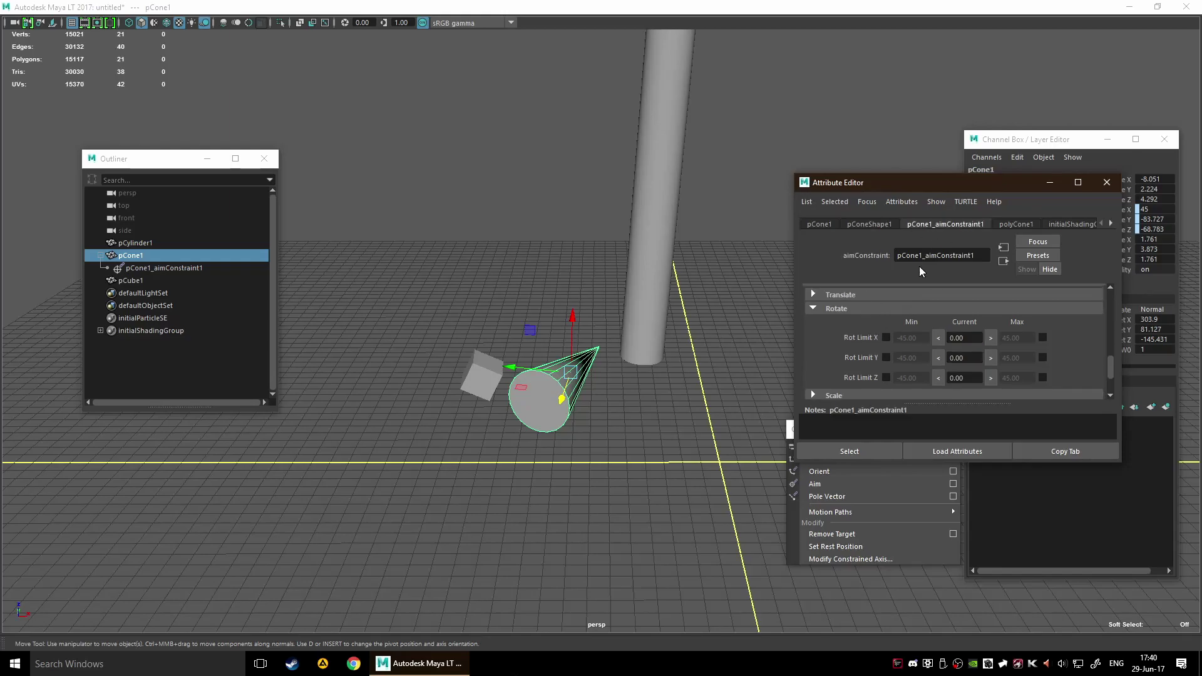
pyautogui.click(886, 338)
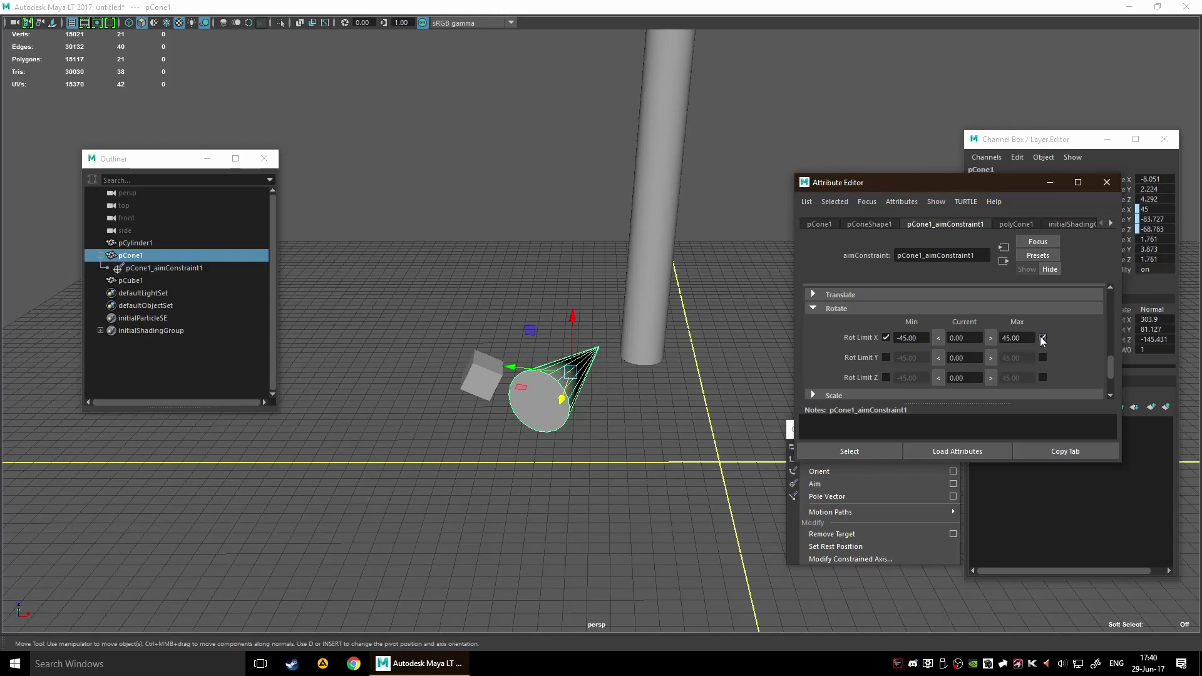
pyautogui.click(840, 223)
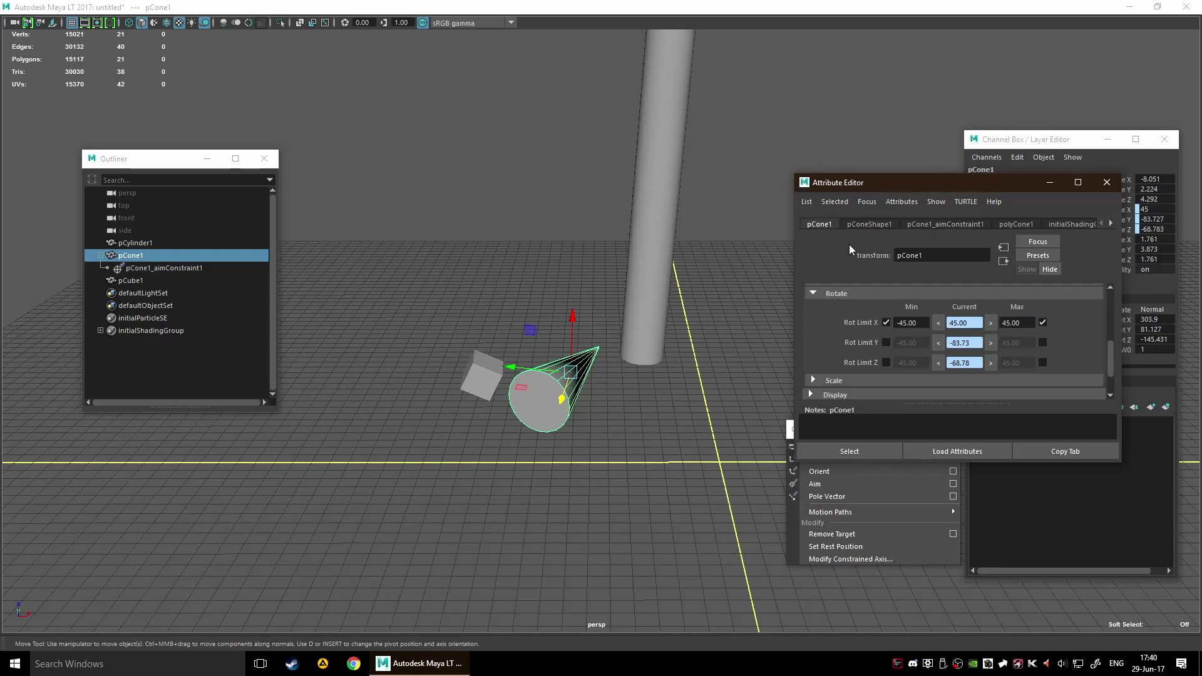
pyautogui.click(886, 323)
pyautogui.click(1043, 323)
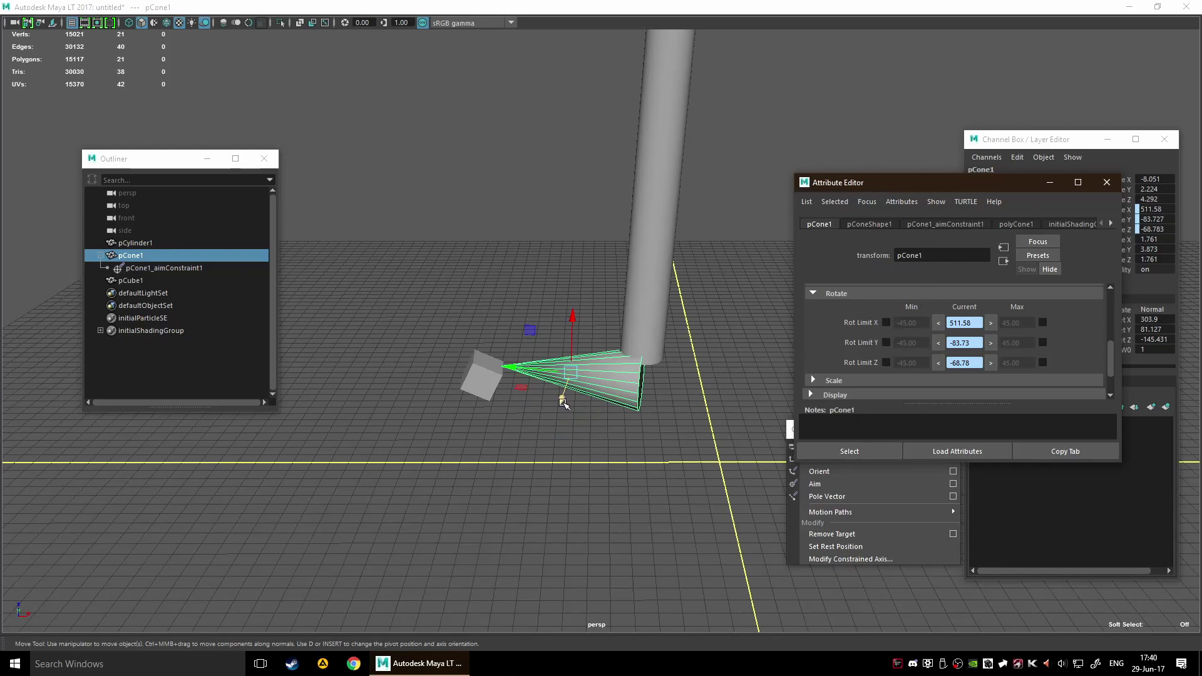
# Step: Move the cube to about X -15.0, Y 1.7, Z 6.4 and enable its X rotation limits of -45 and 45
pyautogui.click(153, 269)
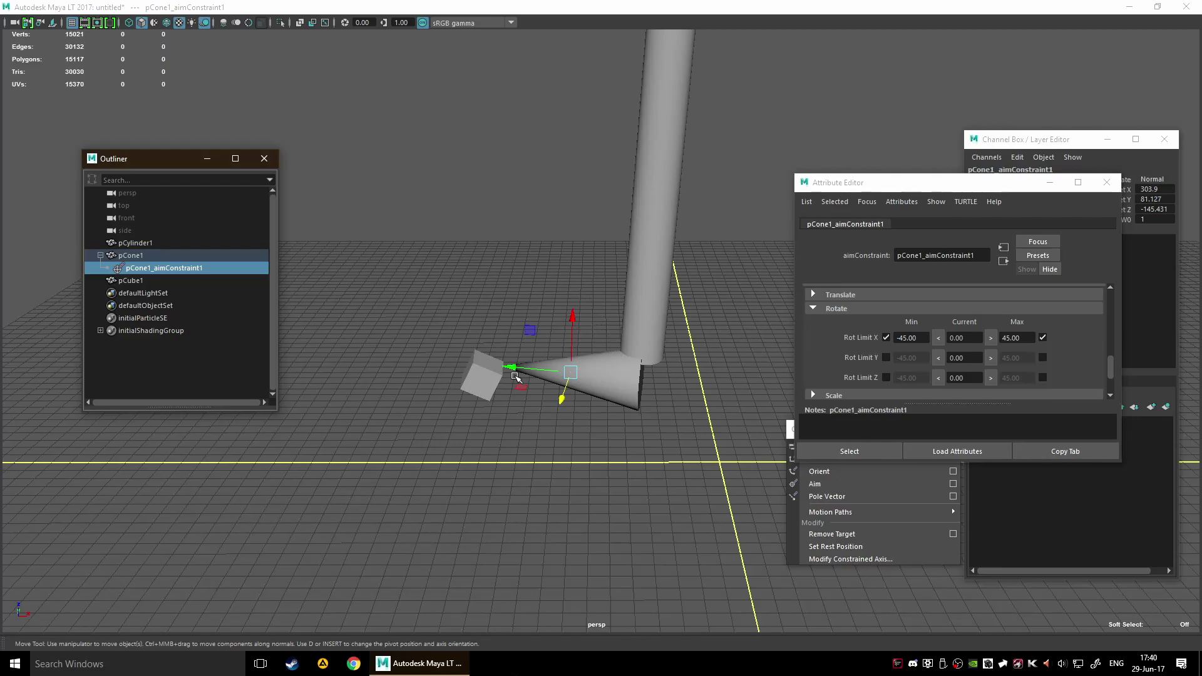
pyautogui.click(490, 369)
pyautogui.moveTo(498, 390); pyautogui.dragTo(340, 357)
pyautogui.moveTo(652, 389); pyautogui.dragTo(683, 345)
pyautogui.click(890, 324)
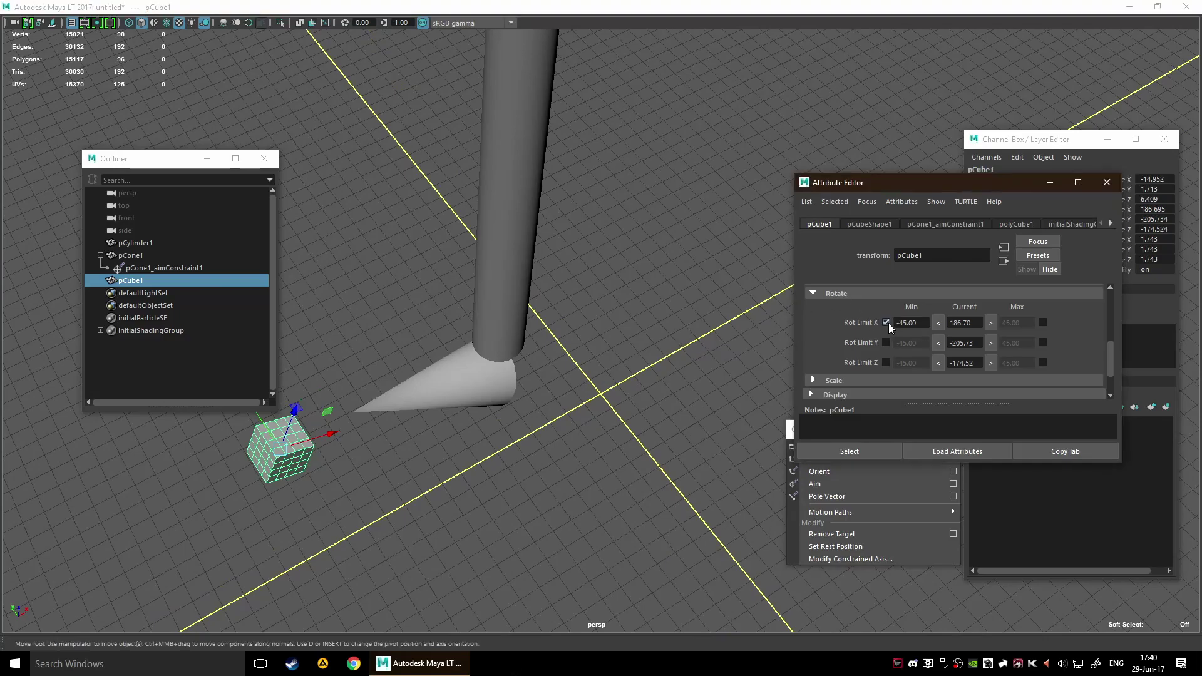
pyautogui.keyDown('alt'); pyautogui.moveTo(738, 332); pyautogui.dragTo(633, 303); pyautogui.keyUp('alt')
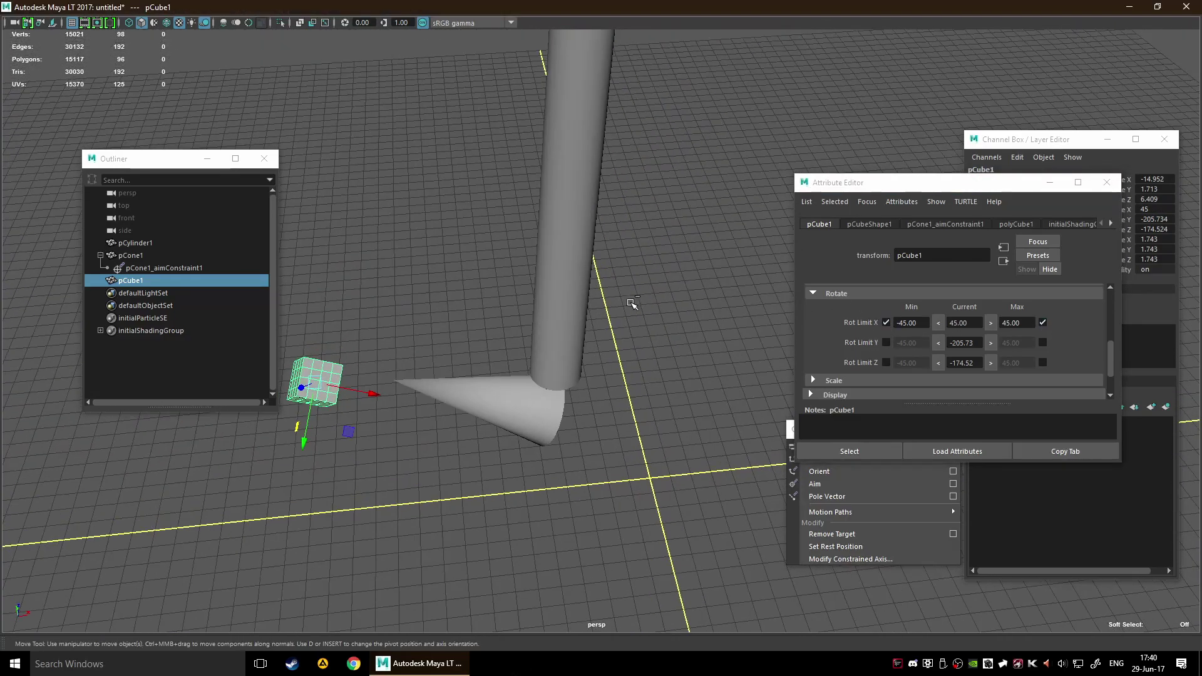
# Step: Enable minimum and maximum X rotation limits of -45 and 45 on the cone's transform
pyautogui.click(496, 402)
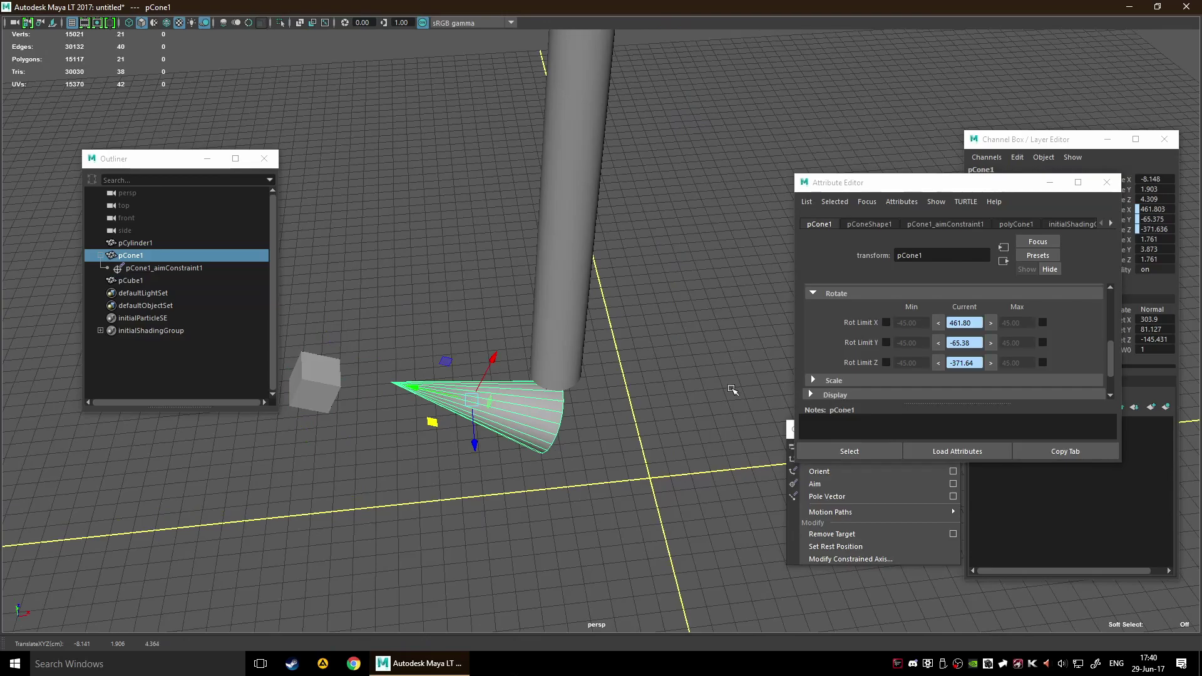
pyautogui.click(880, 325)
pyautogui.click(886, 323)
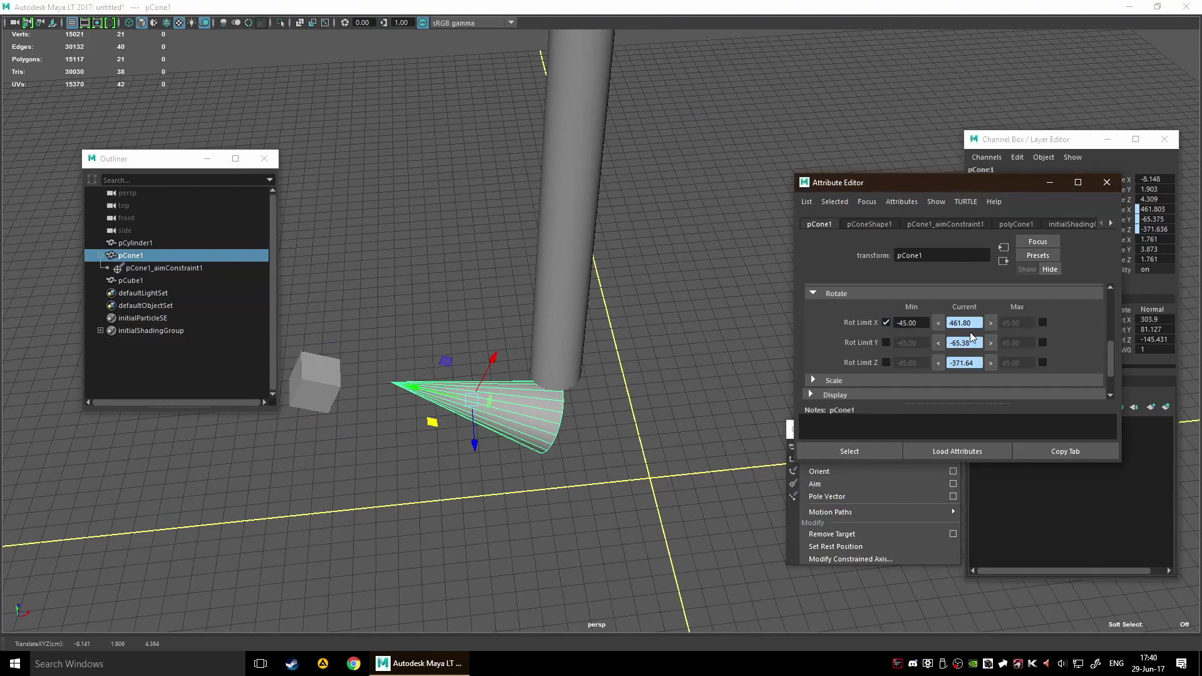
pyautogui.click(1042, 322)
# Step: Test the cone's limited aim by moving the cube around it, to about X -10.6, Y 9.1, Z 4.9
pyautogui.keyDown('alt'); pyautogui.moveTo(451, 326); pyautogui.dragTo(439, 388); pyautogui.keyUp('alt')
pyautogui.click(508, 358)
pyautogui.moveTo(681, 343); pyautogui.dragTo(695, 376)
pyautogui.keyDown('alt'); pyautogui.moveTo(617, 425); pyautogui.dragTo(669, 355); pyautogui.keyUp('alt')
pyautogui.keyDown('alt'); pyautogui.moveTo(554, 390); pyautogui.dragTo(730, 421); pyautogui.keyUp('alt')
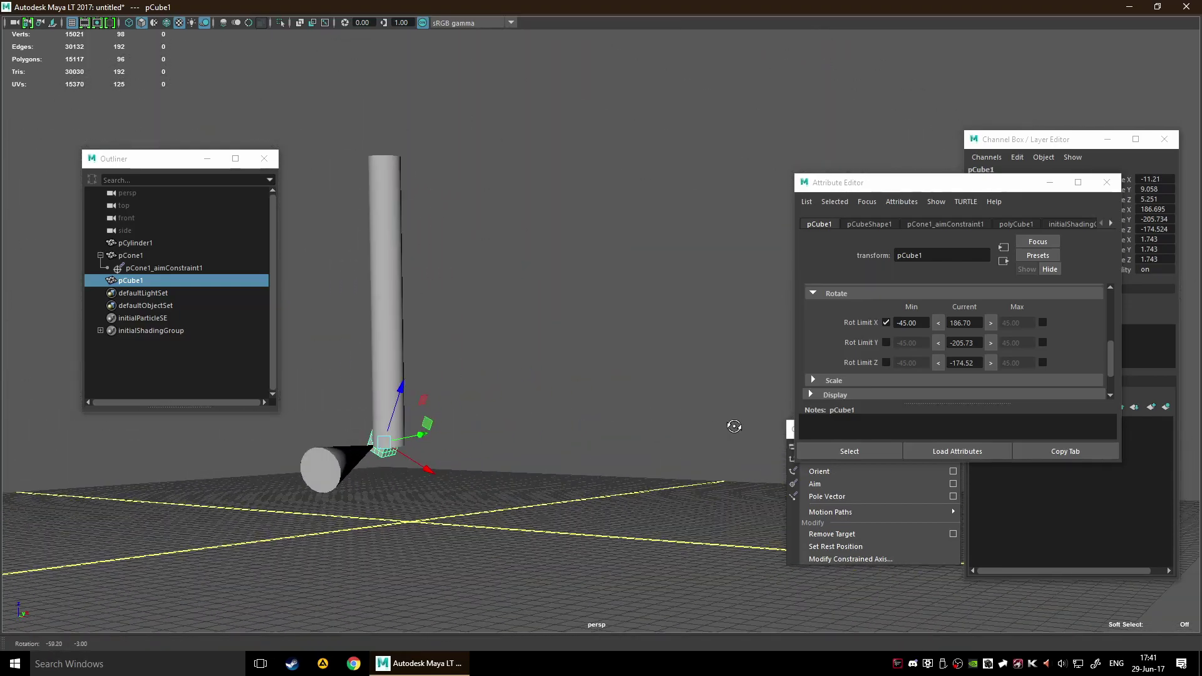
pyautogui.keyDown('alt'); pyautogui.moveTo(730, 422); pyautogui.dragTo(675, 490, button='right'); pyautogui.keyUp('alt')
pyautogui.keyDown('alt'); pyautogui.moveTo(675, 490); pyautogui.dragTo(625, 523); pyautogui.keyUp('alt')
pyautogui.moveTo(504, 485); pyautogui.dragTo(664, 434)
# Step: Enable the cube's Y and Z rotation limits and its maximum X limit, keeping rotation between -45 and 45
pyautogui.scroll(-1, 874, 383)
pyautogui.scroll(5, 914, 349)
pyautogui.scroll(-5, 911, 351)
pyautogui.scroll(3, 910, 355)
pyautogui.scroll(-3, 910, 355)
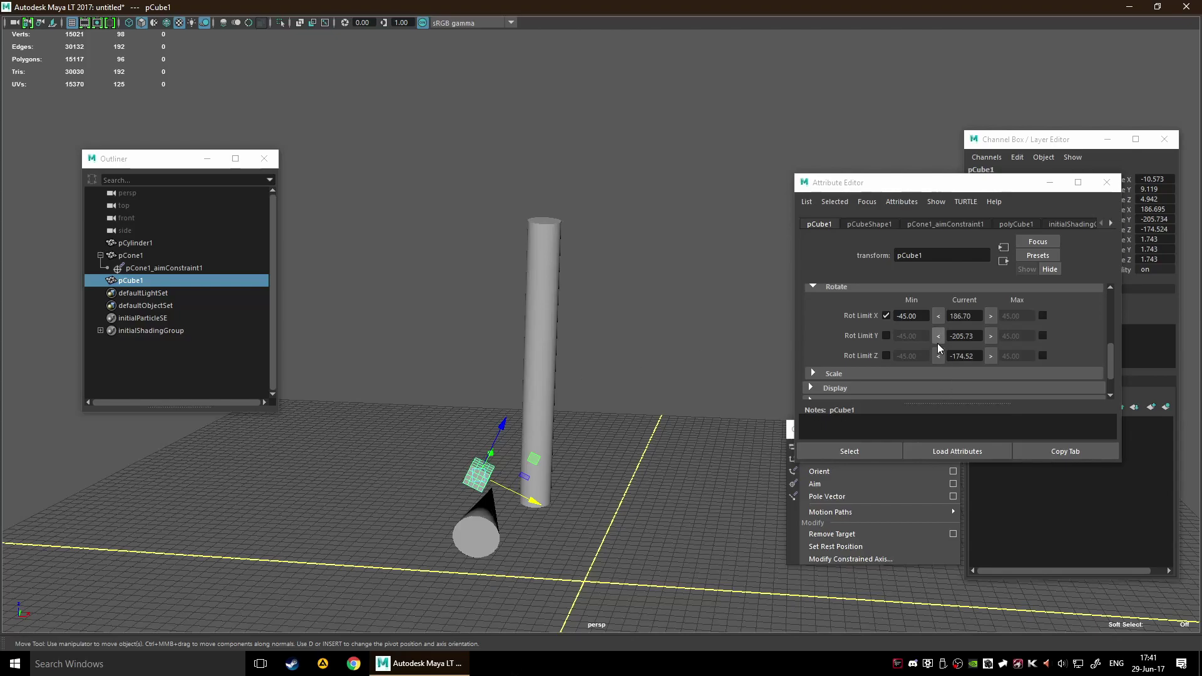
pyautogui.click(886, 335)
pyautogui.click(886, 355)
pyautogui.click(1043, 336)
pyautogui.click(1043, 356)
pyautogui.click(1042, 315)
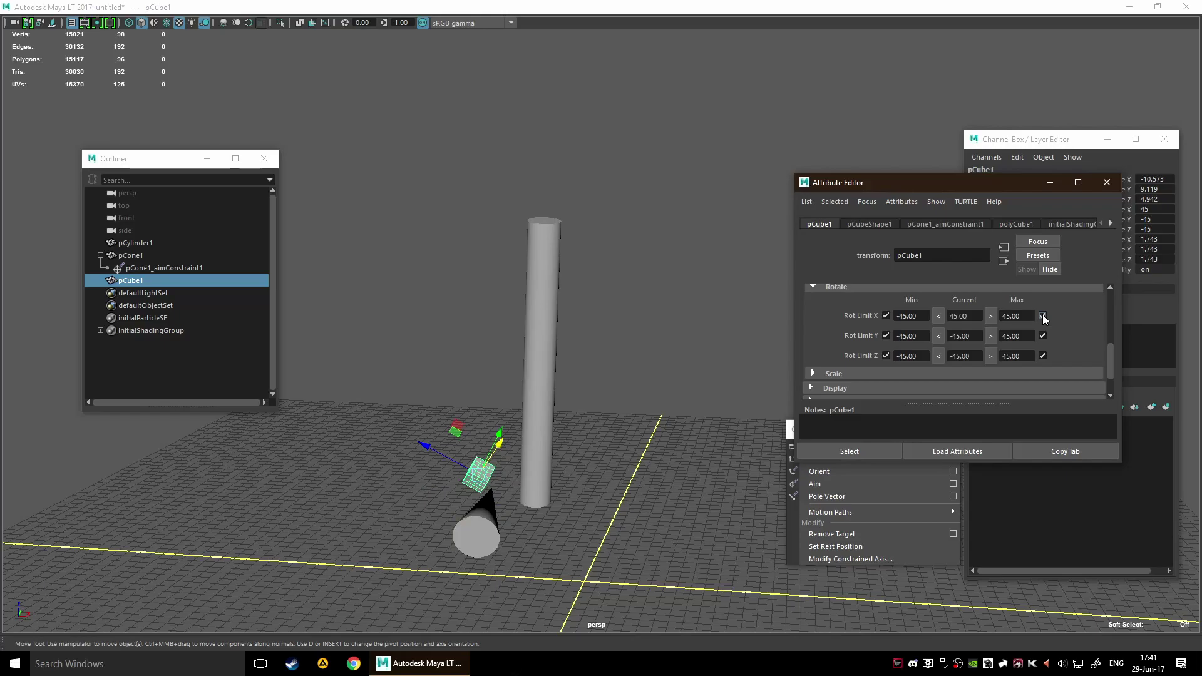
# Step: Select the cone and enable its minimum and maximum rotation limits for Y and Z
pyautogui.keyDown('alt'); pyautogui.moveTo(624, 390); pyautogui.dragTo(566, 405); pyautogui.keyUp('alt')
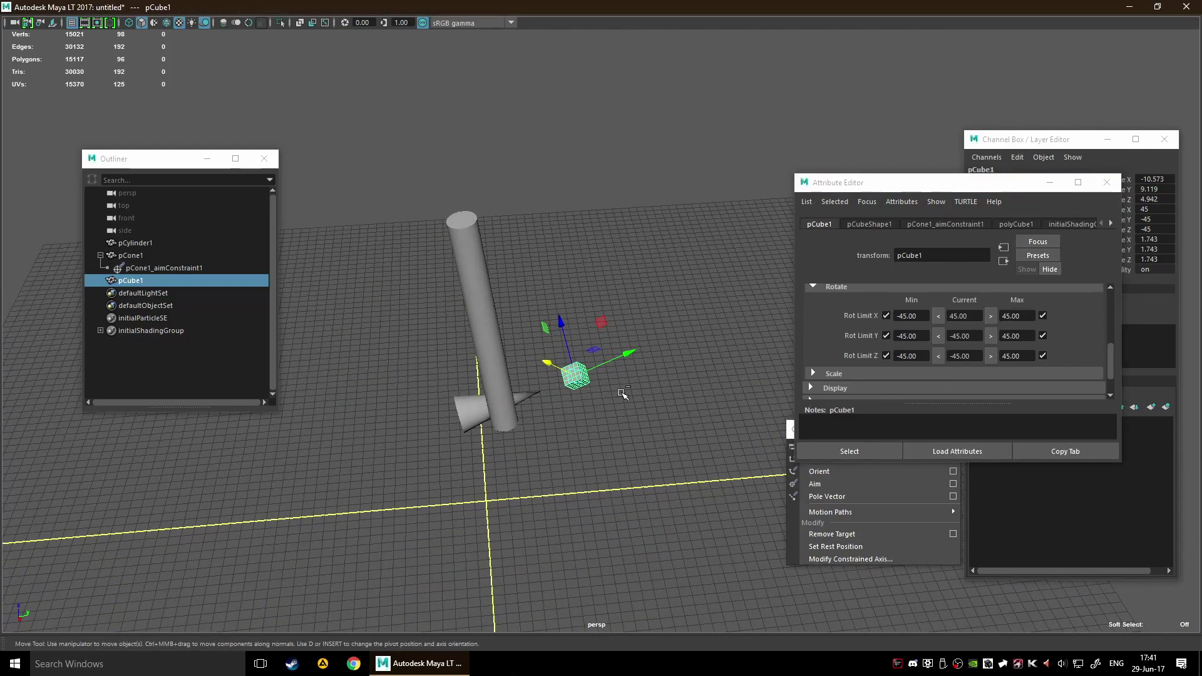
pyautogui.click(459, 430)
pyautogui.click(459, 429)
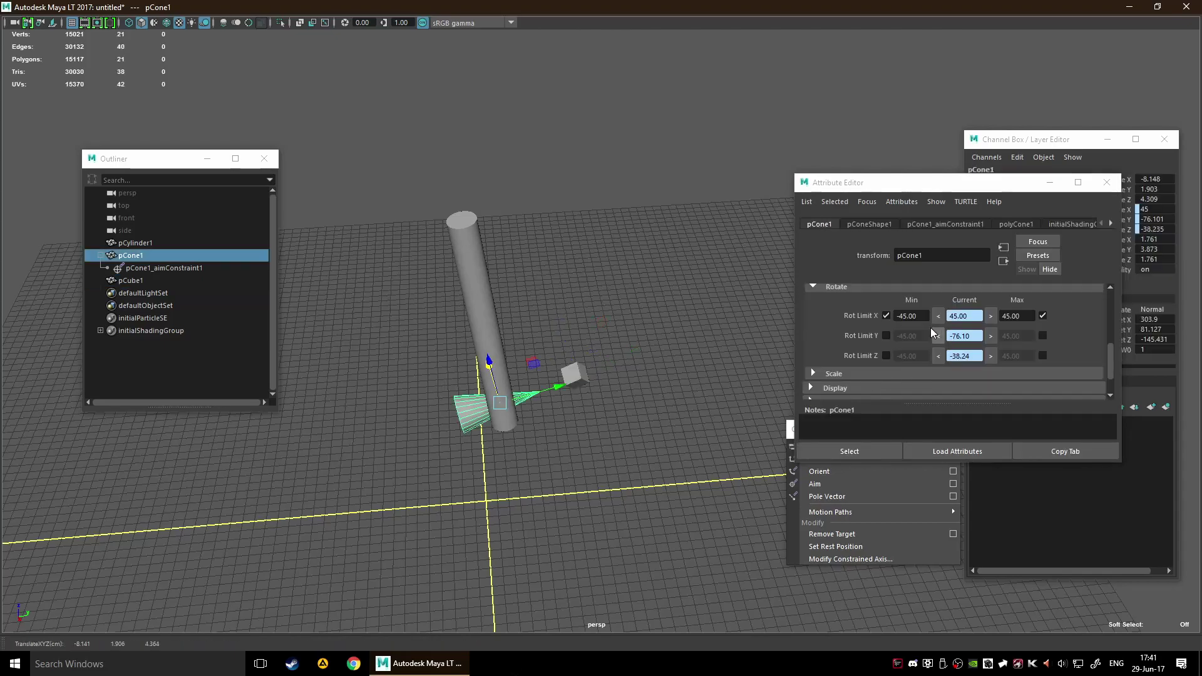
pyautogui.click(886, 356)
pyautogui.click(1043, 336)
pyautogui.click(1043, 356)
# Step: Move the cube around the fully limited cone, to about X -20.1, Y 2.8, Z 8.0
pyautogui.keyDown('alt'); pyautogui.moveTo(658, 390); pyautogui.dragTo(640, 540); pyautogui.keyUp('alt')
pyautogui.click(688, 379)
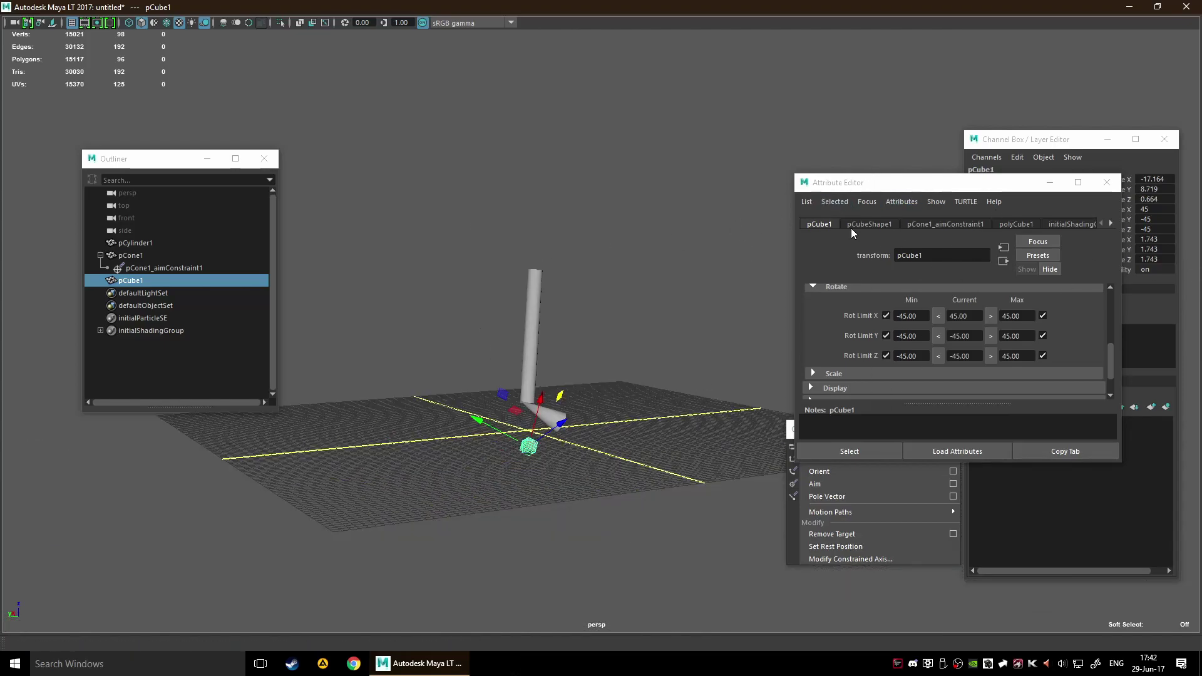
pyautogui.scroll(5, 912, 298)
pyautogui.scroll(-6, 867, 319)
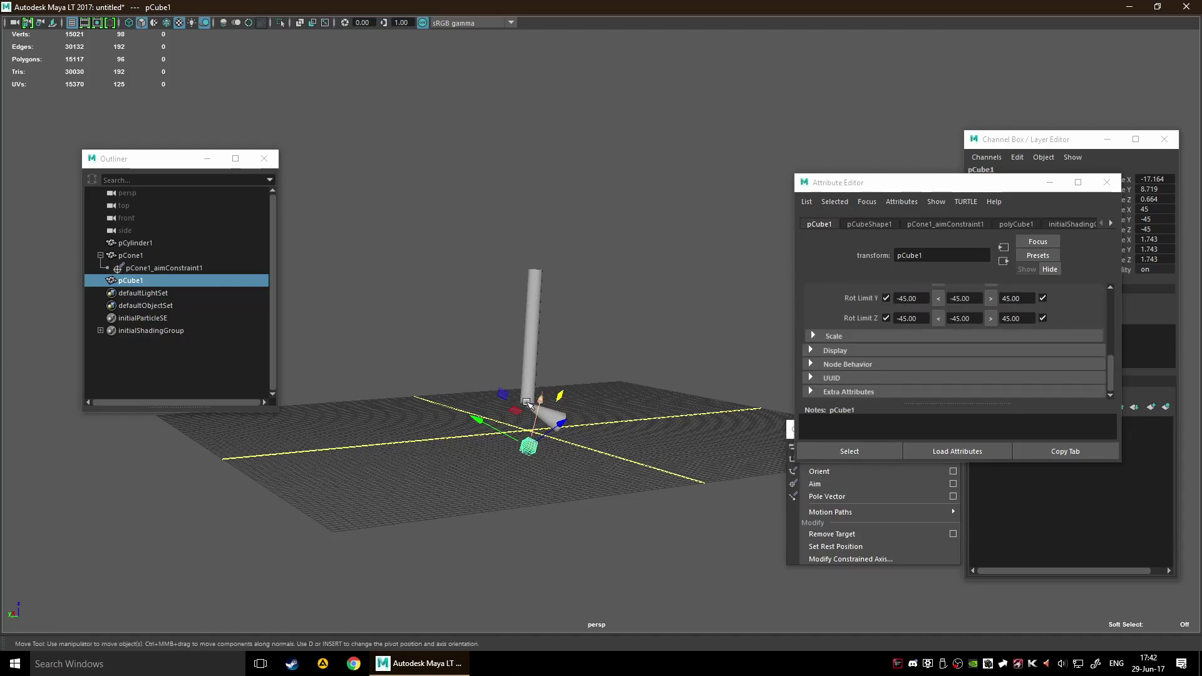
pyautogui.moveTo(525, 448); pyautogui.dragTo(580, 402)
pyautogui.press('[')
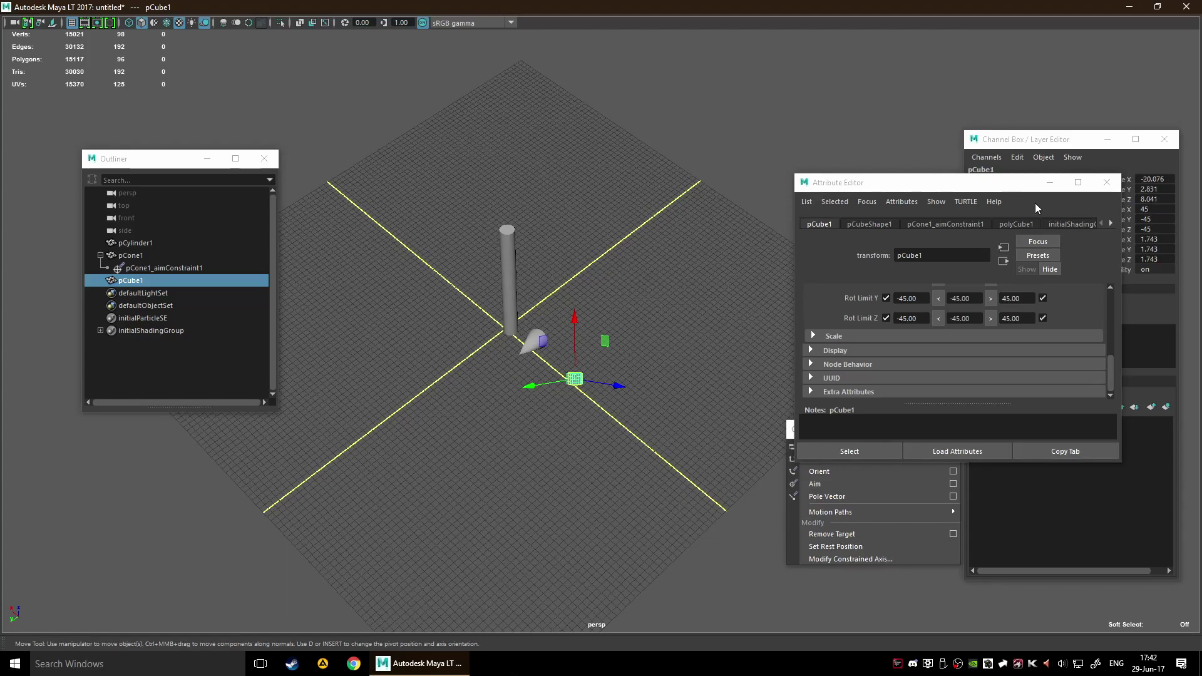
# Step: Move the Attribute Editor clear of the Channel Box and edit the cube's Rotate X, Y and Z values together
pyautogui.moveTo(1068, 182); pyautogui.dragTo(903, 168)
pyautogui.moveTo(1154, 209); pyautogui.dragTo(1154, 229)
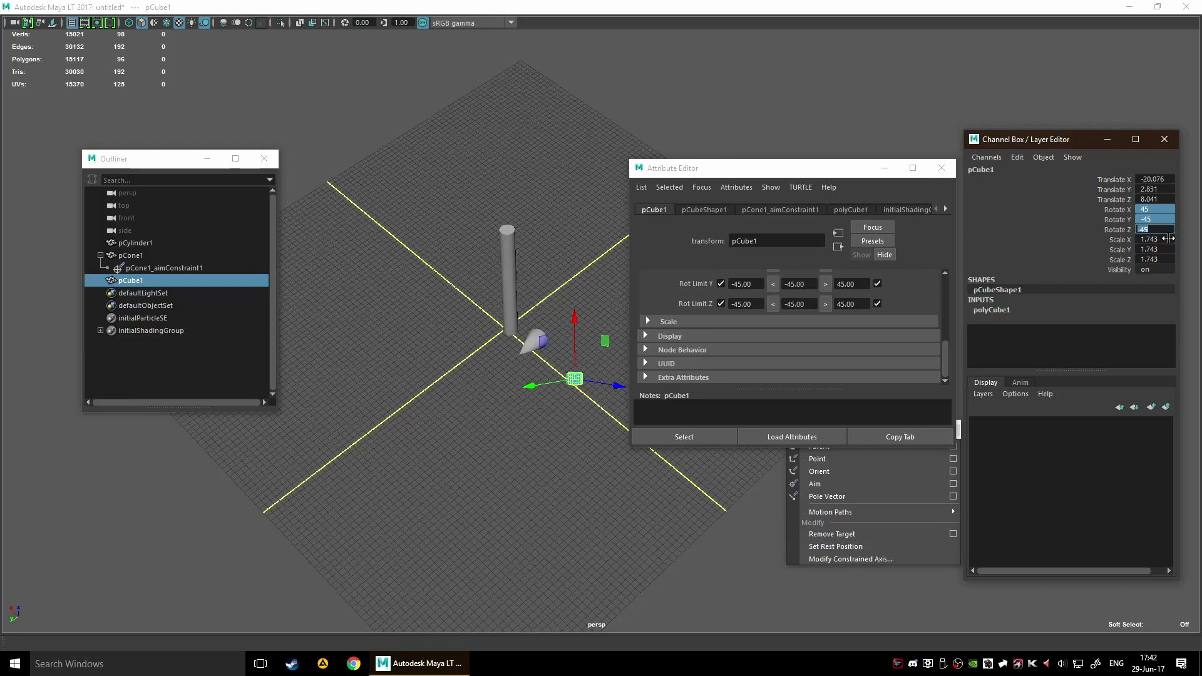
pyautogui.press('Return')
# Step: Delete the cube, cylinder and cone from the scene and close the Attribute Editor
pyautogui.keyDown('alt'); pyautogui.moveTo(600, 283); pyautogui.dragTo(516, 372); pyautogui.keyUp('alt')
pyautogui.moveTo(412, 494); pyautogui.dragTo(488, 520)
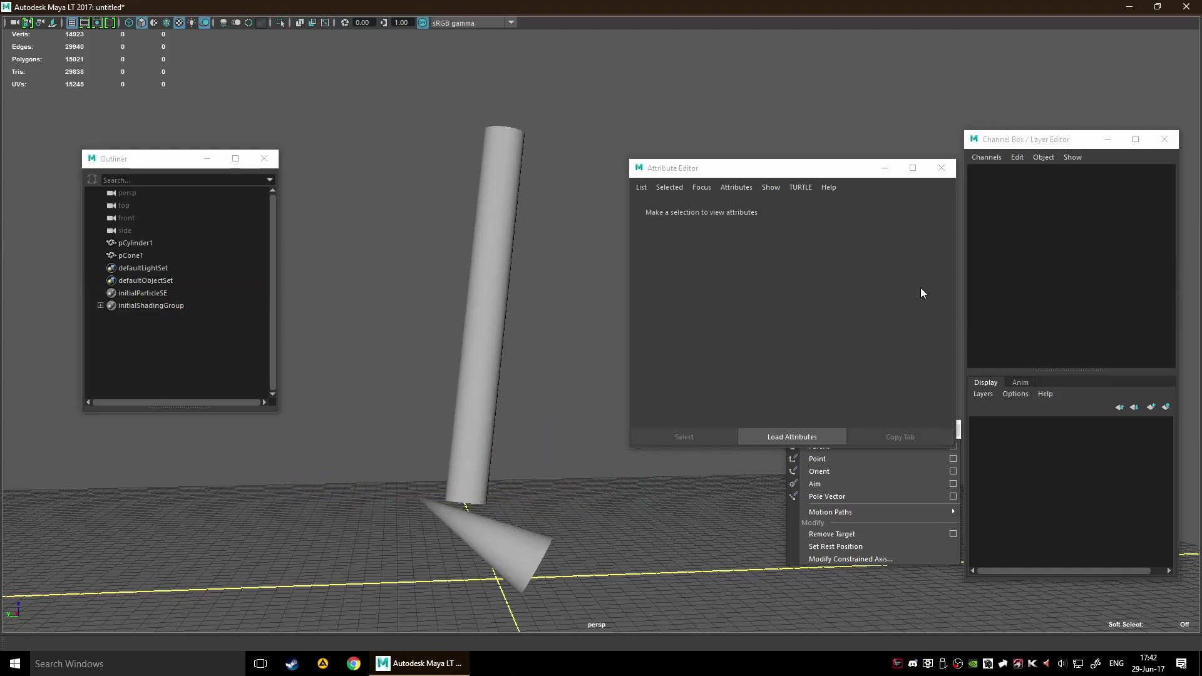
pyautogui.click(941, 168)
pyautogui.moveTo(486, 442)
pyautogui.keyDown('alt'); pyautogui.mouseDown()
pyautogui.moveTo(537, 496)
pyautogui.moveTo(513, 443)
pyautogui.mouseUp(); pyautogui.keyUp('alt')
pyautogui.moveTo(337, 177); pyautogui.dragTo(432, 376)
pyautogui.press('Delete')
# Step: Reposition and enlarge the Outliner window, and close the floating Constrain menu
pyautogui.keyDown('alt'); pyautogui.moveTo(686, 462); pyautogui.dragTo(620, 443); pyautogui.keyUp('alt')
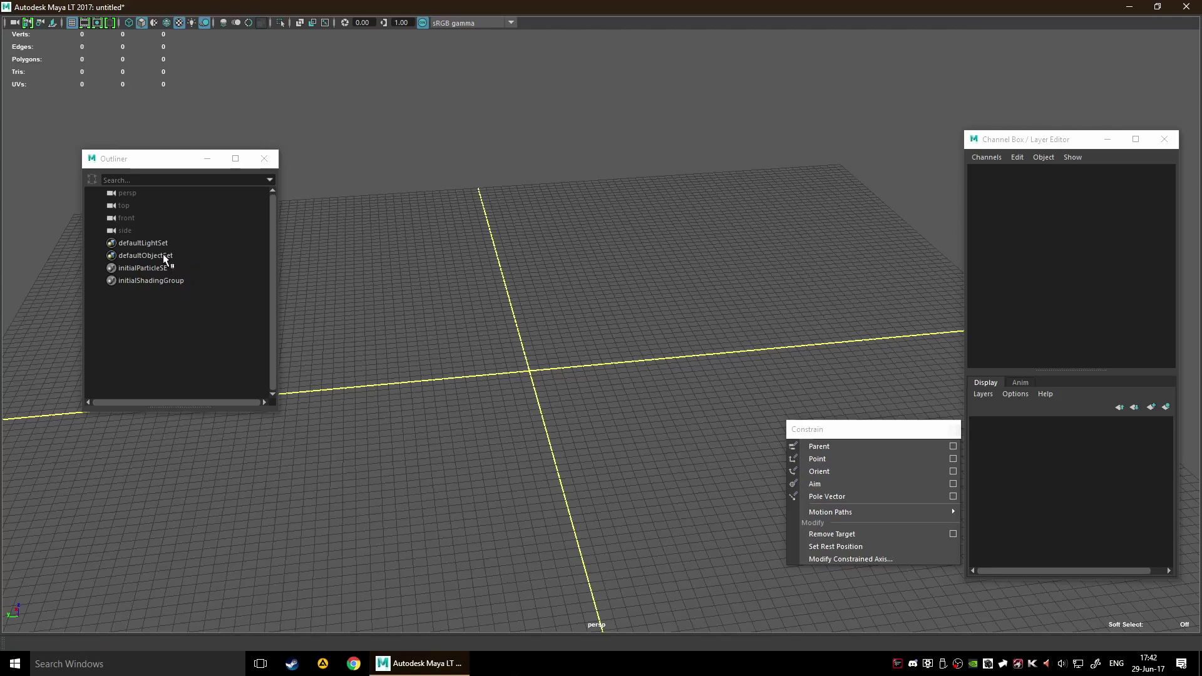
pyautogui.moveTo(164, 158); pyautogui.dragTo(134, 72)
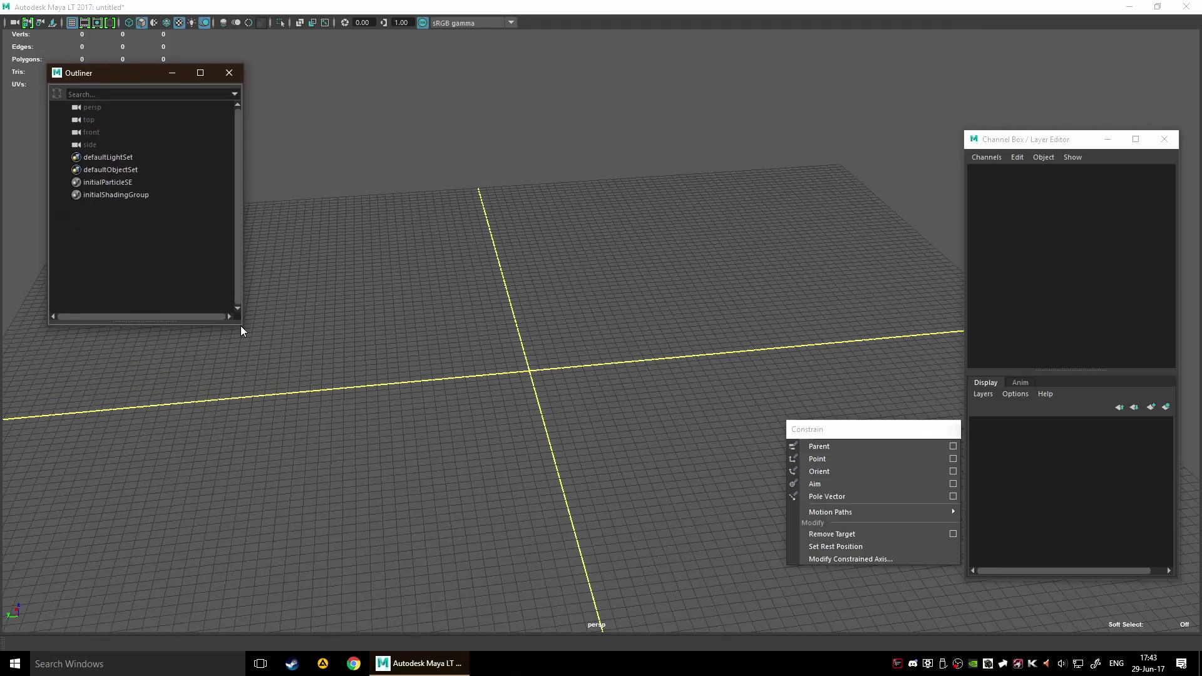
pyautogui.moveTo(242, 324); pyautogui.dragTo(296, 536)
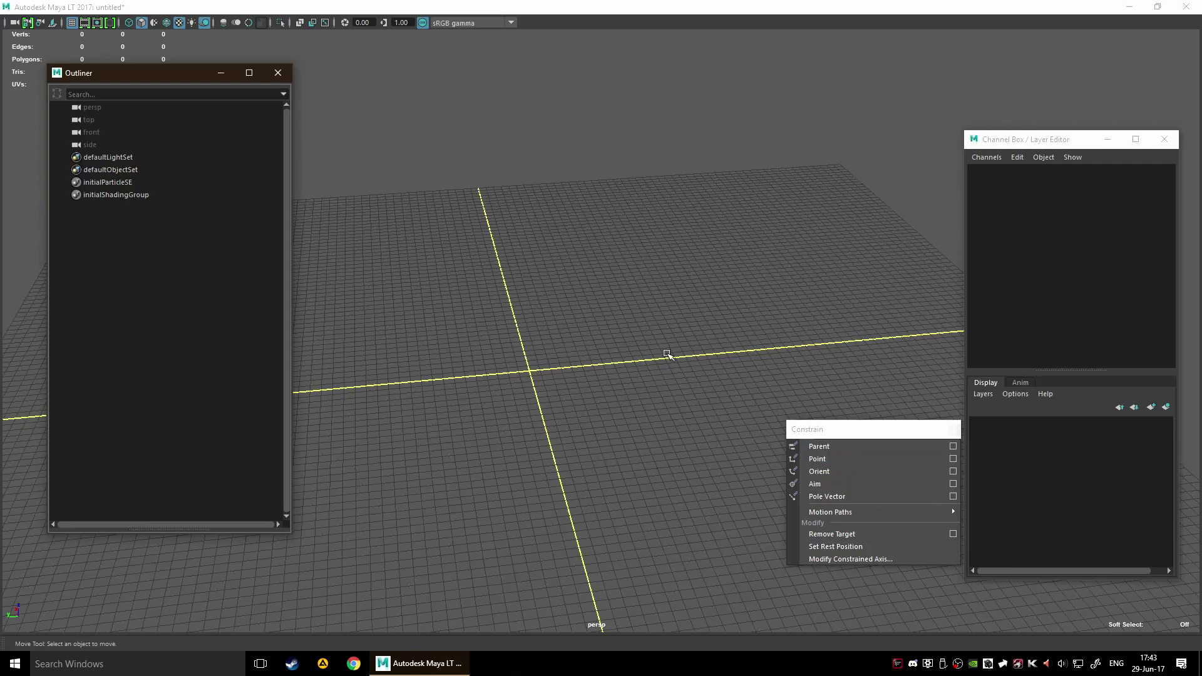
pyautogui.click(951, 430)
# Step: Examine the Key, Lighting/Shading, Texture Baking and UV commands offered in the hotbox
pyautogui.press('space')
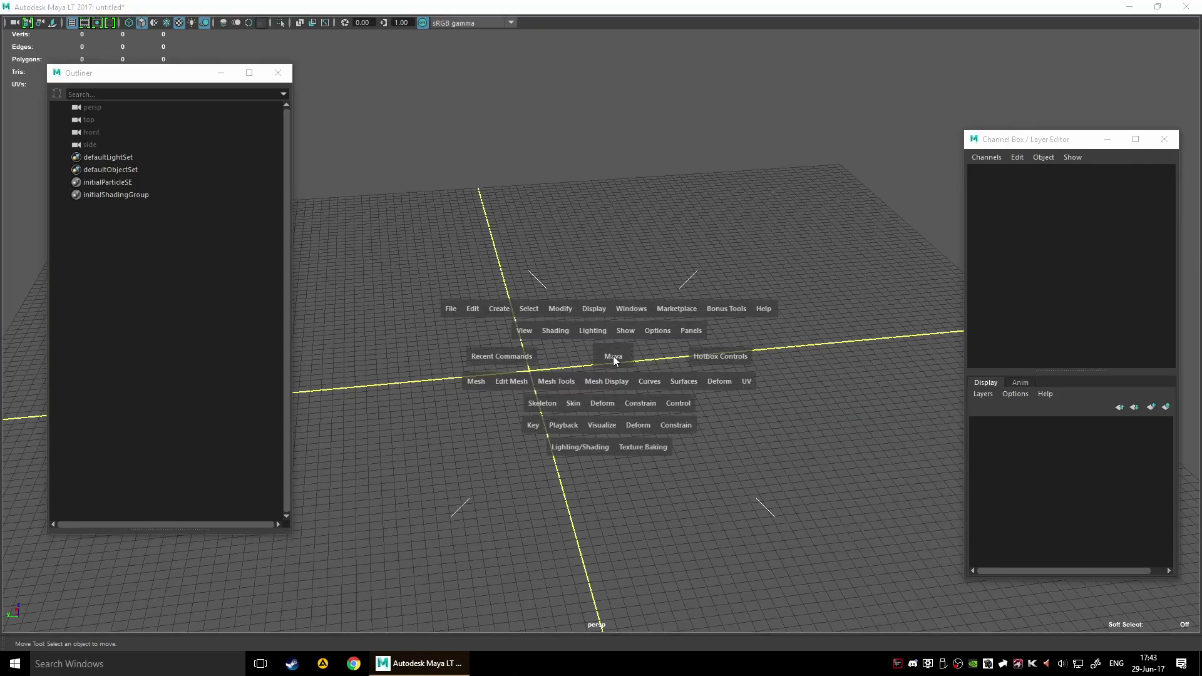
pyautogui.click(532, 429)
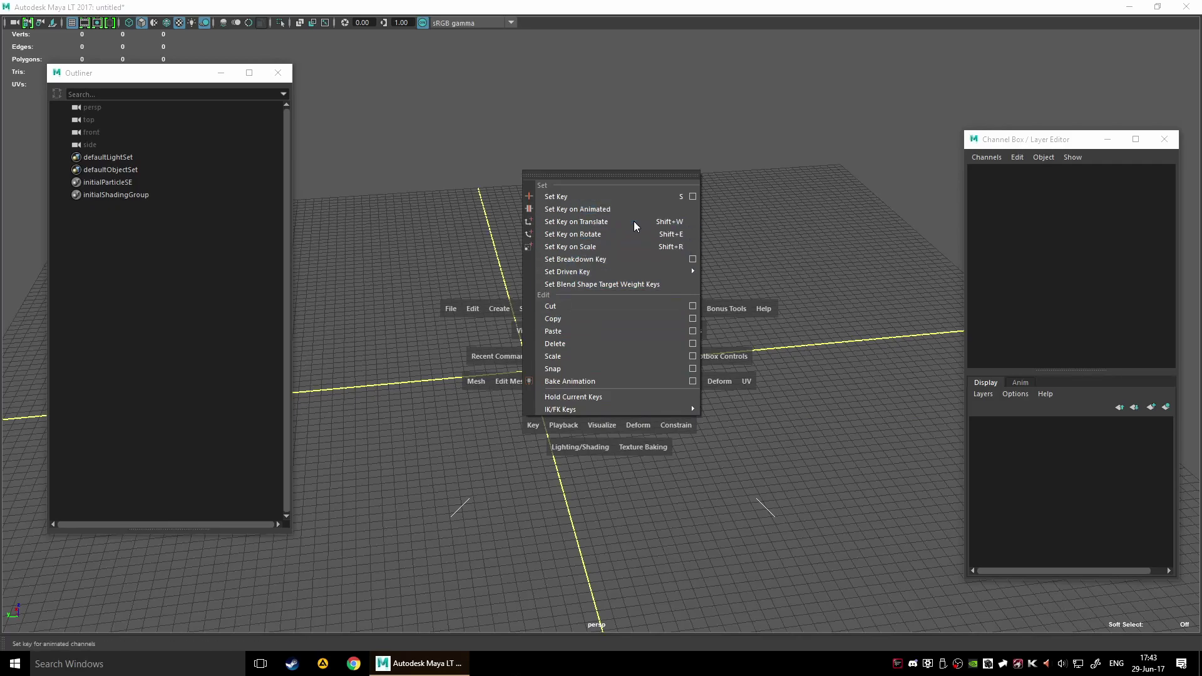
pyautogui.click(828, 479)
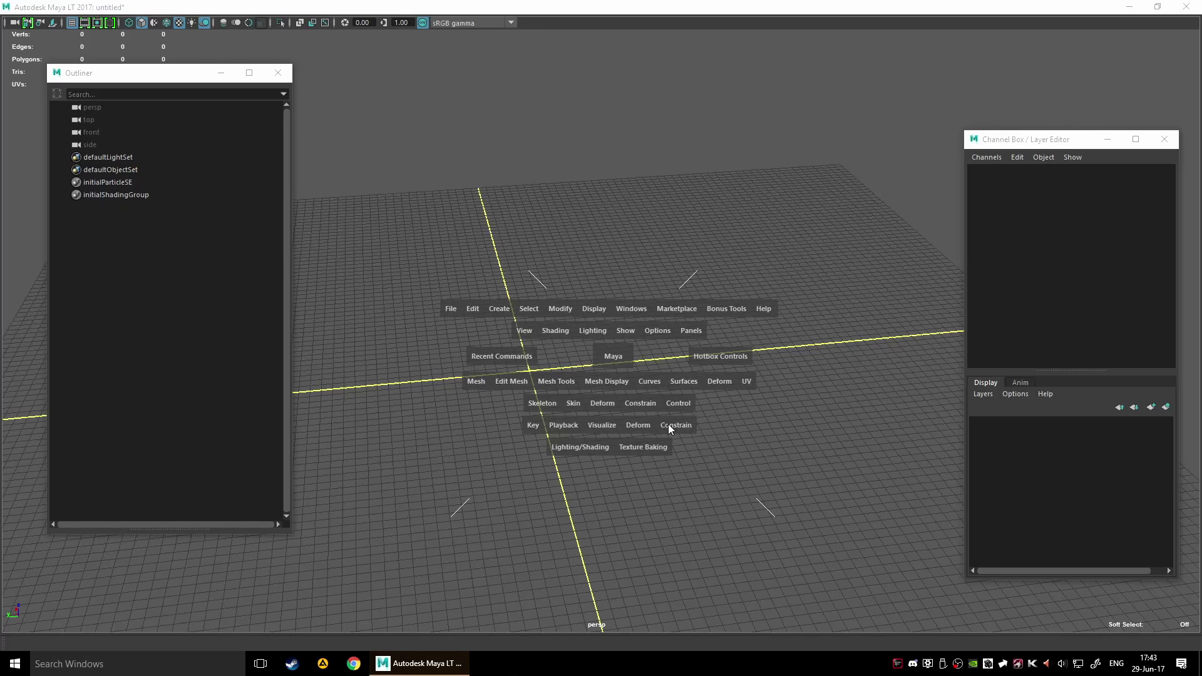
pyautogui.click(570, 448)
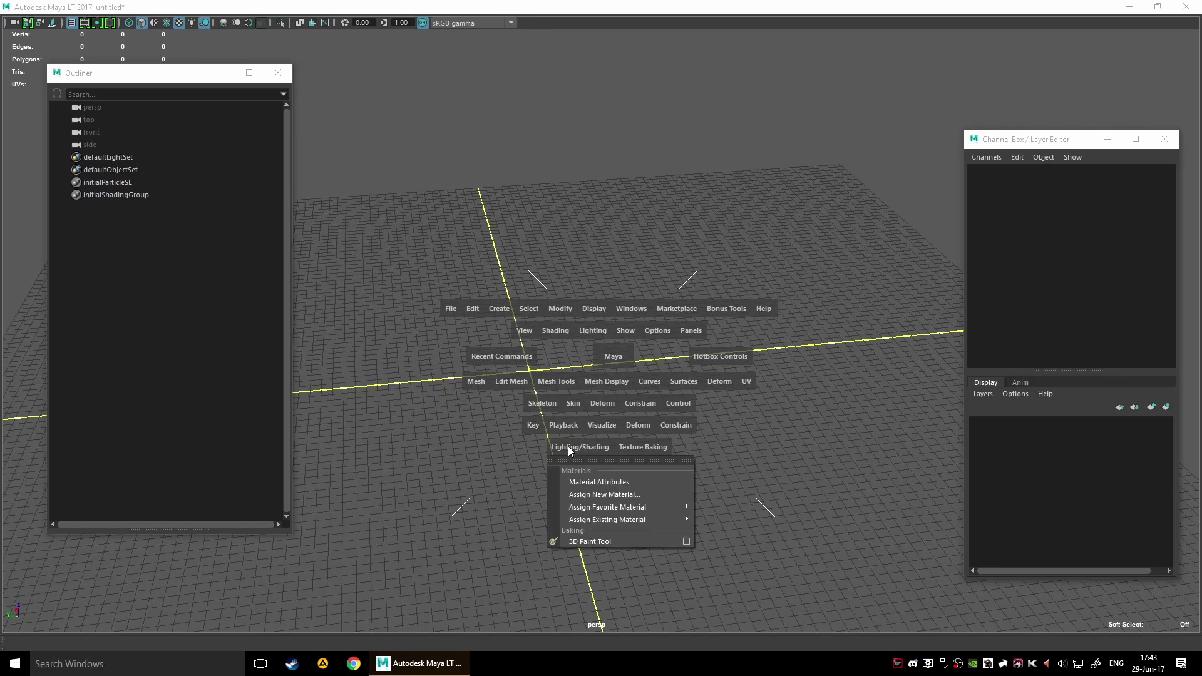
pyautogui.click(634, 448)
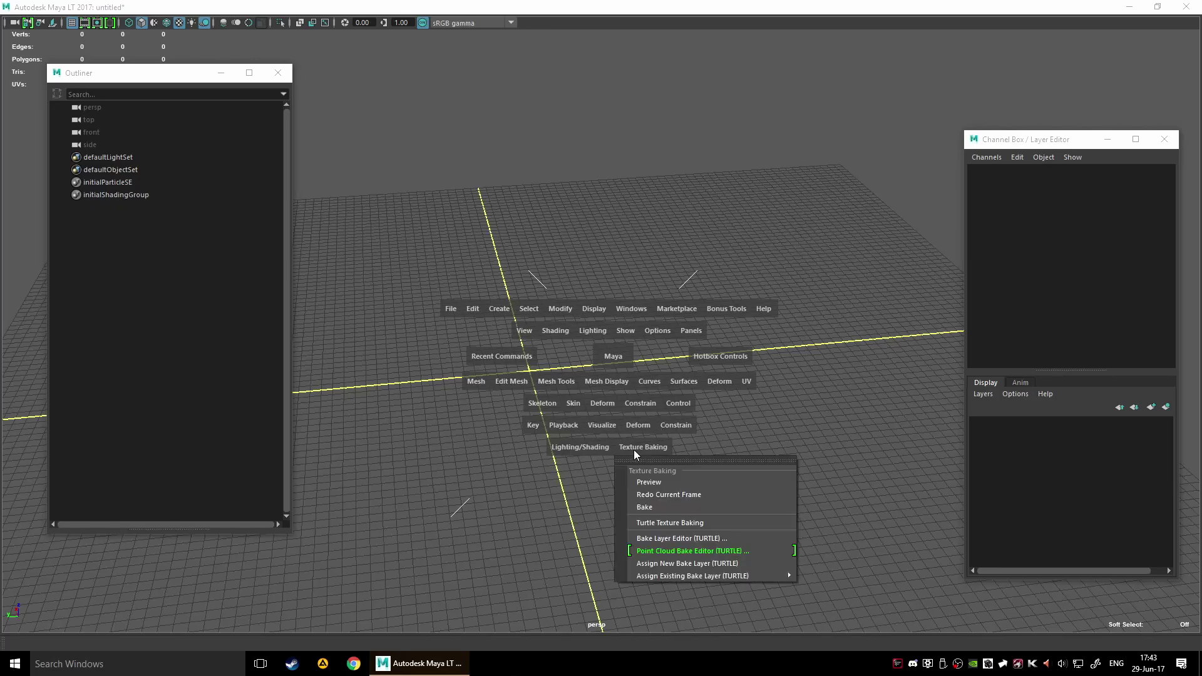
pyautogui.click(607, 448)
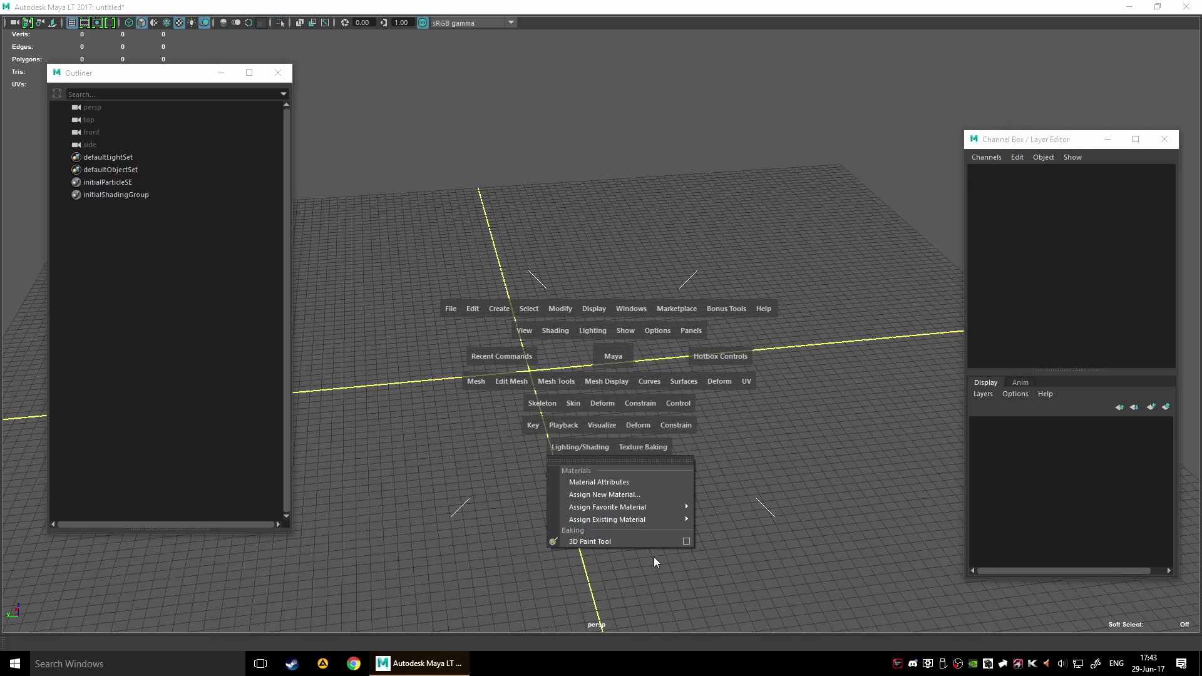
pyautogui.click(821, 410)
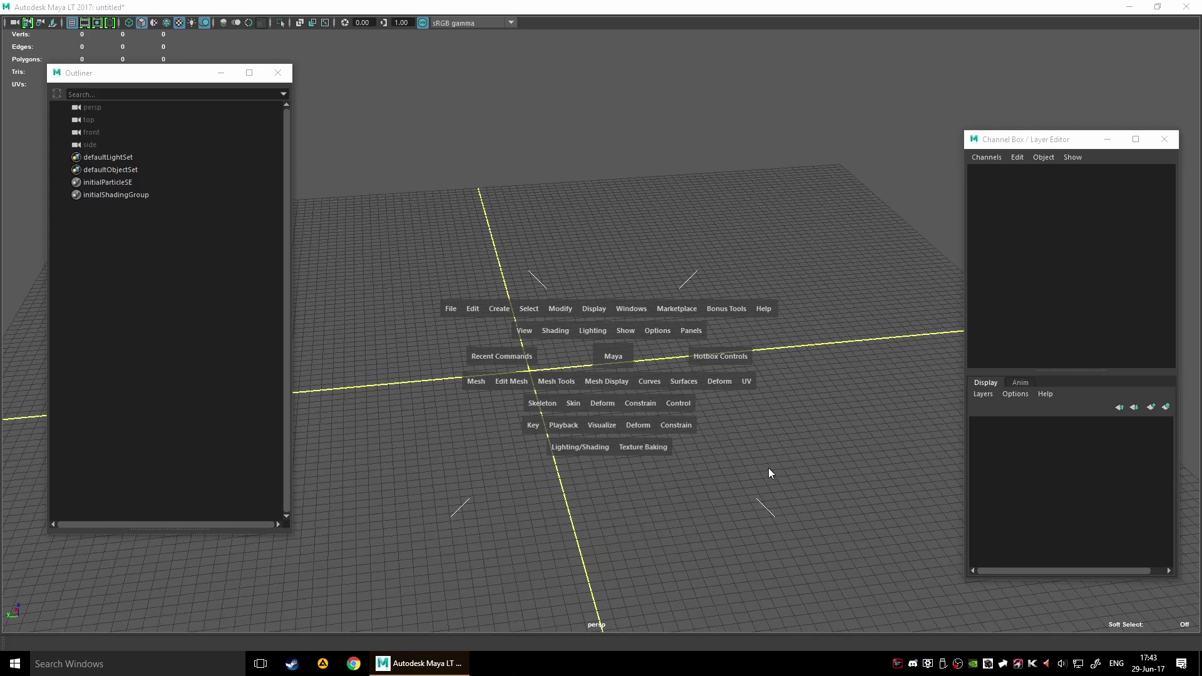
pyautogui.click(756, 383)
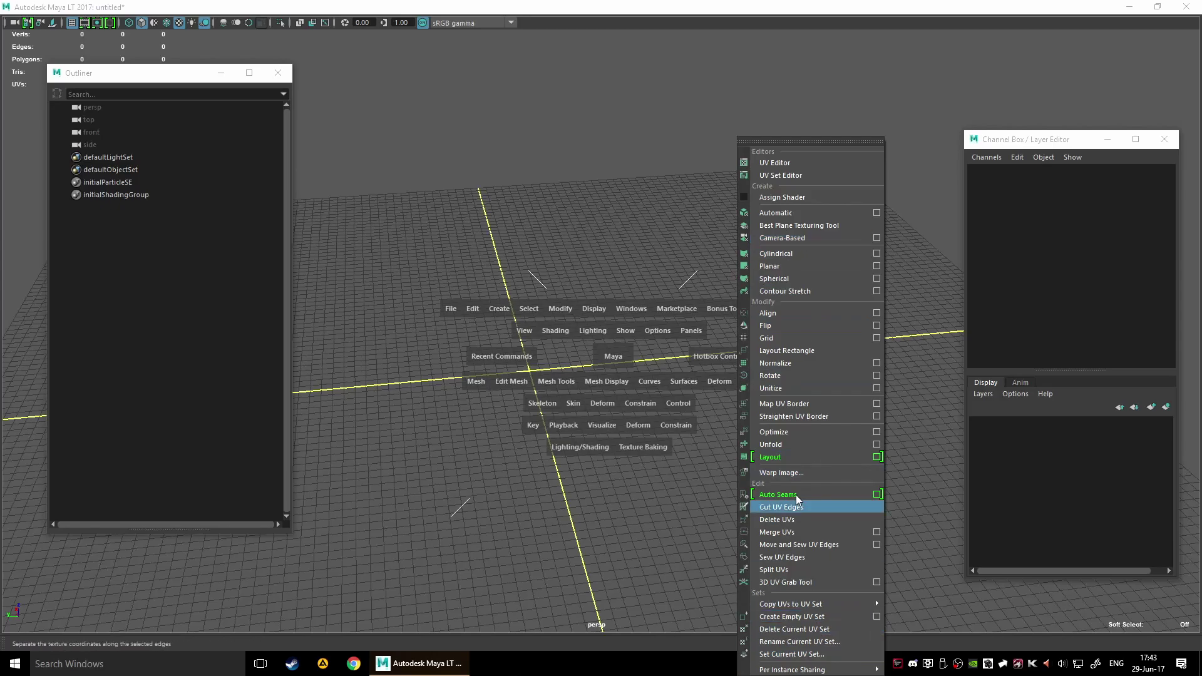
pyautogui.click(572, 566)
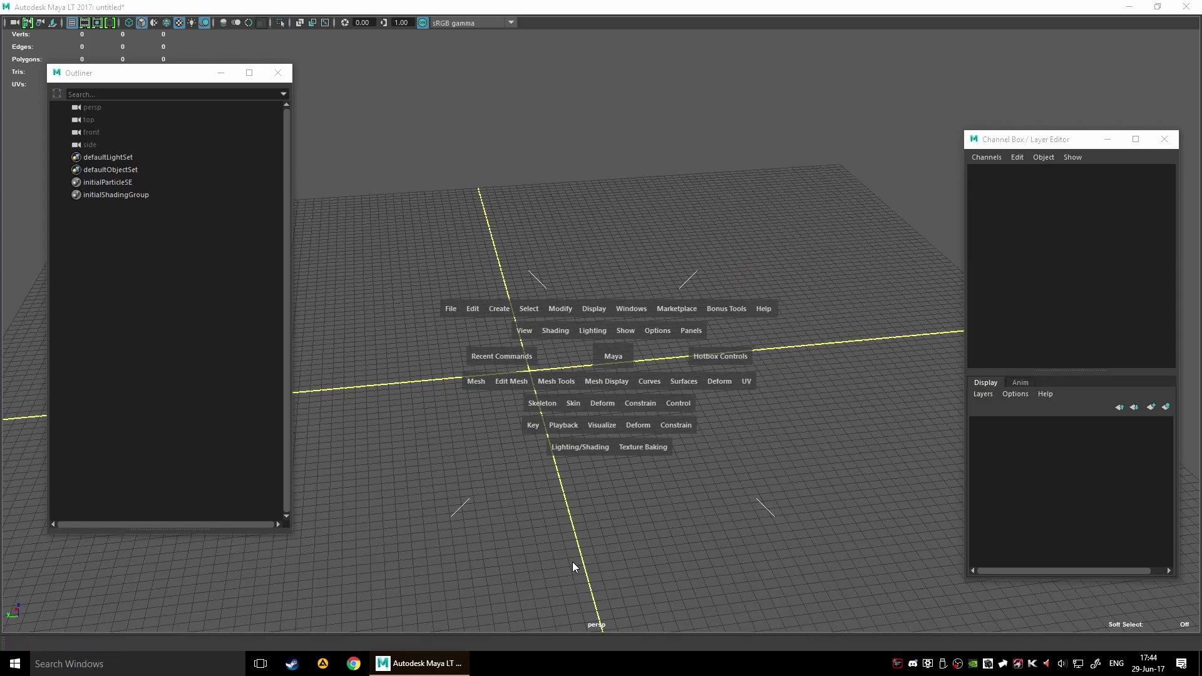
pyautogui.press('space')
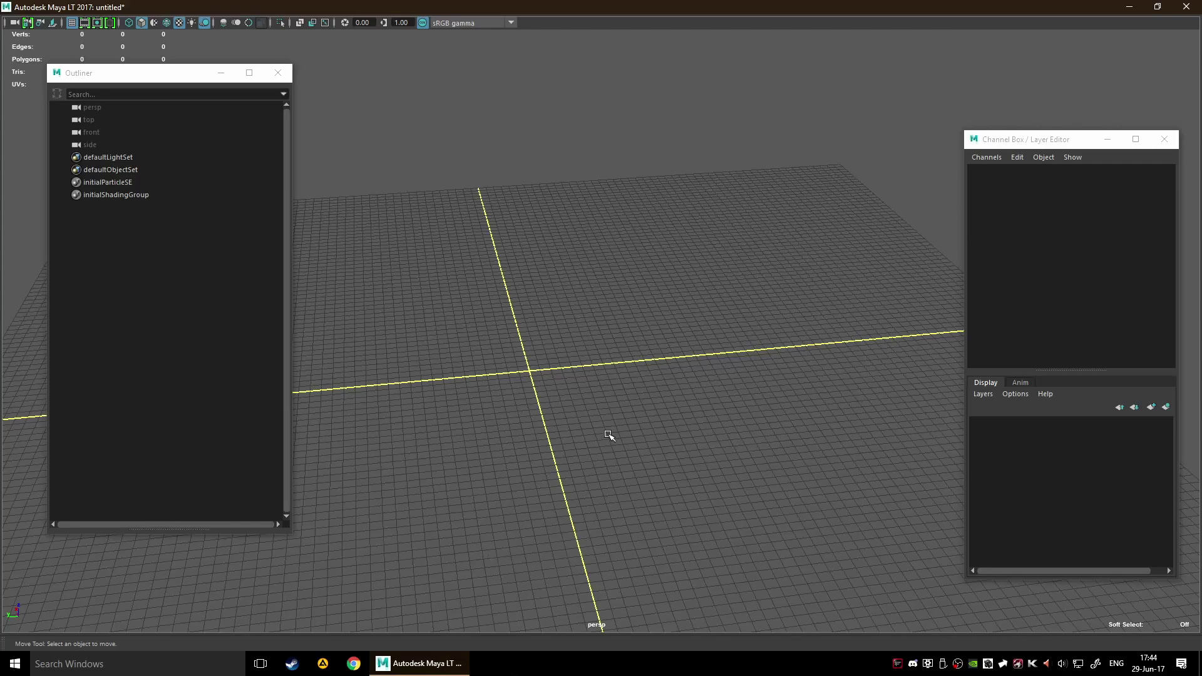
# Step: Shift the Outliner window closer to the viewport's edge, clear of the polygon count display
pyautogui.moveTo(115, 77); pyautogui.dragTo(80, 130)
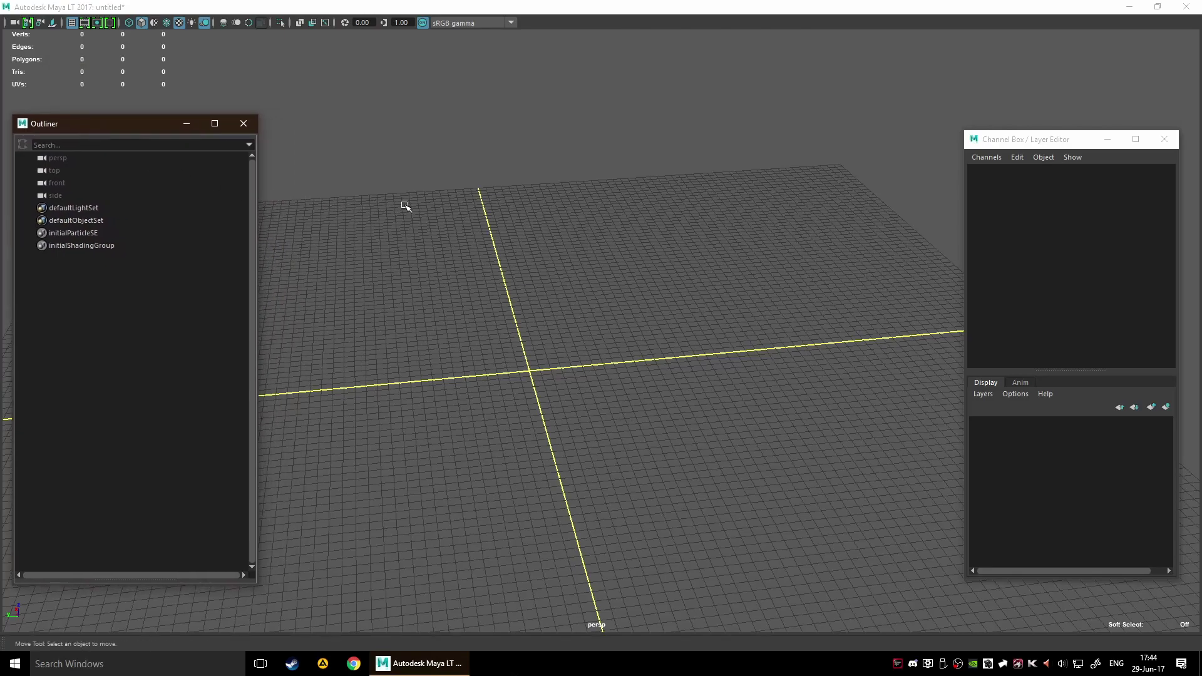